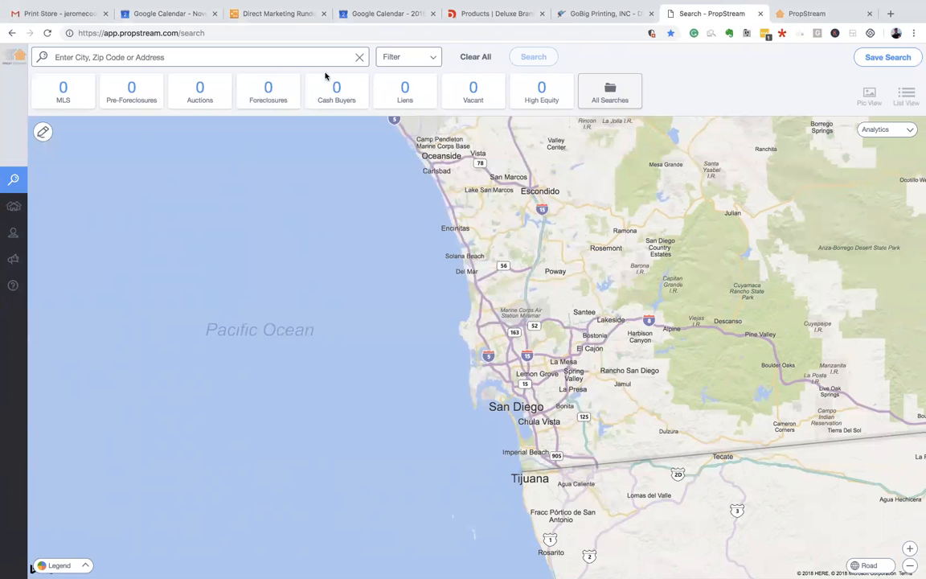
- Run a San Diego, CA property search from Recent Searches and open the filter options
click(279, 55)
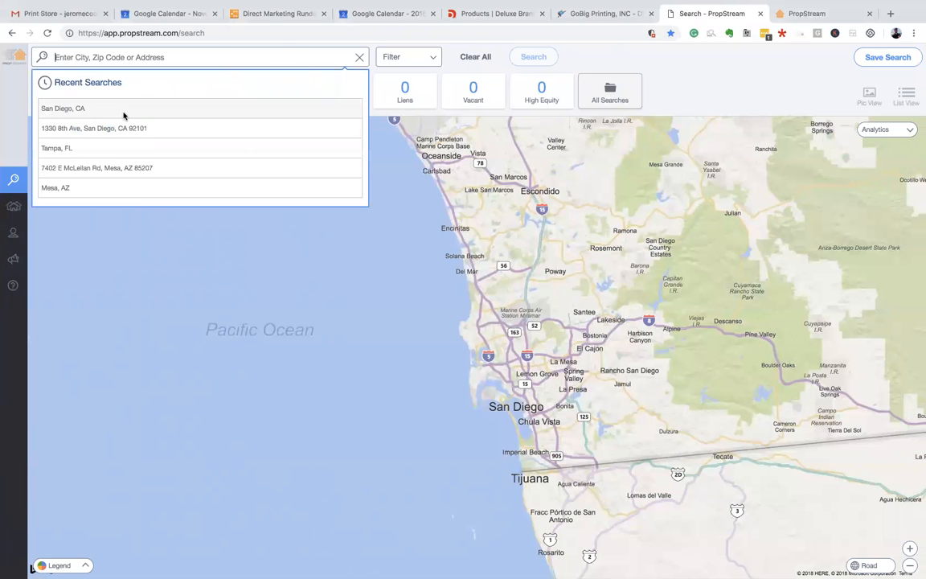
click(84, 109)
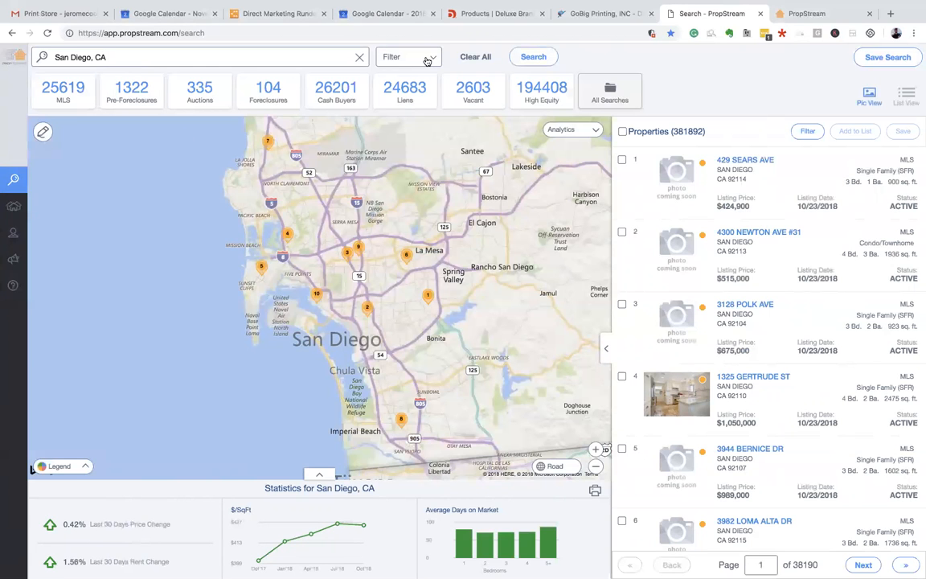
click(394, 58)
- Close the filters, glance at saved searches, then show only the 335 Auctions properties
scroll(103, 136, down, 1)
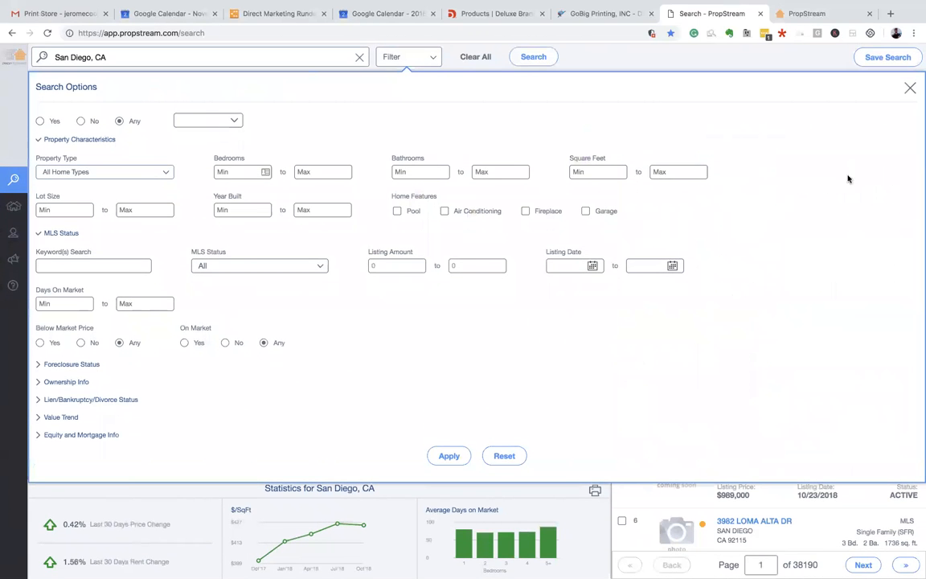
click(910, 88)
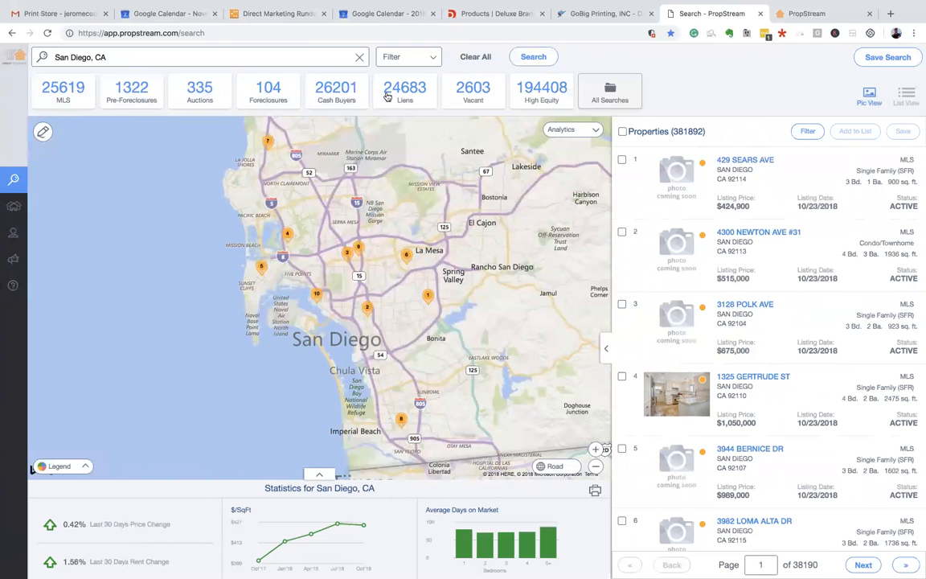
click(598, 95)
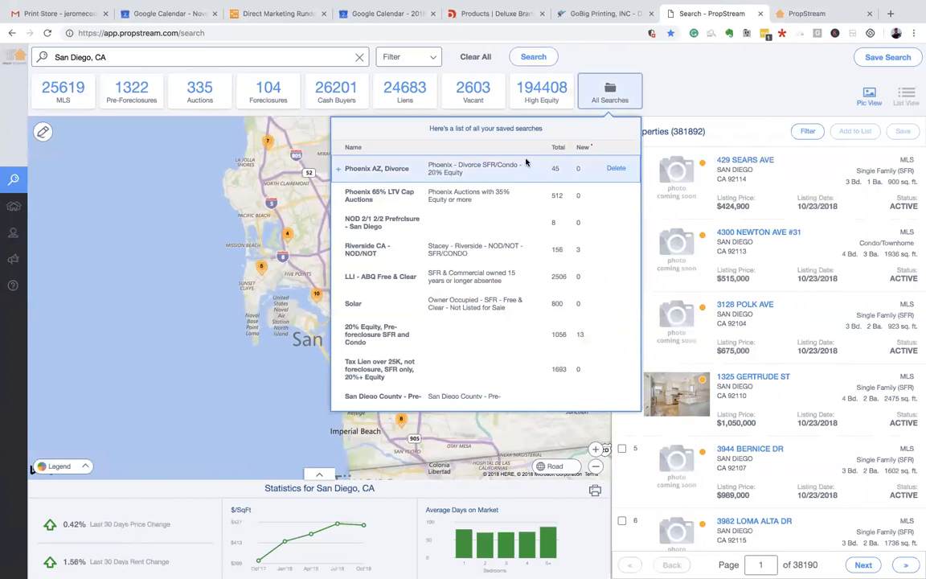
click(716, 88)
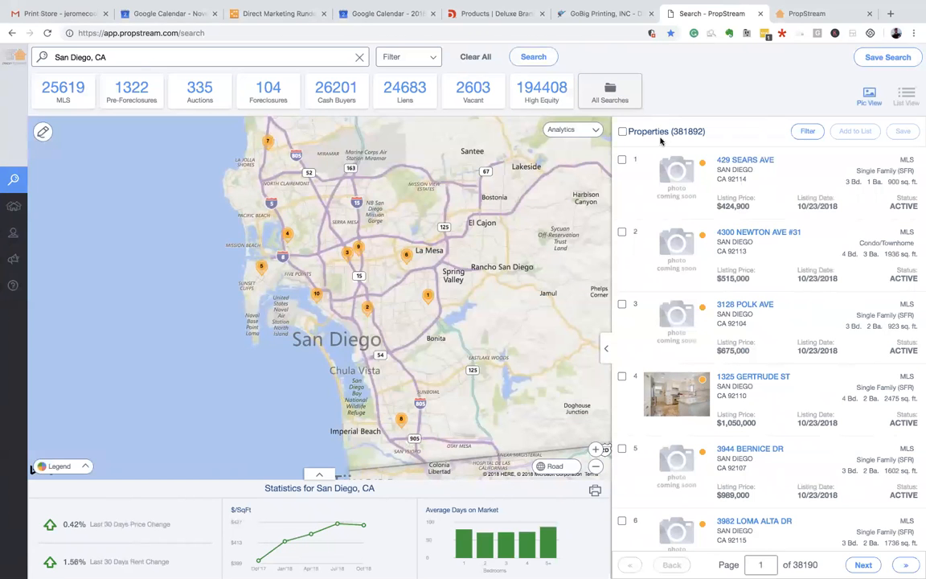
click(195, 100)
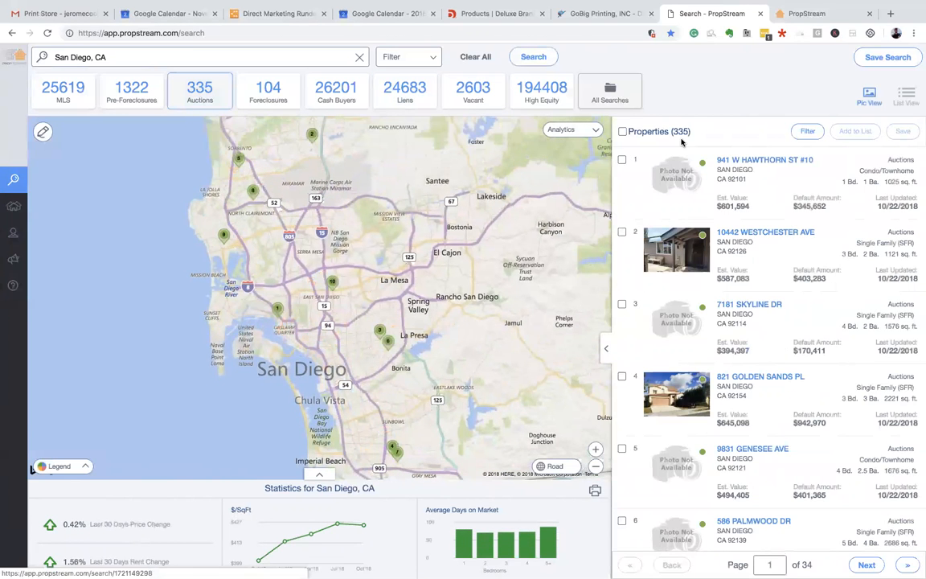
- Go to page 2 of the auction results, switching between List View and Pic View
click(607, 349)
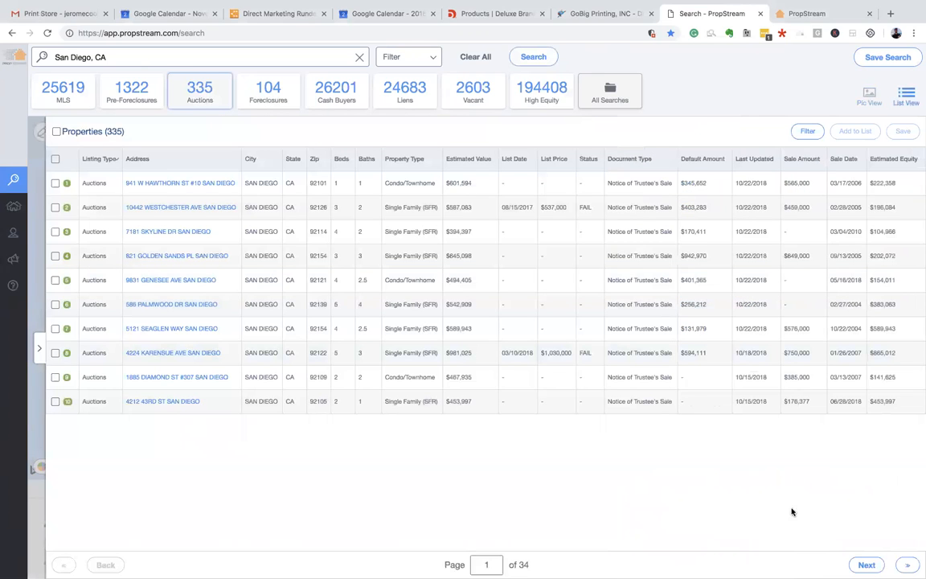
click(866, 565)
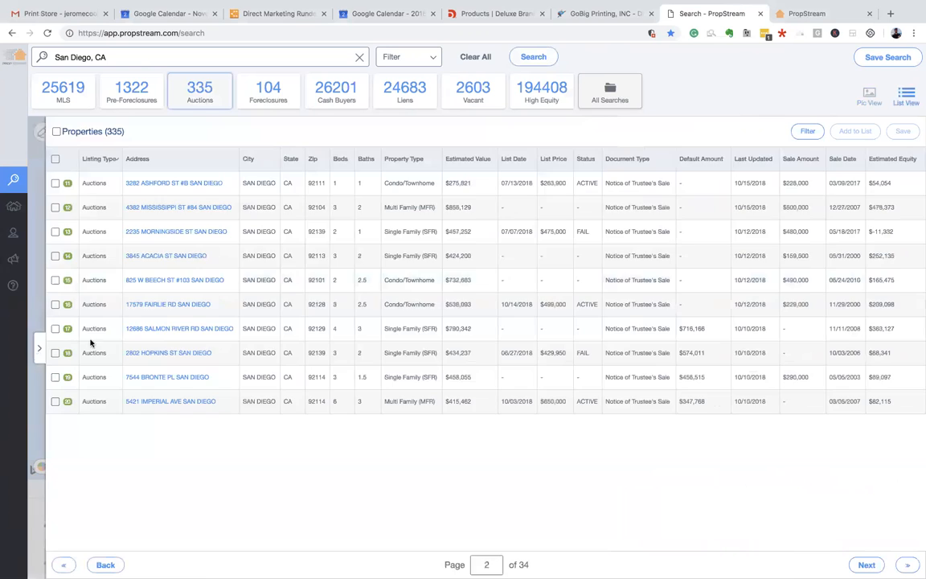
click(37, 351)
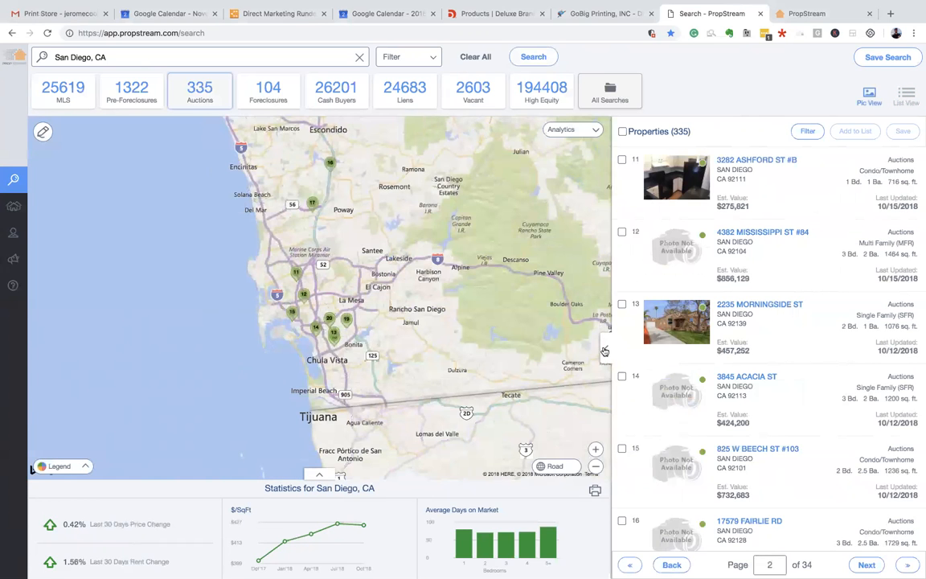
click(606, 348)
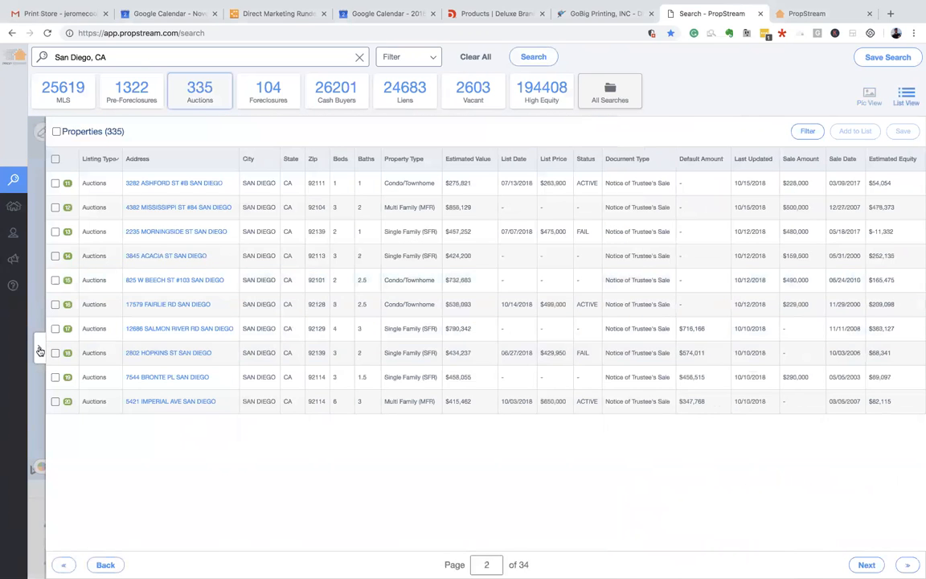
click(37, 351)
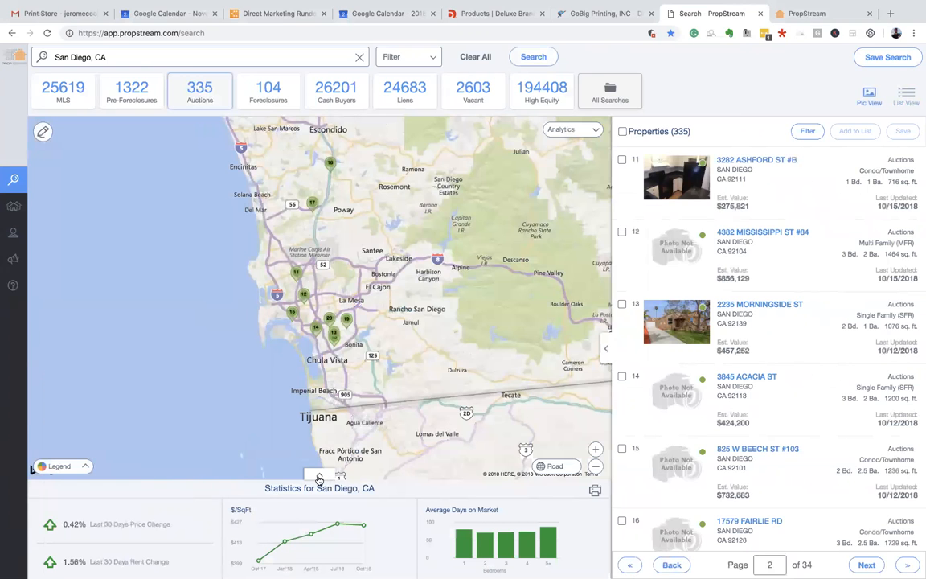
- Set the Market Trend statistics to Last 90 Days, then collapse the statistics panel
click(320, 478)
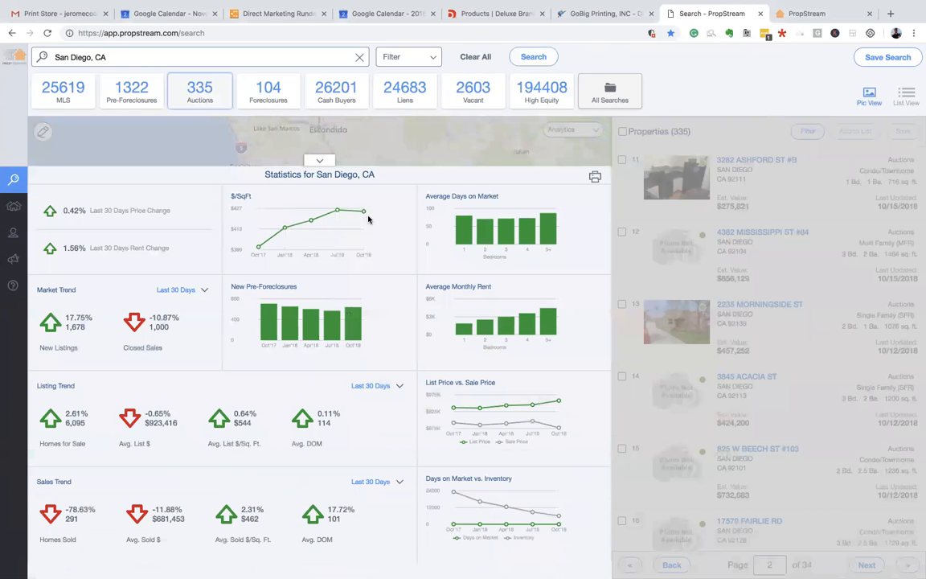
click(200, 292)
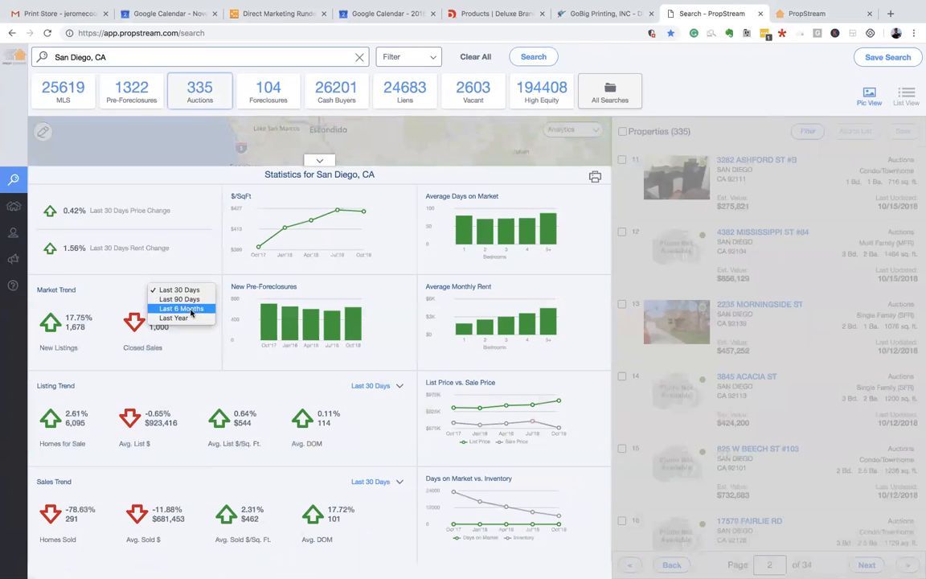
click(170, 281)
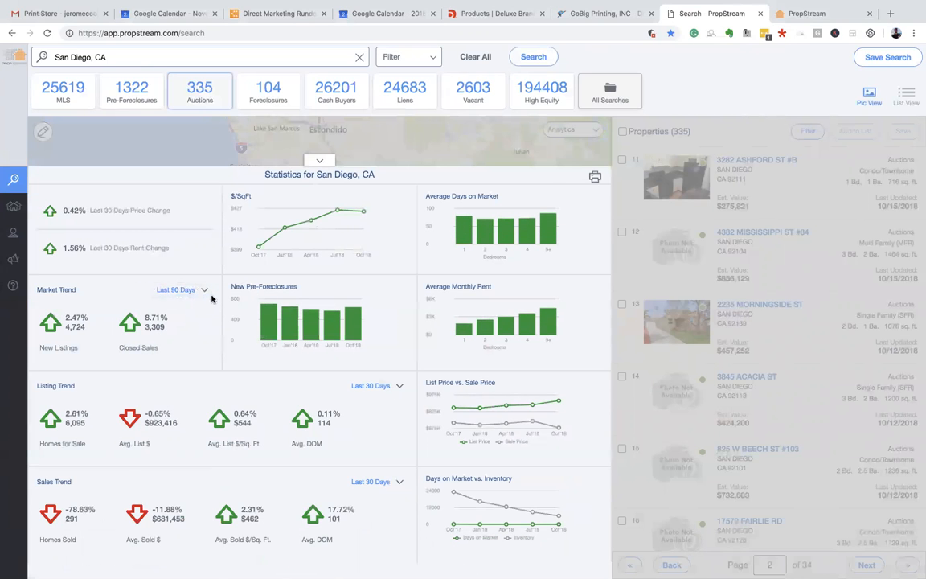
click(322, 163)
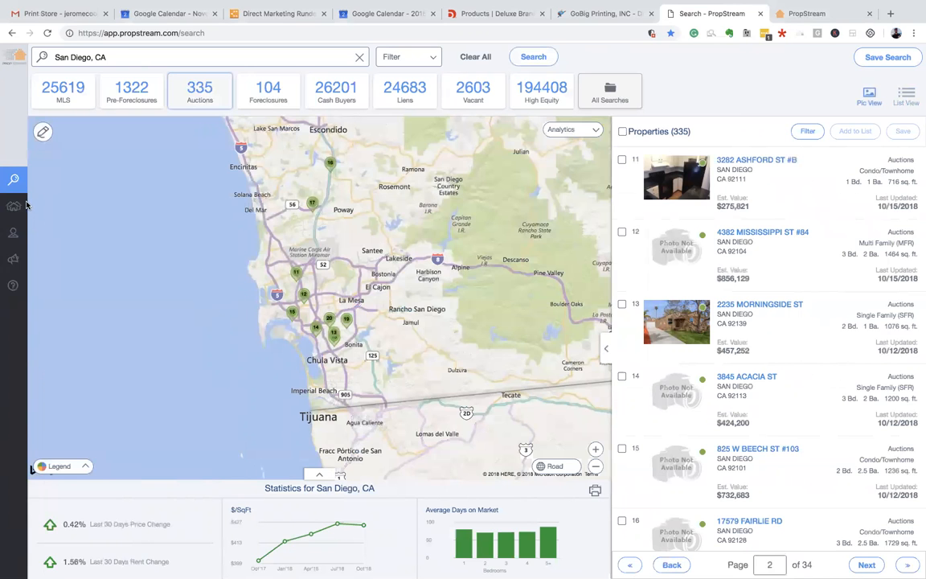
- Check the saved Properties page, then rerun the San Diego, CA search filtered to Auctions
mouse_move(8, 210)
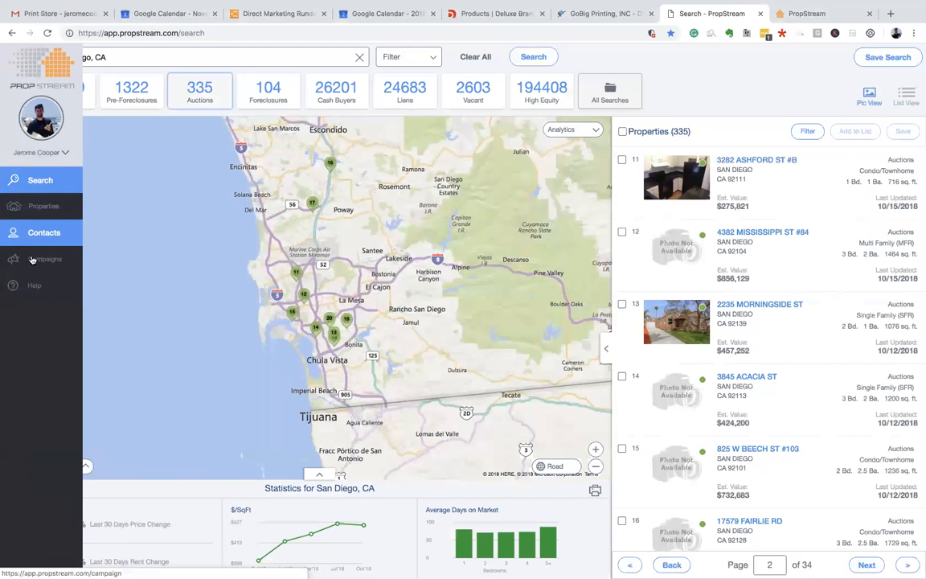
click(44, 214)
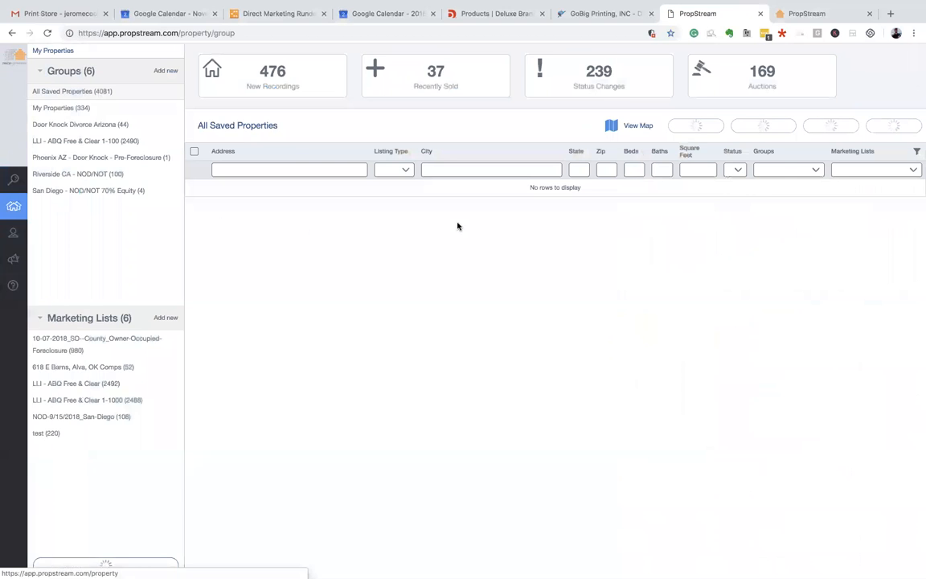
click(13, 182)
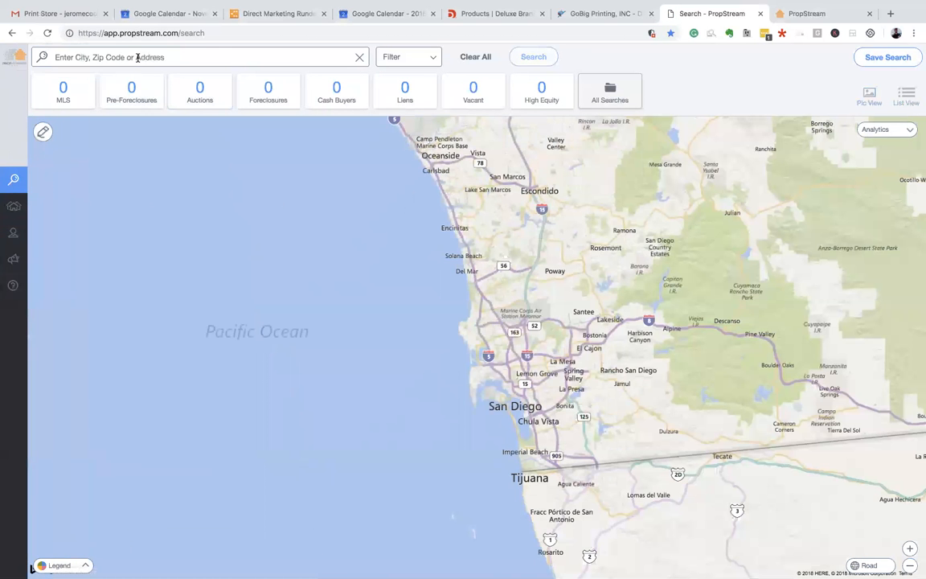
click(124, 57)
click(111, 107)
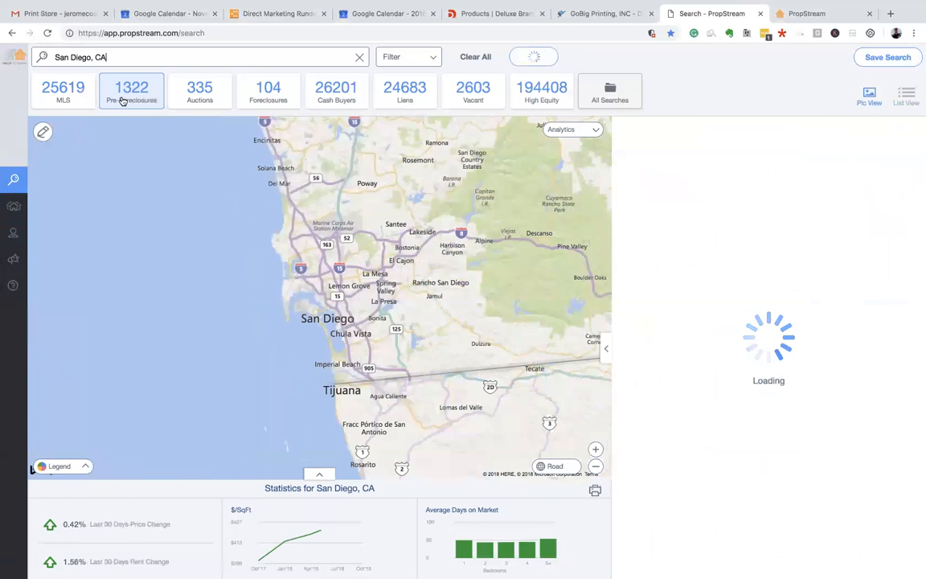
click(197, 95)
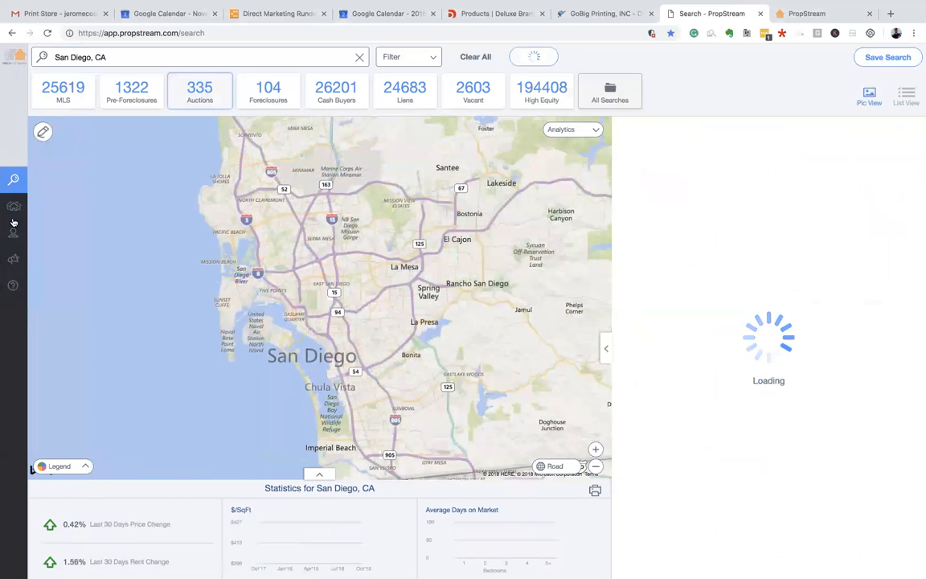
mouse_move(54, 267)
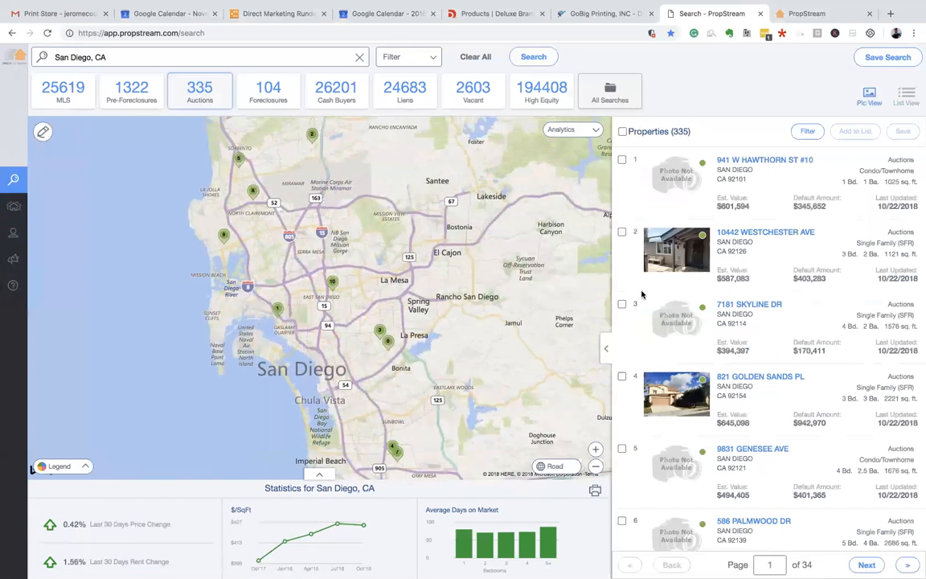
click(755, 161)
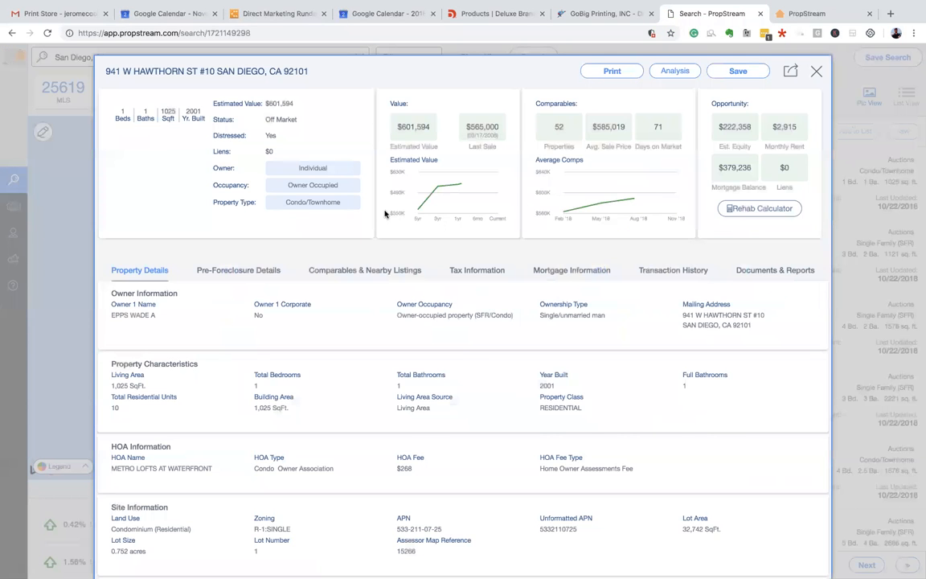
click(255, 271)
click(354, 271)
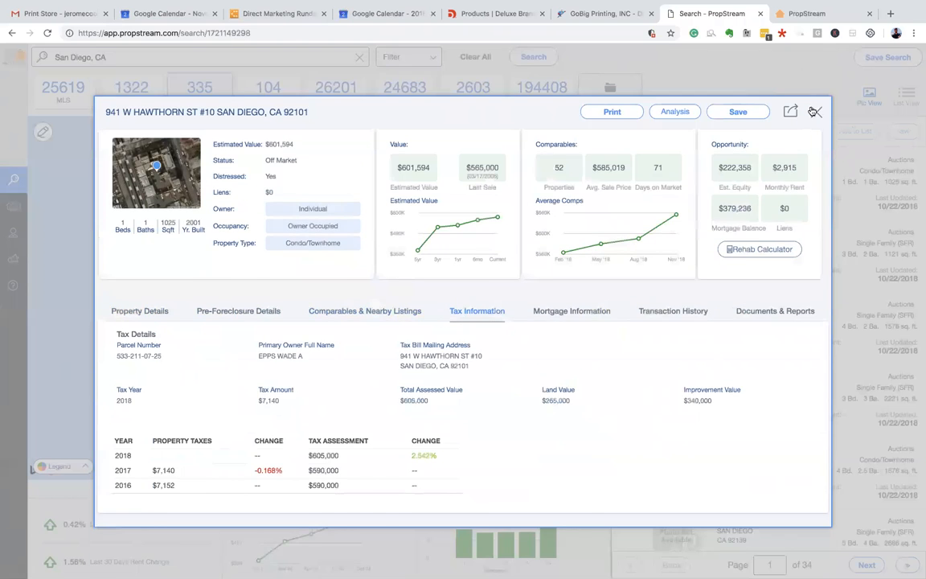
click(814, 111)
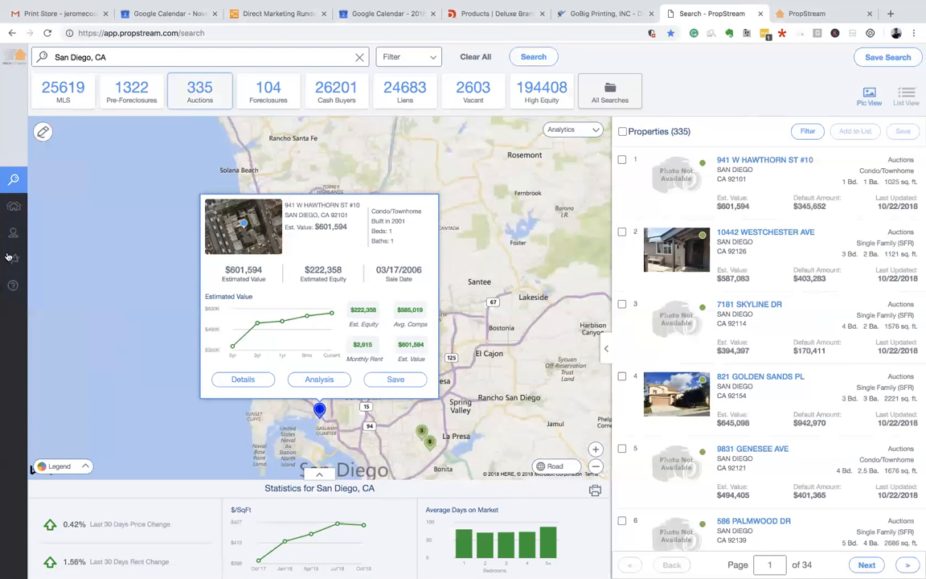
mouse_move(26, 186)
mouse_move(23, 167)
click(429, 442)
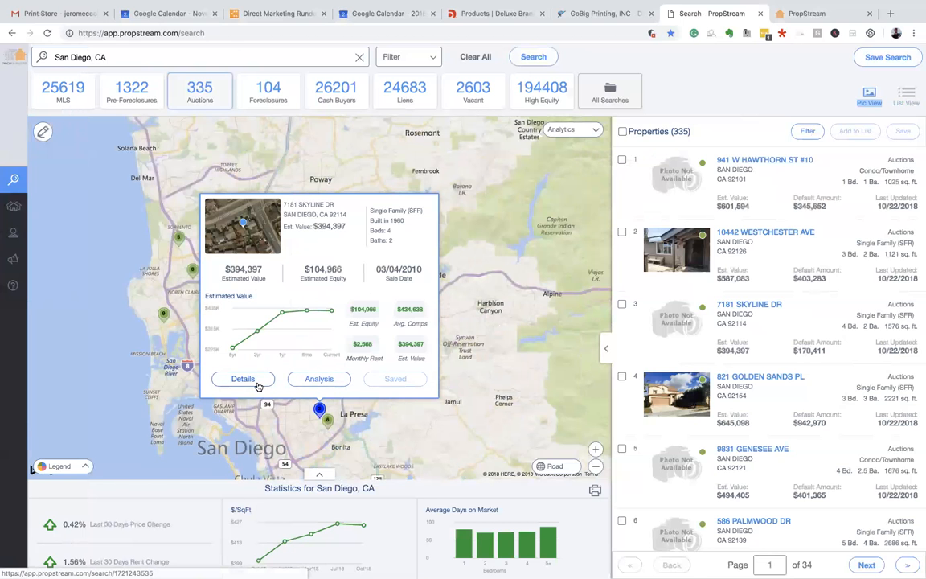
click(255, 383)
scroll(231, 226, down, 5)
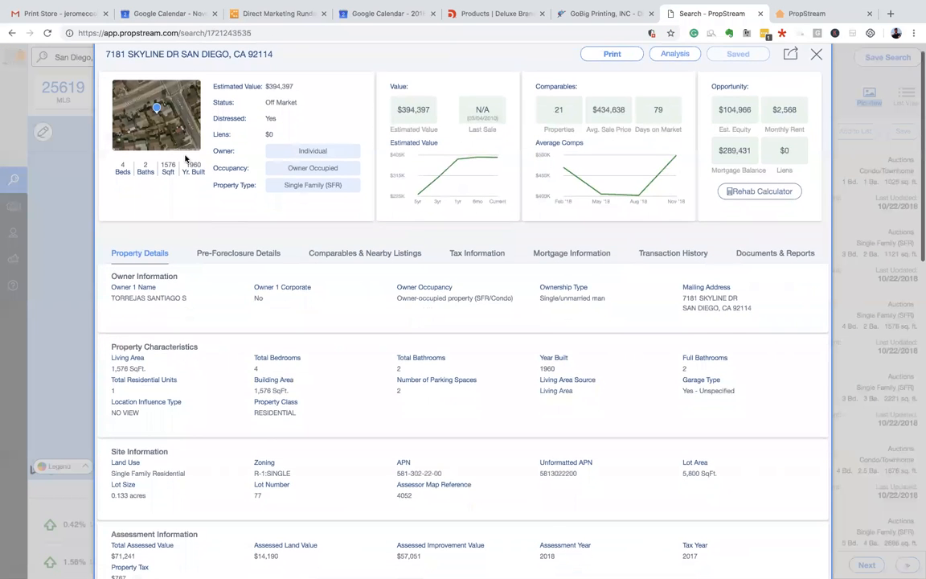
scroll(185, 156, up, 5)
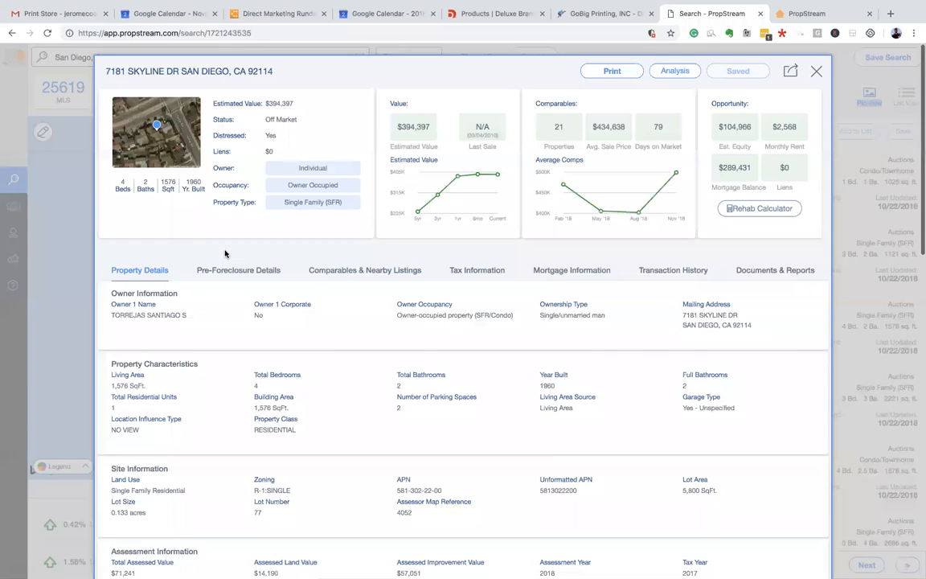
click(237, 270)
click(372, 270)
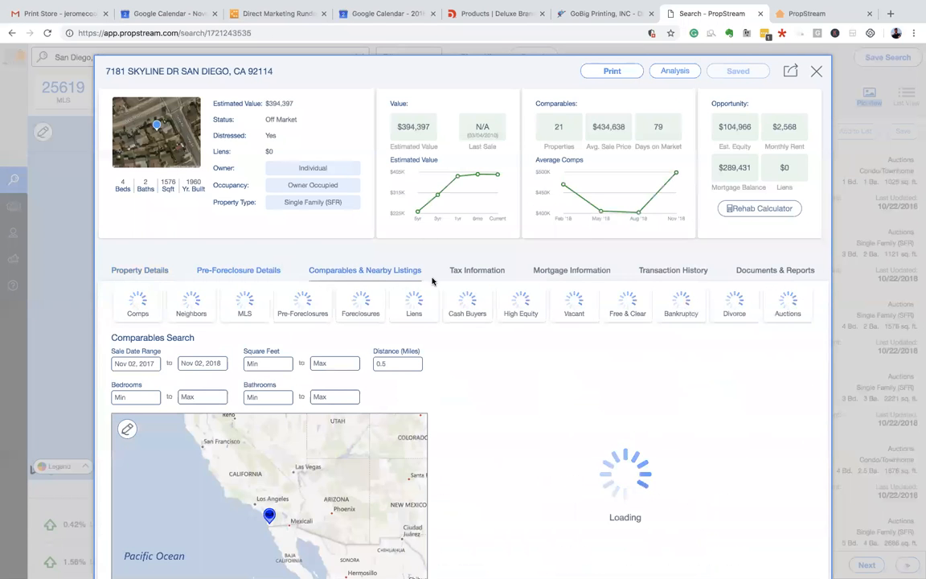
click(474, 273)
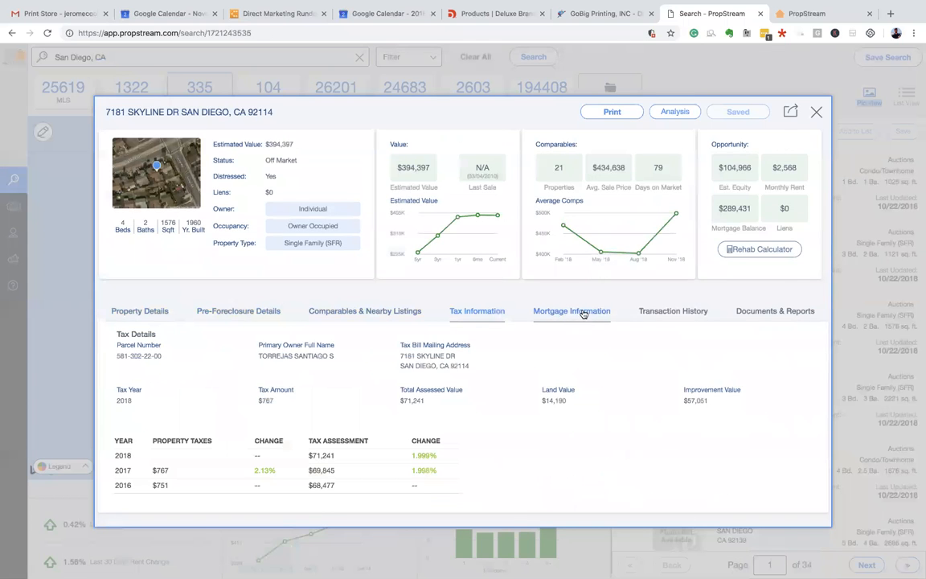
click(771, 315)
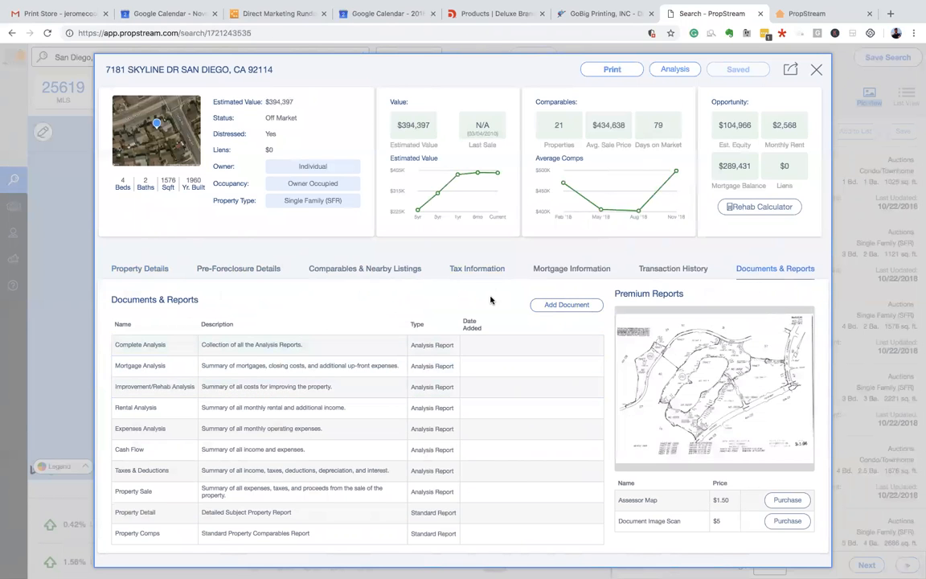
- Open the property in a new tab, close that duplicate tab, check Analysis, and close the details
click(790, 70)
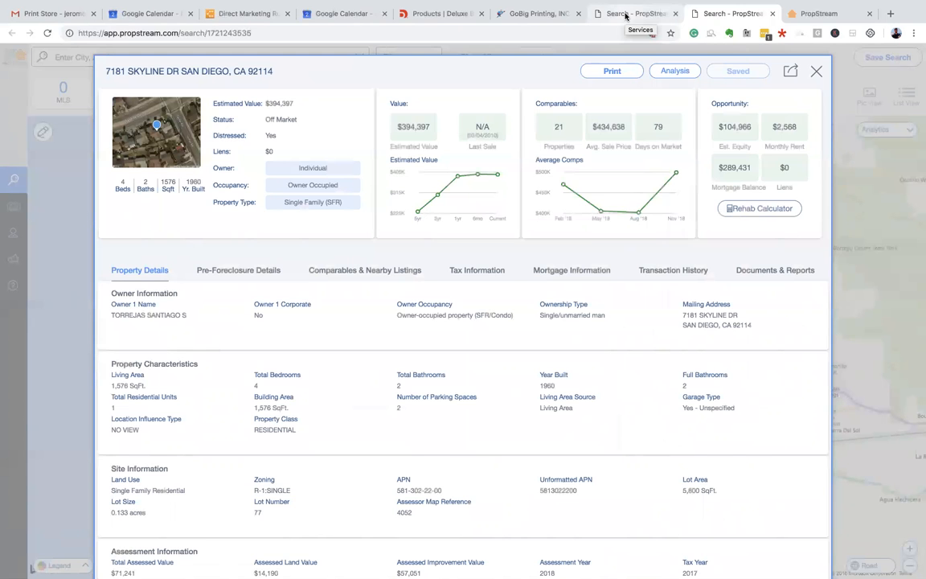
click(625, 15)
click(771, 14)
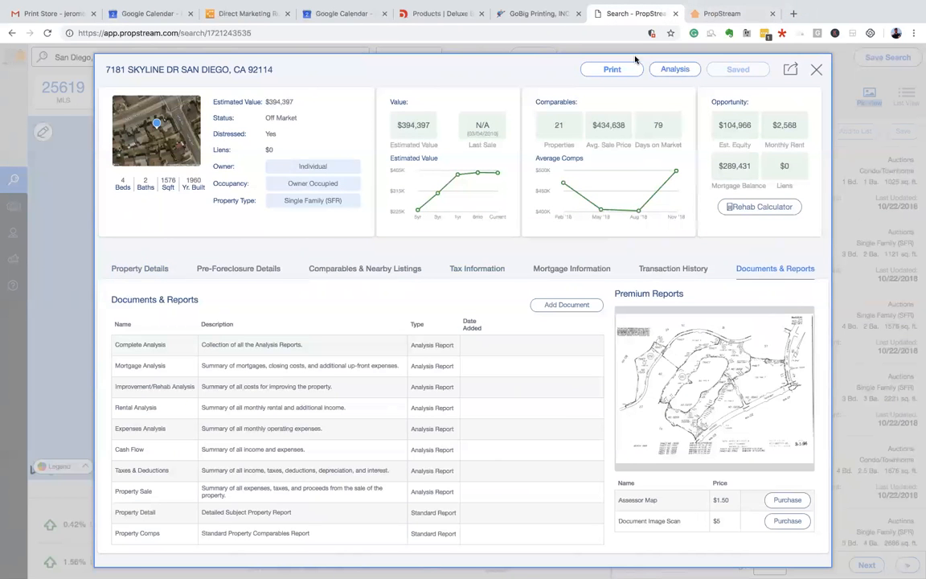
click(676, 71)
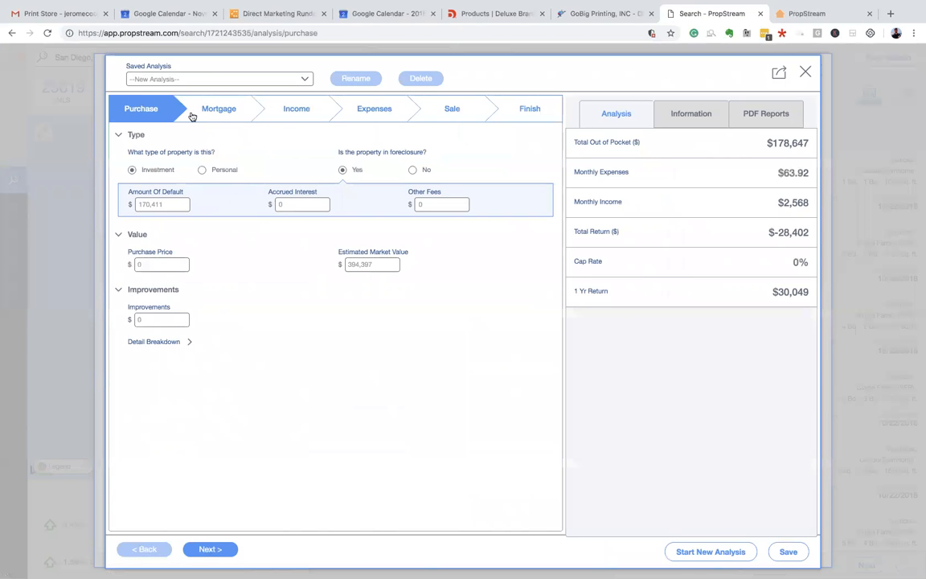
click(805, 73)
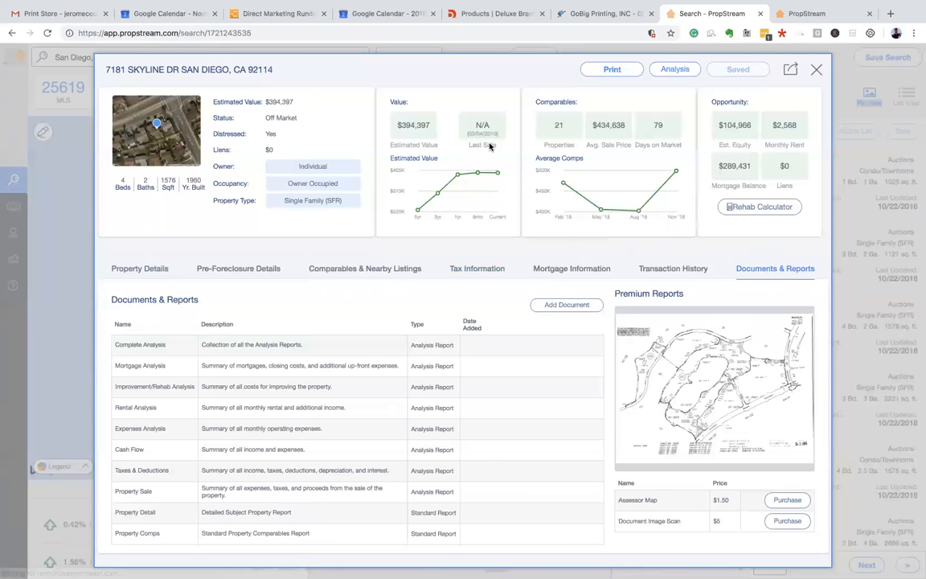
click(815, 72)
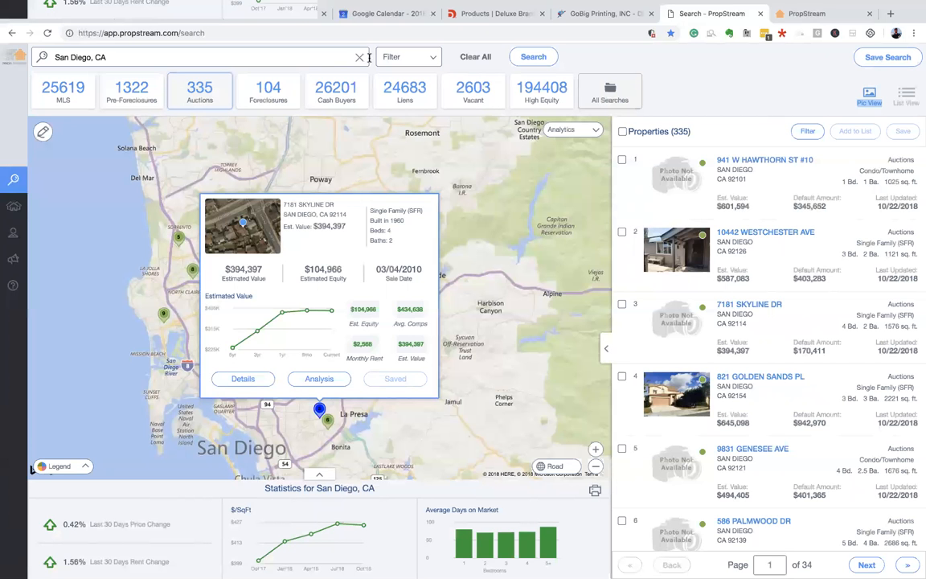
- Dismiss the incoming call with a one-hour reminder and recentre the Skyline Dr popup
scroll(399, 200, up, 2)
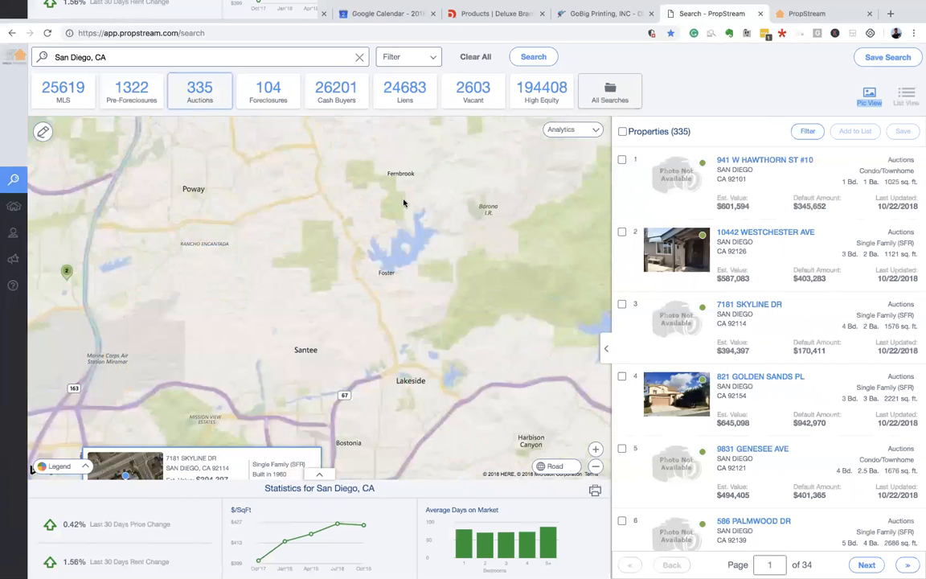
drag(395, 278, 421, 189)
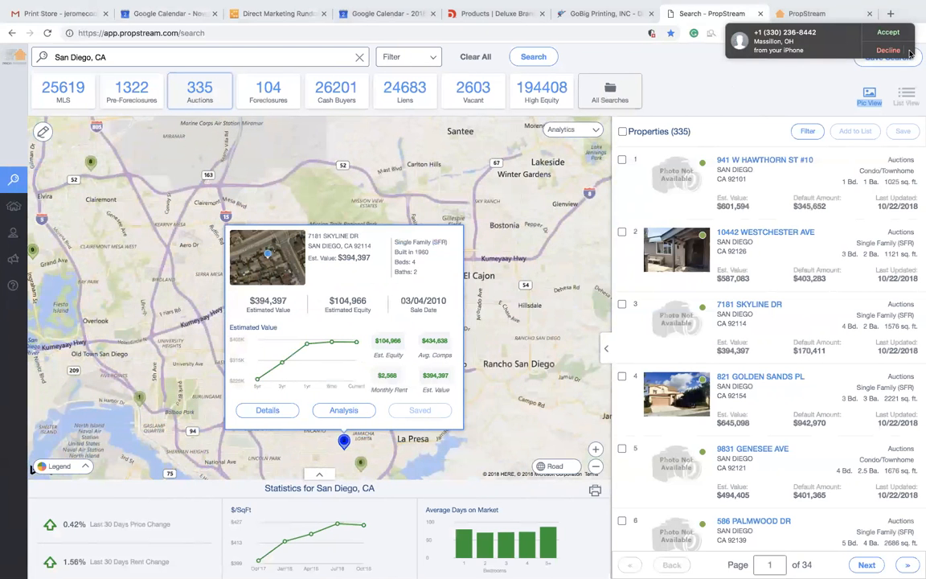
click(908, 52)
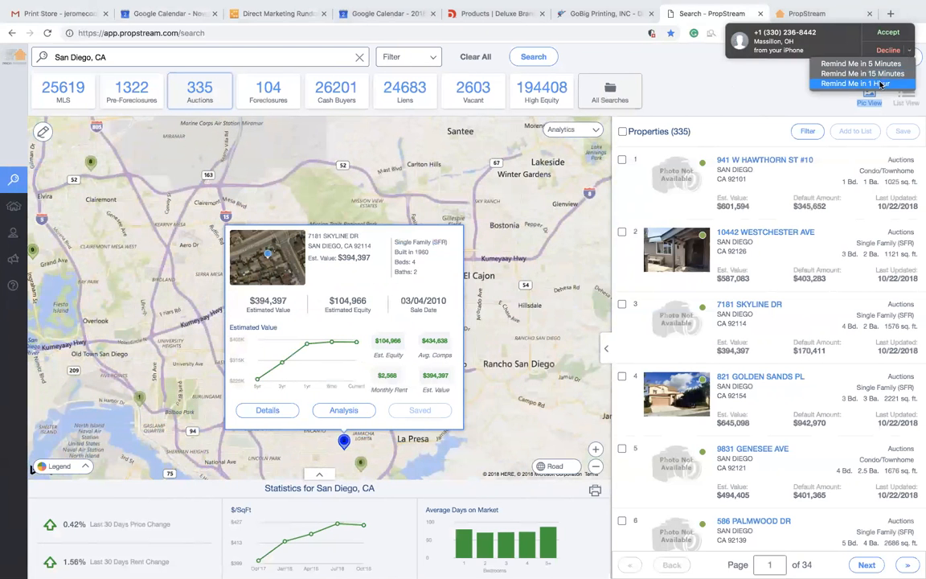
click(883, 85)
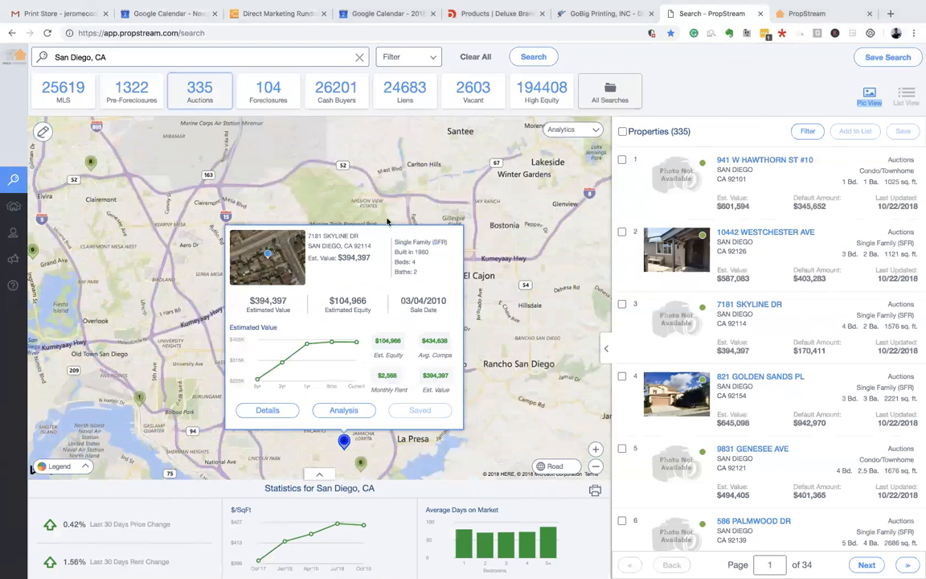
drag(366, 199, 384, 171)
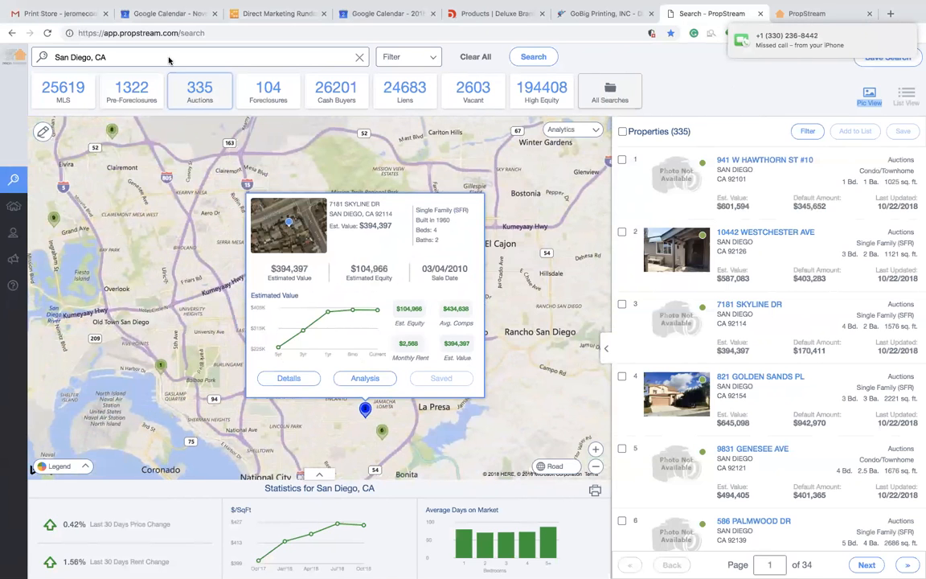
drag(298, 169, 265, 153)
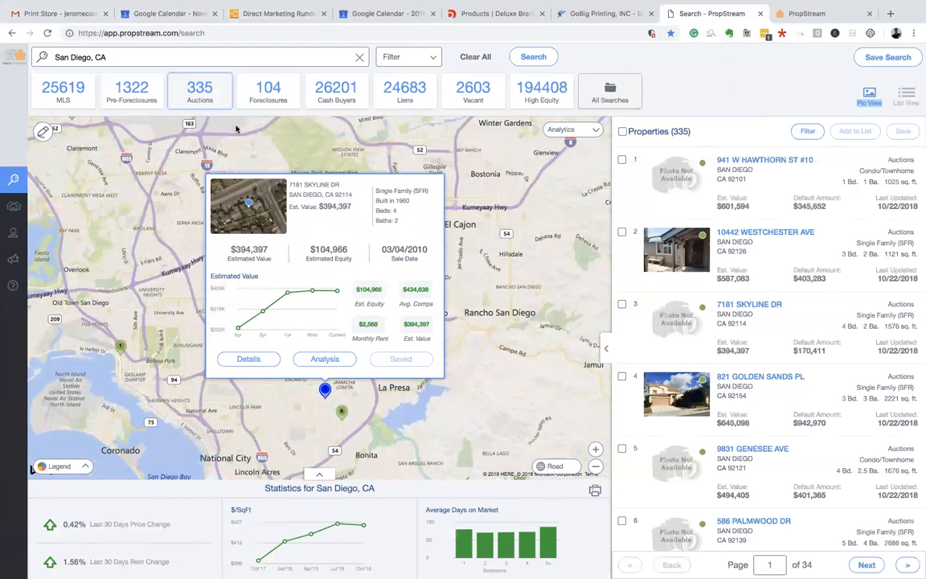
- Zoom the map out to the whole region from San Diego to Tijuana and open Analytics
click(431, 59)
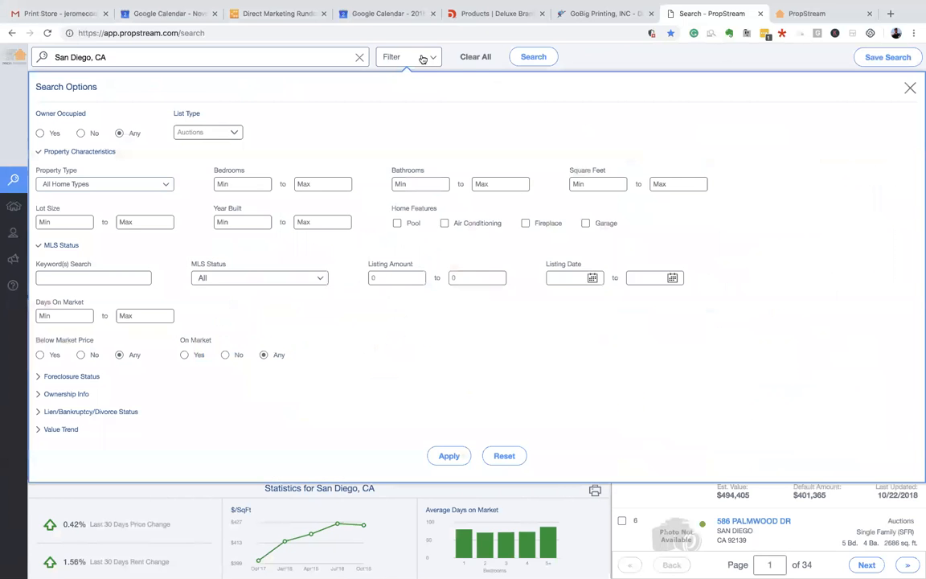
click(516, 60)
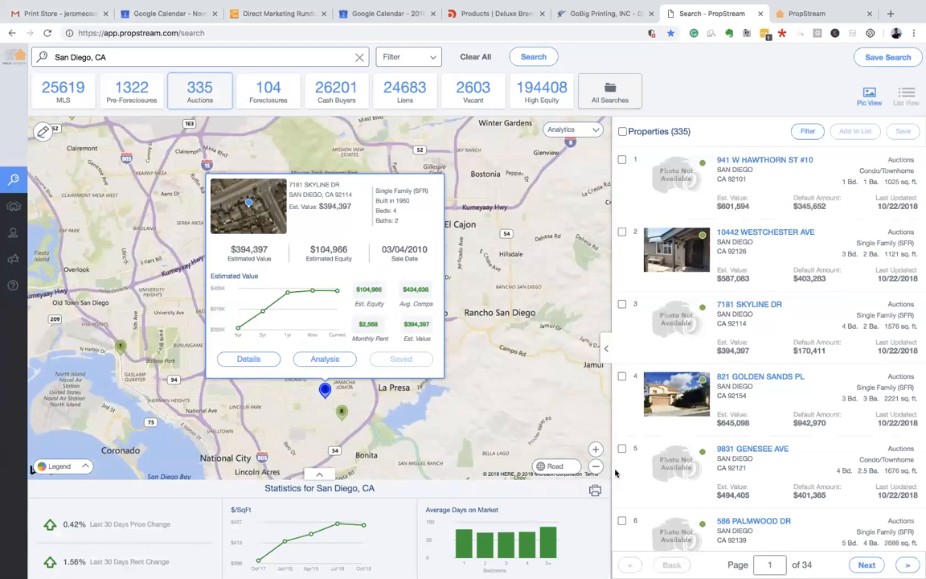
triple_click(597, 468)
drag(417, 276, 412, 377)
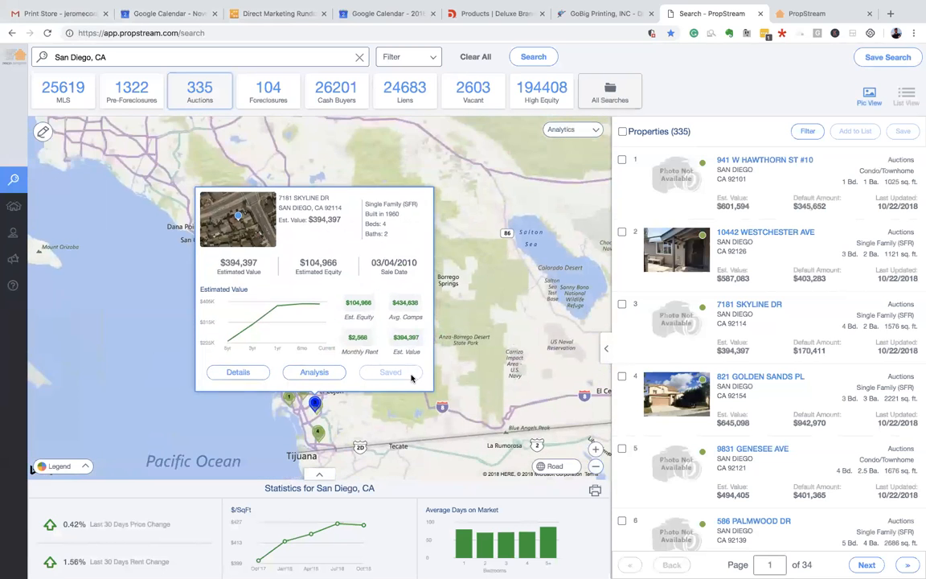
click(449, 244)
drag(296, 319, 343, 236)
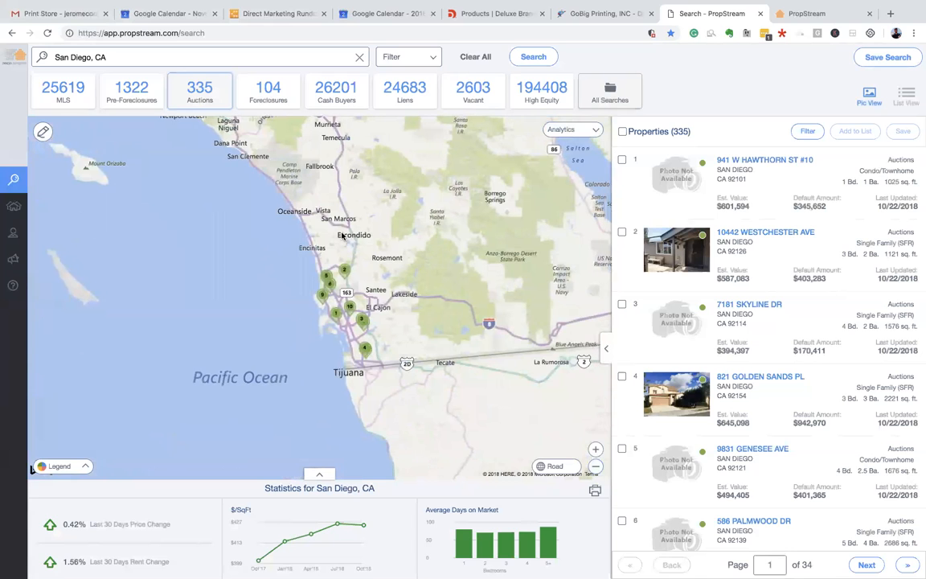
click(595, 132)
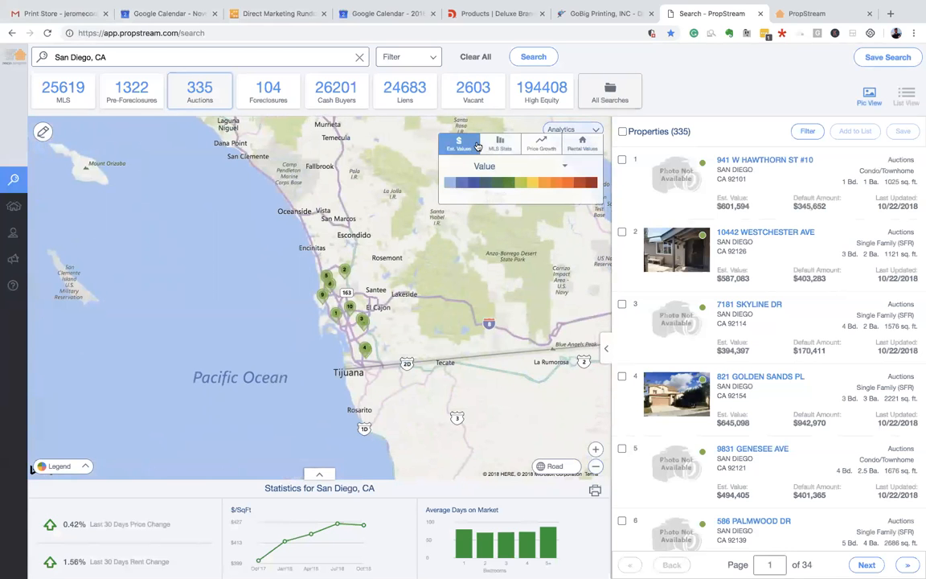
- Apply the Price Growth 5 Year Growth heatmap and zoom in on central San Diego
click(539, 144)
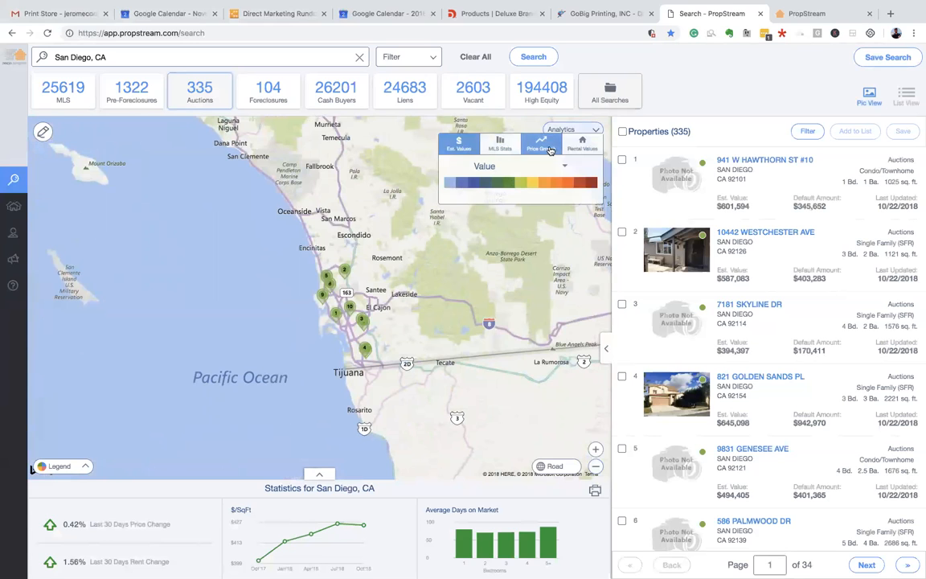
click(563, 169)
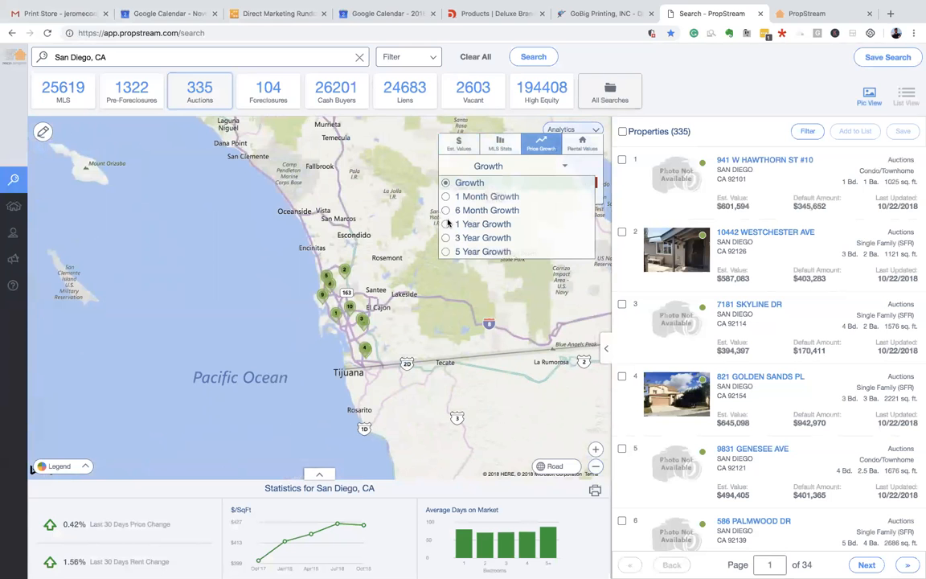
click(444, 253)
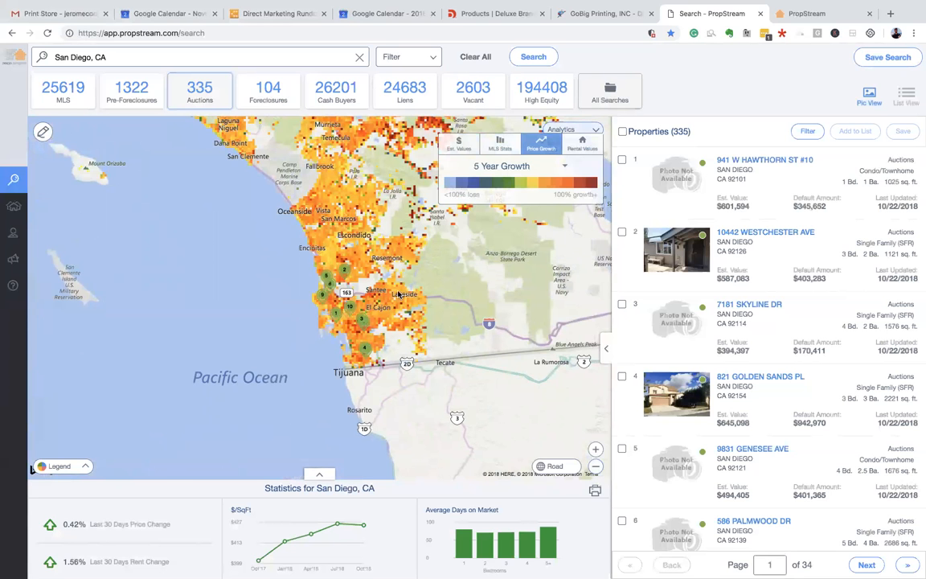
scroll(365, 277, up, 3)
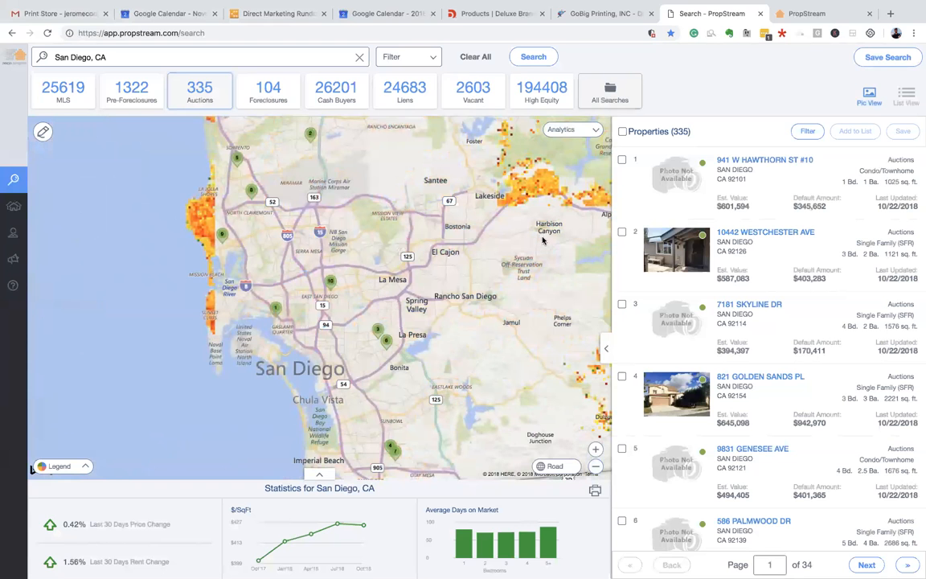
drag(414, 271, 415, 245)
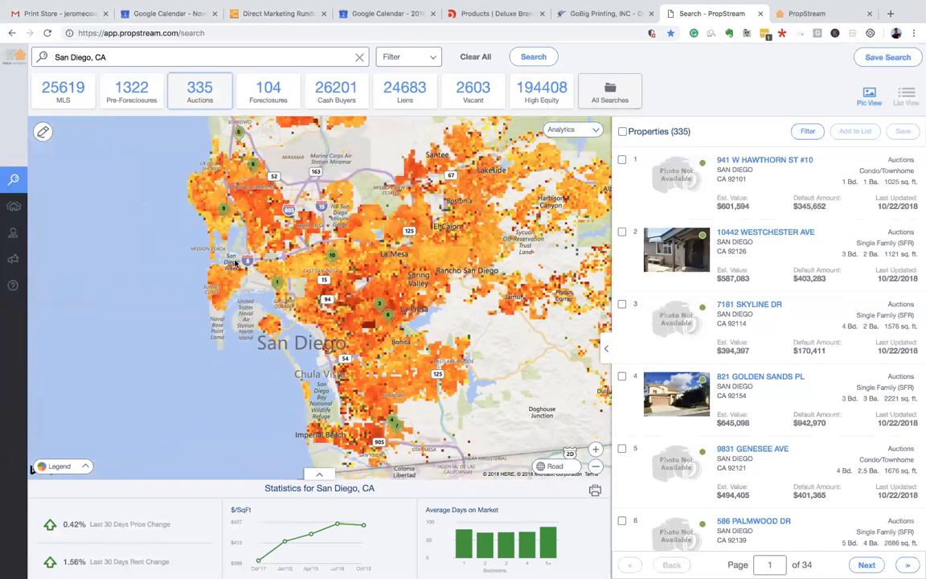
- Shade the map by Est. Value / Bedroom and briefly show then hide the property-type legend
click(568, 130)
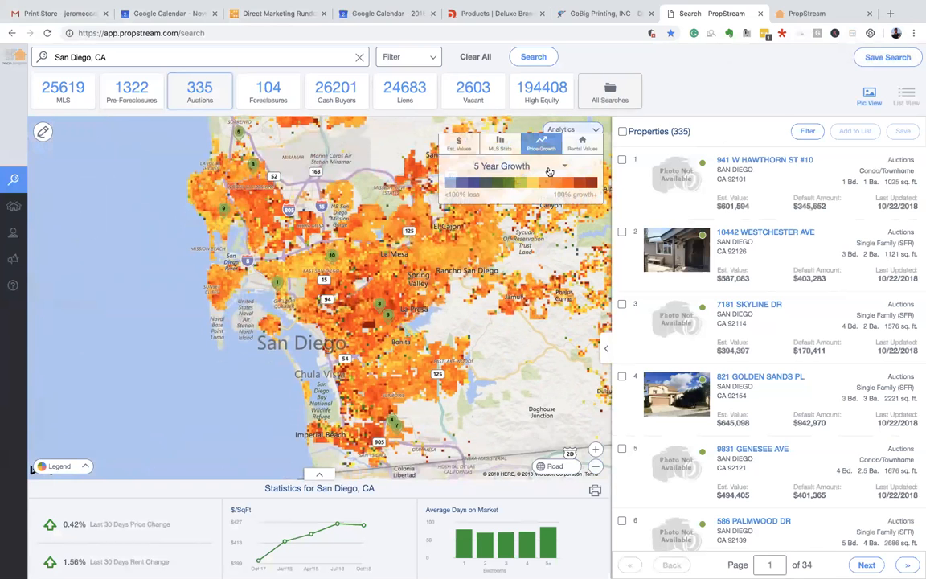
click(457, 149)
click(474, 166)
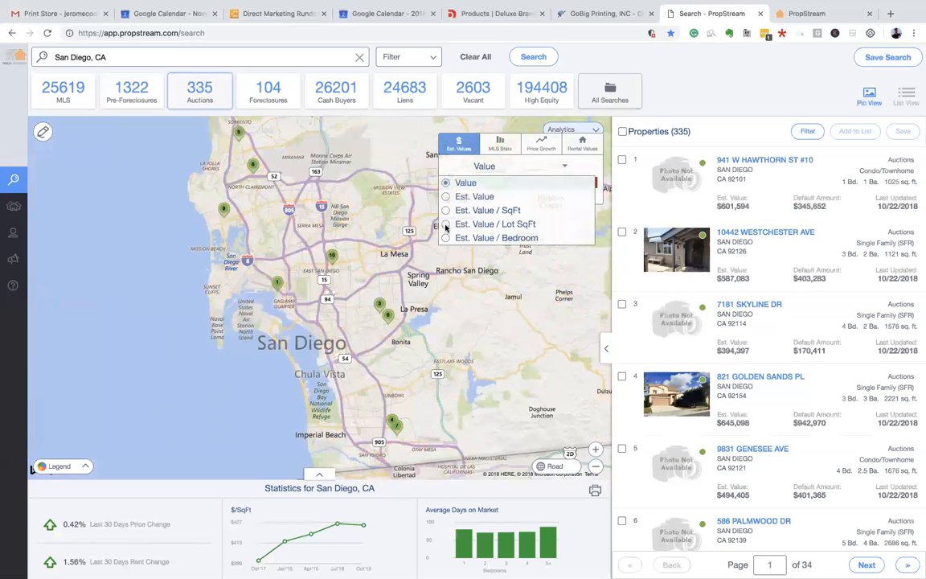
click(444, 238)
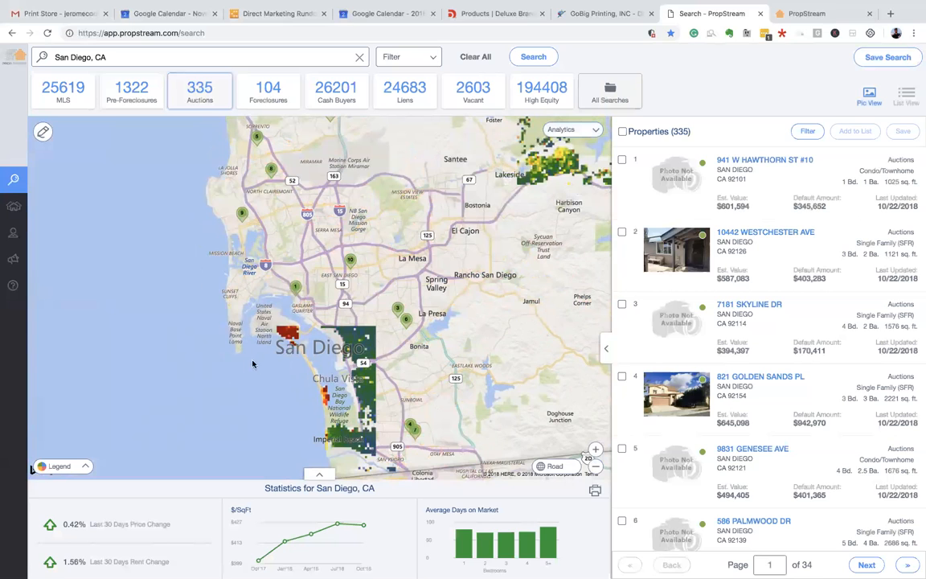
click(87, 465)
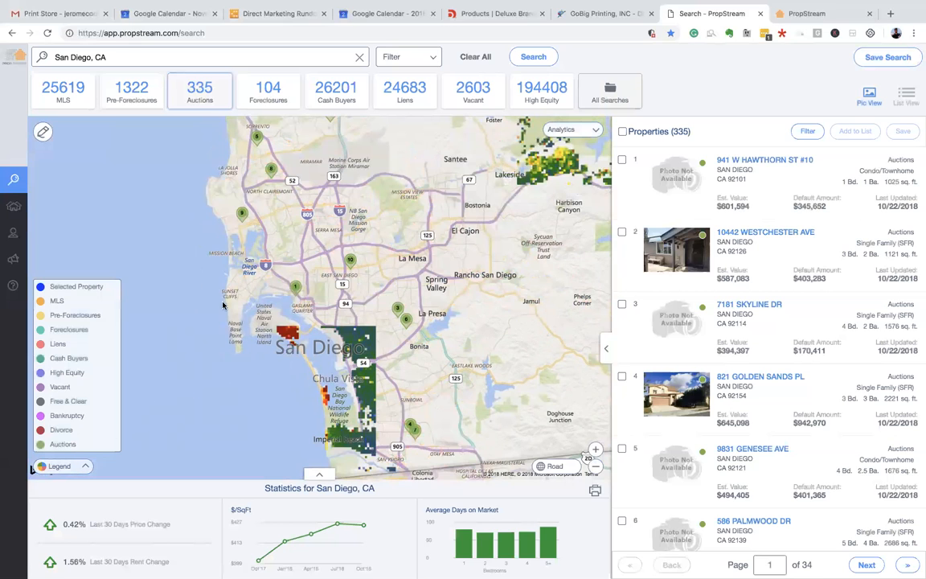
click(72, 469)
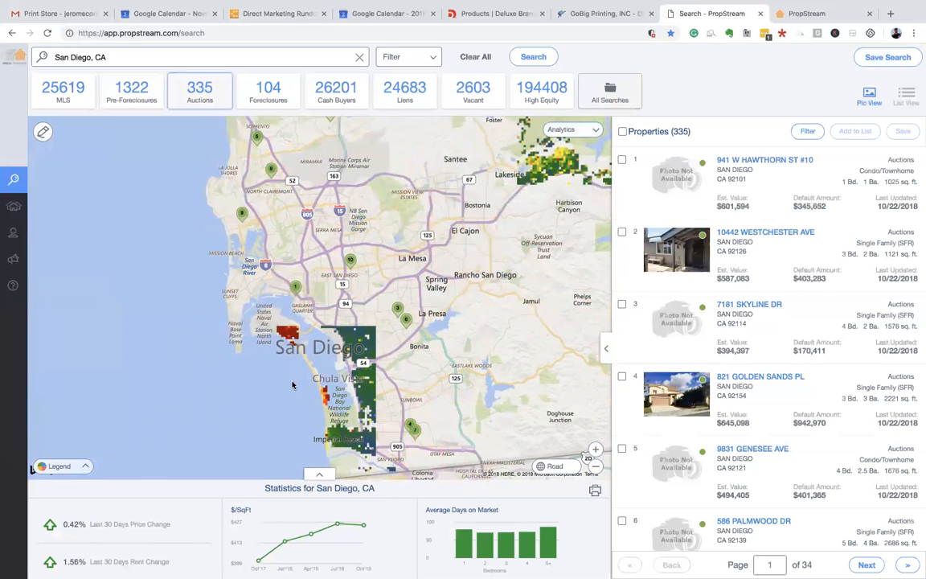
- Zoom and pan the map to Mission Bay and the dark-red northern coast
drag(317, 306, 338, 328)
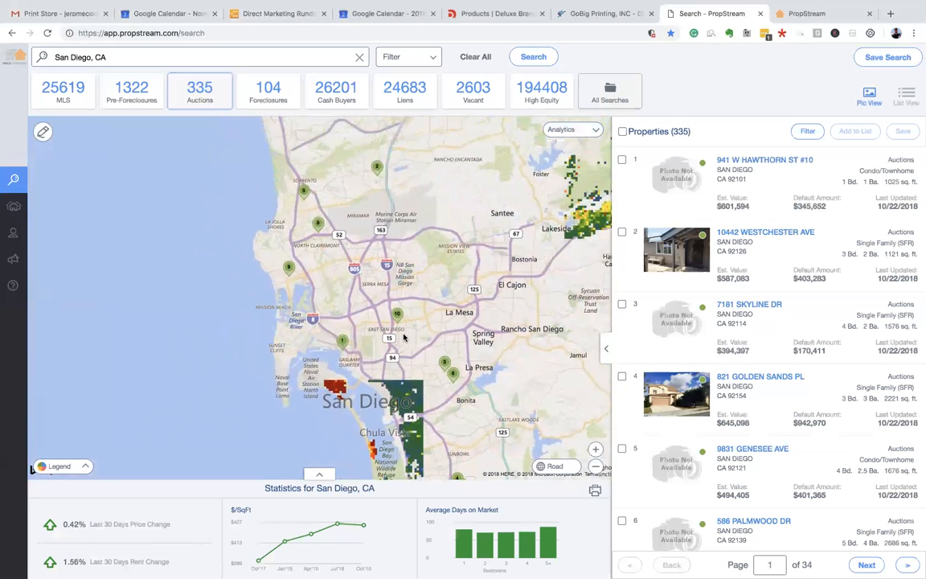
scroll(340, 389, up, 4)
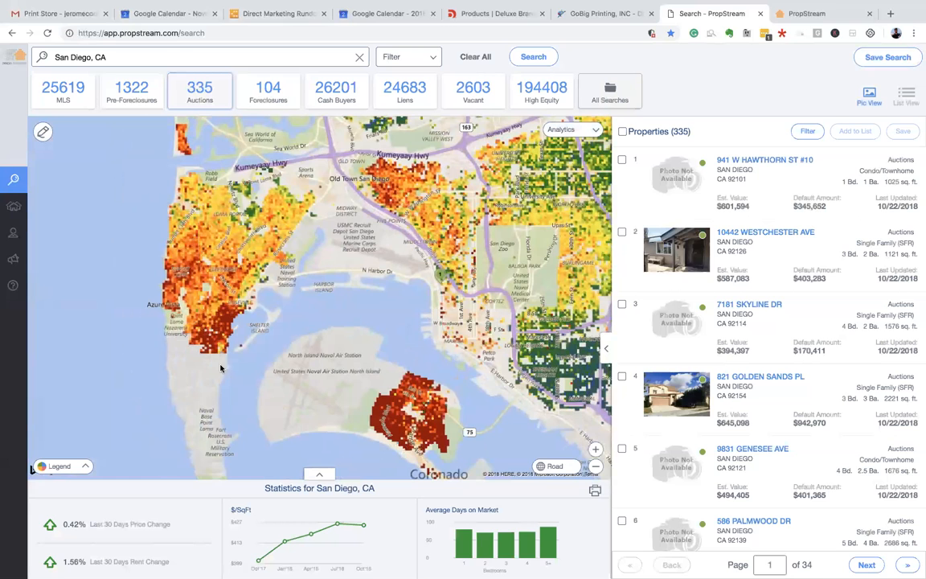
drag(158, 211, 195, 318)
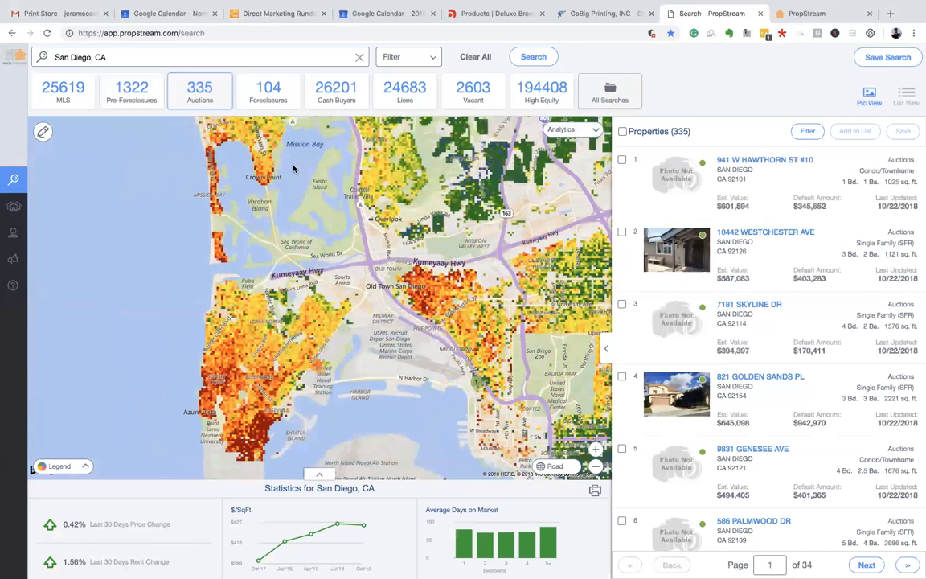
drag(243, 182, 282, 263)
drag(261, 208, 320, 333)
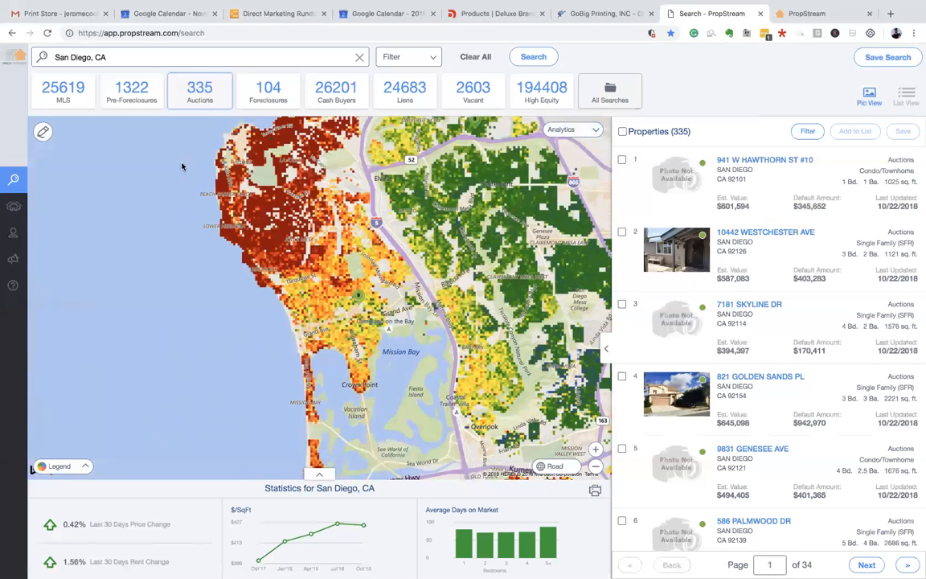
- Recolour the heatmap by Est. Value / SqFt
click(563, 129)
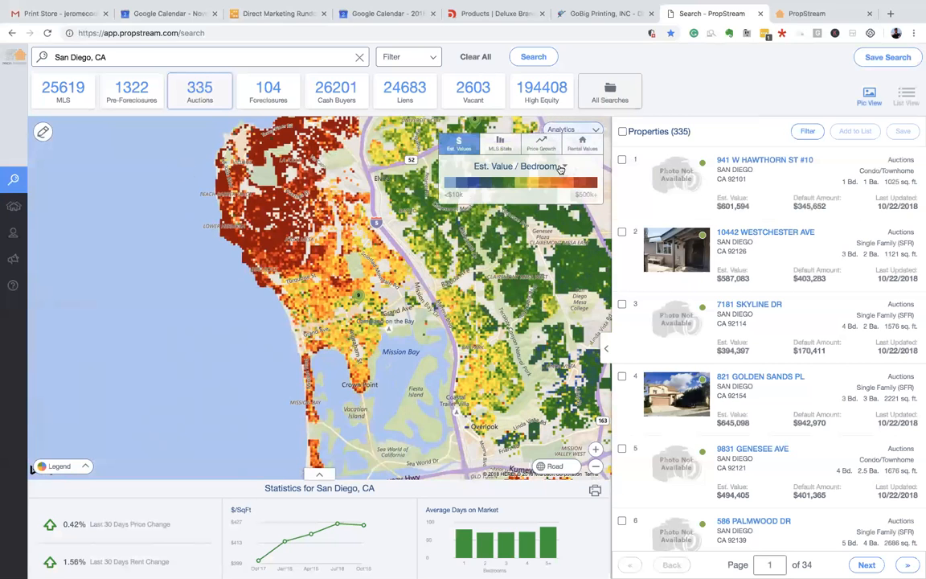
click(549, 167)
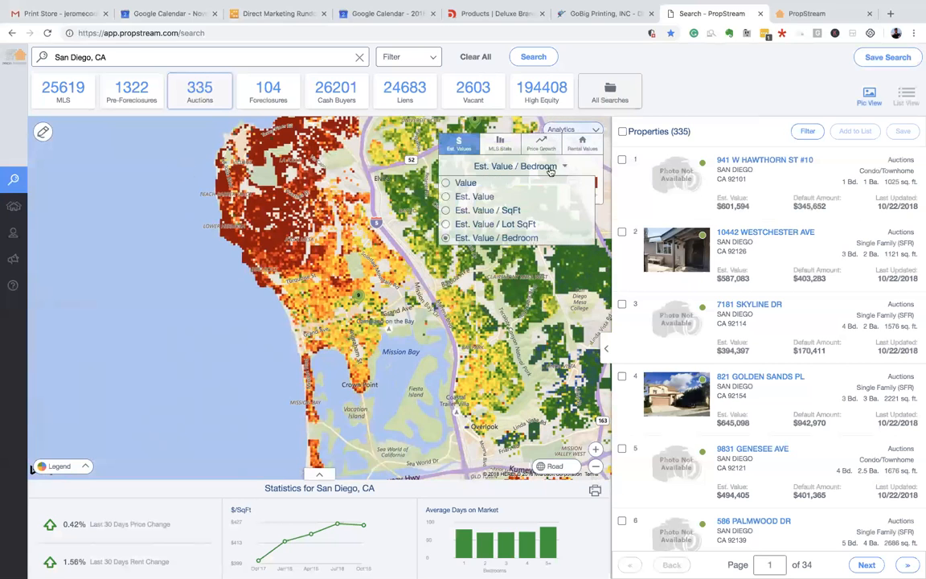
click(446, 212)
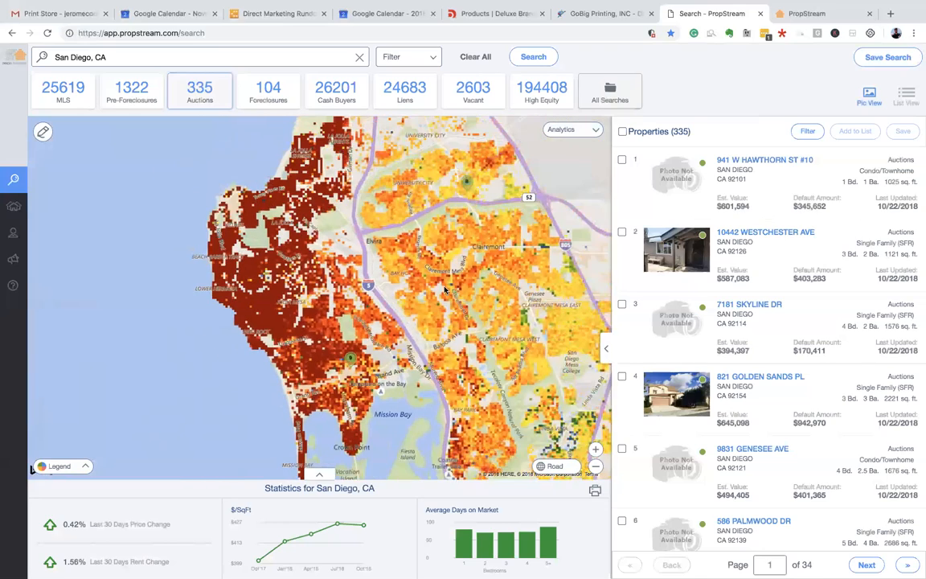
- Pan across Mission Bay, La Mesa and Rancho San Diego, finishing zoomed in on Coronado
drag(320, 383, 226, 190)
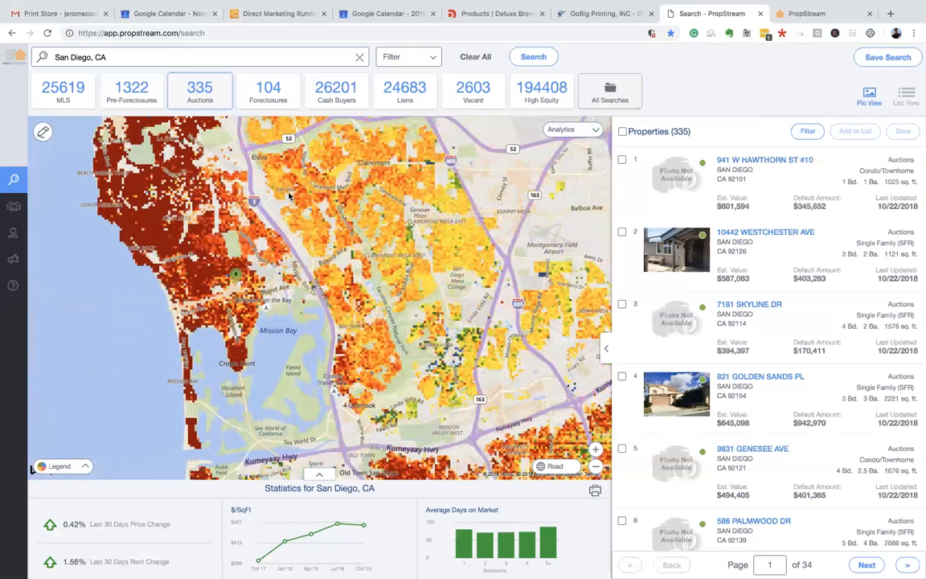
drag(182, 197, 286, 251)
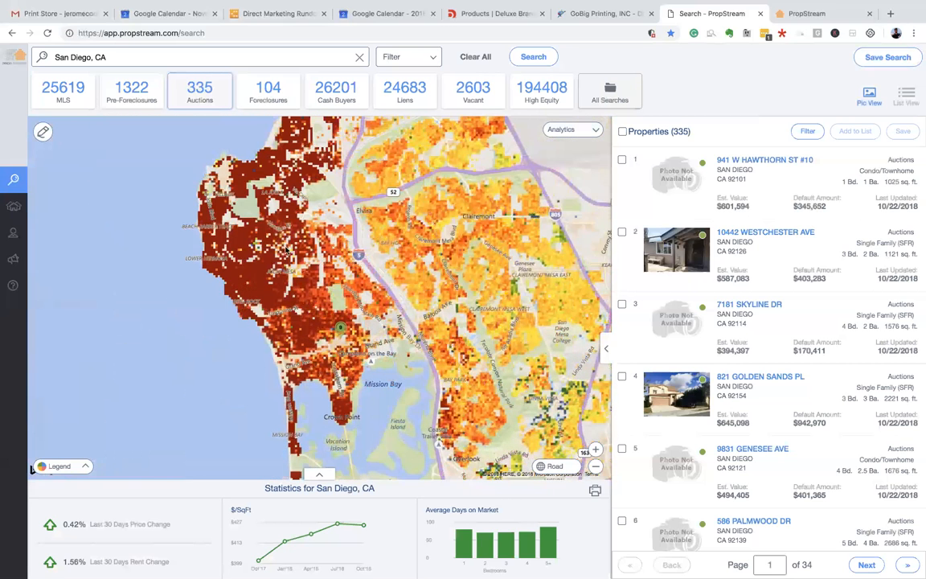
drag(237, 217, 262, 263)
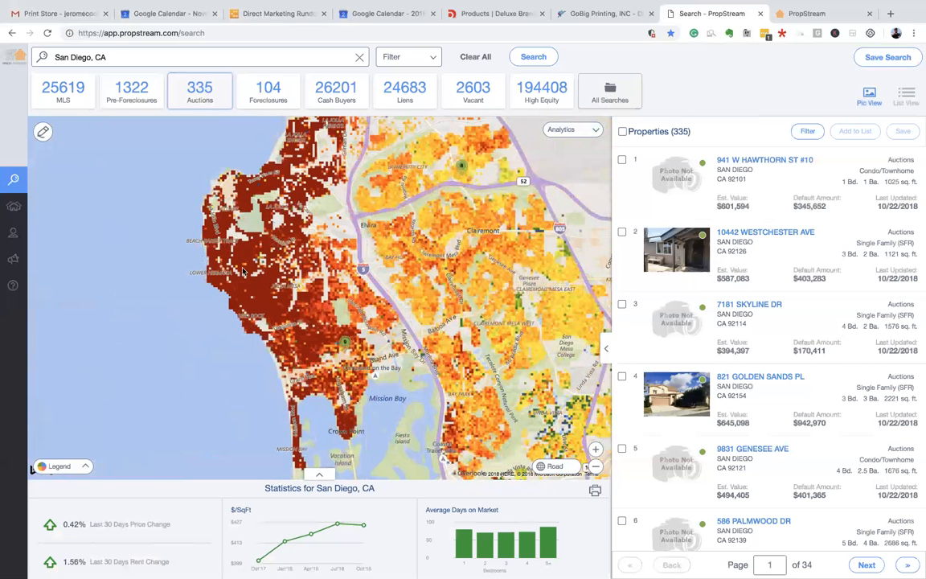
drag(434, 309, 332, 223)
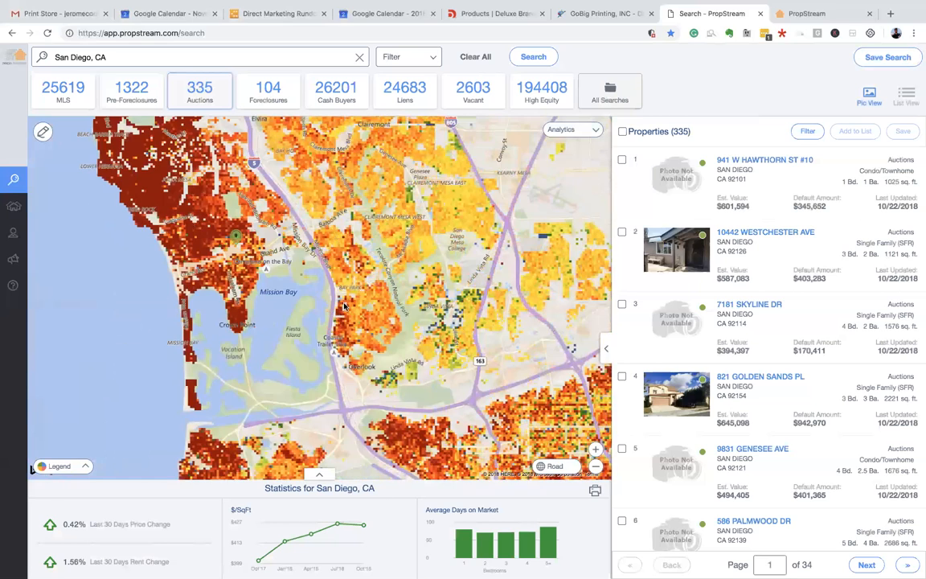
scroll(356, 358, up, 2)
scroll(359, 358, down, 2)
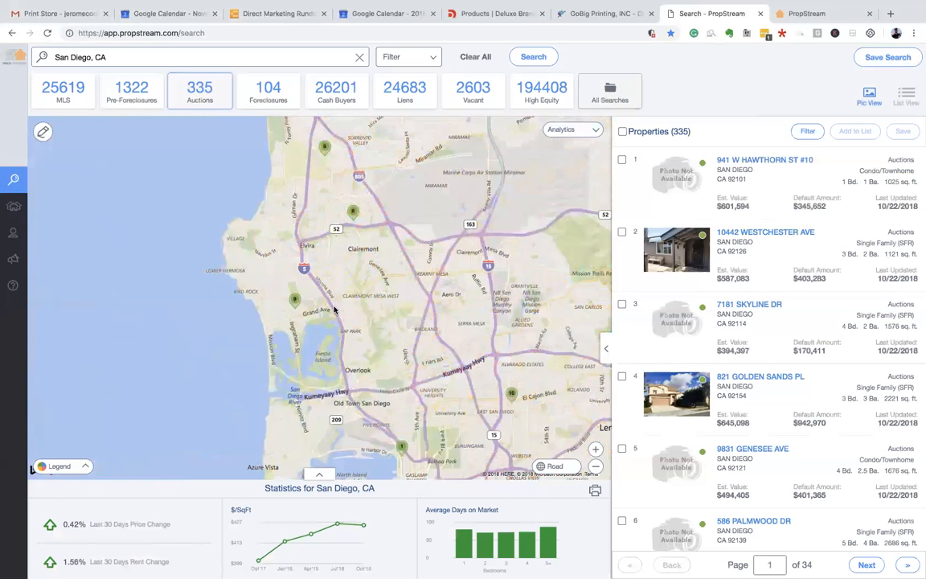
drag(515, 355, 439, 381)
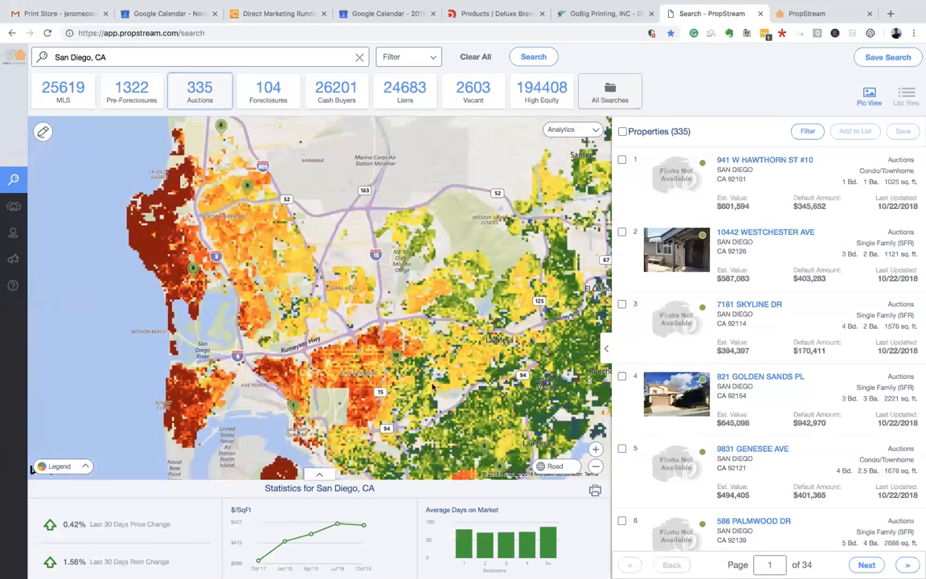
drag(483, 397, 369, 344)
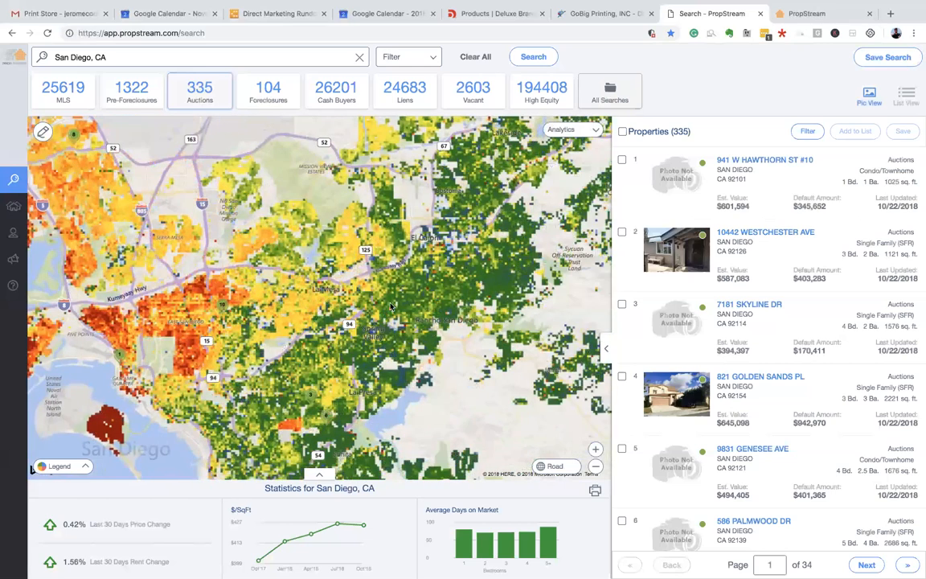
drag(267, 335, 488, 291)
drag(177, 406, 304, 371)
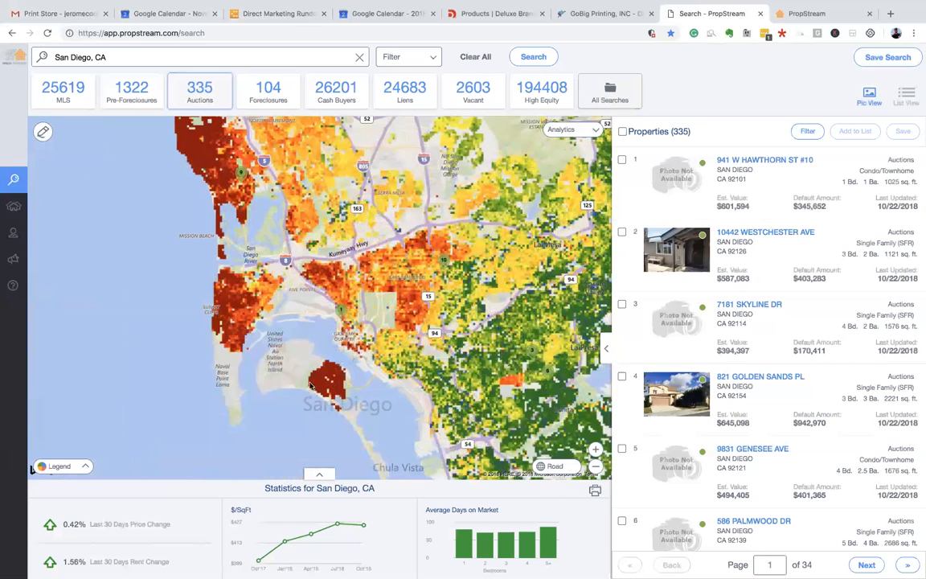
scroll(324, 384, up, 3)
scroll(350, 362, up, 3)
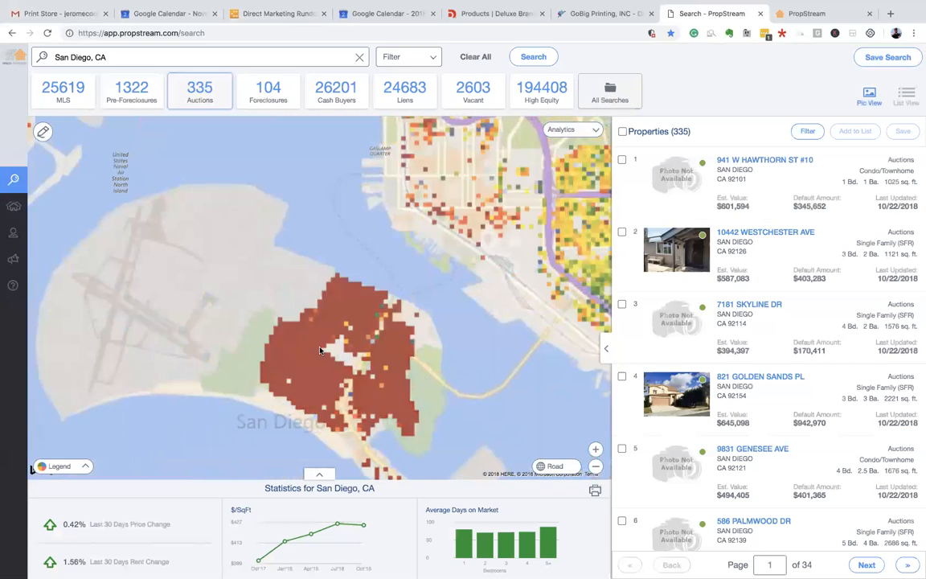
scroll(327, 347, down, 3)
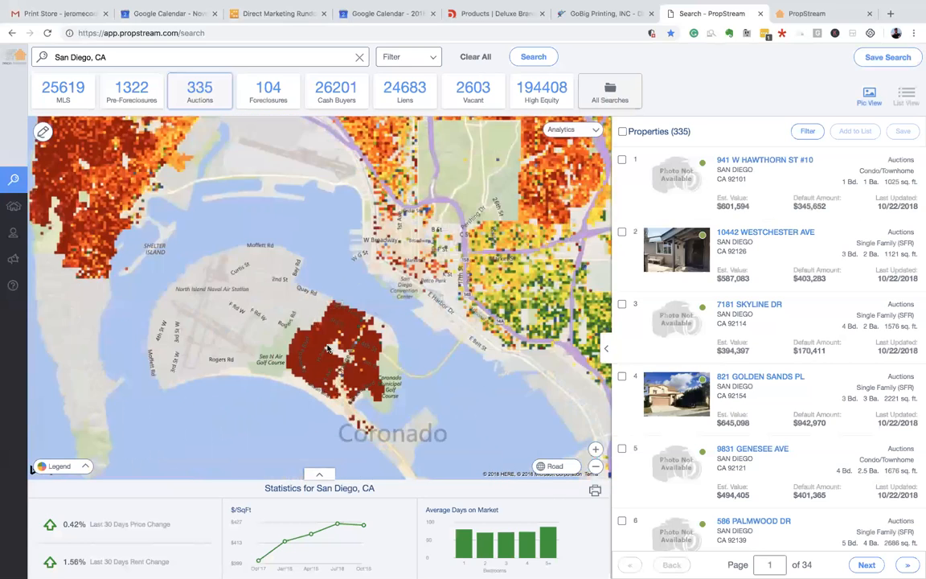
- Replace the San Diego, CA location with Tampa, FL and frame its 470 auction properties on the map
click(223, 59)
key(ctrl+a)
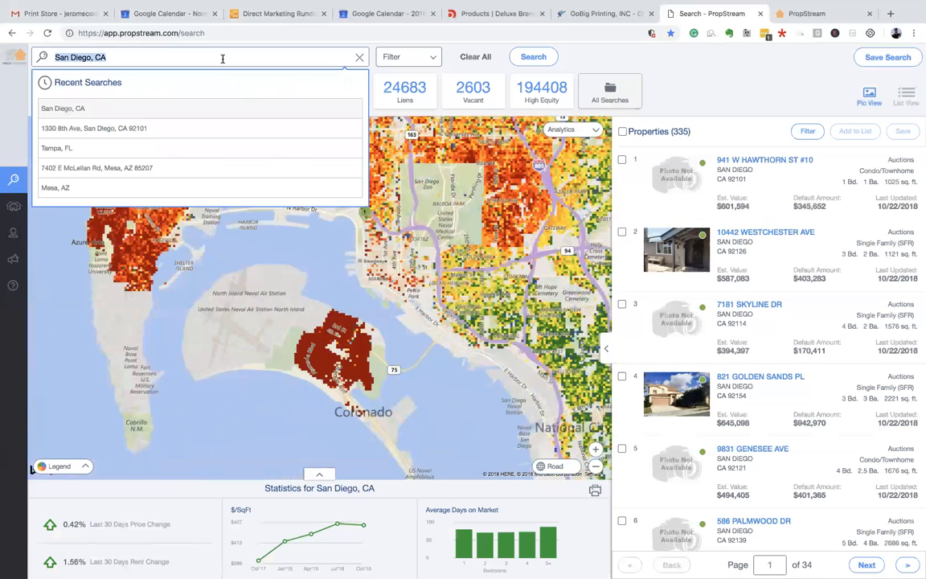
text(tampa fl)
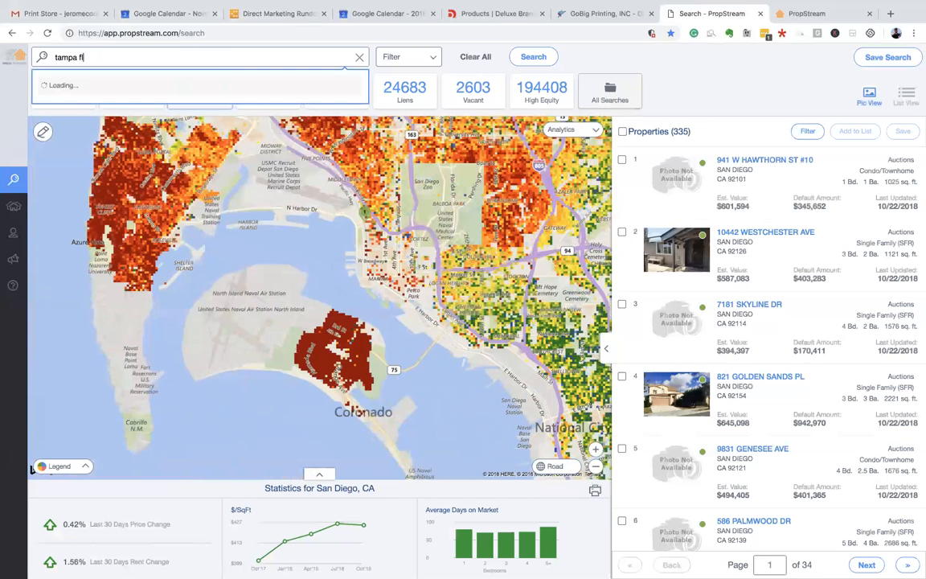
click(204, 89)
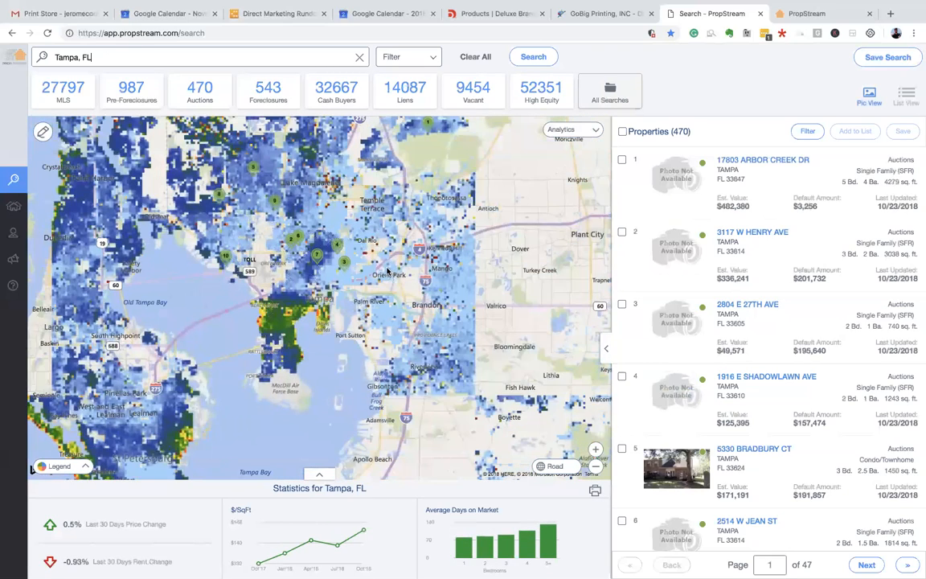
scroll(386, 272, down, 1)
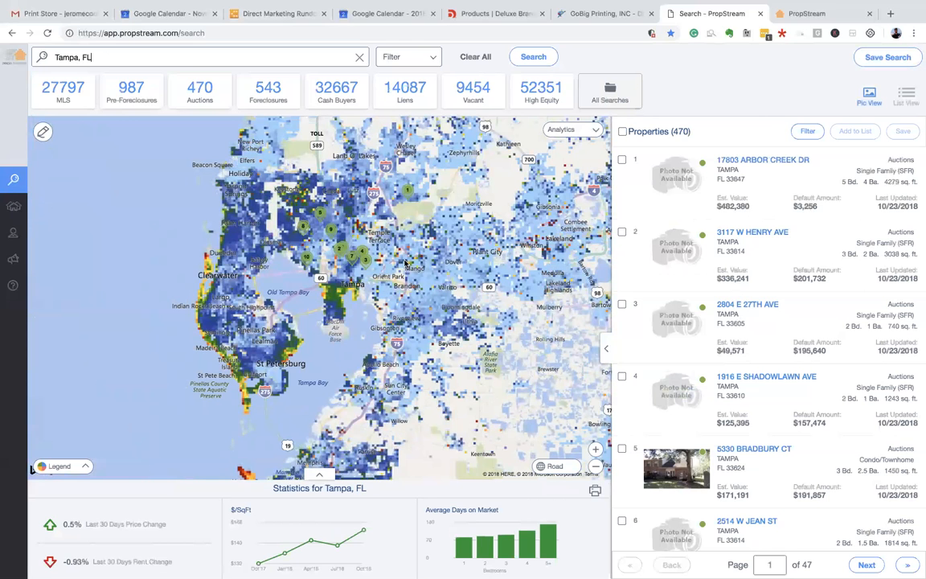
scroll(371, 274, up, 2)
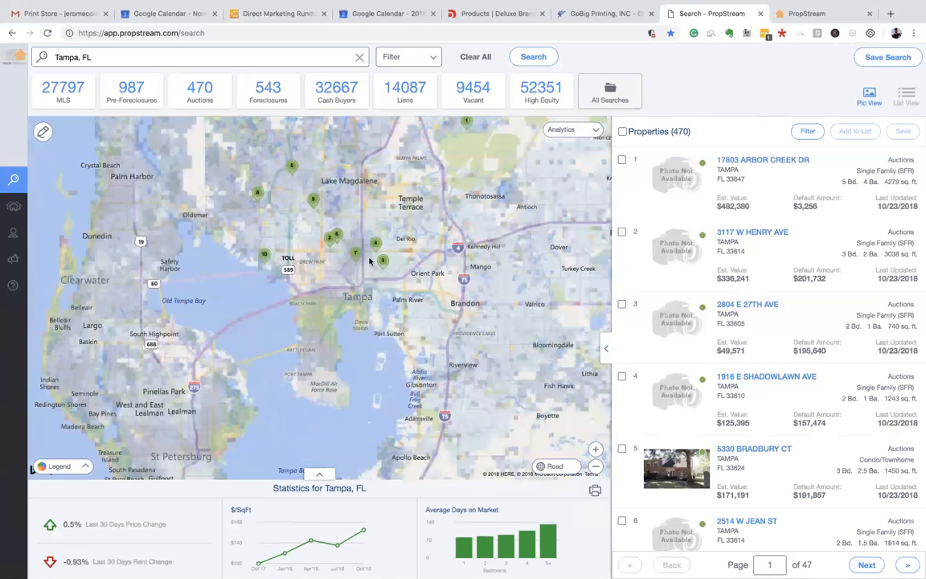
drag(335, 287, 314, 320)
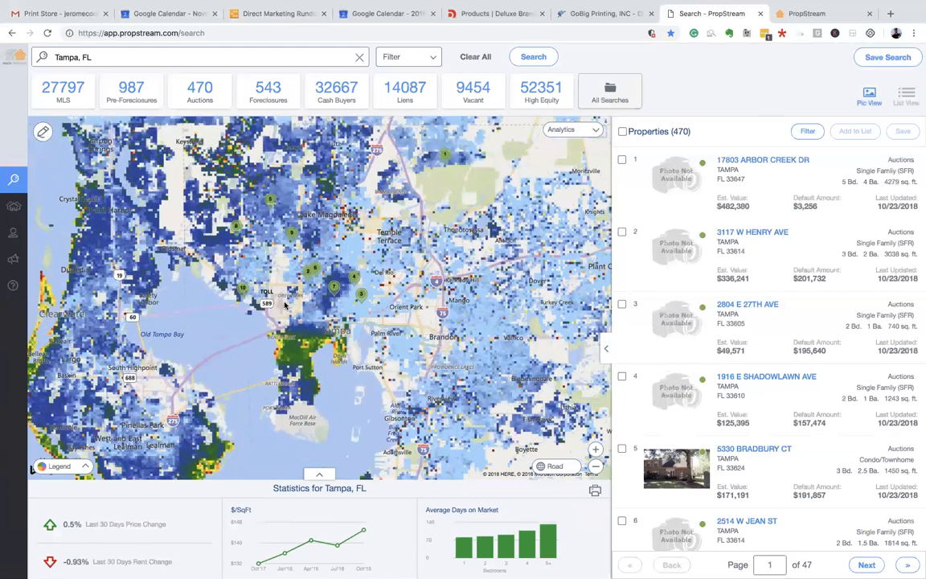
scroll(313, 330, up, 2)
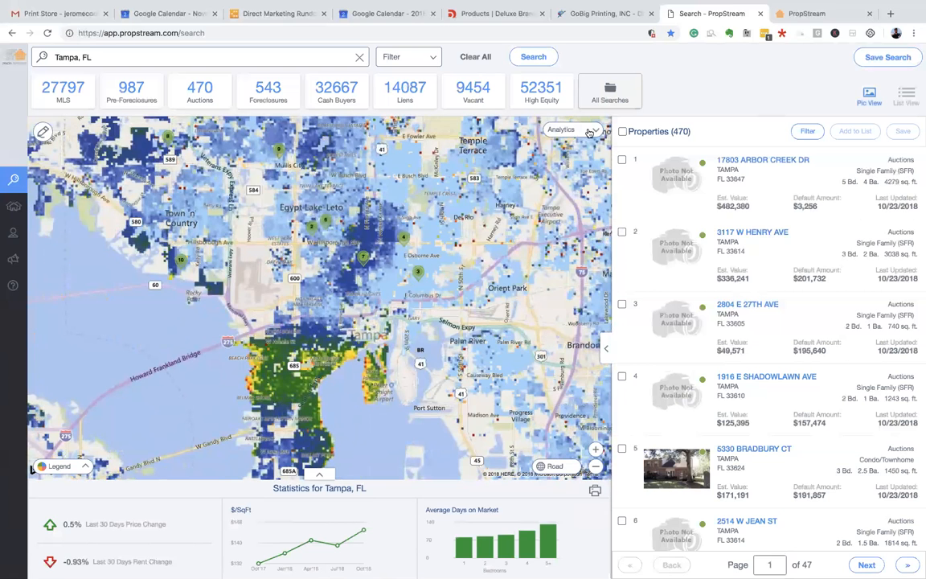
- Overlay the Tampa map with the 3 Year Growth price-growth heat map
click(561, 129)
click(540, 143)
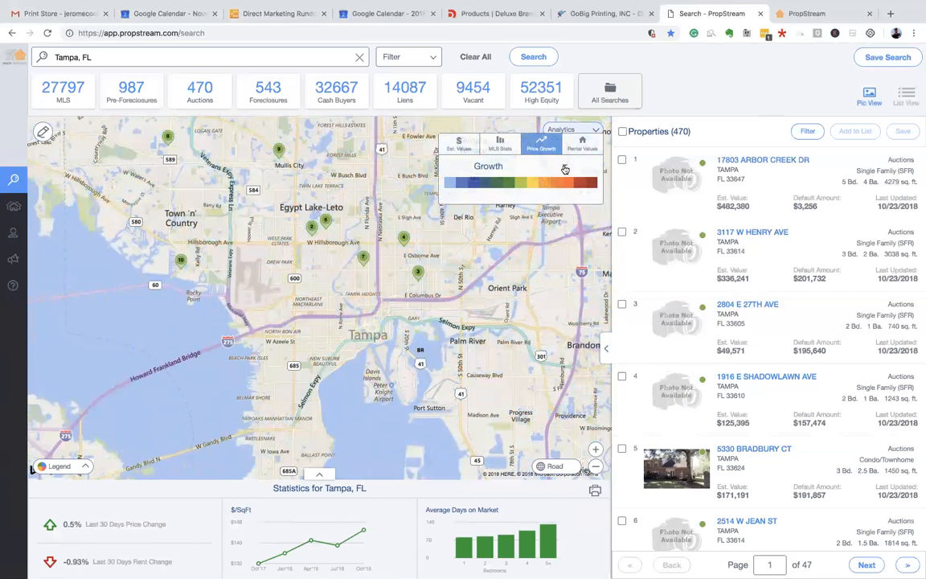
click(506, 164)
click(450, 239)
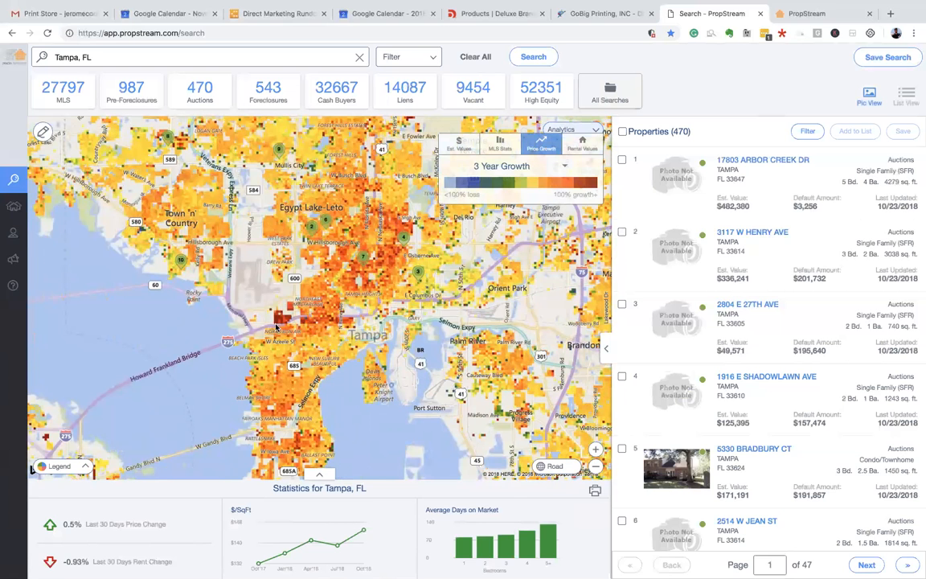
scroll(276, 322, up, 1)
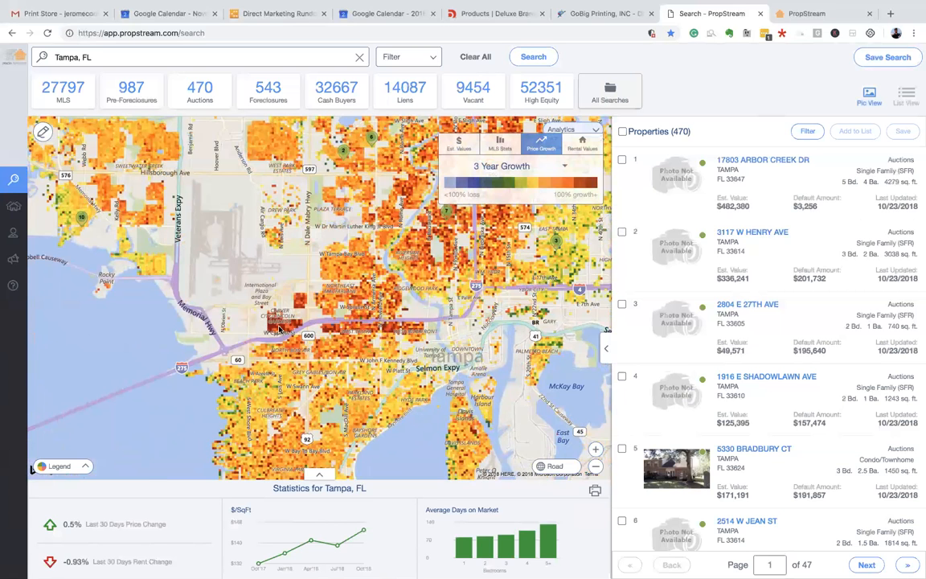
drag(341, 343, 341, 348)
drag(334, 312, 361, 280)
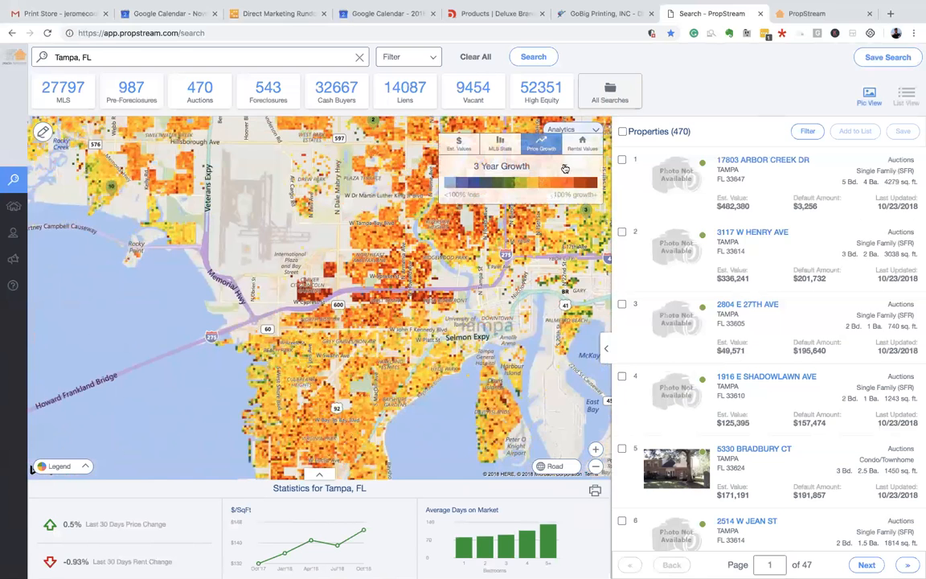
- Change the heat map to 1 Month Growth and zoom around West Tampa
click(509, 164)
click(447, 197)
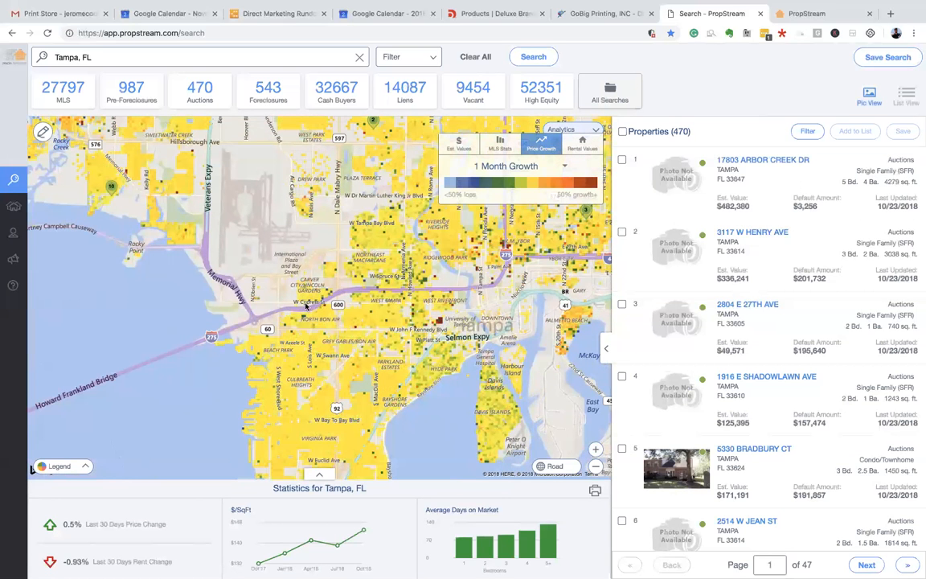
scroll(318, 300, up, 3)
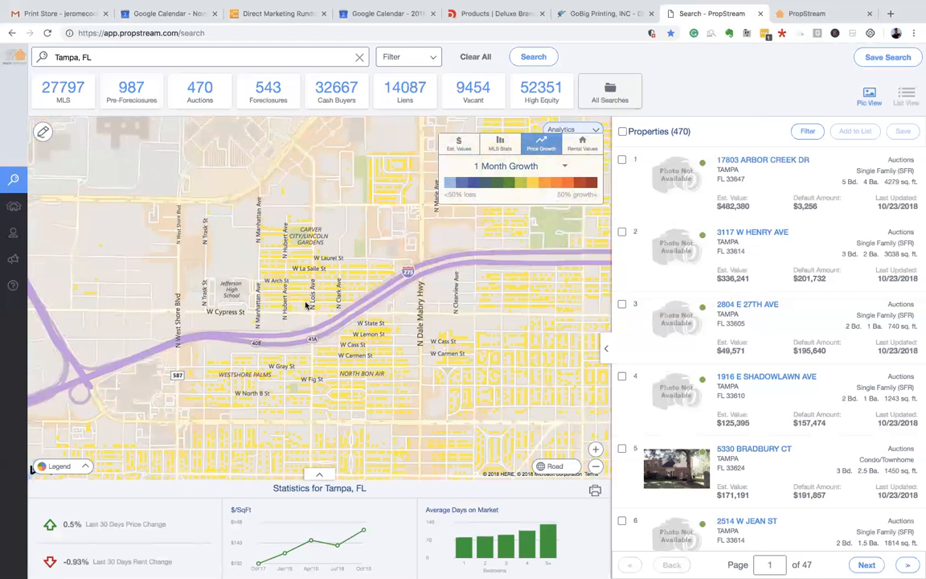
scroll(292, 269, up, 2)
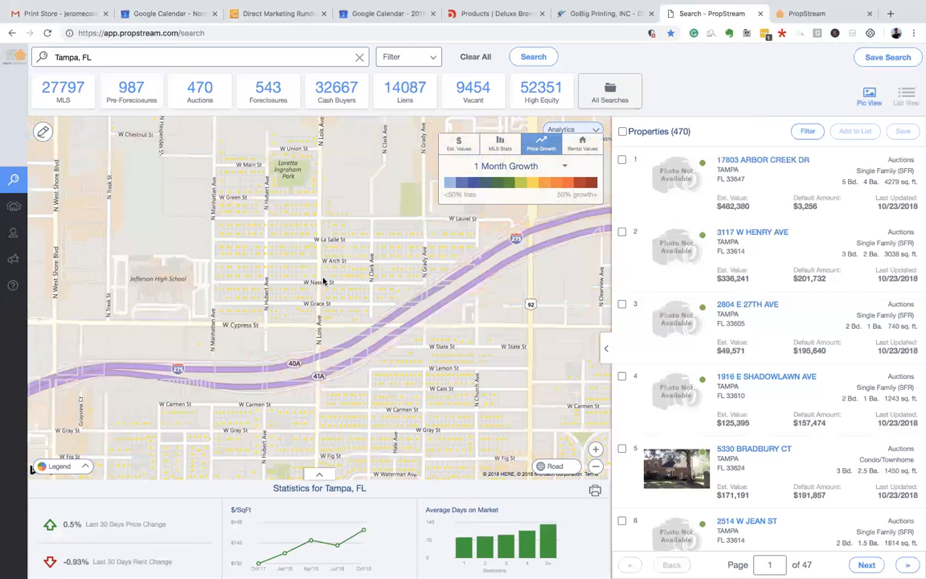
scroll(322, 280, down, 2)
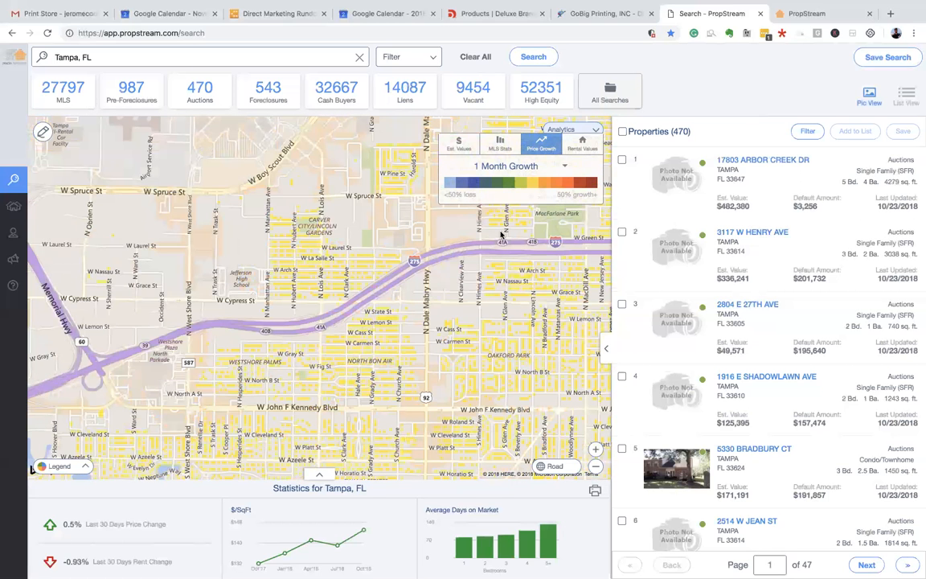
scroll(378, 233, down, 2)
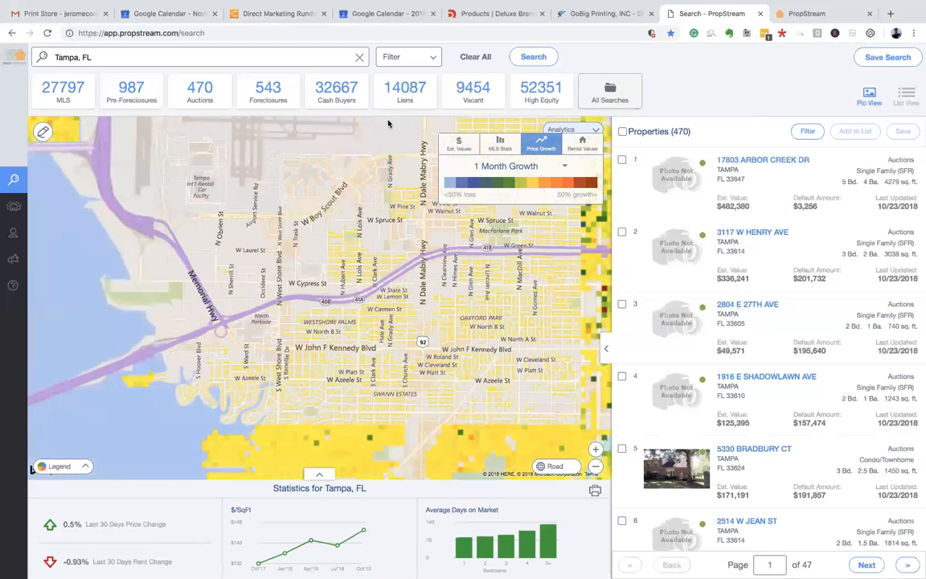
- Replace the Tampa, FL location with 'phoenix' and choose the Phoenix, AZ suggestion
double_click(209, 57)
double_click(209, 54)
click(210, 54)
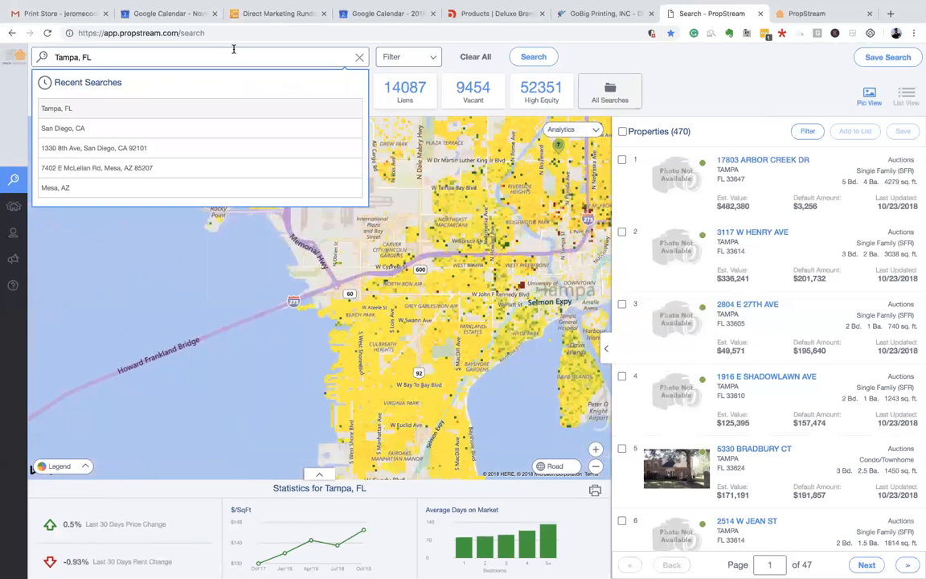
triple_click(230, 54)
text(phoen)
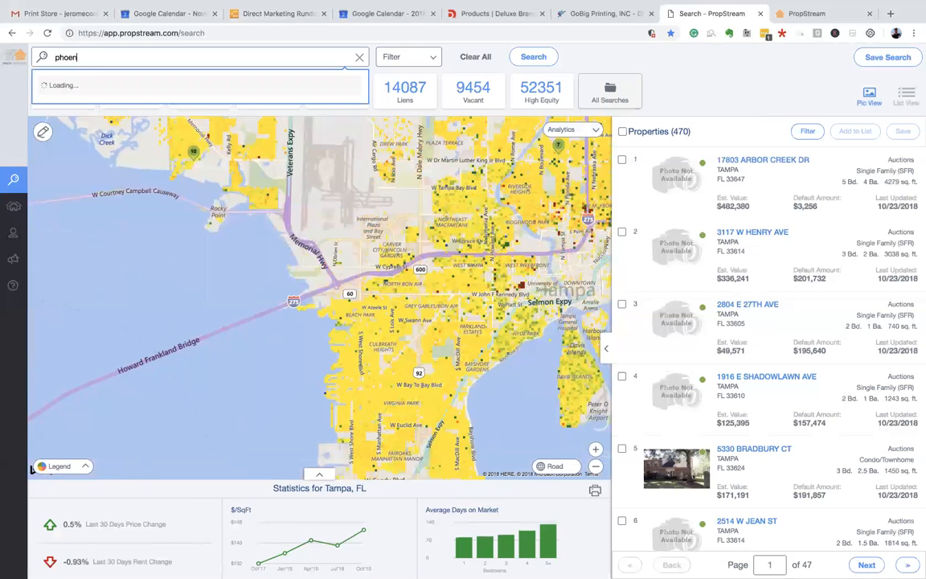
text(ix)
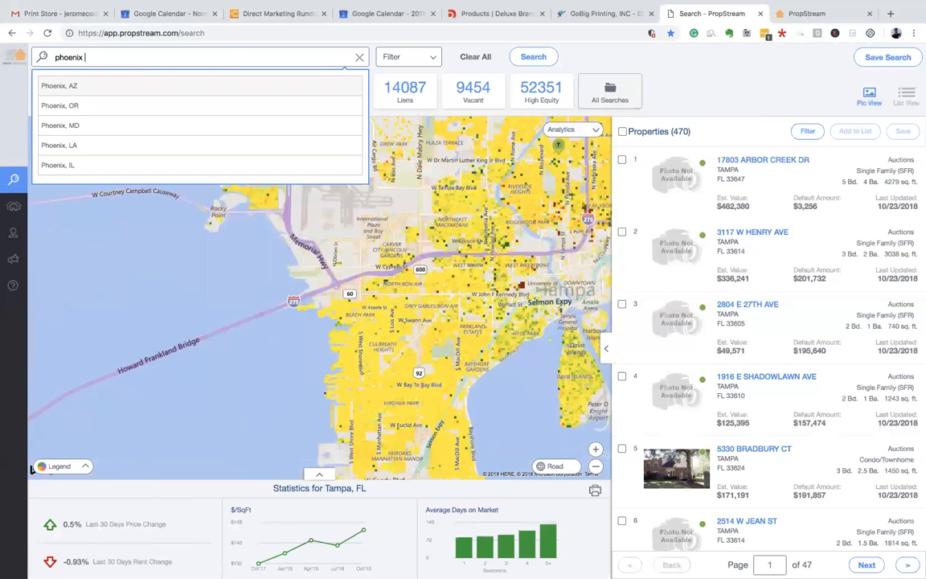
click(154, 85)
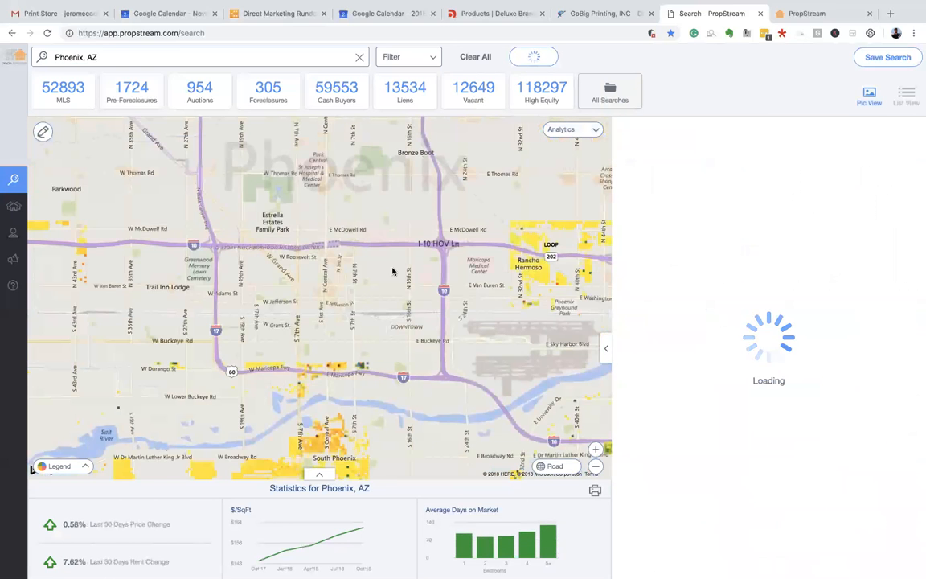
- Show the 5 Year Growth price heat map on Phoenix and zoom into central Phoenix
click(567, 129)
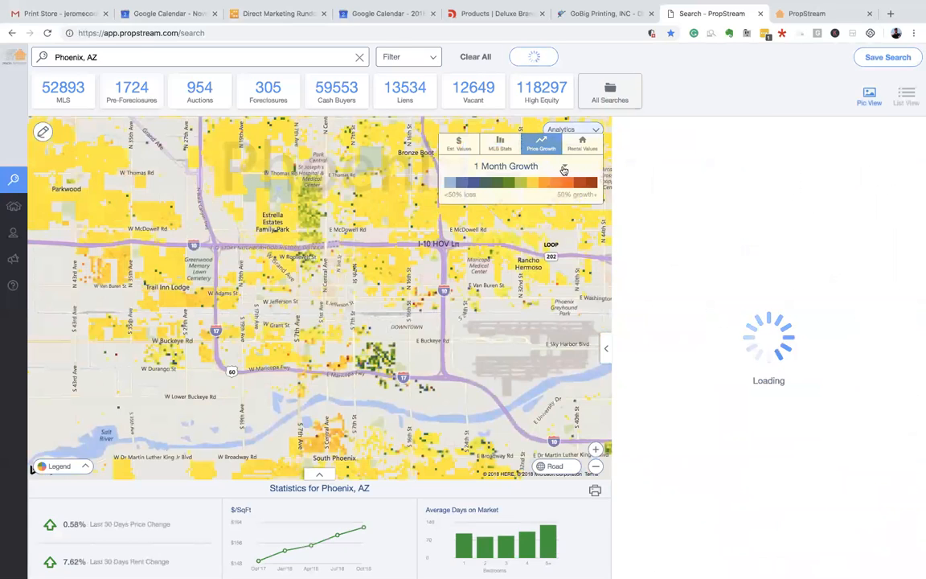
click(563, 171)
click(489, 250)
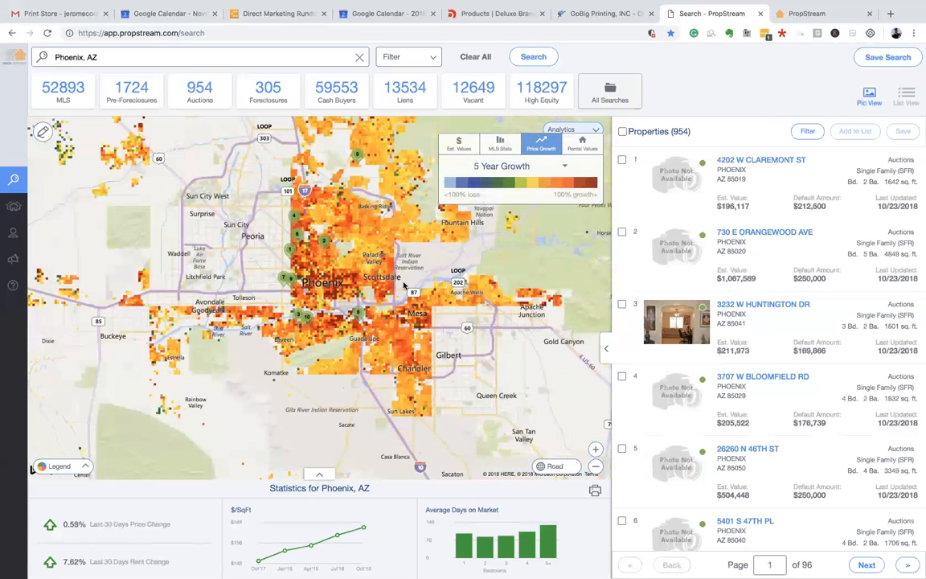
scroll(403, 284, down, 2)
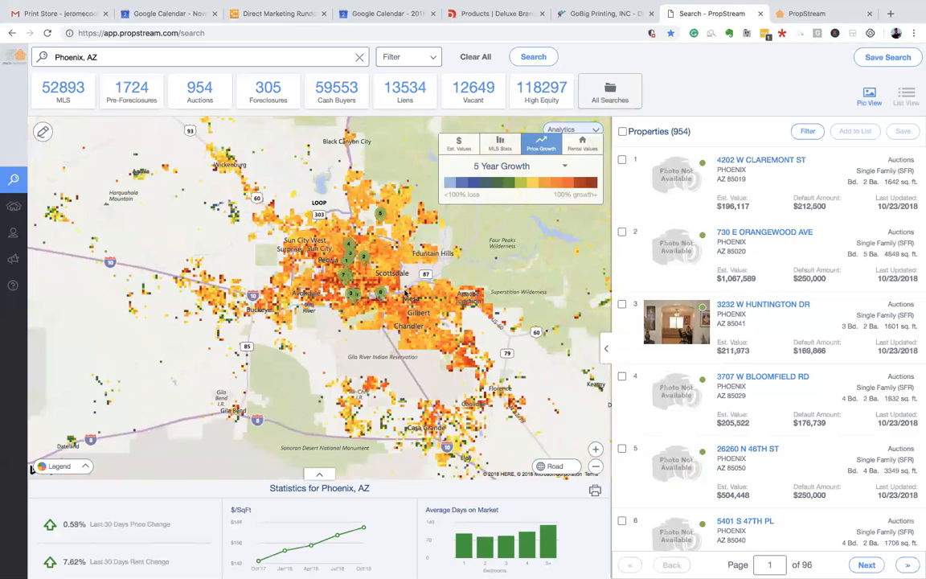
scroll(342, 276, up, 3)
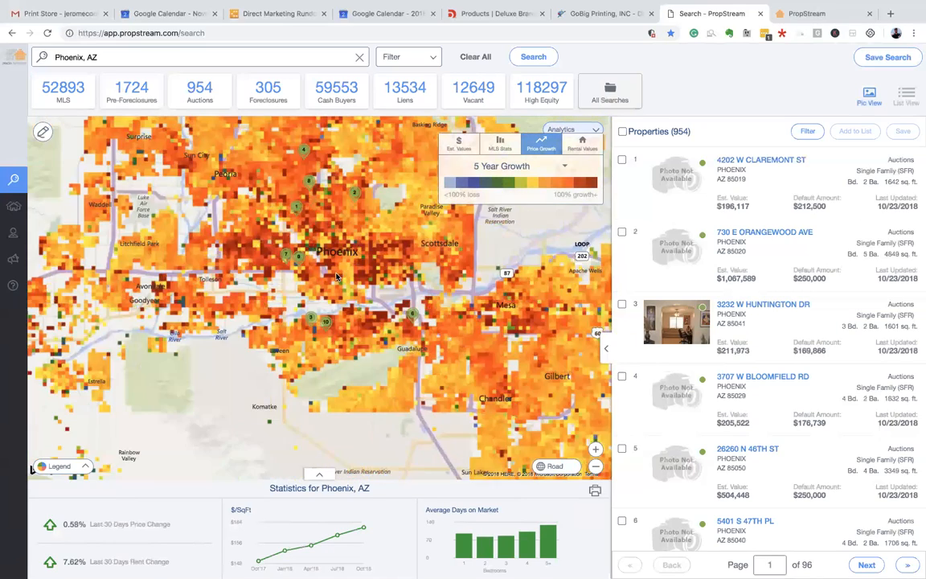
scroll(359, 259, up, 1)
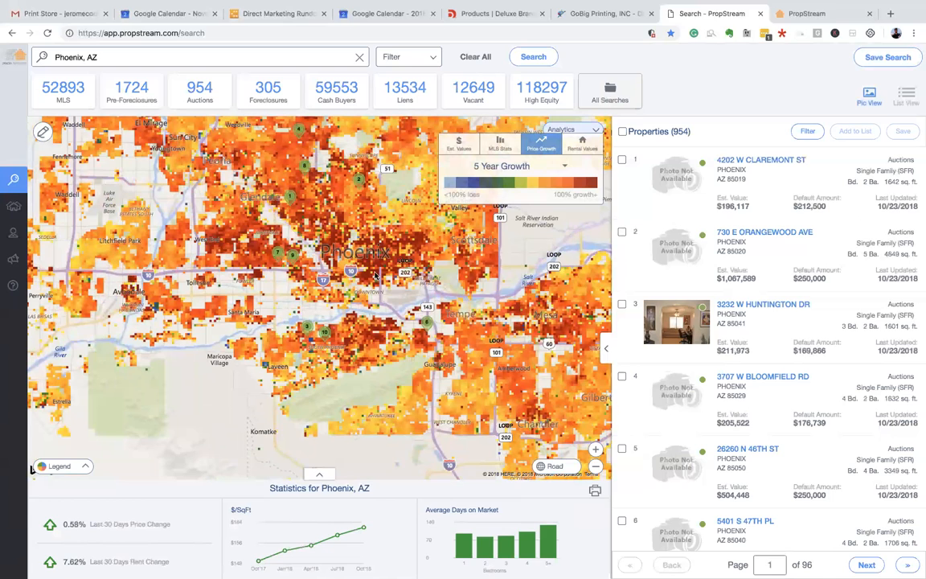
scroll(394, 269, up, 1)
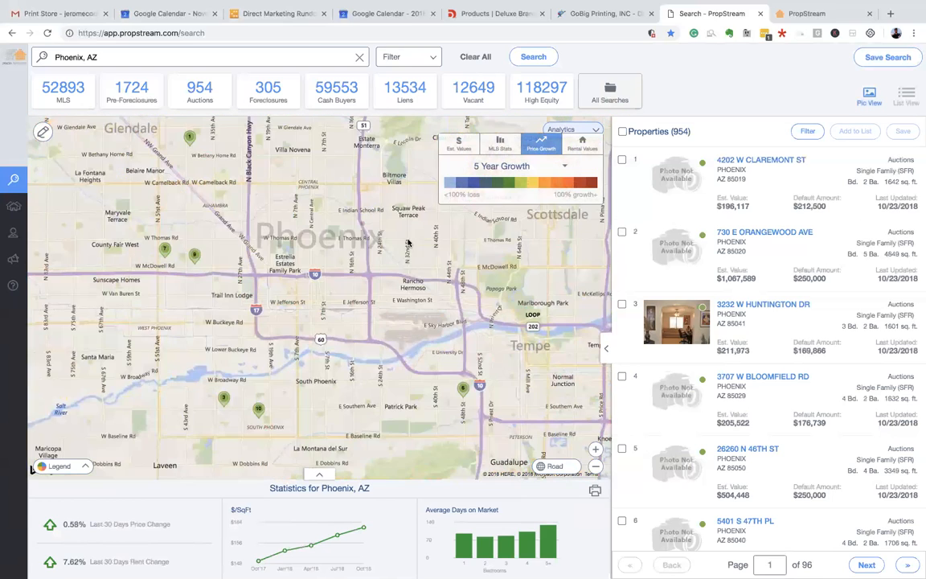
scroll(355, 262, up, 1)
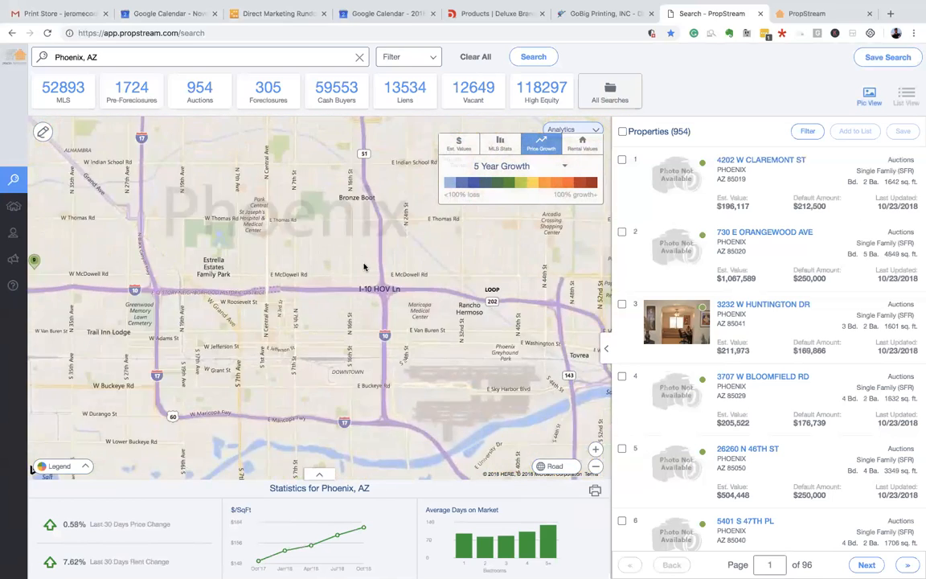
drag(352, 256, 336, 286)
scroll(338, 284, down, 1)
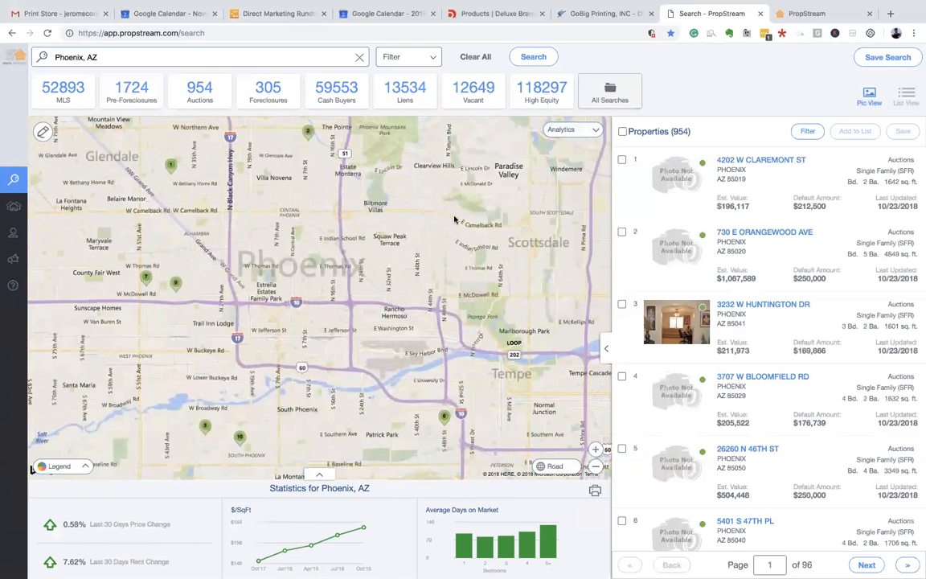
click(582, 129)
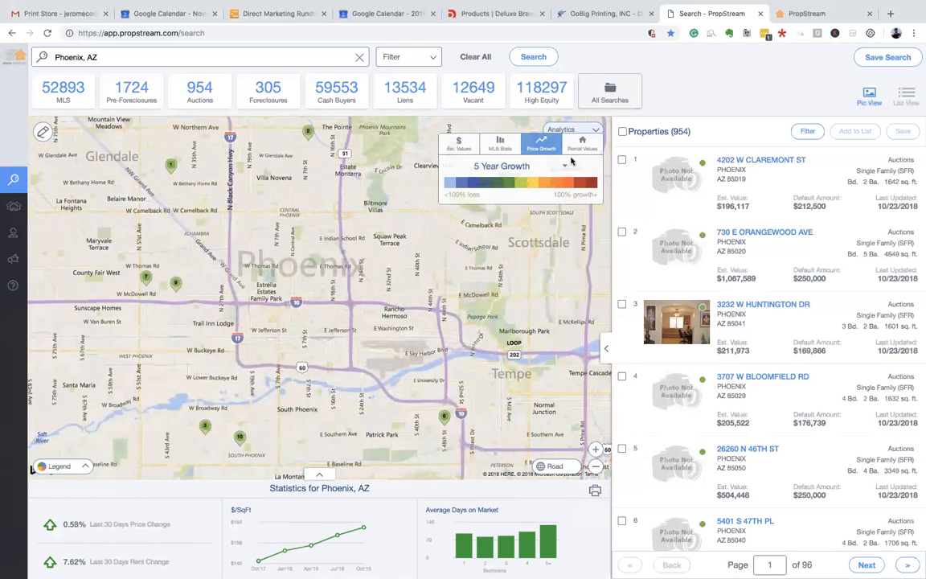
click(508, 163)
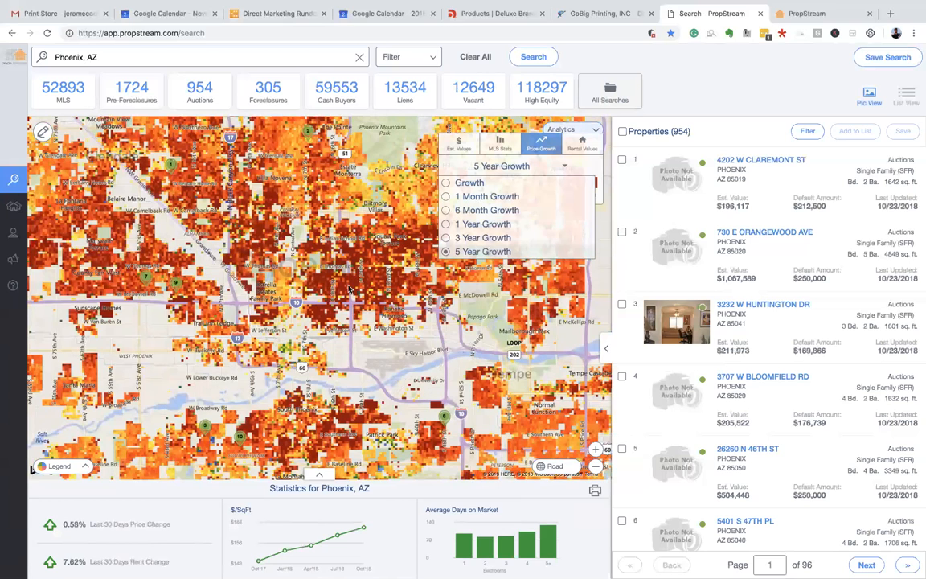
- Switch Phoenix's heat map to 1 Month Growth and zoom on downtown Phoenix
click(447, 197)
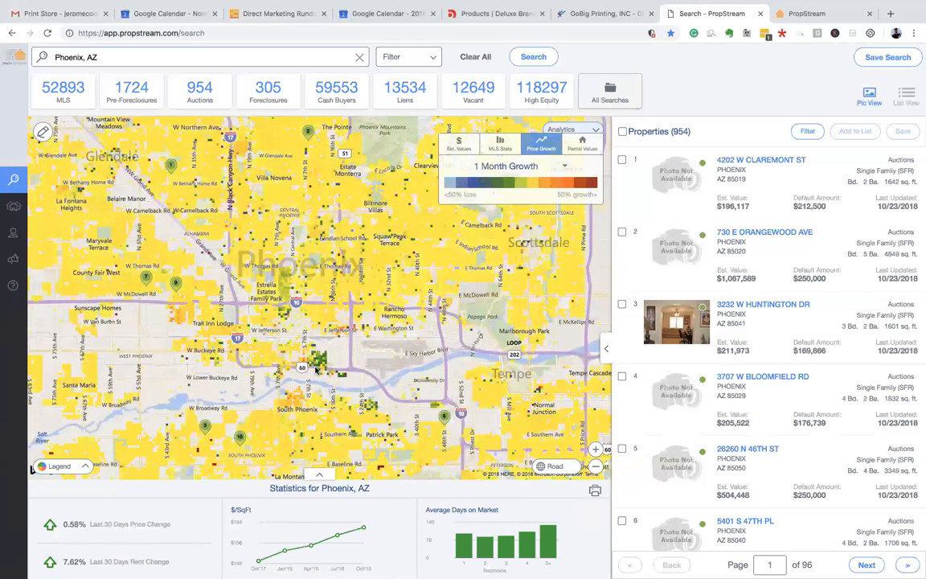
scroll(316, 369, down, 1)
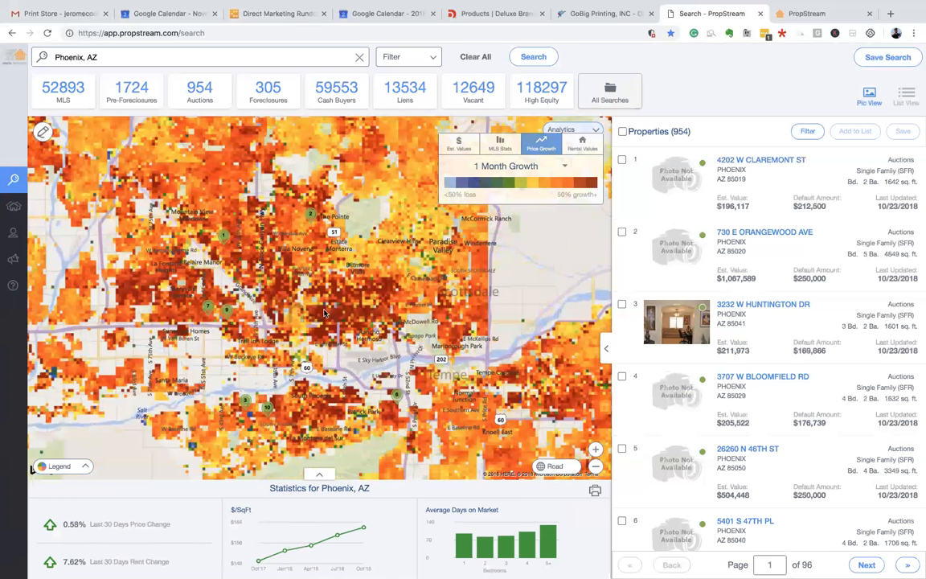
scroll(324, 312, up, 2)
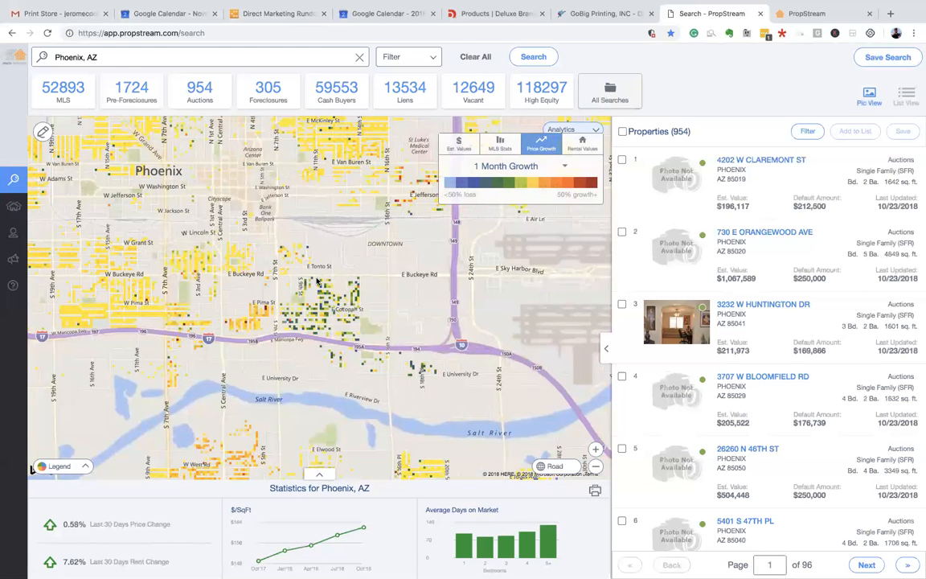
- Draw a four-cornered search area from E Buckeye Rd down to the freeway
click(43, 131)
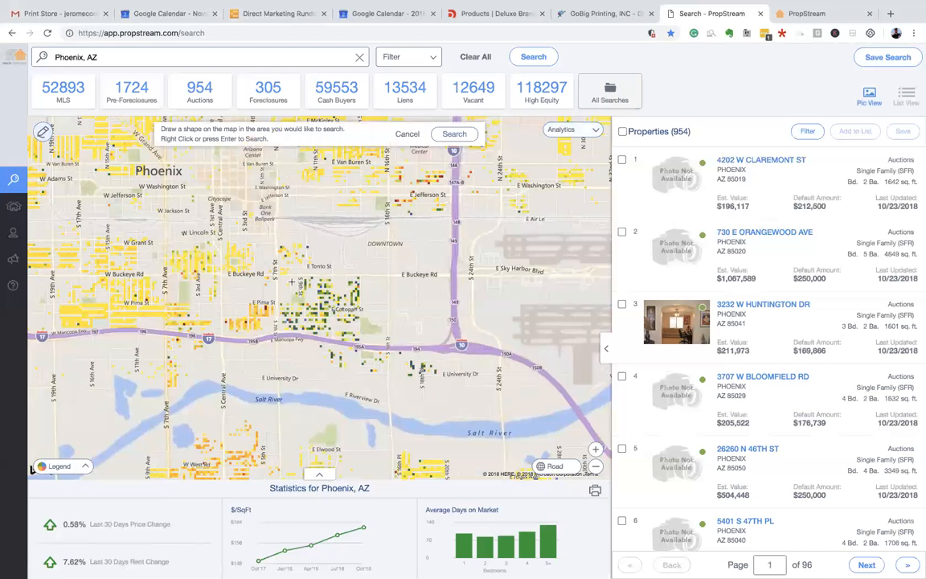
click(275, 274)
click(389, 275)
click(389, 346)
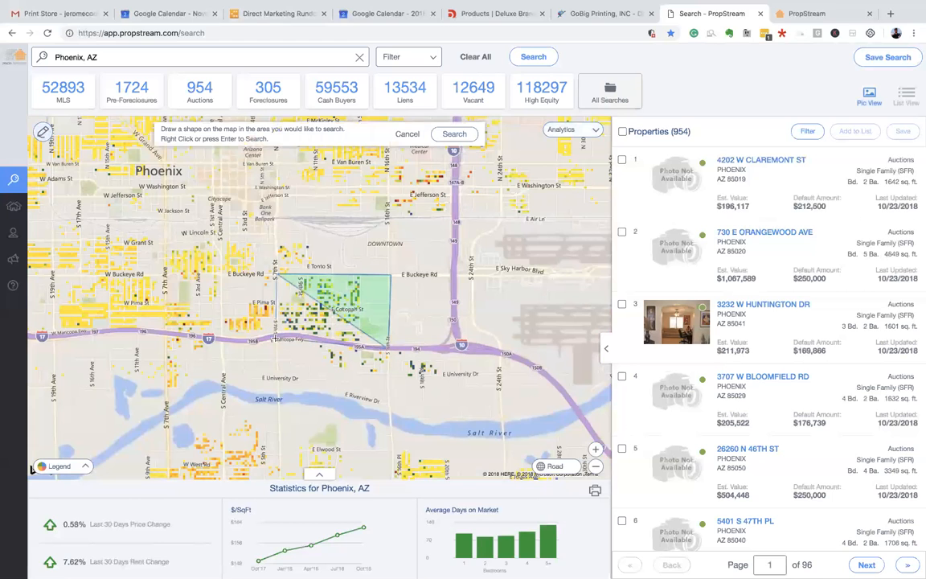
click(275, 337)
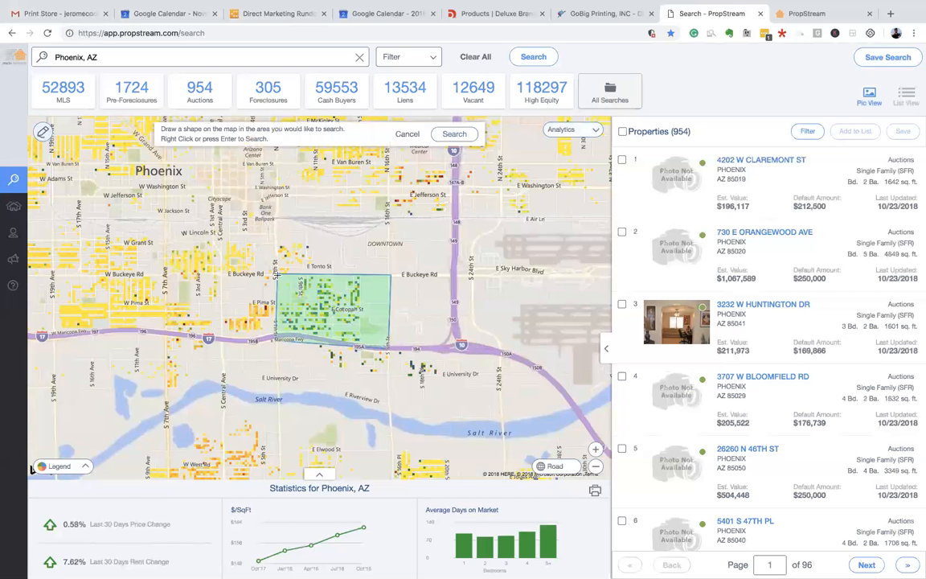
- Zoom in to preview S 7th St at street level, then return to the map zoomed out
scroll(275, 273, up, 2)
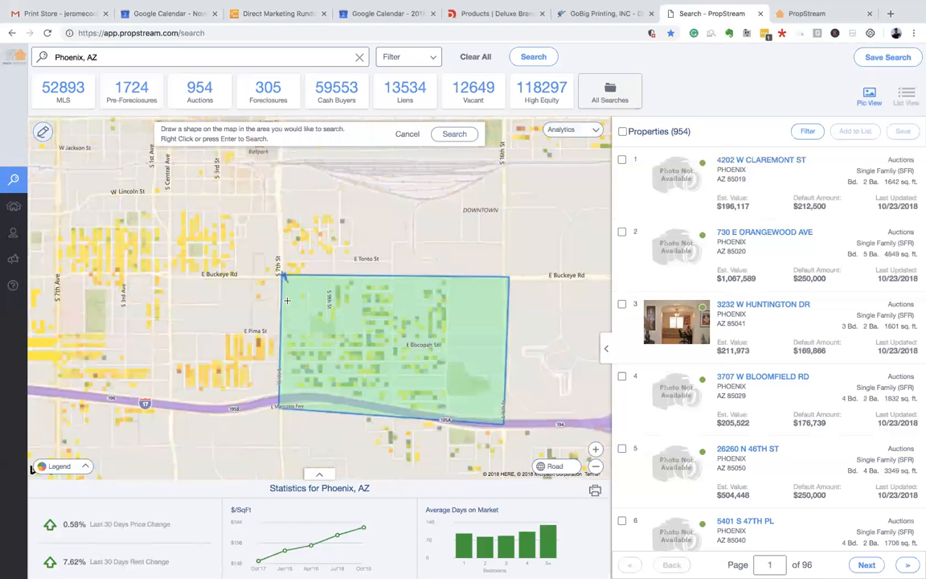
scroll(273, 262, up, 3)
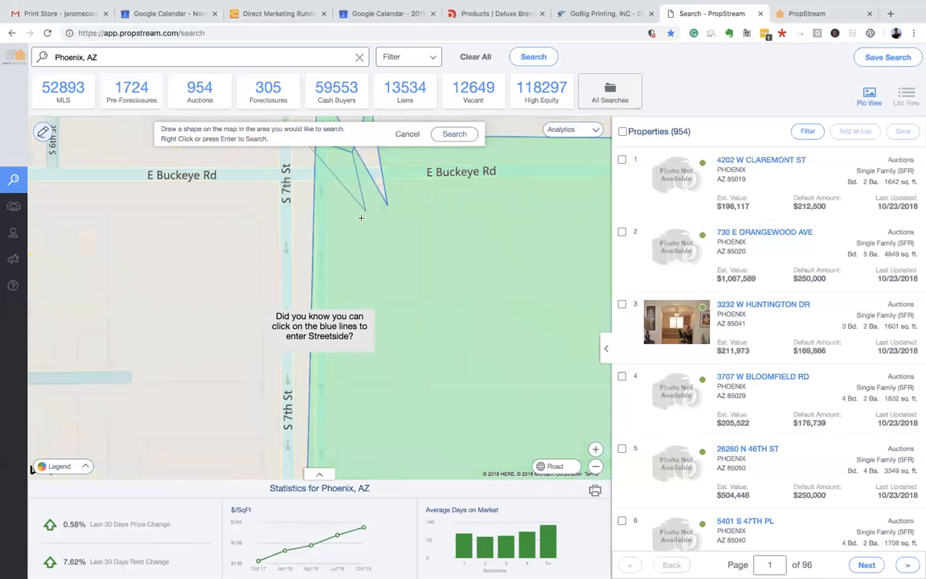
click(335, 323)
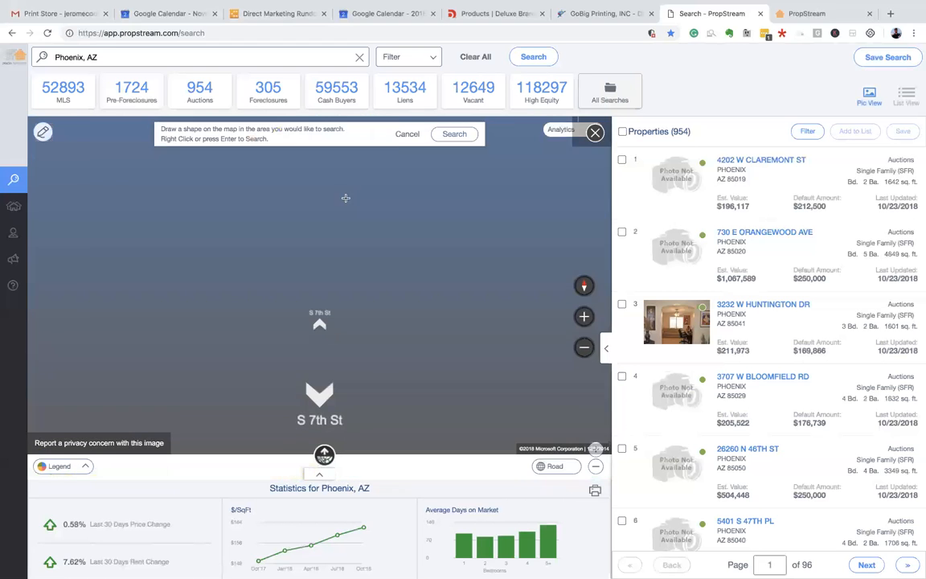
click(594, 132)
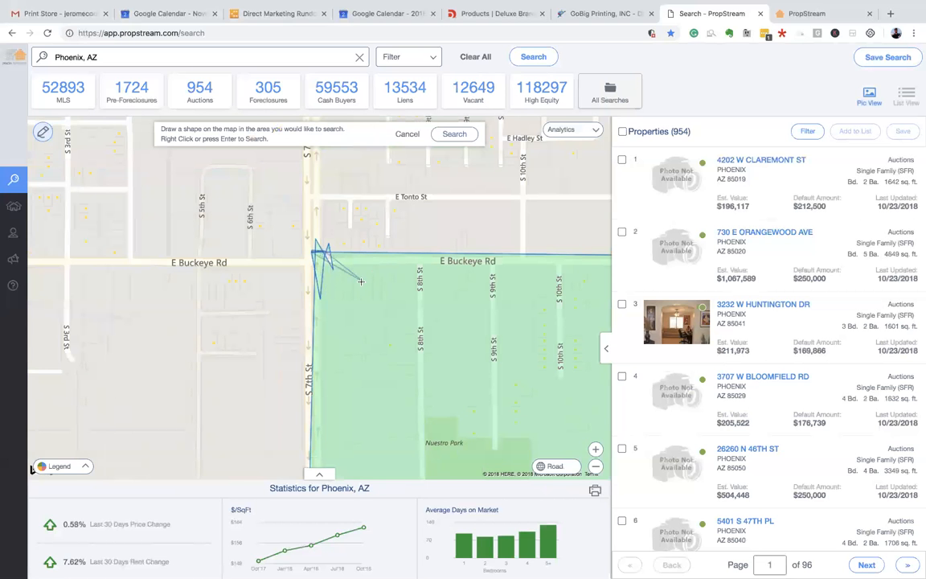
scroll(375, 264, down, 4)
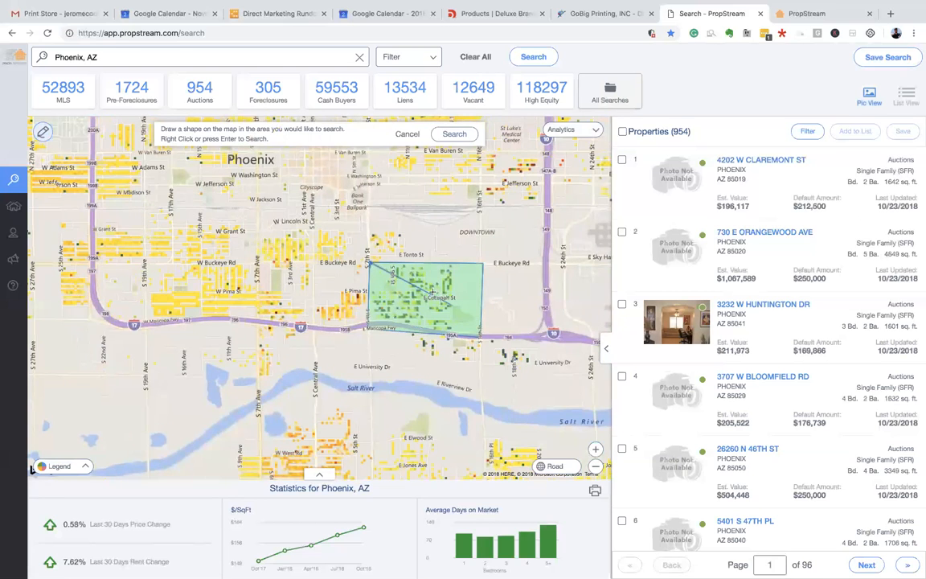
- Set the heat map back to 5 Year Growth, zoom out, and cancel the drawn search area
click(580, 131)
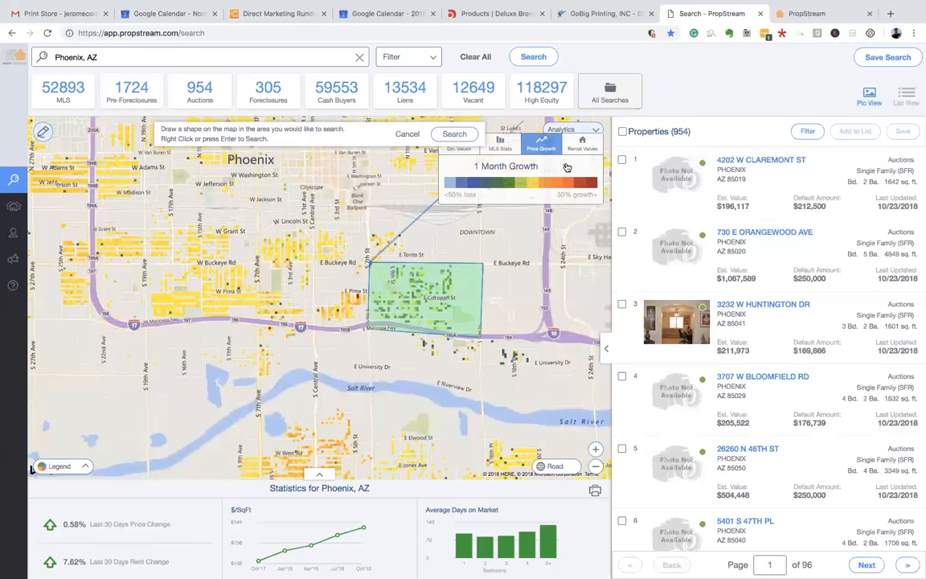
click(566, 166)
click(446, 252)
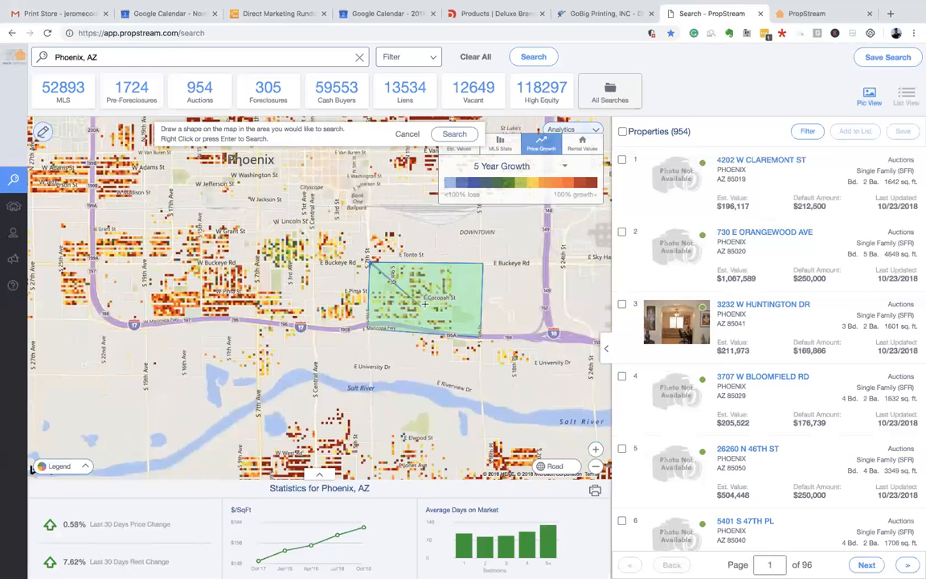
scroll(438, 293, down, 1)
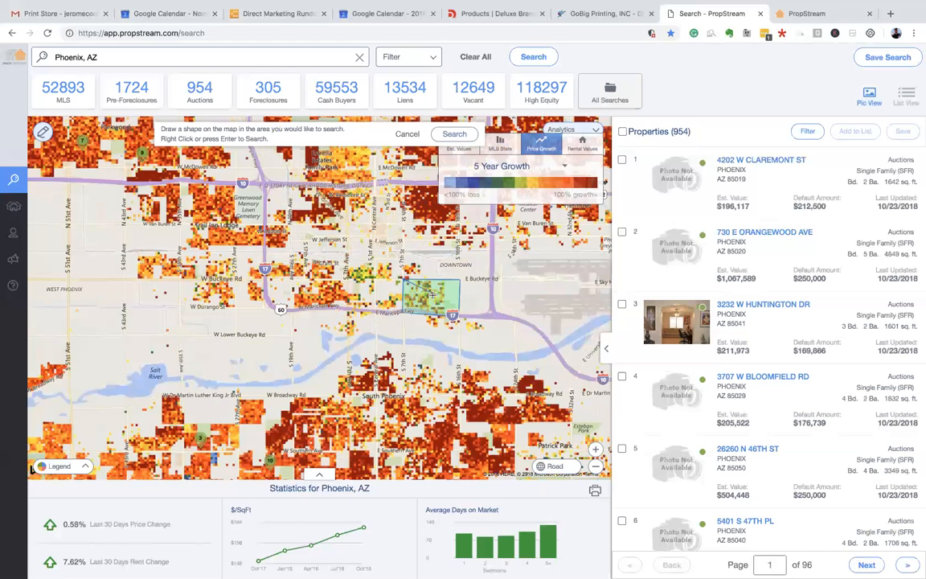
scroll(432, 294, down, 1)
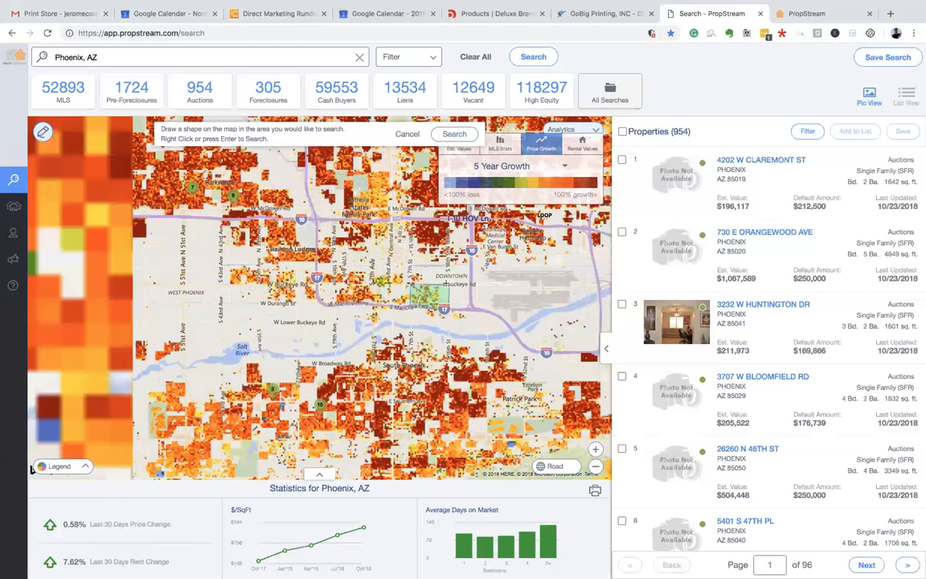
scroll(434, 285, down, 1)
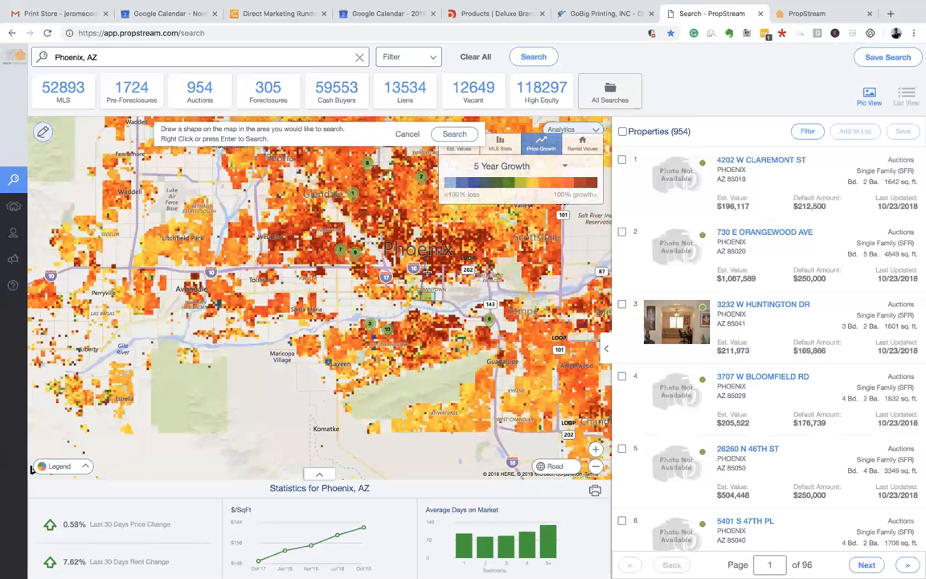
click(509, 164)
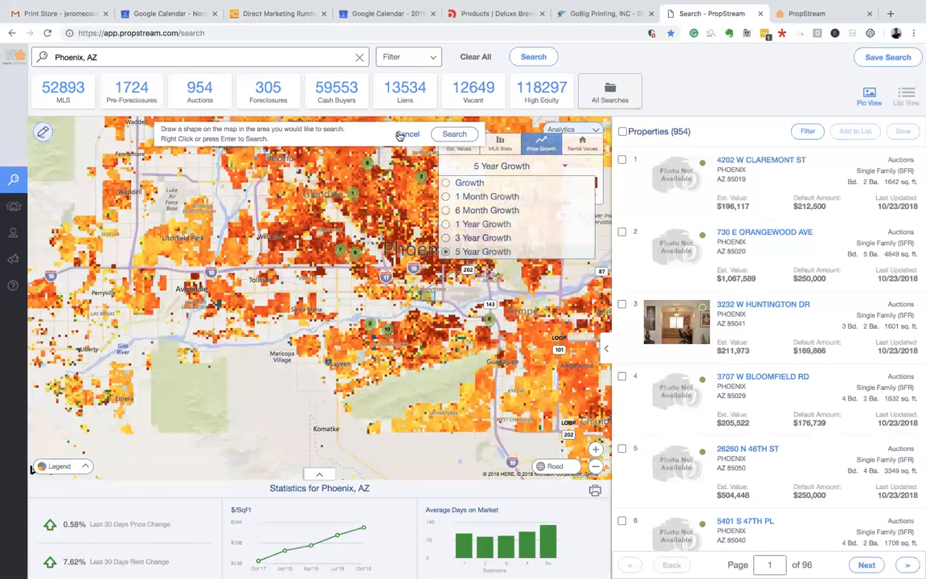
click(462, 140)
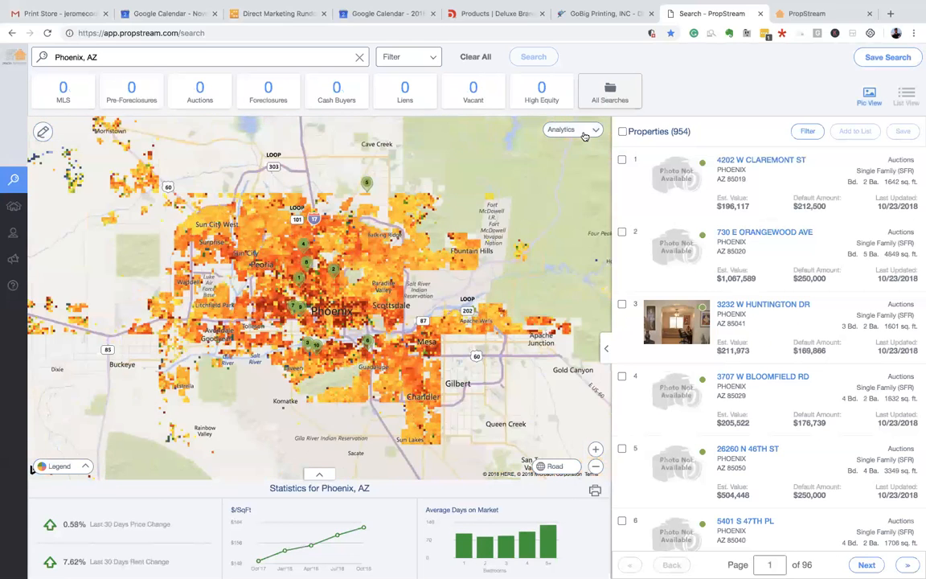
- Shade the Phoenix metro map by the Rent Price / Bedroom rental-value heat map
click(584, 131)
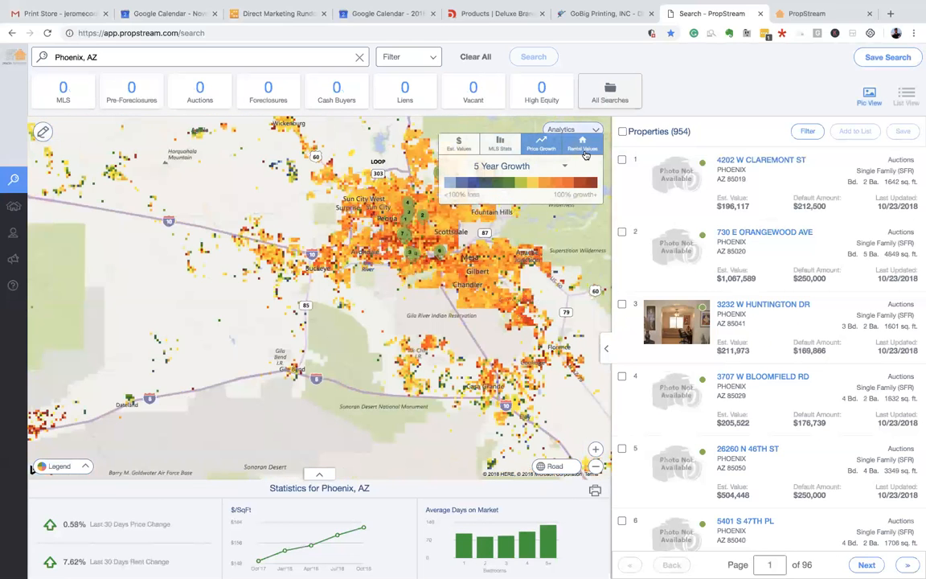
click(574, 147)
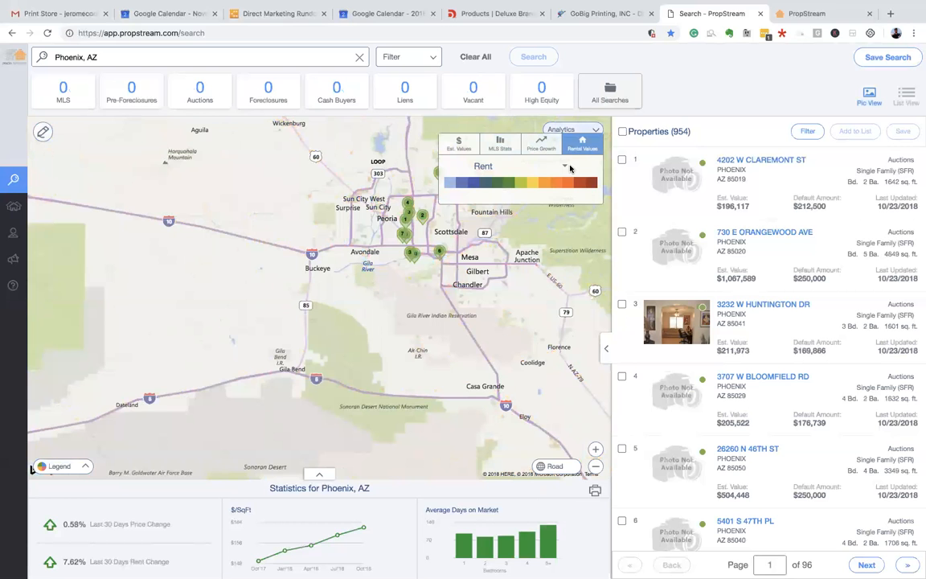
click(565, 167)
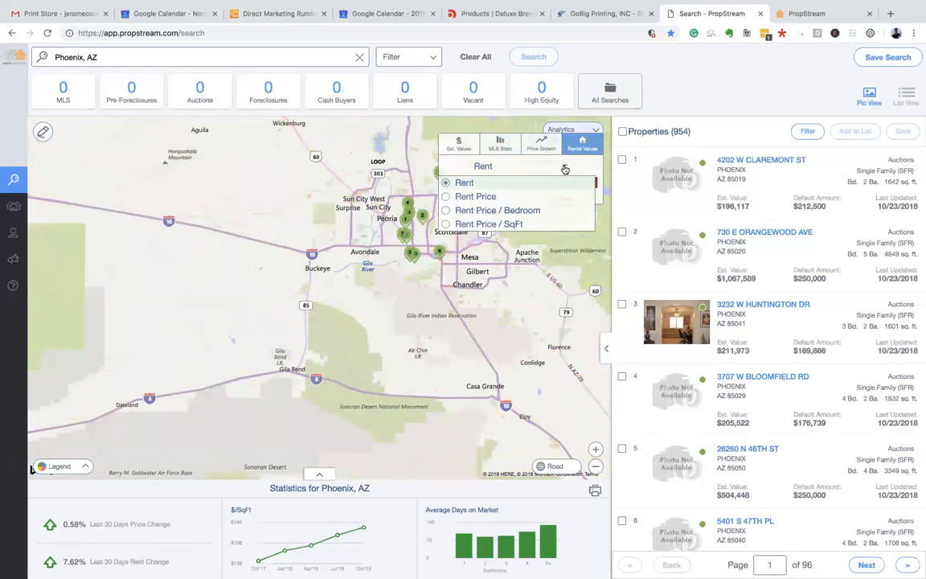
click(446, 212)
drag(380, 210, 336, 252)
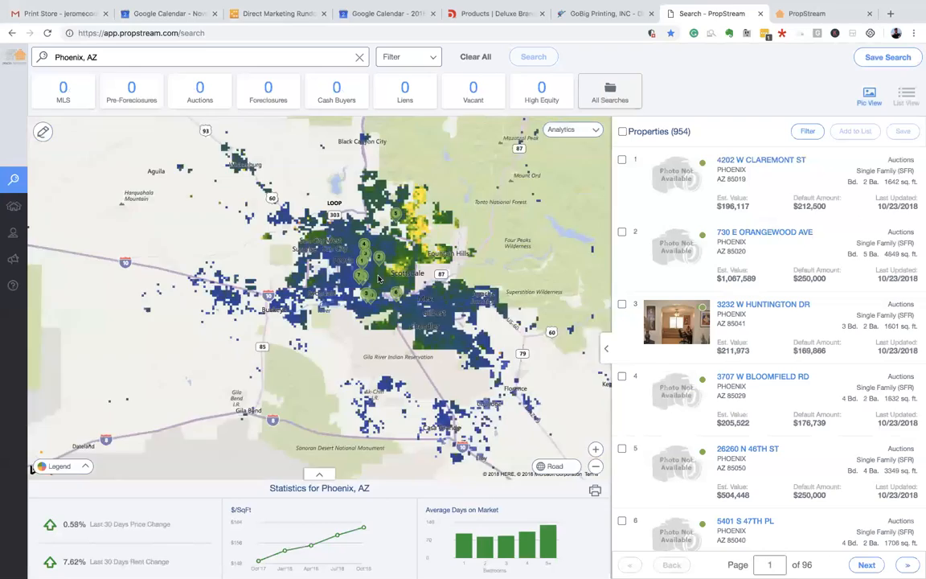
scroll(378, 278, up, 4)
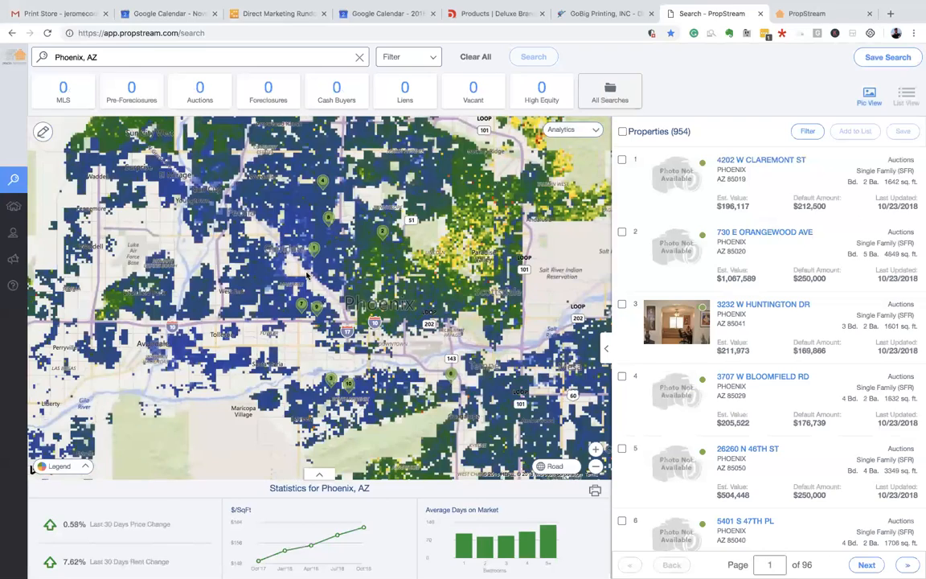
scroll(304, 274, up, 2)
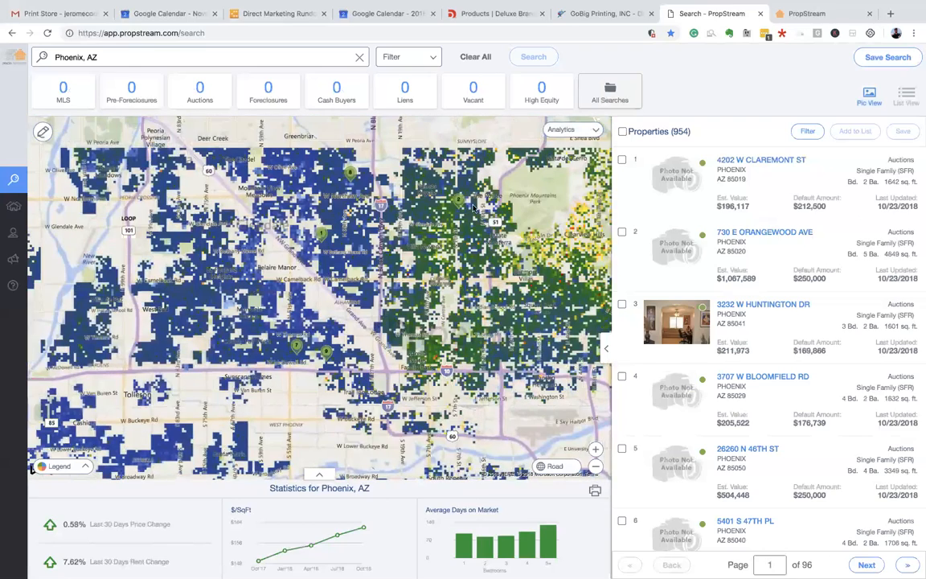
drag(412, 265, 406, 268)
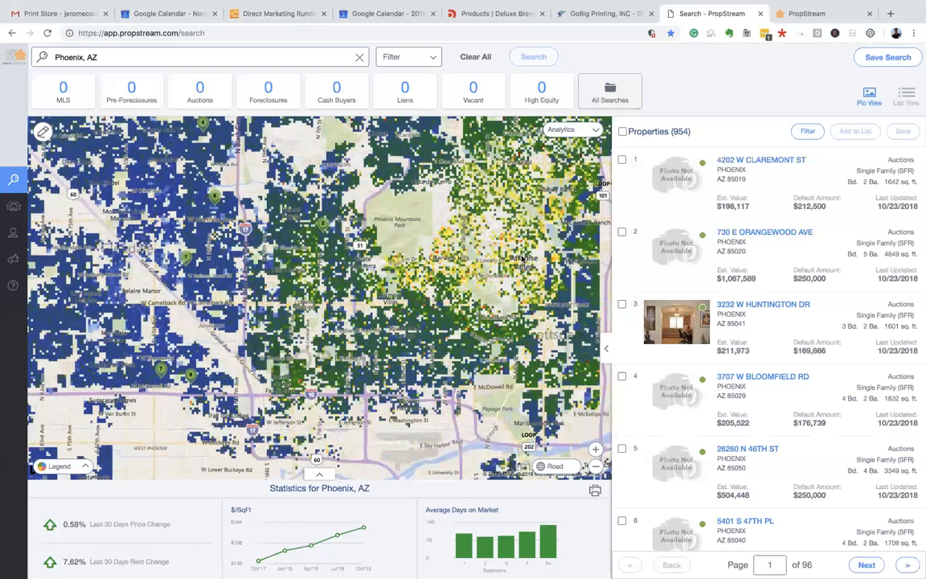
scroll(482, 255, down, 2)
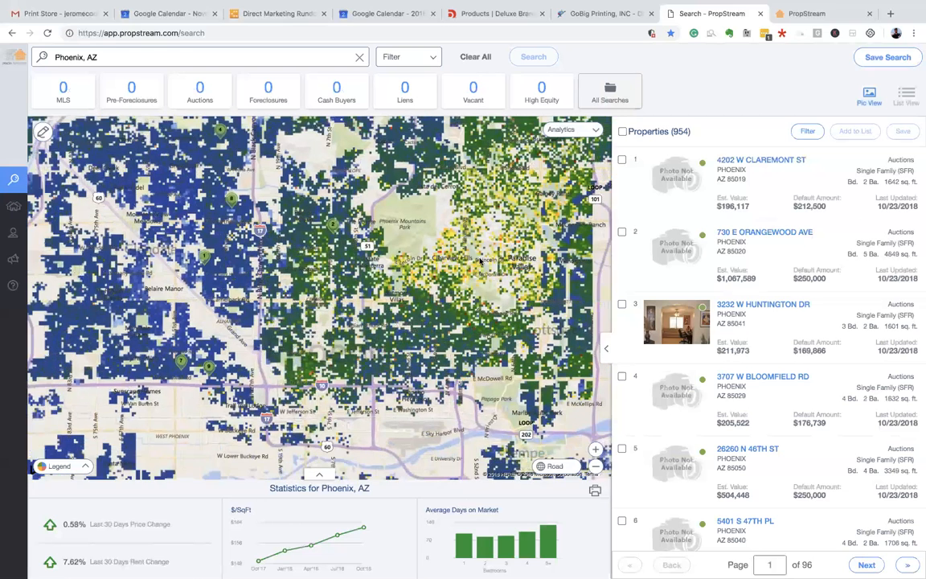
scroll(409, 259, down, 1)
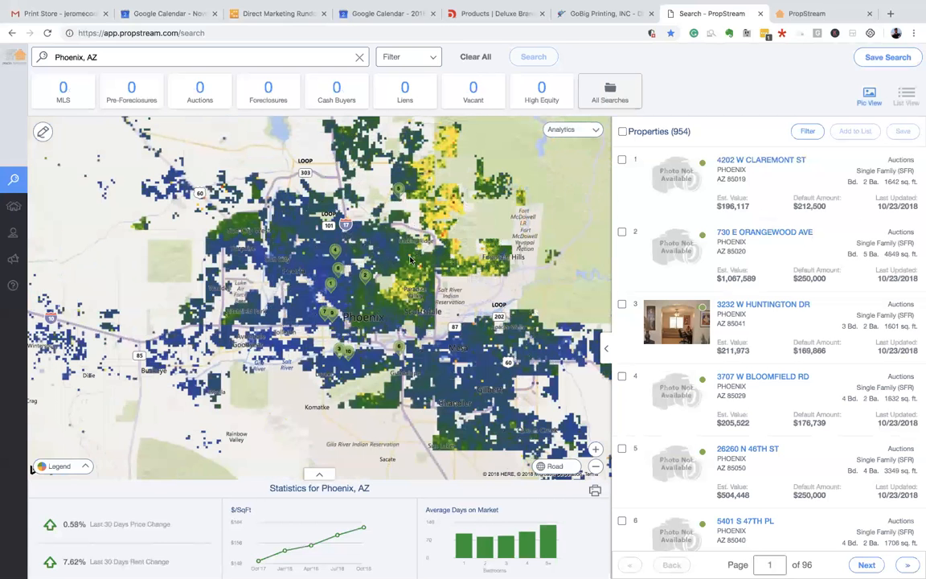
- Compare the Rent Price / SqFt heat map, then return to Rent Price / Bedroom
click(561, 130)
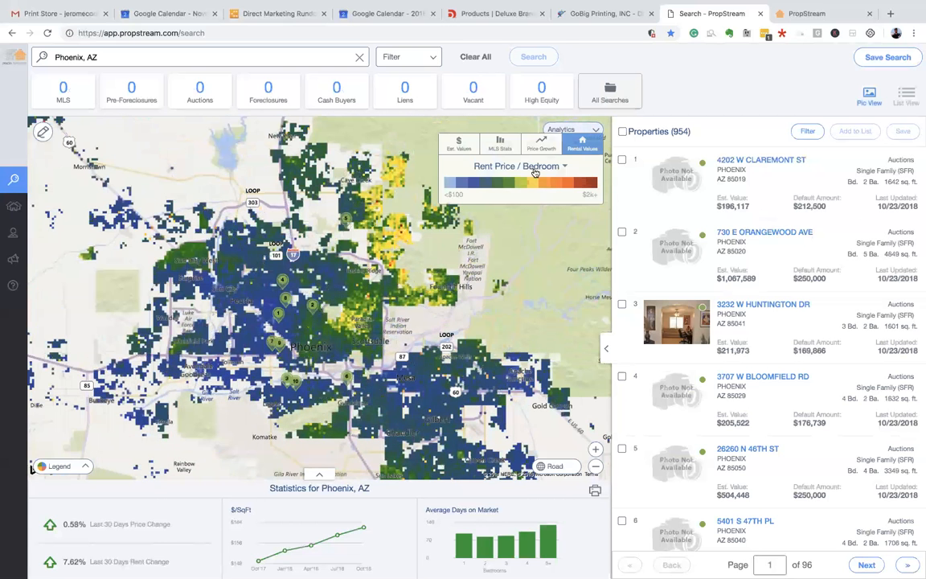
click(555, 166)
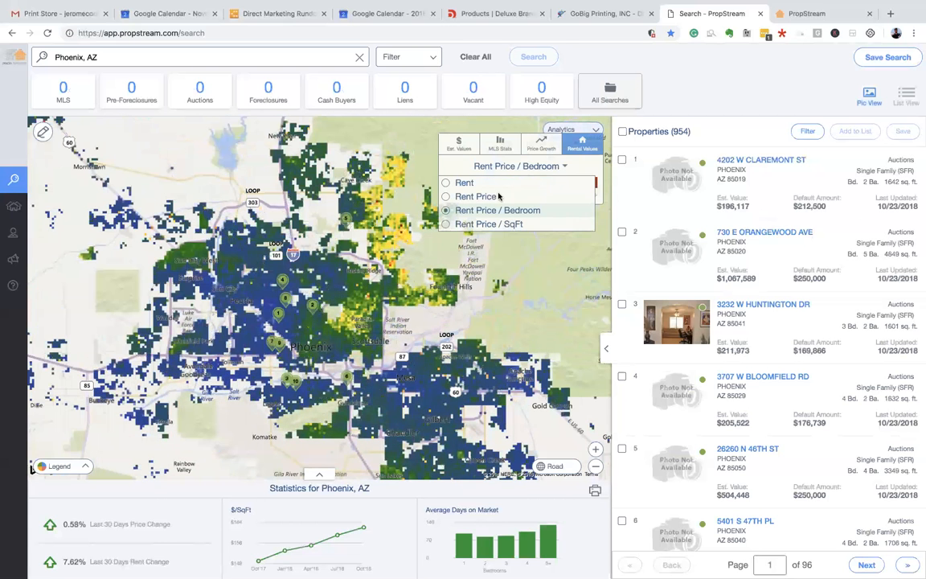
click(444, 225)
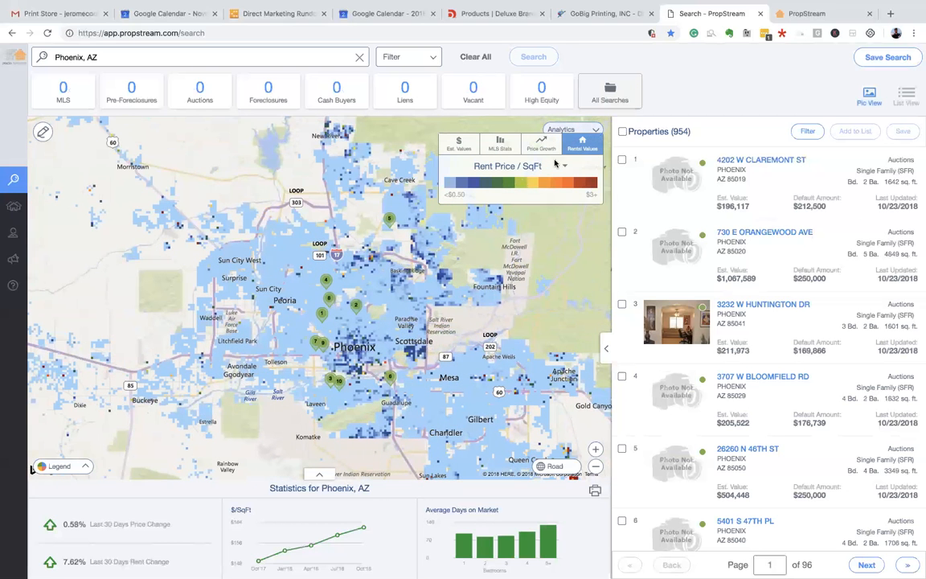
click(495, 165)
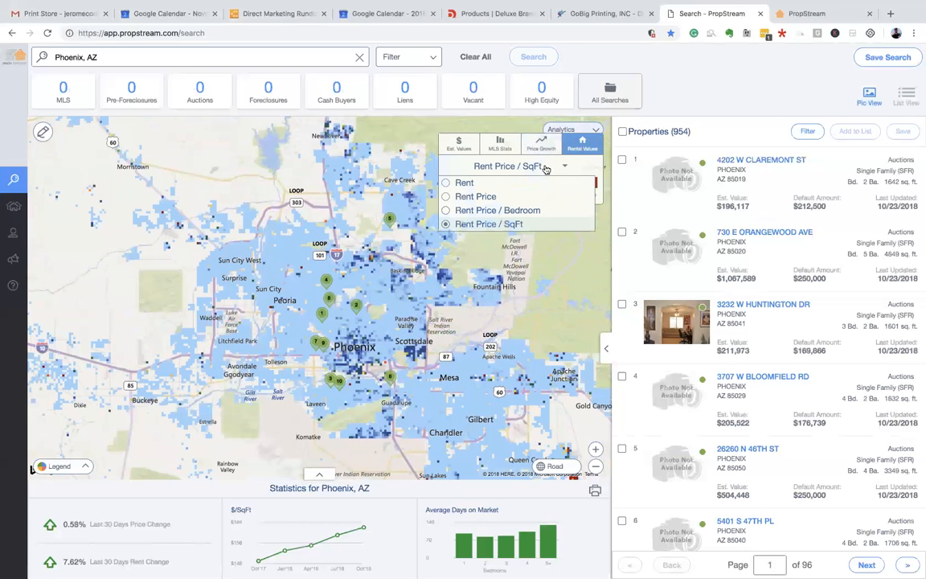
click(445, 211)
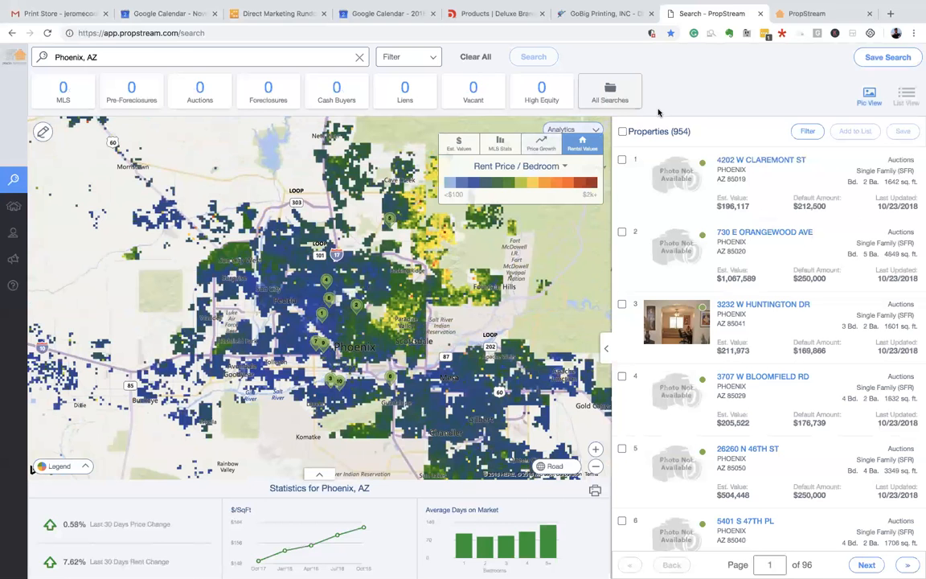
click(143, 57)
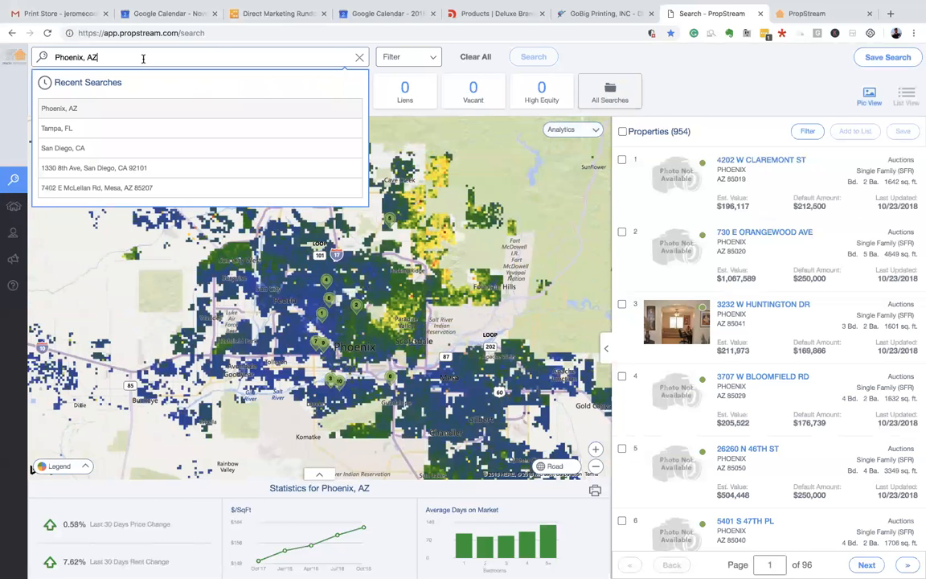
- Clear the search and rerun Phoenix, AZ from the recent searches
click(77, 109)
click(473, 56)
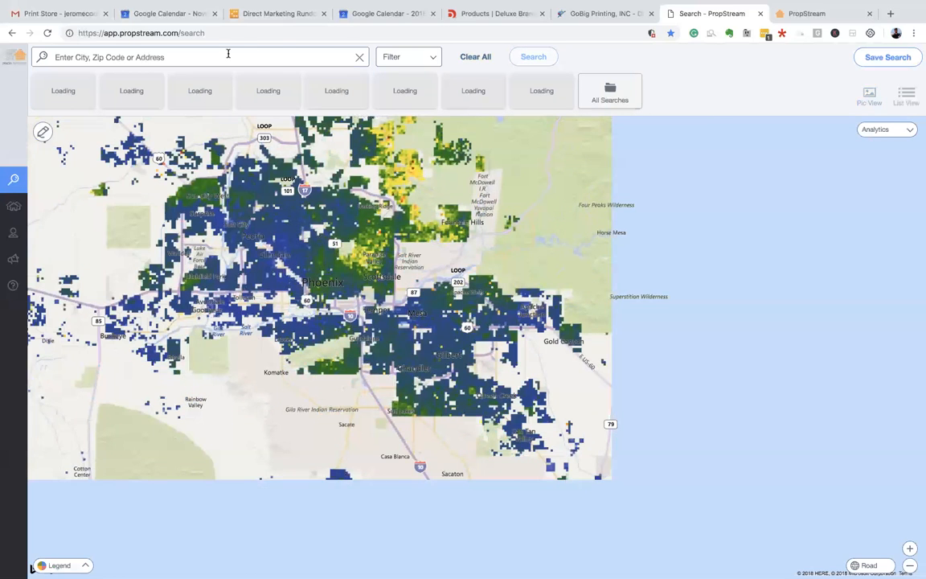
click(228, 56)
click(143, 107)
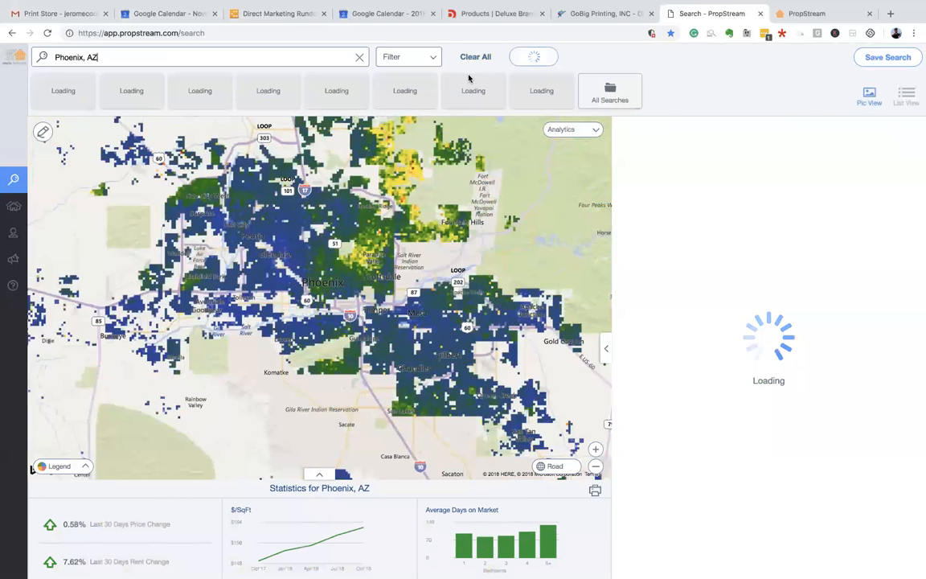
- Show the 1 Month Growth price-growth heat map and bring up the search filters
click(572, 130)
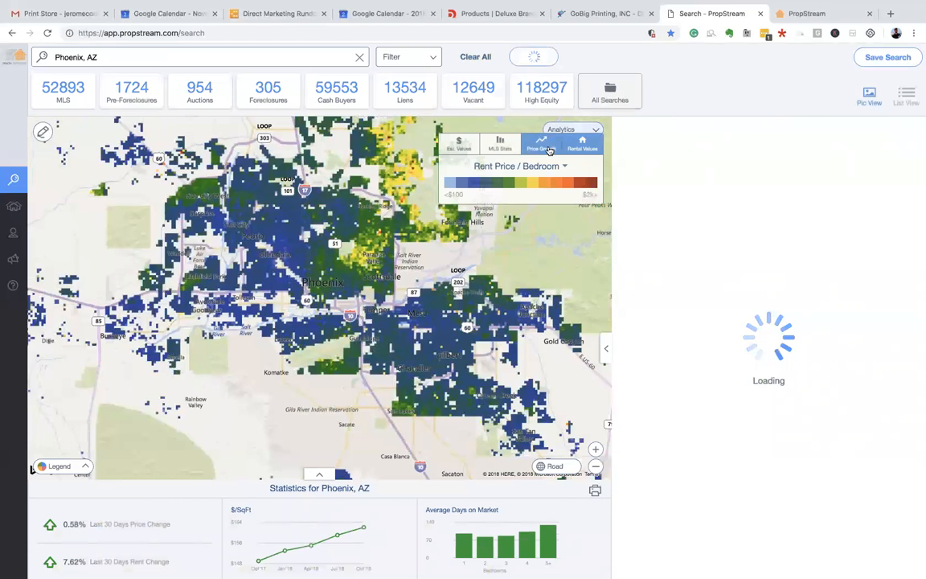
click(541, 143)
click(492, 166)
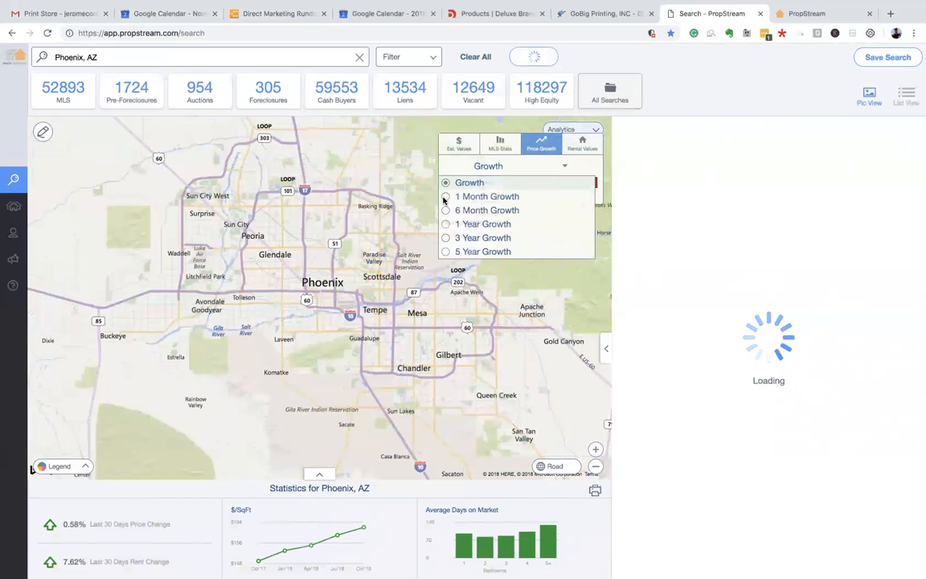
click(474, 196)
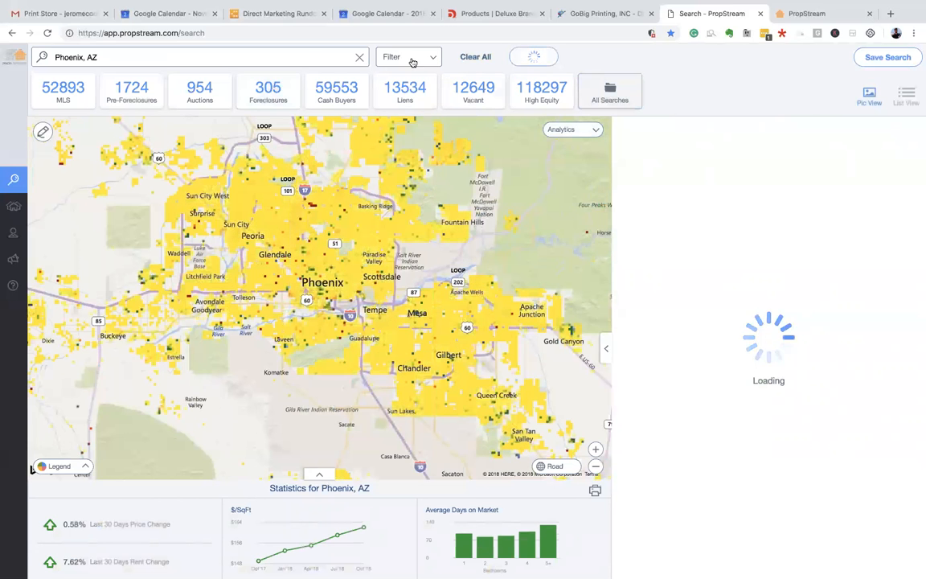
click(385, 58)
- Filter to owner-occupied Pre-Foreclosures of Single Family and Condo/Townhouse property types
click(40, 133)
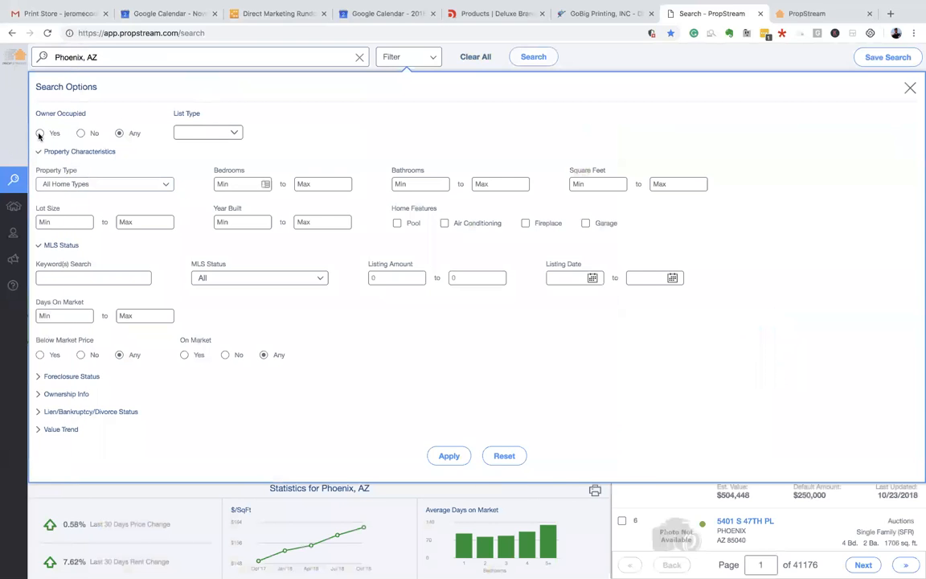
click(223, 132)
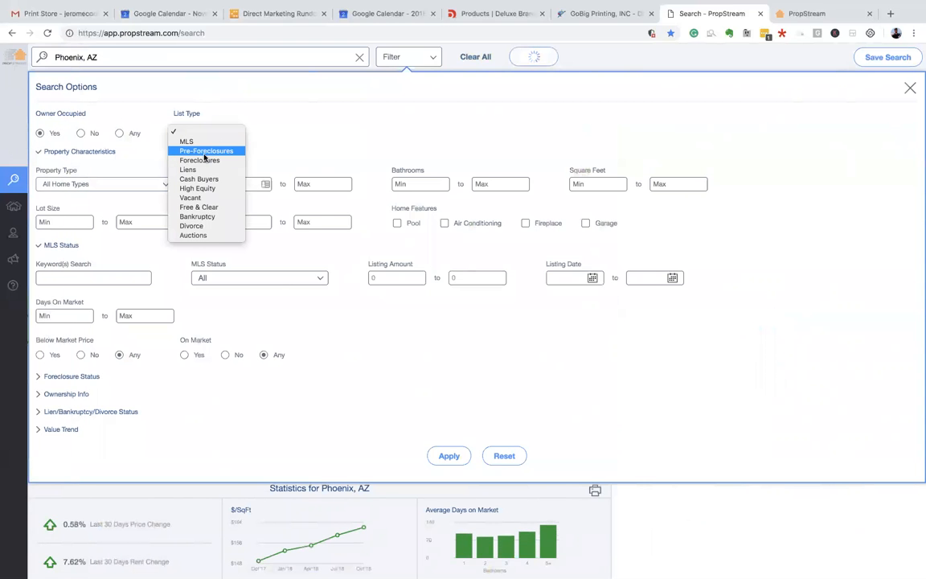
click(205, 152)
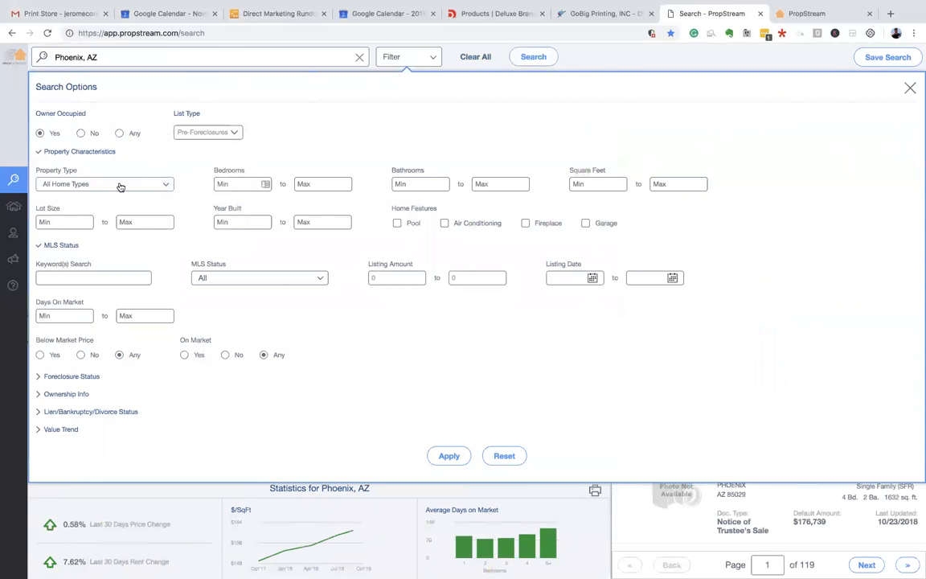
click(112, 184)
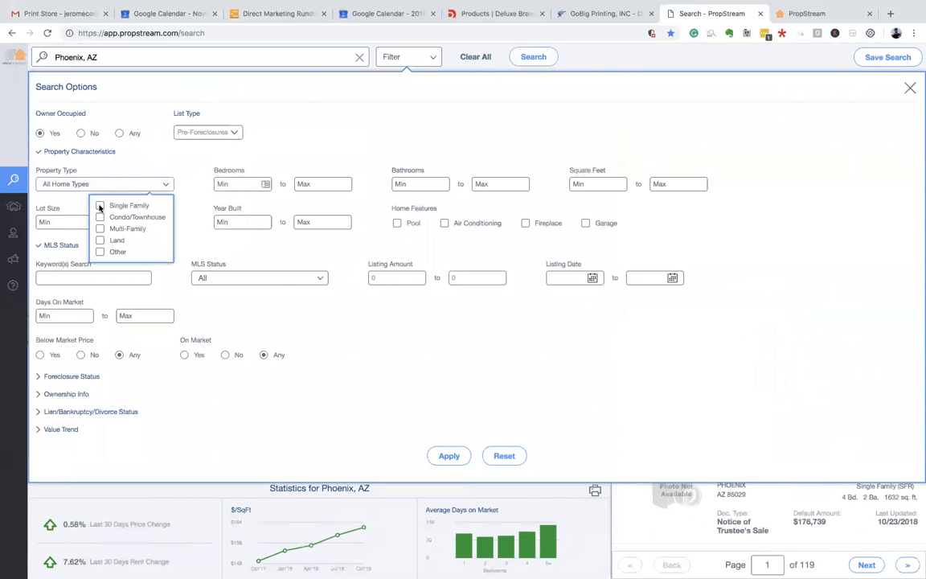
click(100, 206)
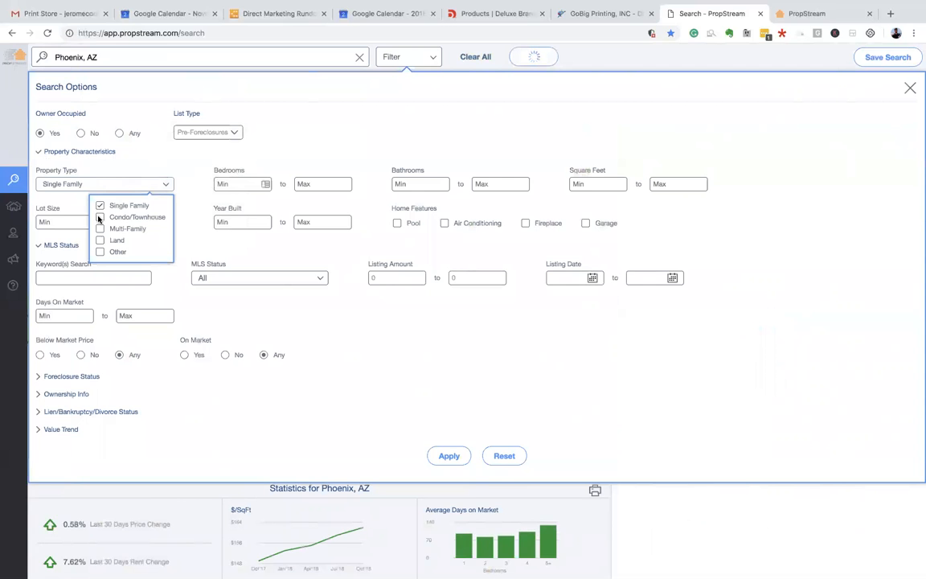
click(99, 217)
click(182, 184)
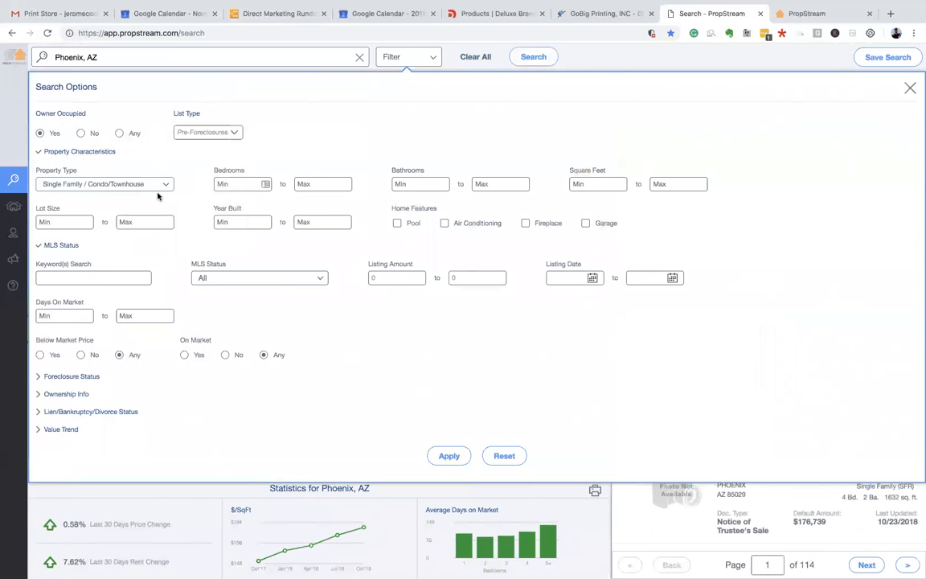
- Set On Market to No and expand the Foreclosure Status filters
scroll(198, 210, down, 1)
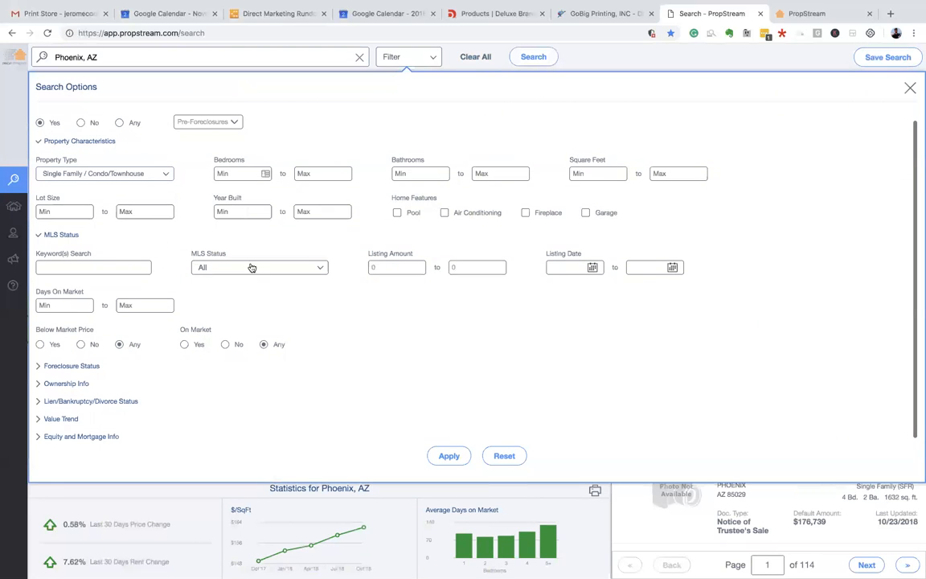
click(226, 343)
drag(184, 326, 216, 332)
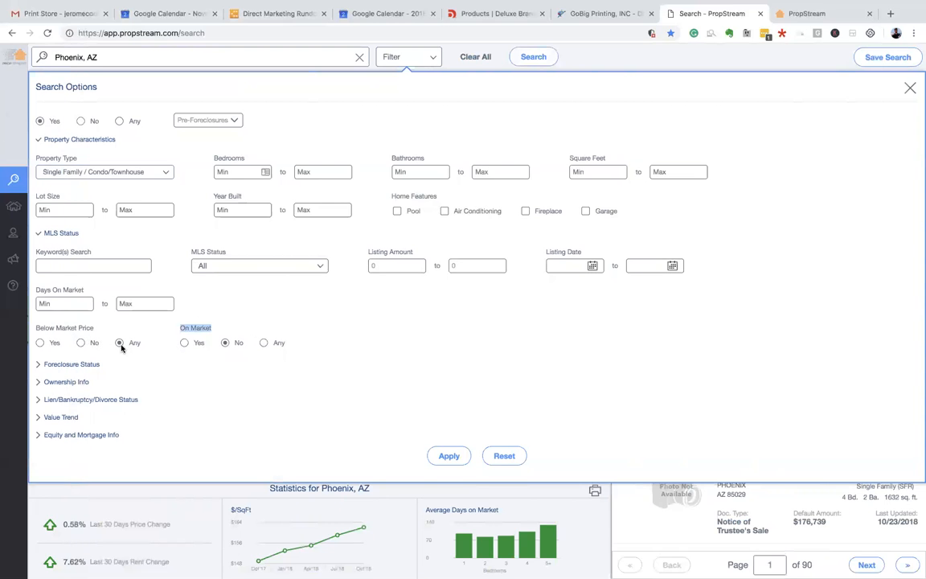
click(50, 364)
scroll(121, 353, down, 1)
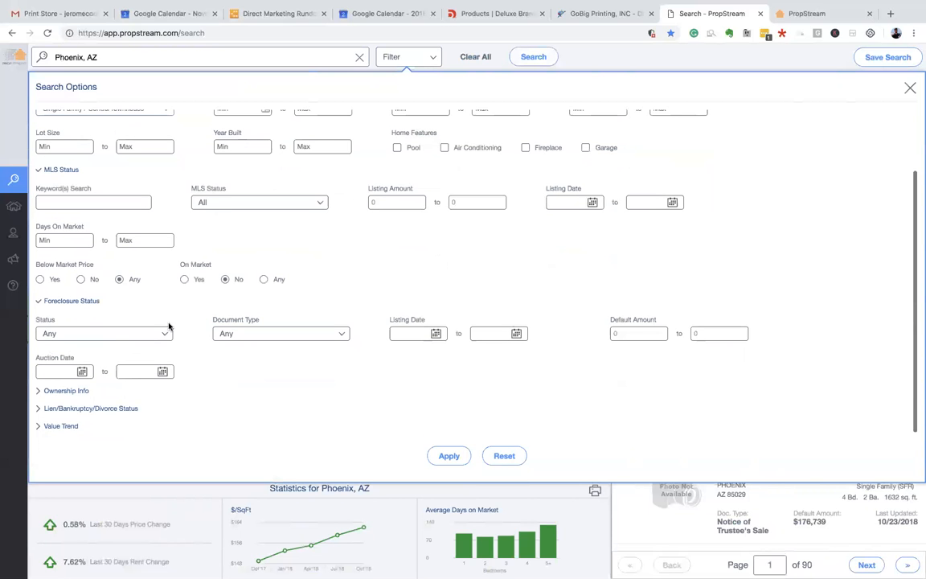
- Limit foreclosure Status to Pre-Foreclosure and Foreclosure
scroll(169, 326, down, 1)
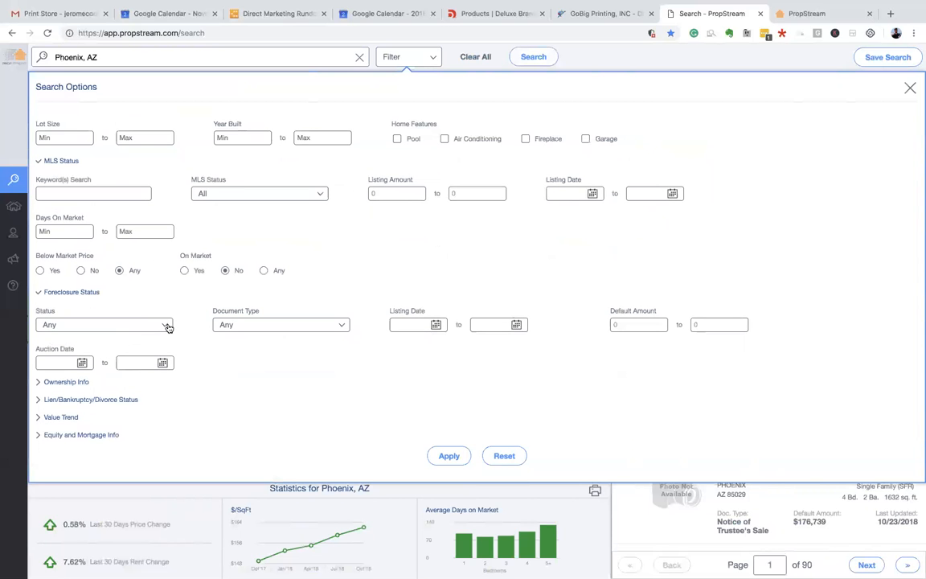
click(166, 326)
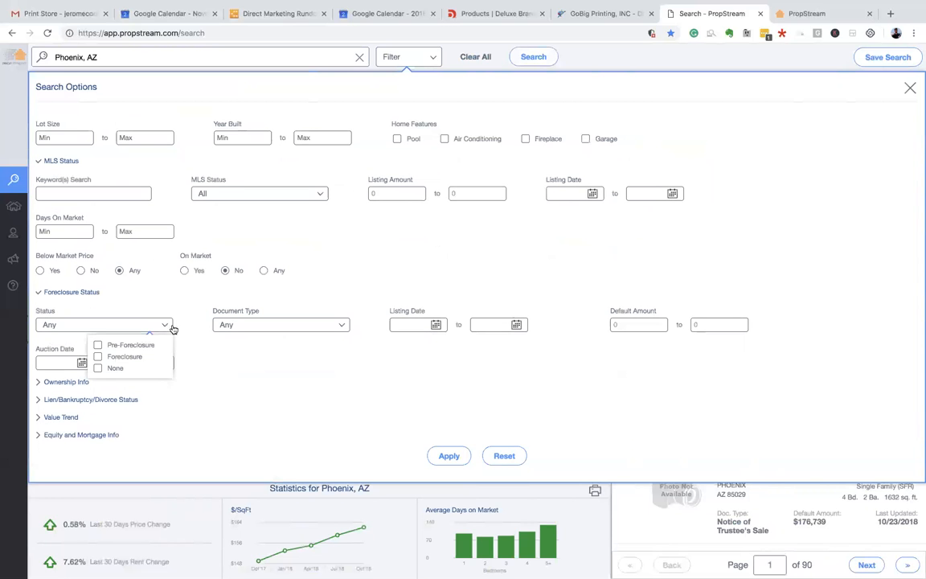
click(97, 344)
click(98, 356)
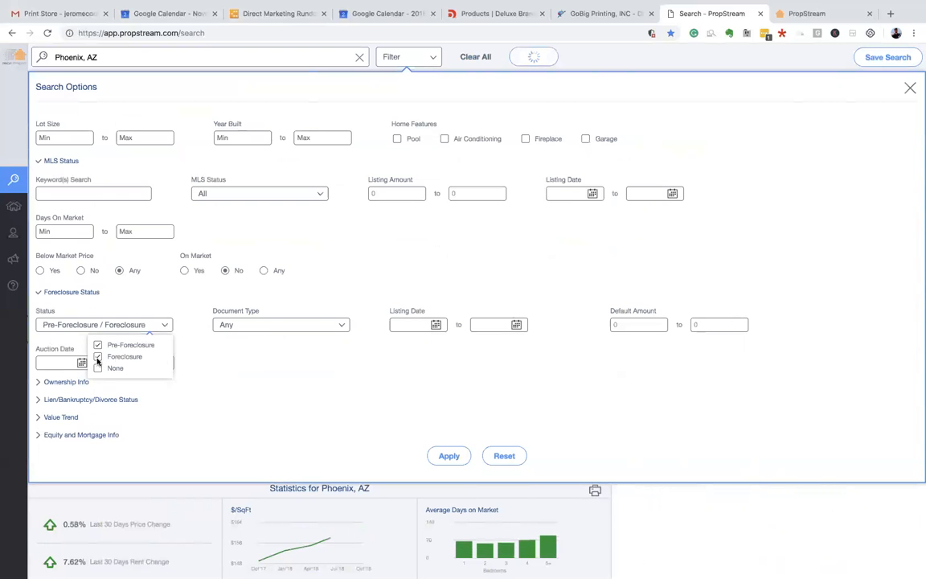
click(243, 368)
- Limit Document Type to Notice of Trustee's Sale and Notice of Default, and expand Ownership Info
click(338, 325)
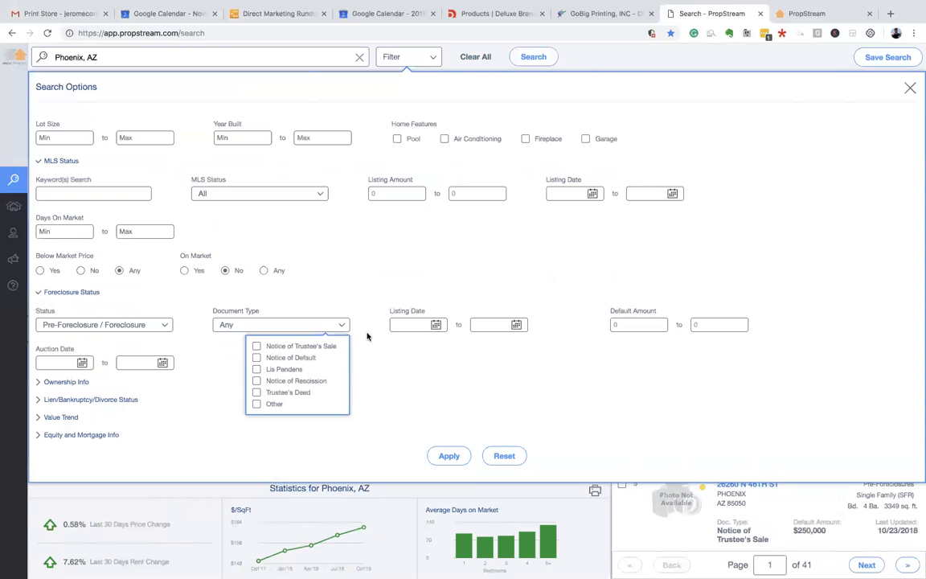
click(256, 346)
click(257, 358)
click(372, 359)
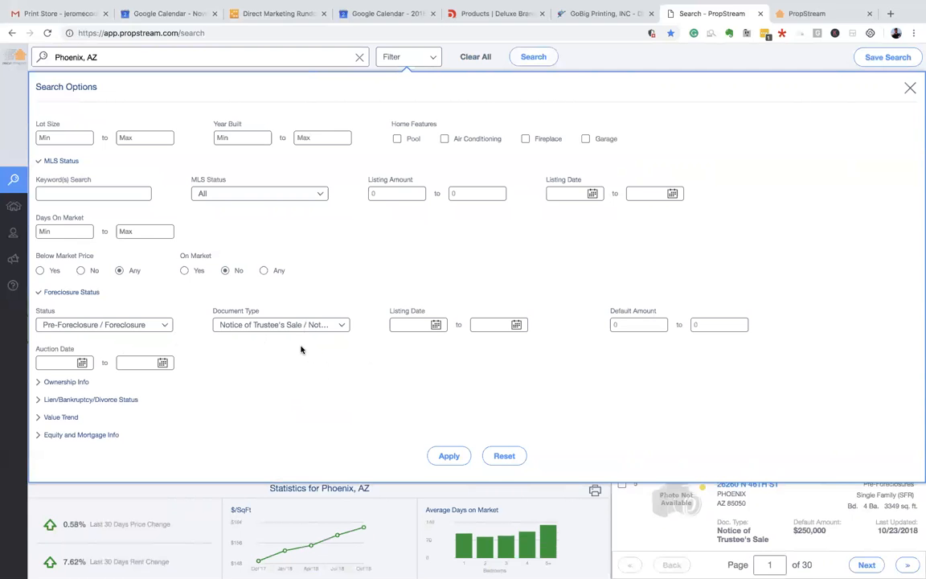
click(76, 383)
scroll(64, 384, down, 2)
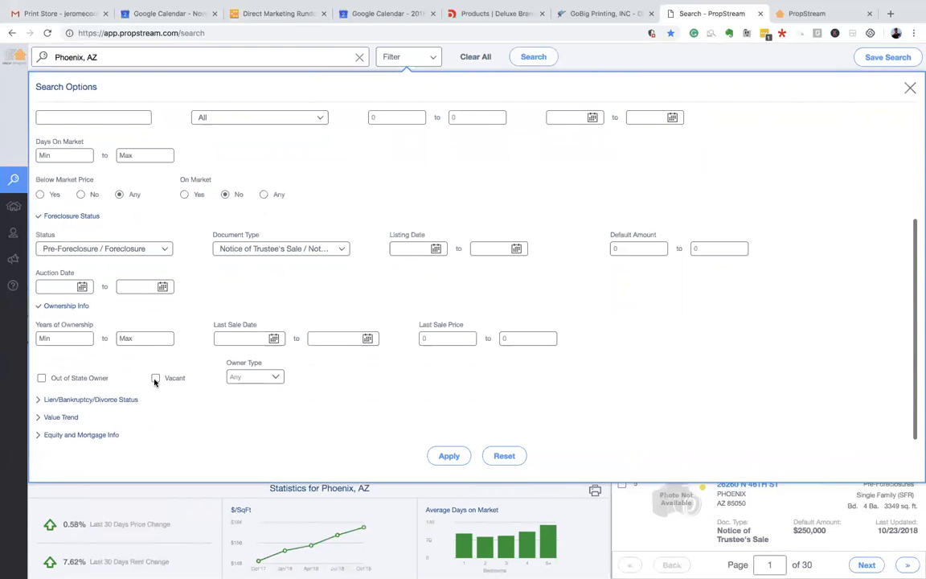
- Set Owner Occupied to Any and restrict results to vacant properties
scroll(155, 337, up, 4)
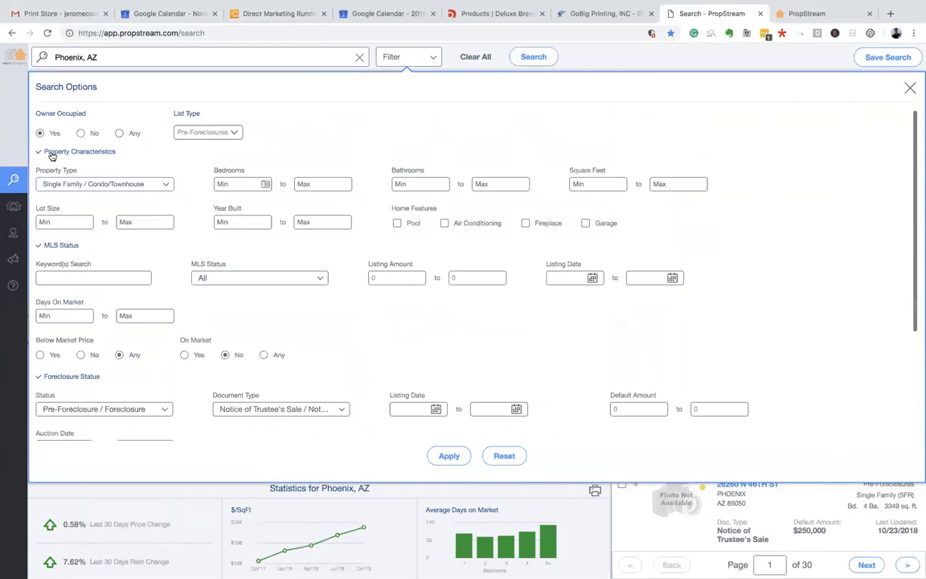
scroll(46, 141, down, 4)
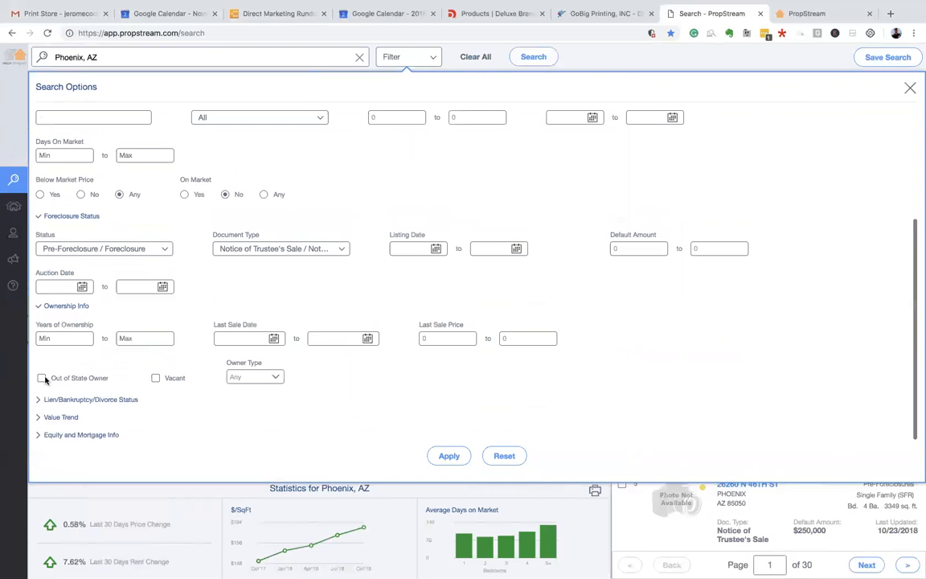
scroll(45, 378, up, 4)
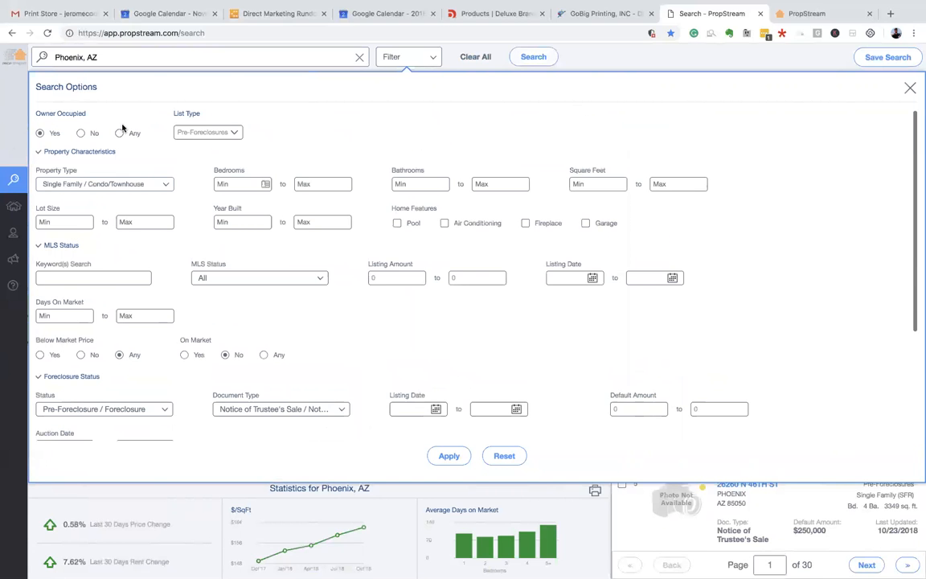
click(120, 134)
scroll(95, 353, down, 4)
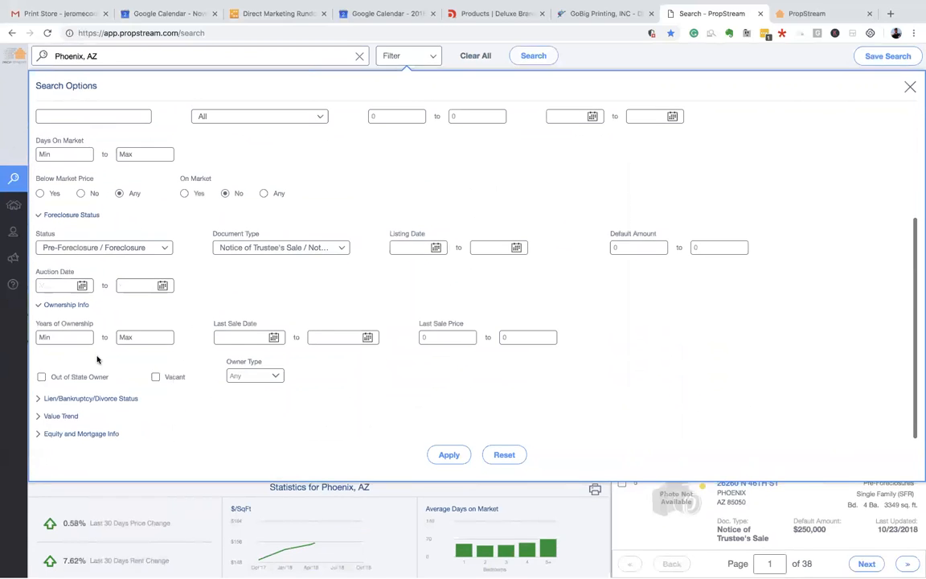
click(155, 377)
- Keep Owner Type at Any and expand the Lien/Bankruptcy/Divorce Status filters
scroll(160, 370, up, 4)
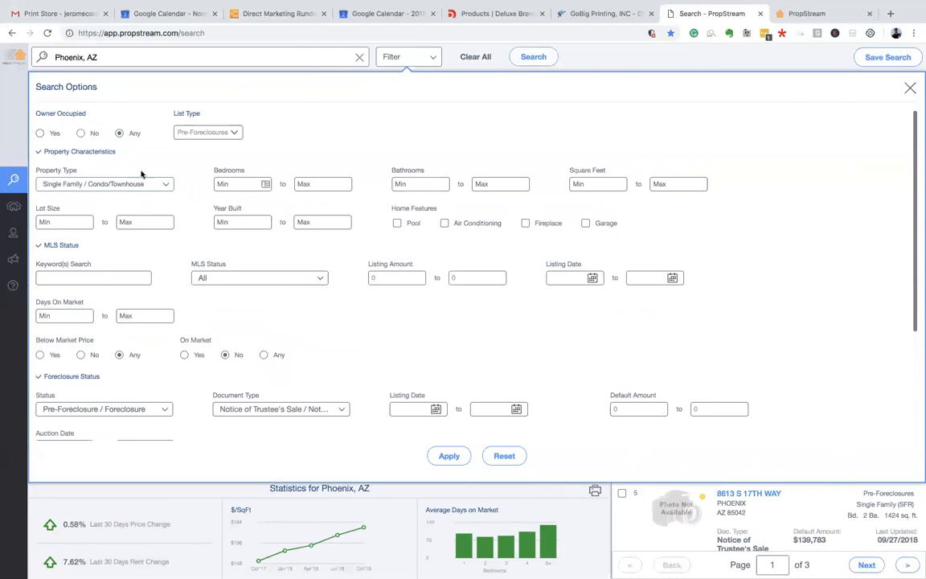
scroll(143, 174, down, 4)
scroll(189, 211, up, 4)
scroll(170, 241, down, 4)
click(260, 379)
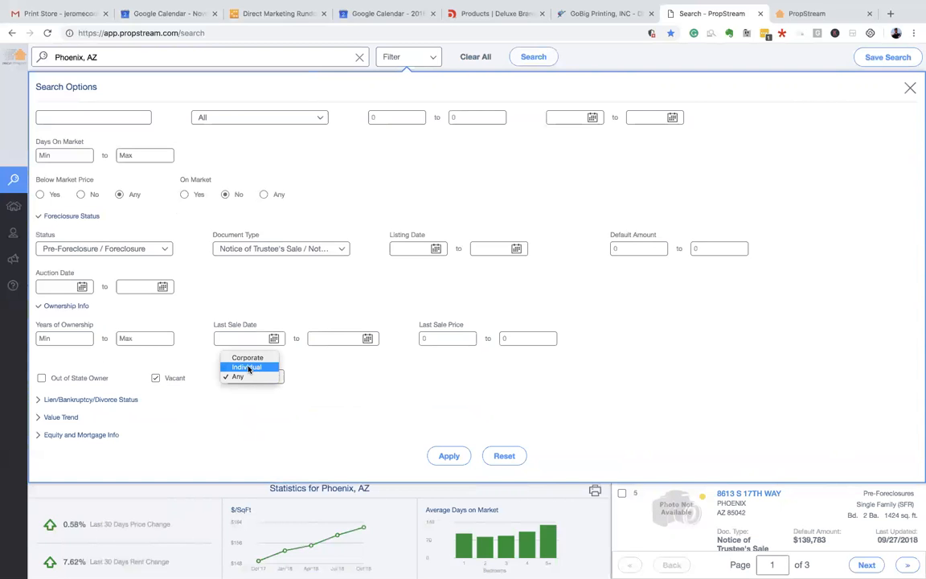
click(335, 385)
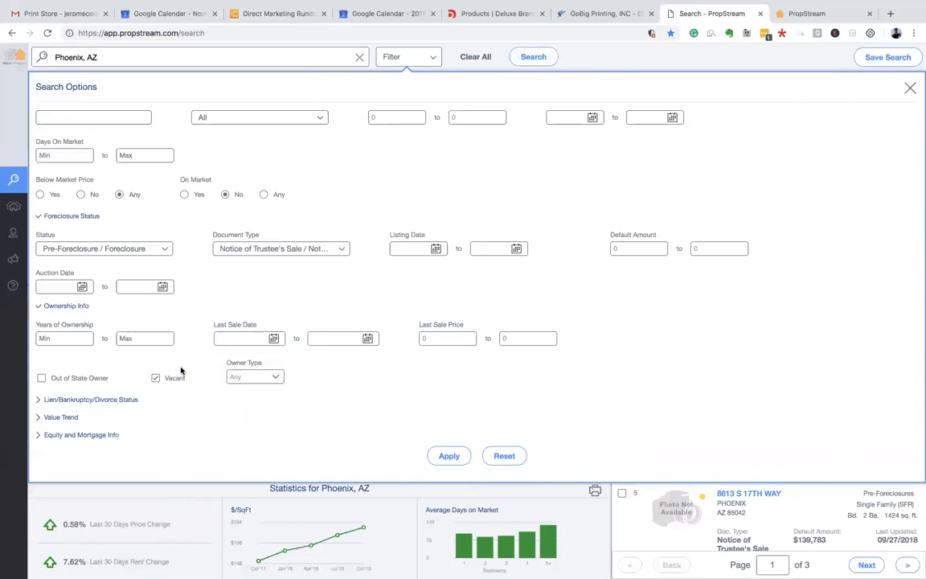
click(83, 400)
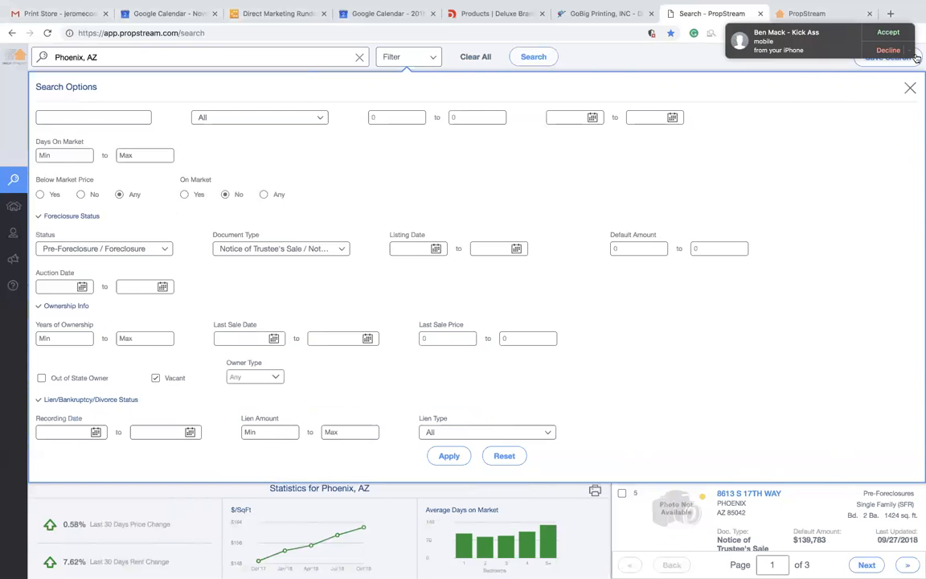
- Decline the incoming FaceTime call from its notification's options
click(910, 51)
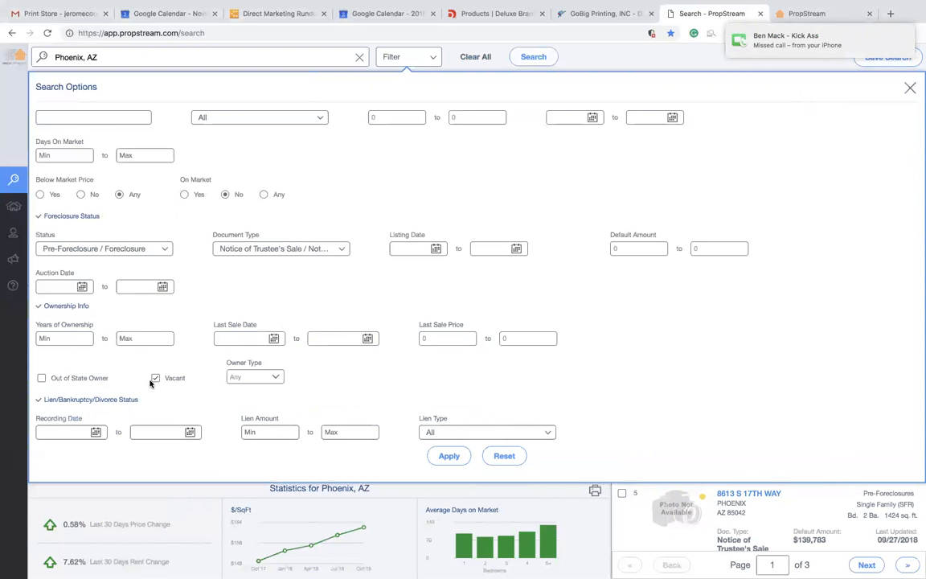
- Leave Owner Type on Any and require properties to have a lien
click(251, 379)
click(165, 352)
scroll(93, 400, down, 2)
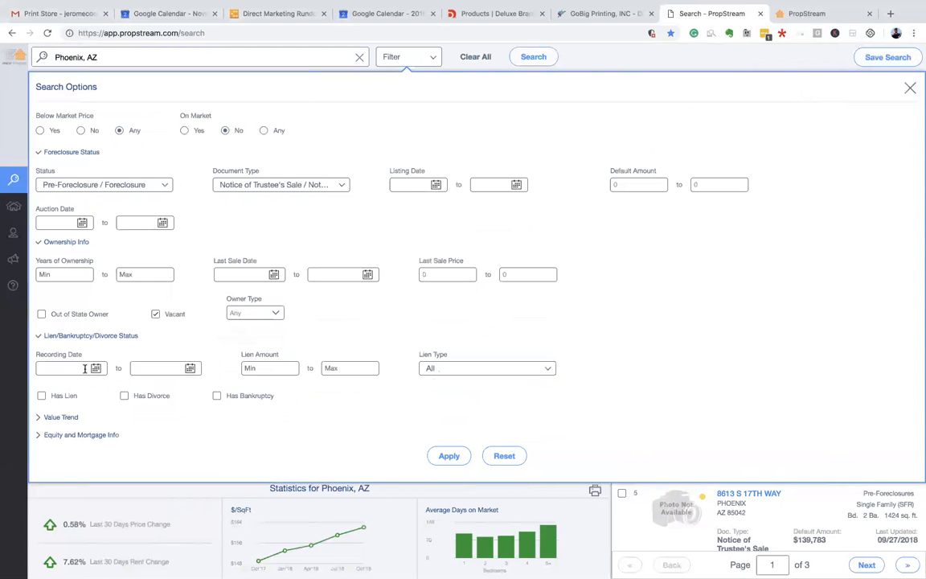
scroll(111, 268, up, 3)
scroll(124, 255, down, 5)
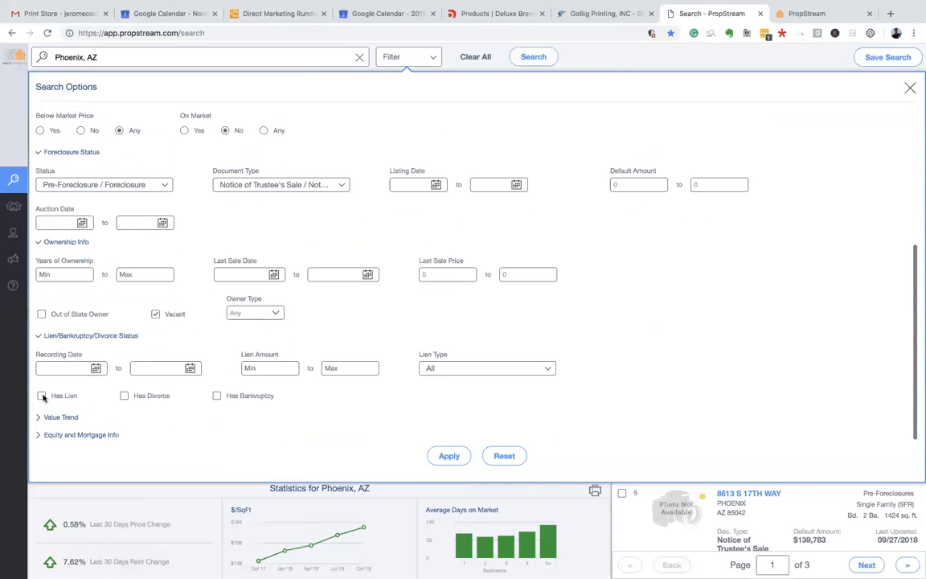
click(42, 396)
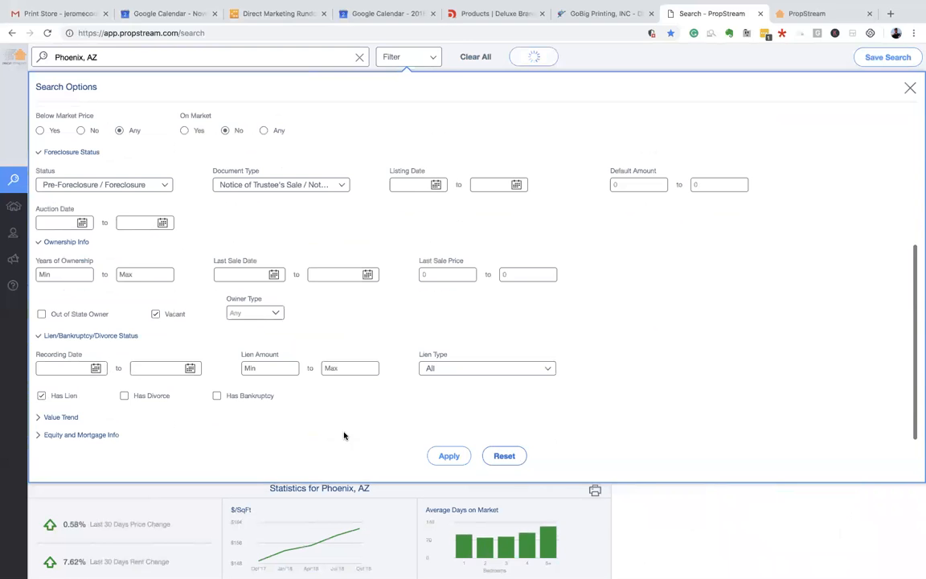
- Expand Value Trend and Equity and Mortgage Info, and set minimum Estimated Equity to 20%
click(71, 416)
scroll(88, 410, down, 1)
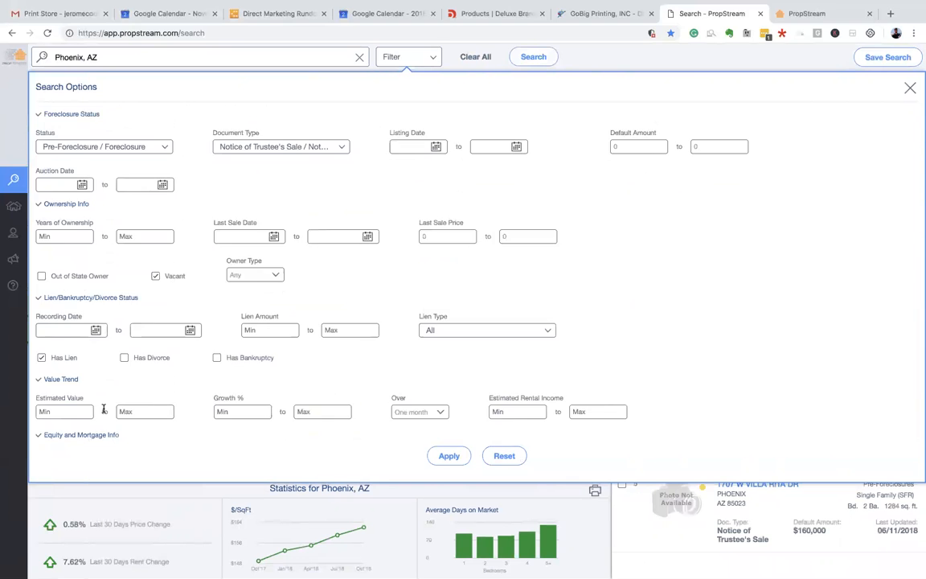
click(80, 435)
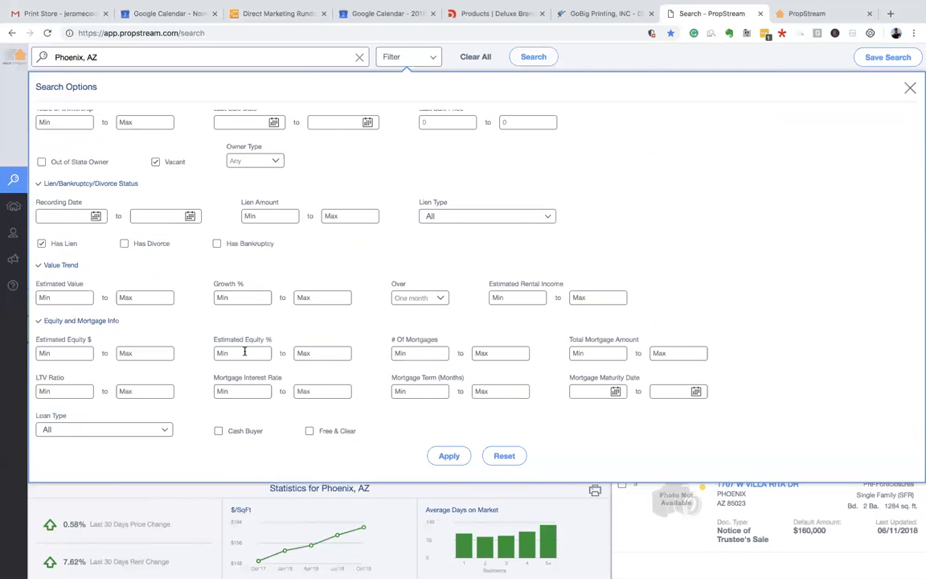
click(244, 352)
click(245, 380)
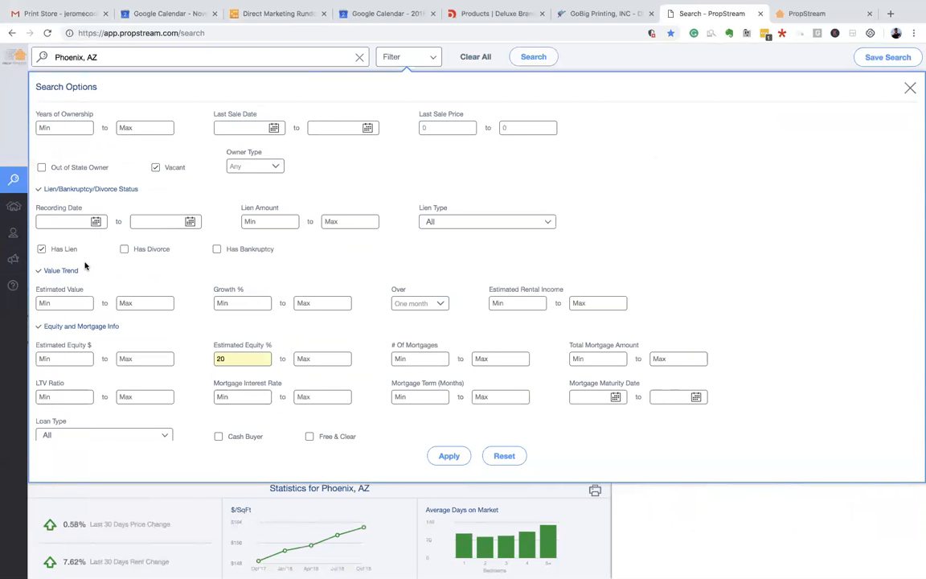
scroll(85, 266, up, 1)
scroll(129, 241, up, 10)
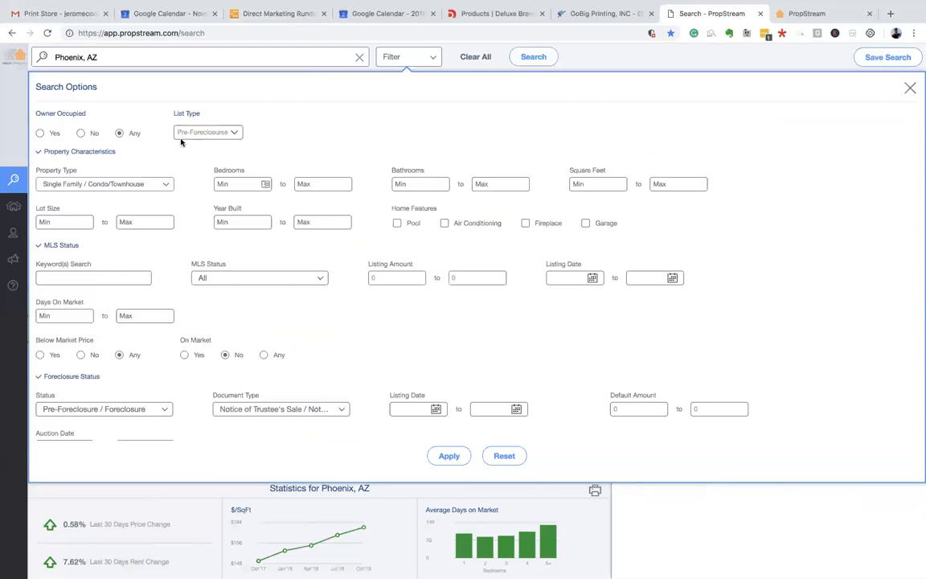
- Check the Document Type selection and close it unchanged
scroll(143, 157, down, 1)
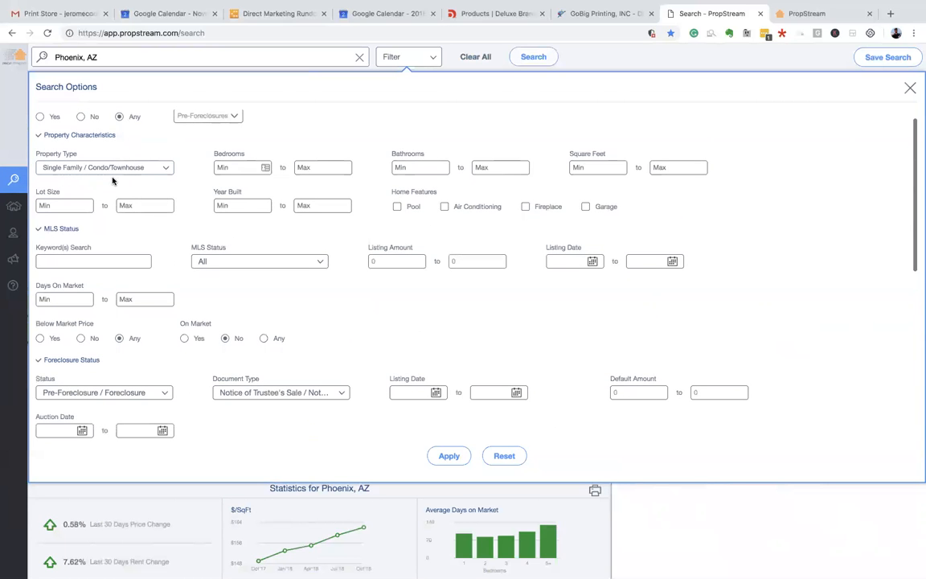
scroll(113, 180, down, 2)
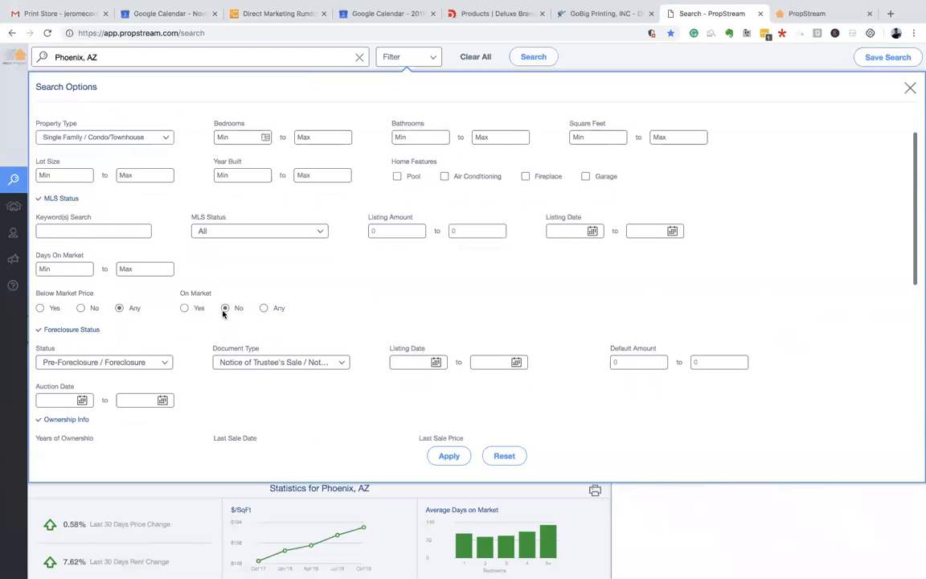
scroll(147, 242, down, 3)
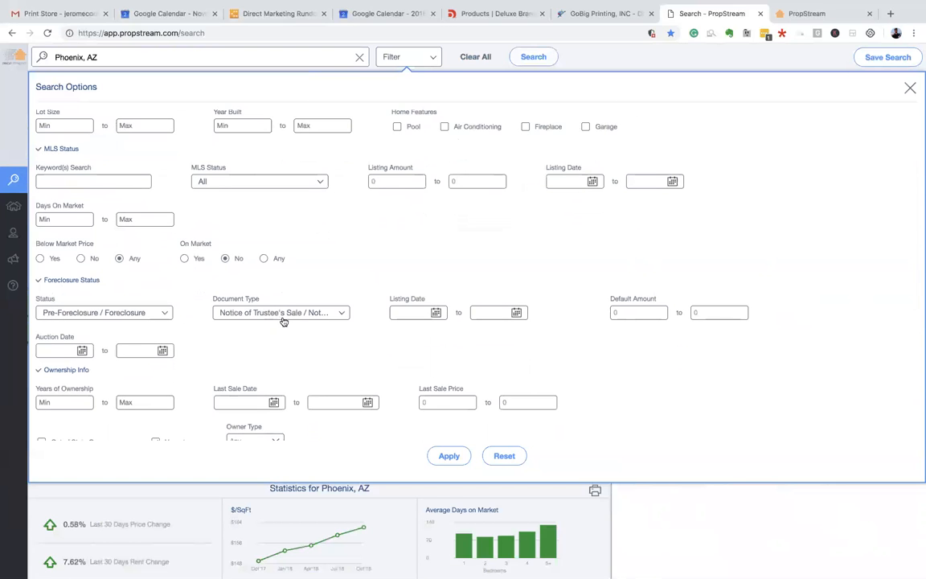
click(339, 313)
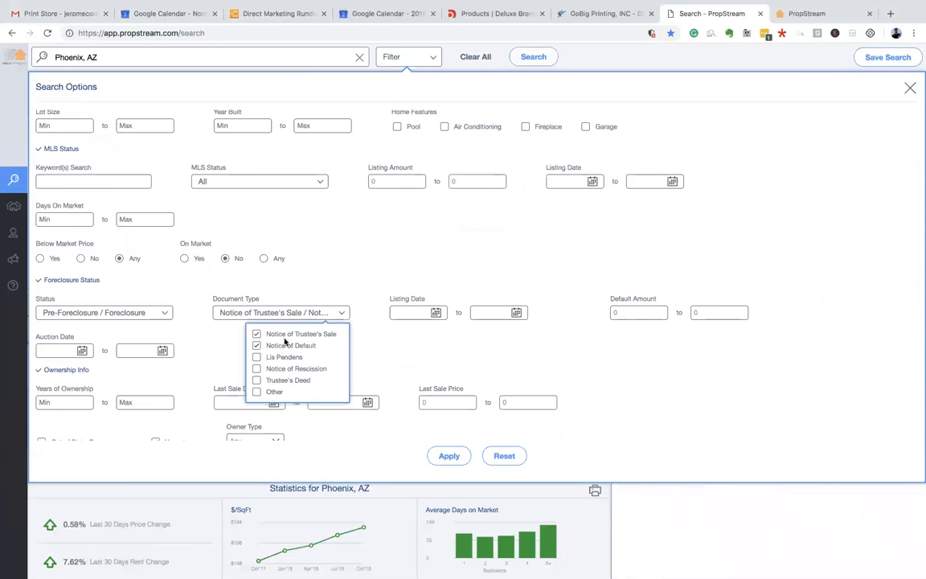
click(294, 299)
- Apply the filters, narrowing Phoenix results to 4 pre-foreclosure properties
scroll(74, 321, down, 1)
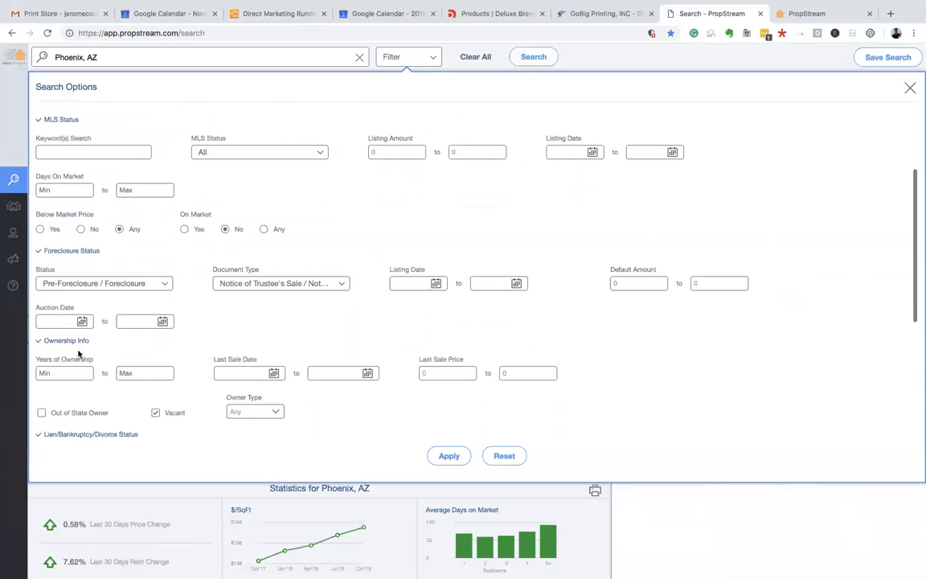
scroll(64, 325, down, 1)
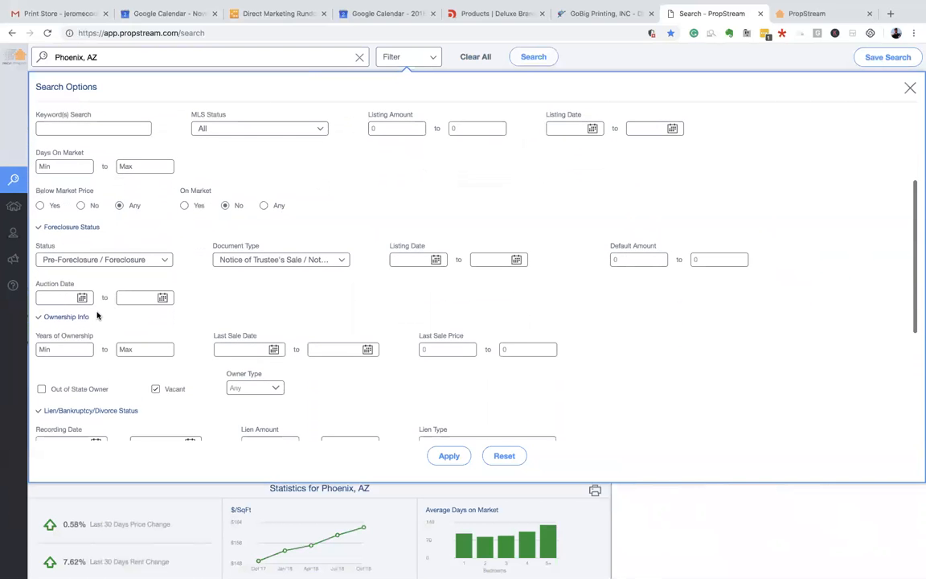
scroll(106, 304, down, 1)
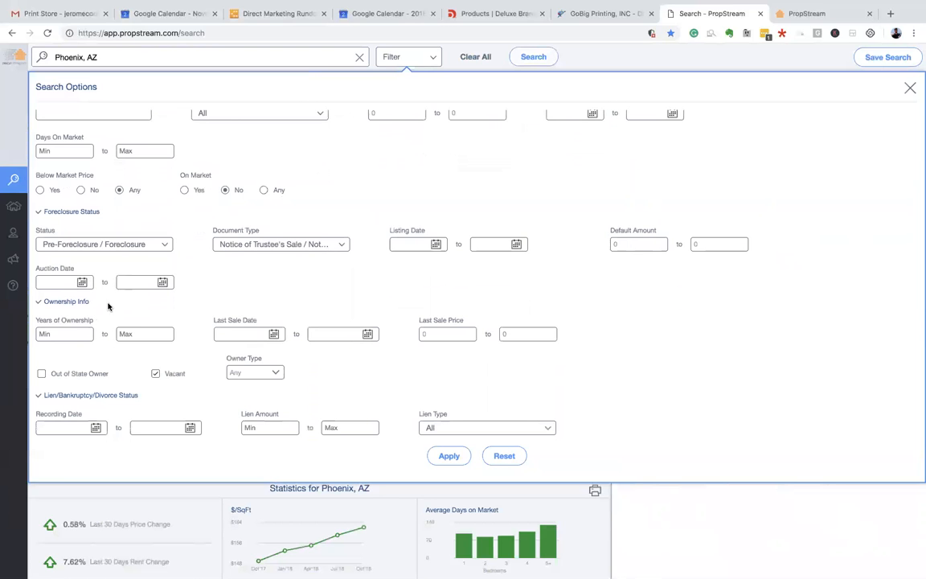
scroll(108, 306, down, 1)
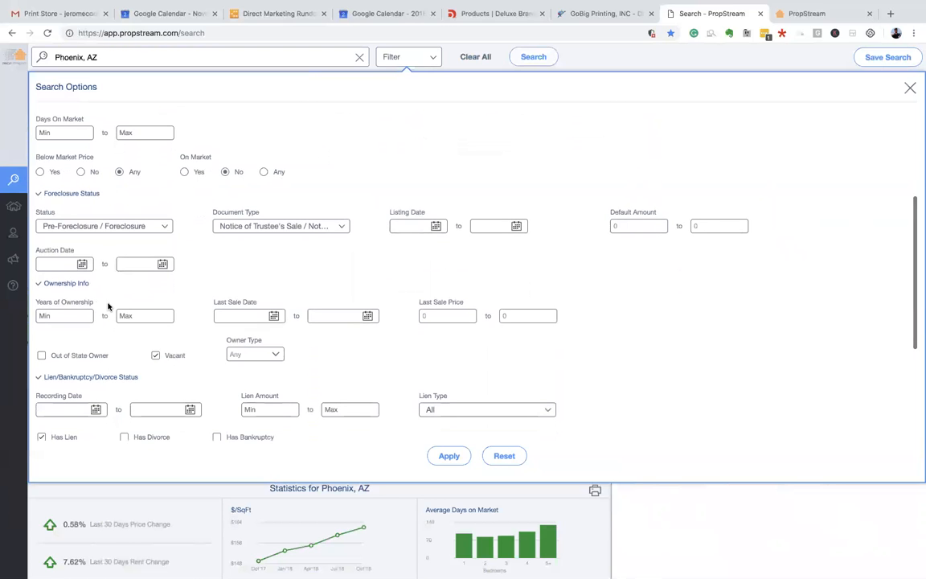
scroll(104, 338, down, 1)
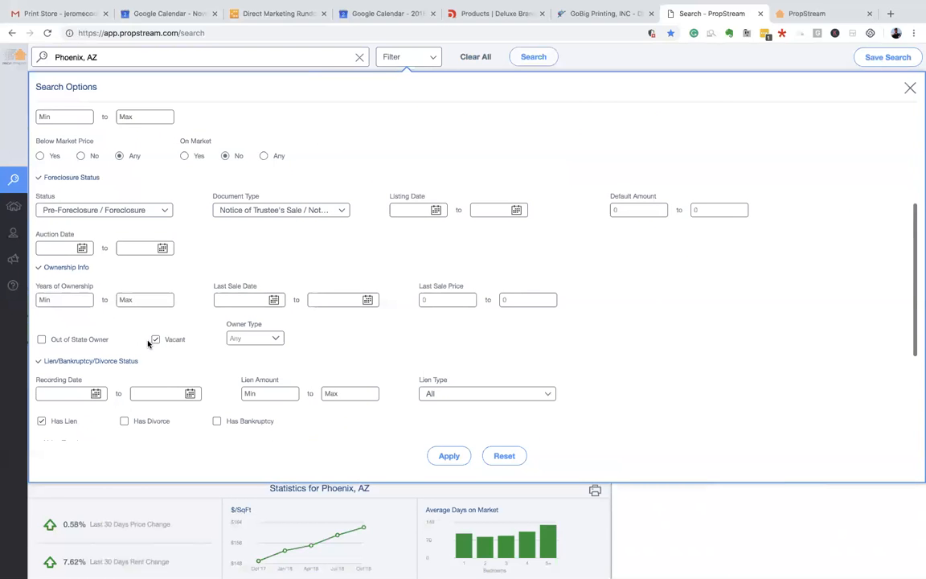
scroll(149, 343, down, 5)
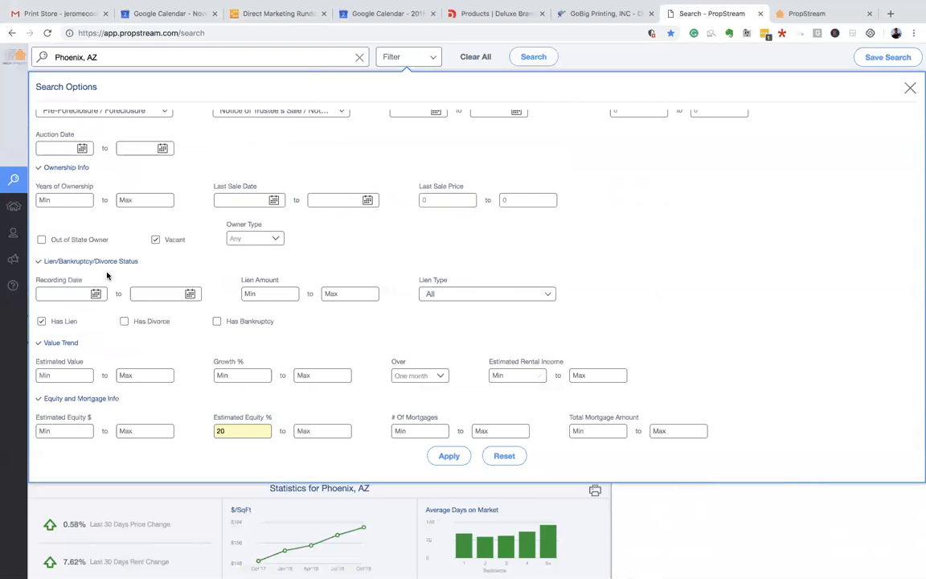
scroll(107, 273, up, 12)
scroll(149, 194, down, 2)
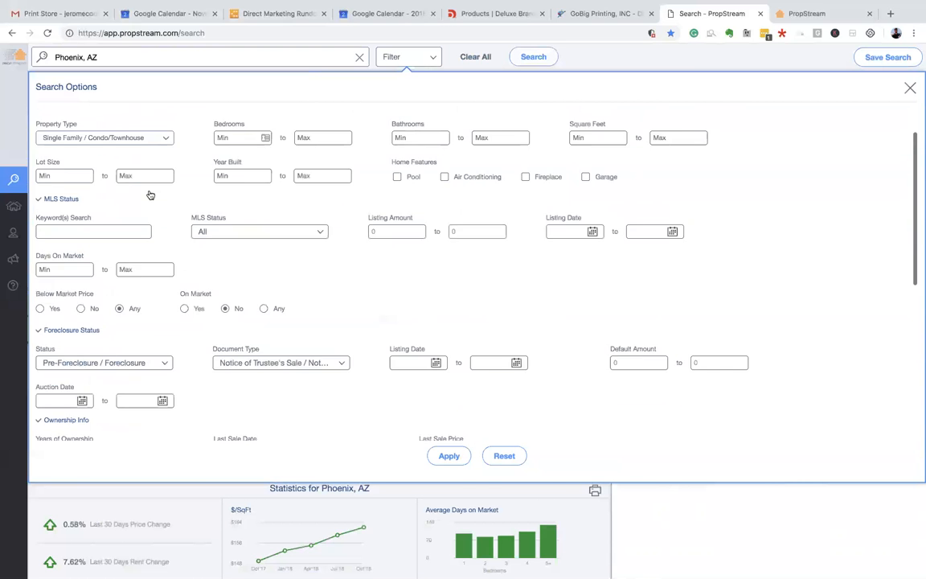
scroll(149, 194, down, 10)
click(452, 398)
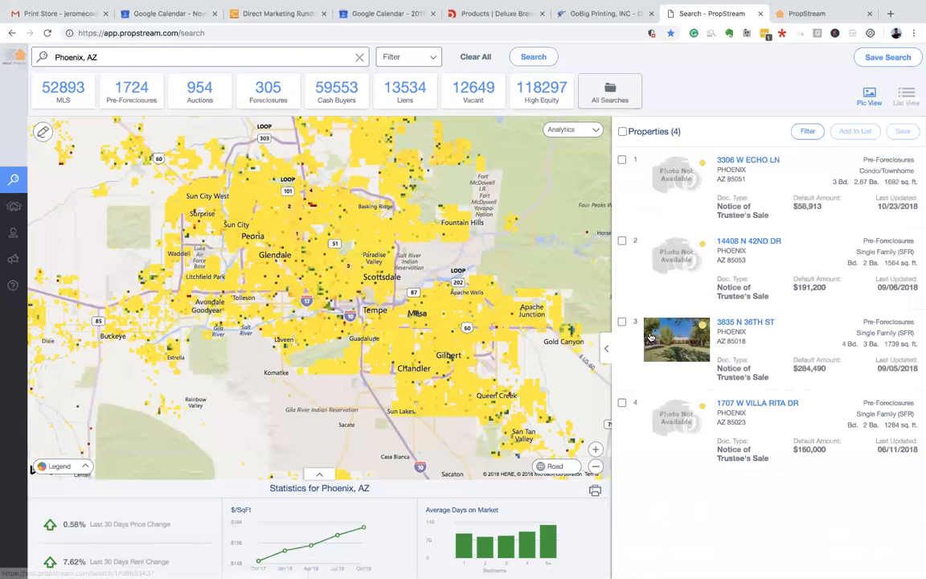
click(605, 347)
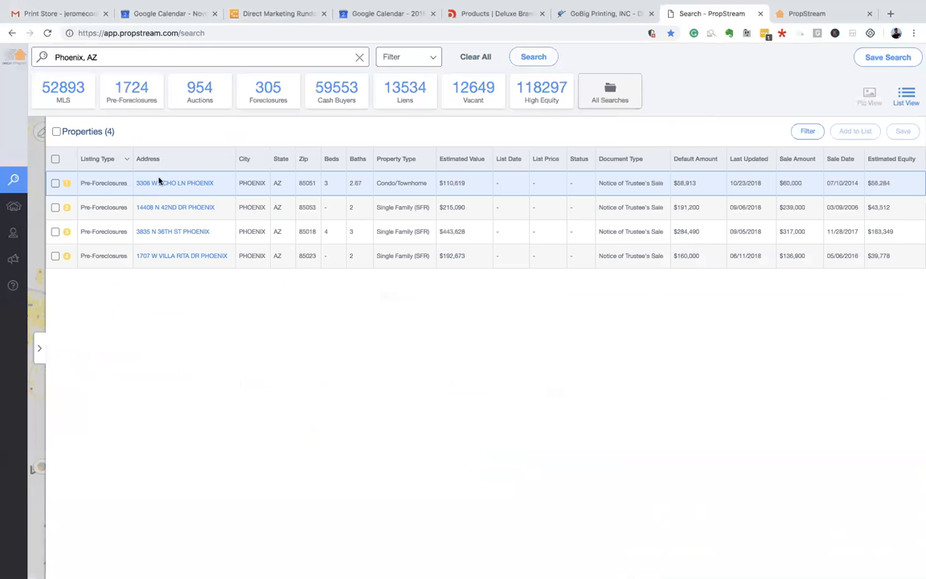
click(175, 184)
click(175, 184)
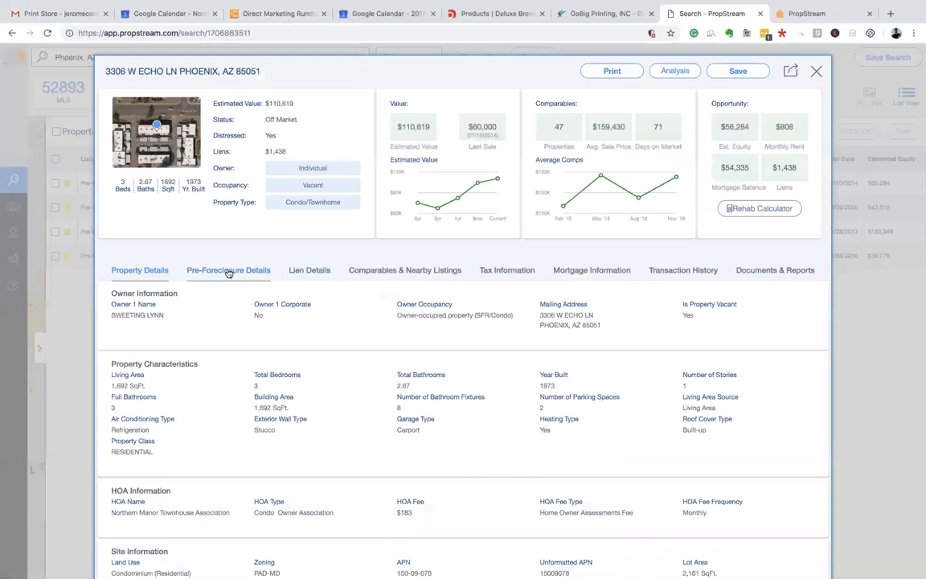
drag(278, 151, 266, 151)
- Review Lien Details: the plaintiff and the $1,438 HOA lien amount
click(309, 271)
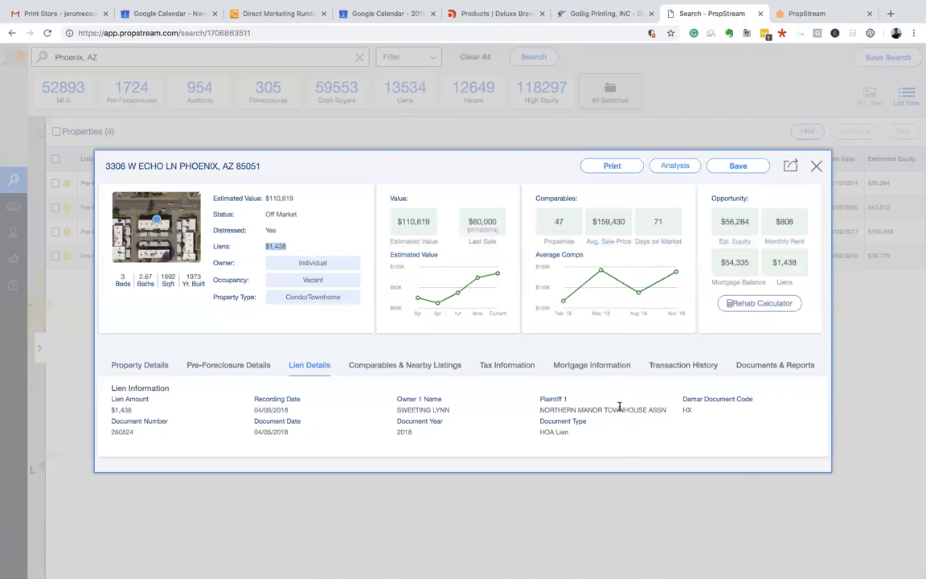
drag(569, 408, 665, 409)
click(549, 410)
drag(127, 410, 107, 410)
click(207, 341)
- Review Pre-Foreclosure Details: Notice of Trustee's Sale, document number, recording date, 01/17/2019 auction
click(246, 365)
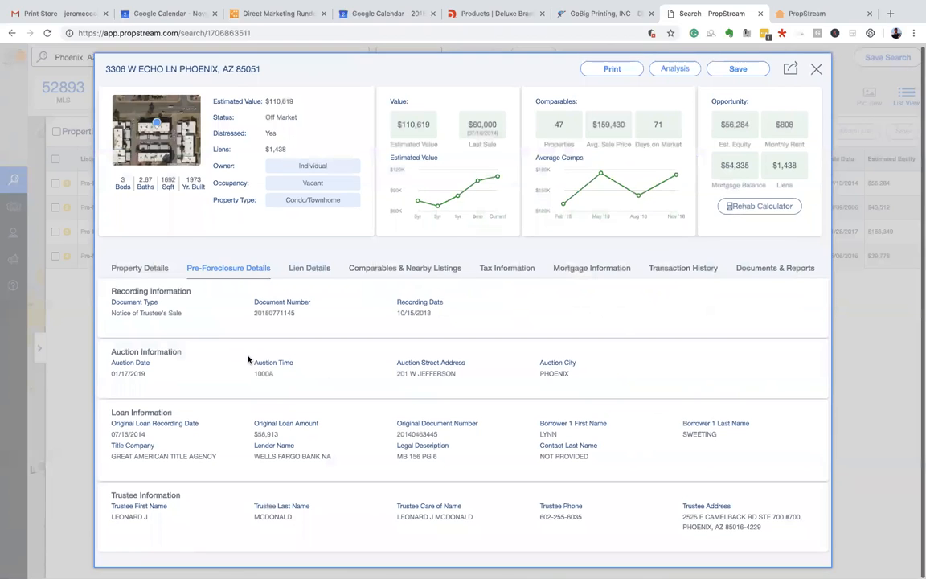
drag(121, 313, 178, 314)
drag(256, 313, 441, 318)
click(417, 321)
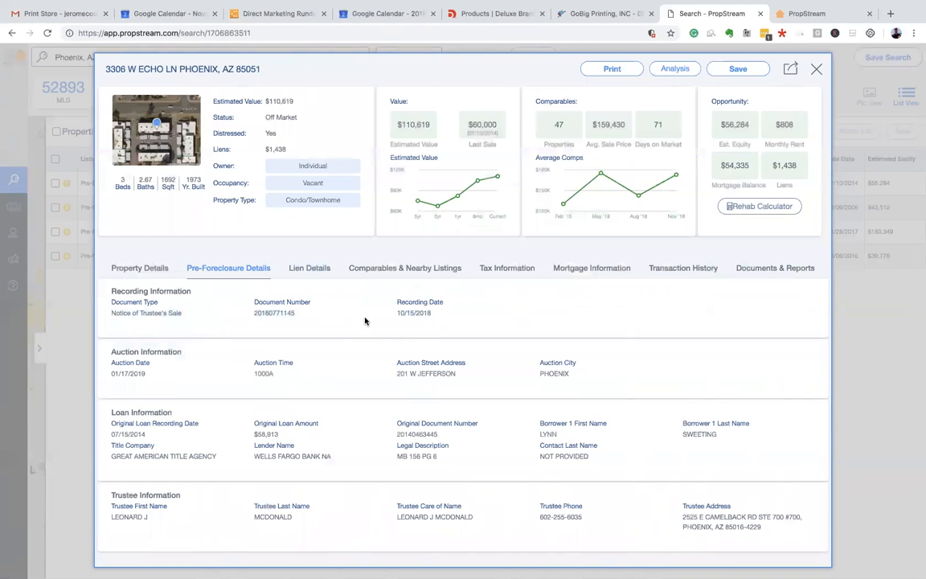
triple_click(122, 372)
click(123, 376)
- Check the property's monthly rent estimate and distressed status
drag(776, 126, 792, 124)
click(777, 124)
click(793, 125)
drag(263, 132, 279, 134)
click(262, 137)
- Review Property Details: owner name, mailing address with city and ZIP, and vacancy status
click(153, 271)
drag(123, 315, 213, 315)
click(212, 316)
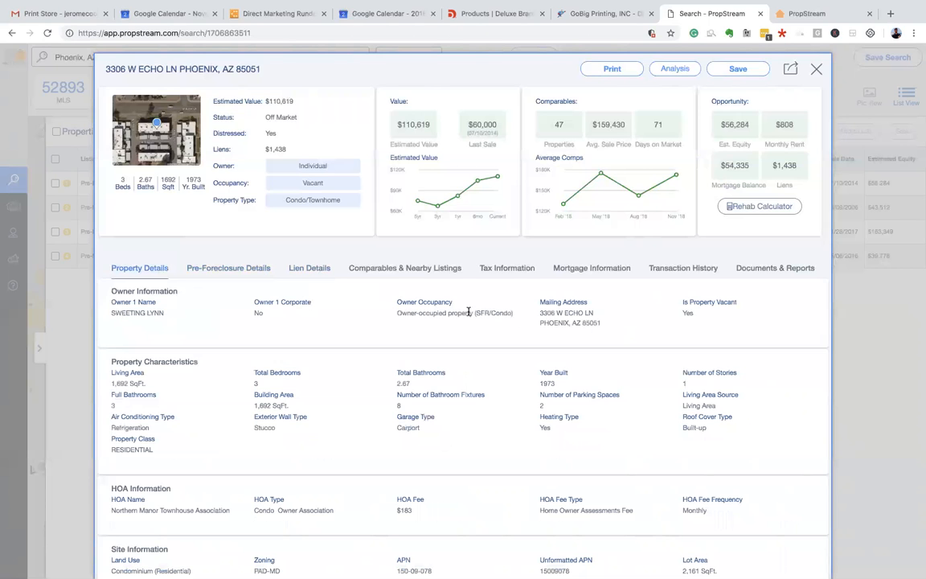
drag(548, 323, 593, 324)
click(593, 324)
drag(540, 311, 614, 321)
click(615, 321)
drag(683, 311, 703, 319)
click(703, 322)
- Scroll through the remaining property details, then return to Pre-Foreclosure Details
scroll(436, 322, down, 1)
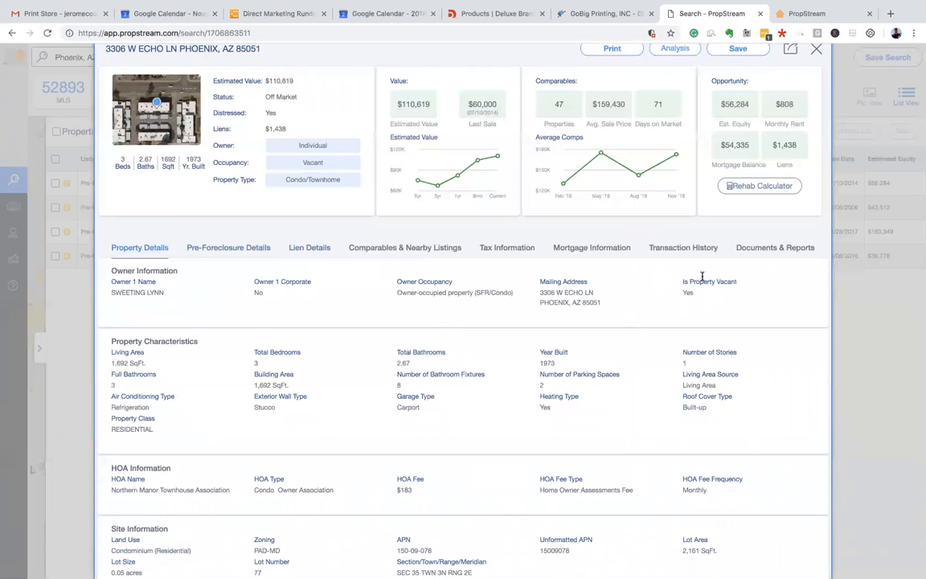
drag(543, 295, 597, 310)
click(264, 317)
scroll(560, 281, up, 1)
drag(540, 311, 611, 333)
click(341, 325)
scroll(340, 324, down, 3)
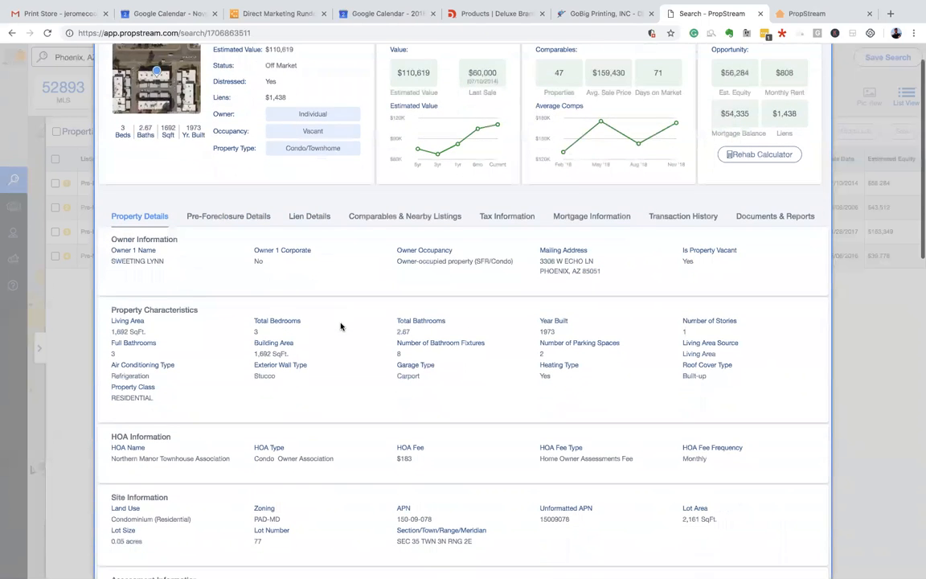
scroll(341, 325, down, 5)
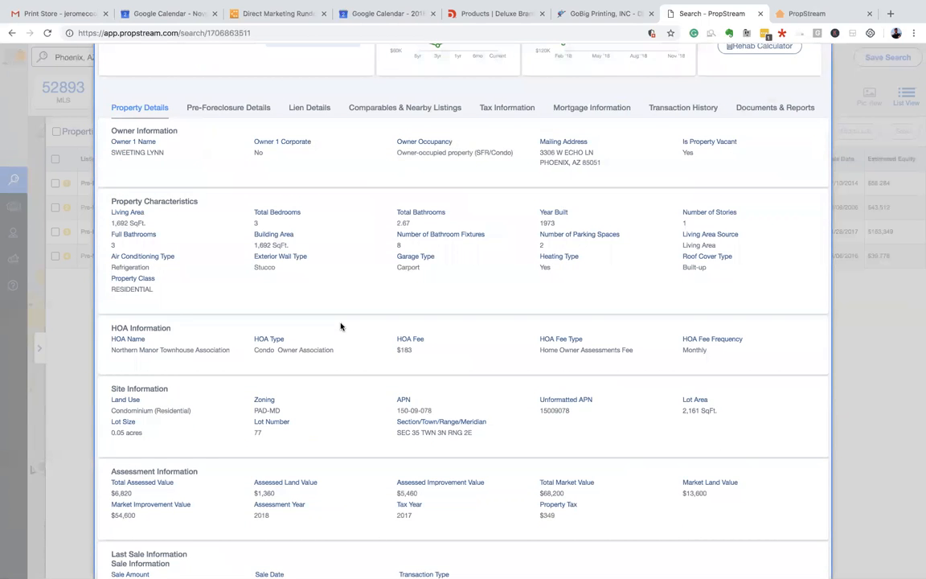
scroll(341, 326, down, 1)
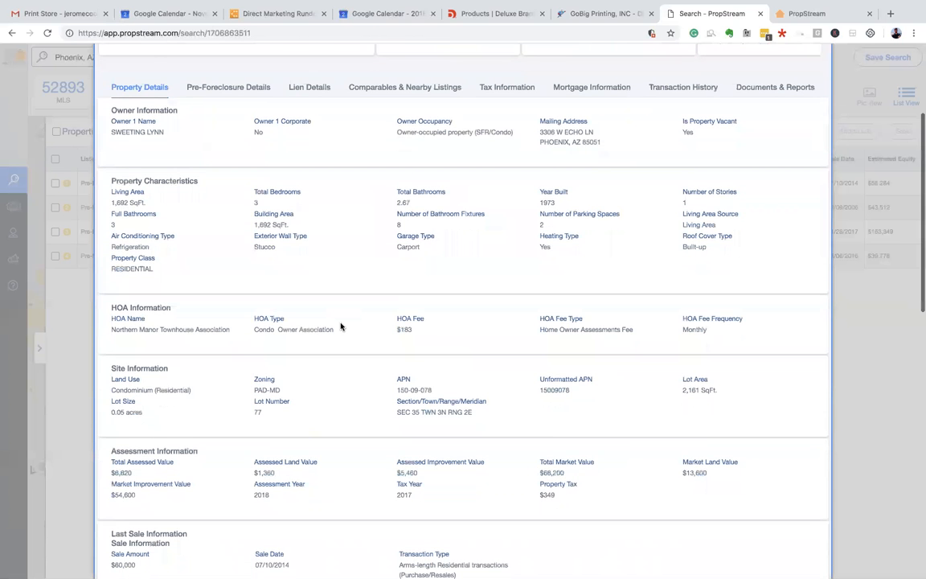
scroll(341, 325, down, 5)
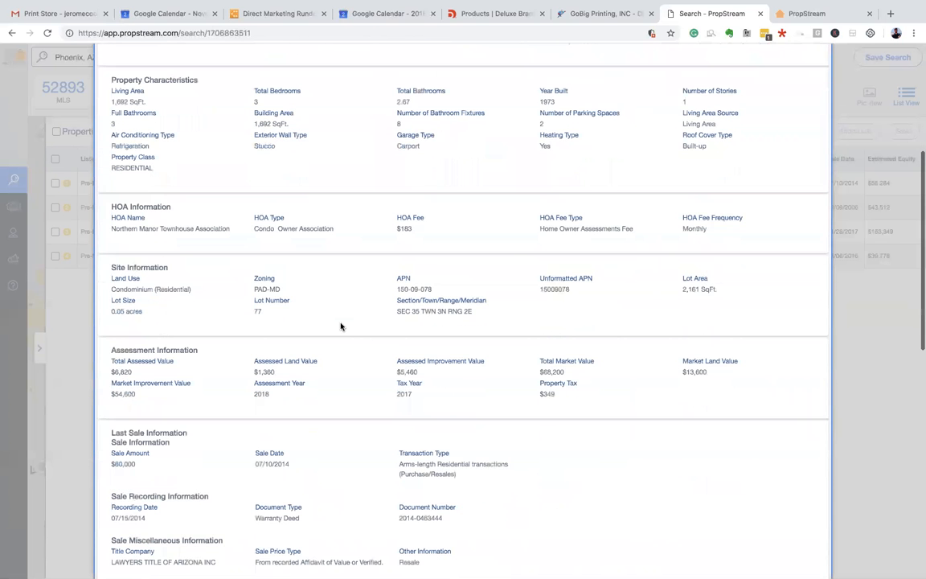
scroll(341, 325, up, 10)
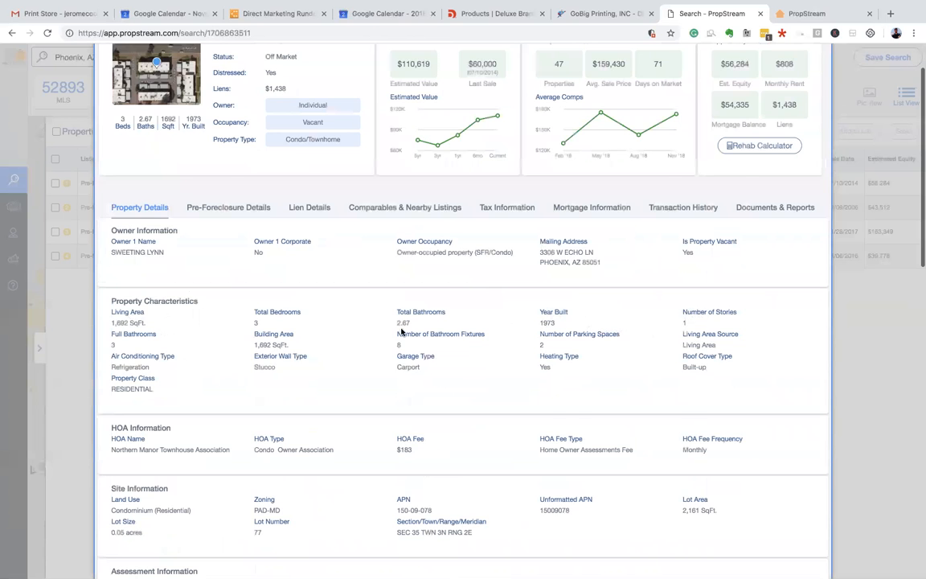
scroll(401, 331, up, 2)
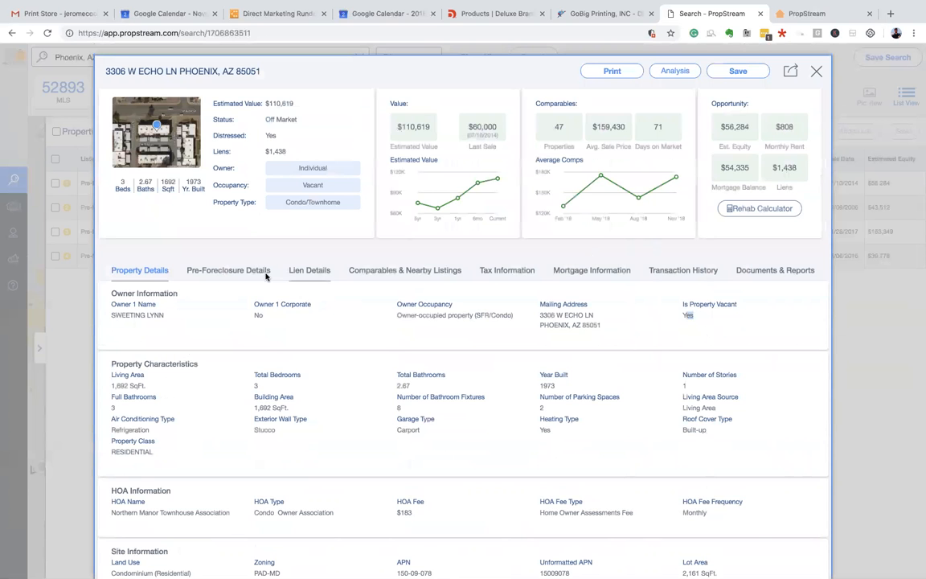
click(231, 271)
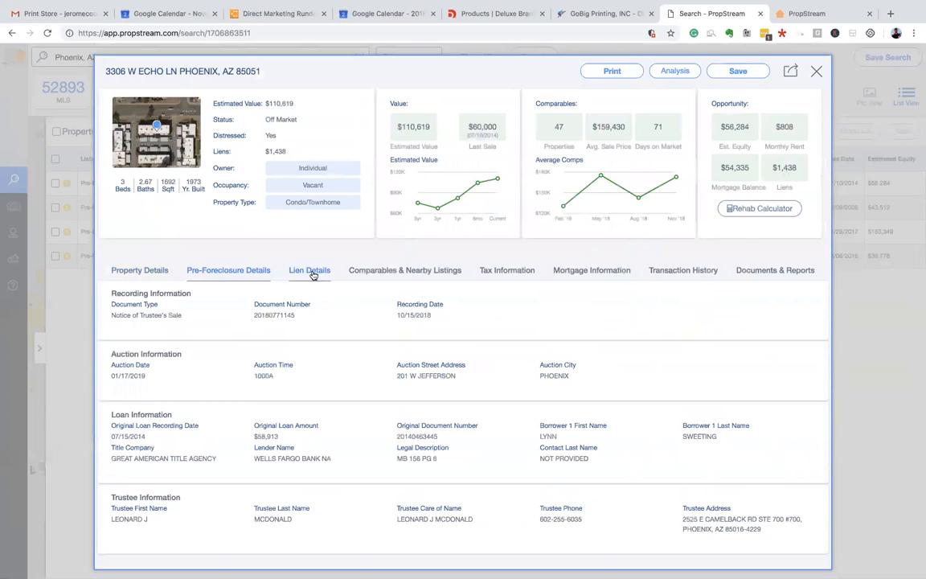
- Check Echo Ln's lien details, then bring up Comparables & Nearby Listings
click(311, 273)
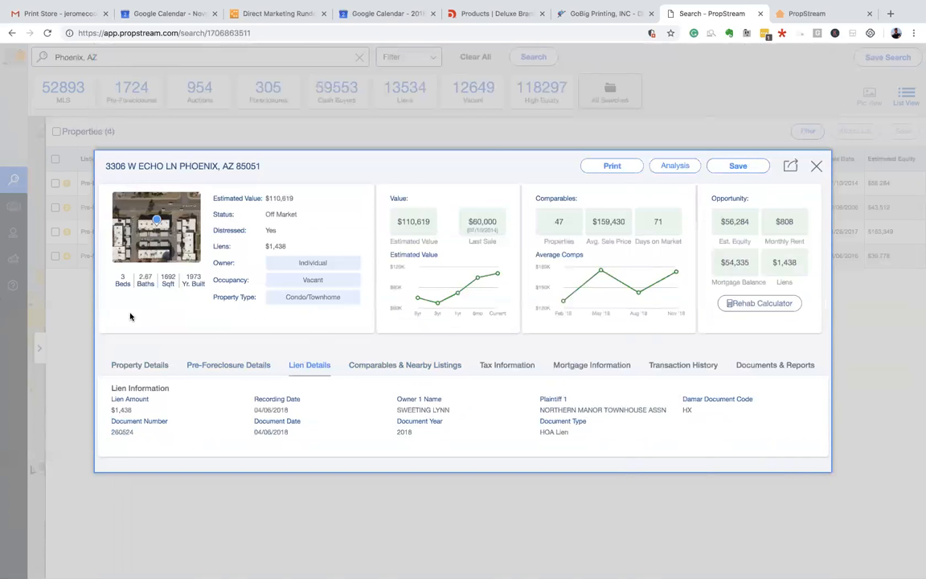
click(423, 368)
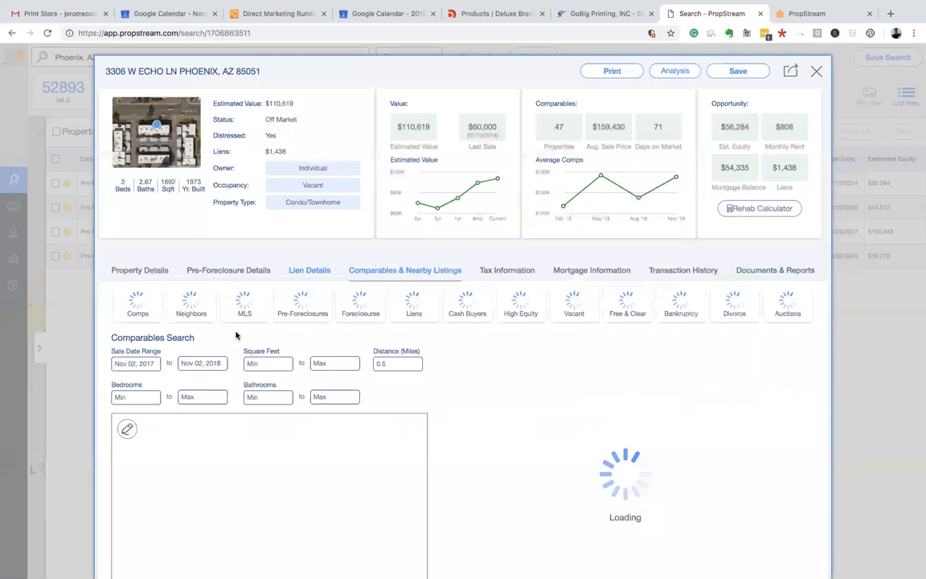
- Switch the comps map to Aerial and zoom and centre it on the property
drag(185, 182, 202, 184)
click(170, 187)
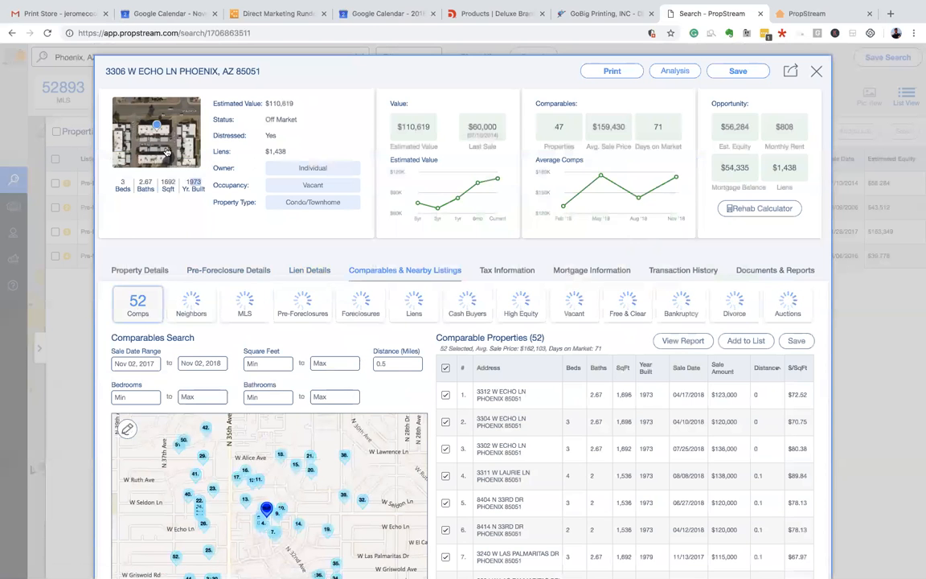
scroll(294, 408, down, 3)
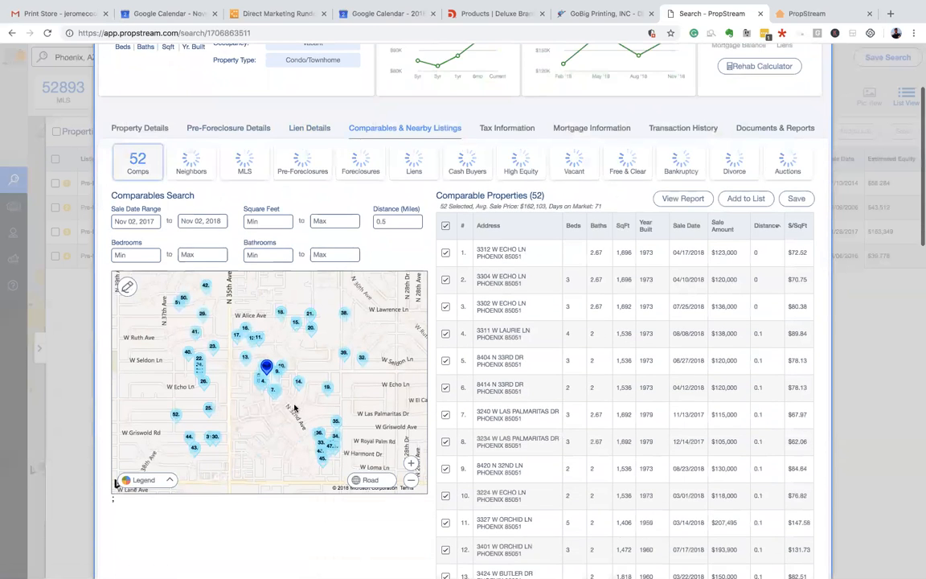
click(373, 481)
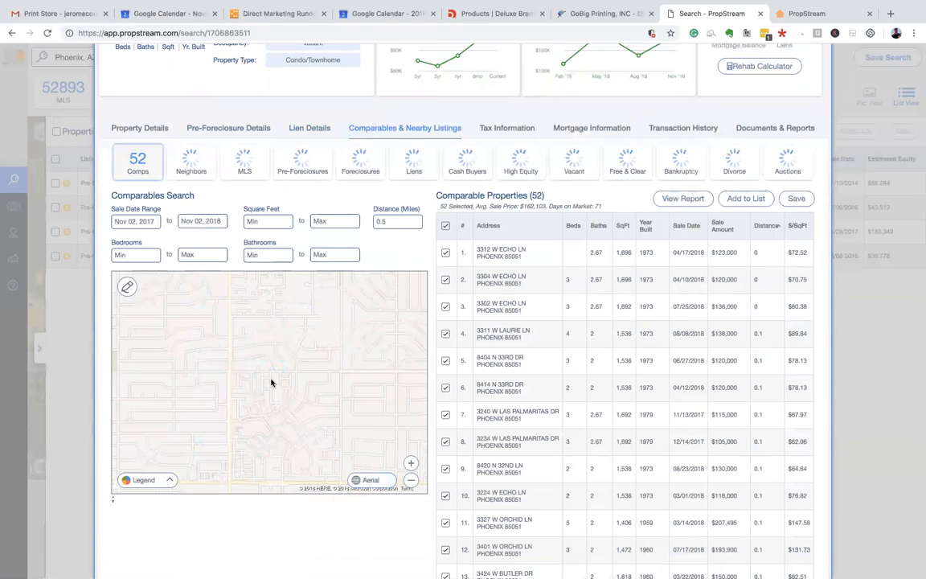
scroll(259, 381, up, 4)
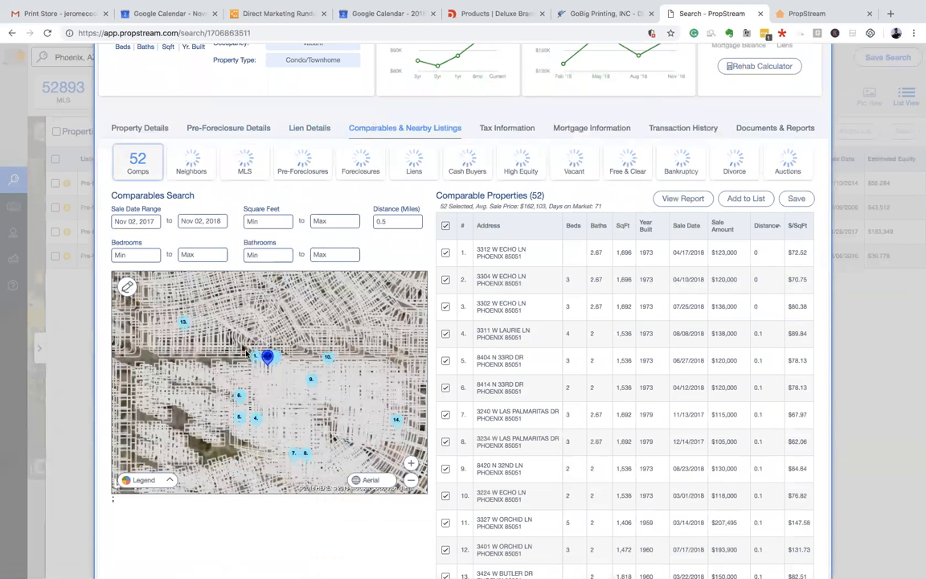
scroll(253, 363, up, 4)
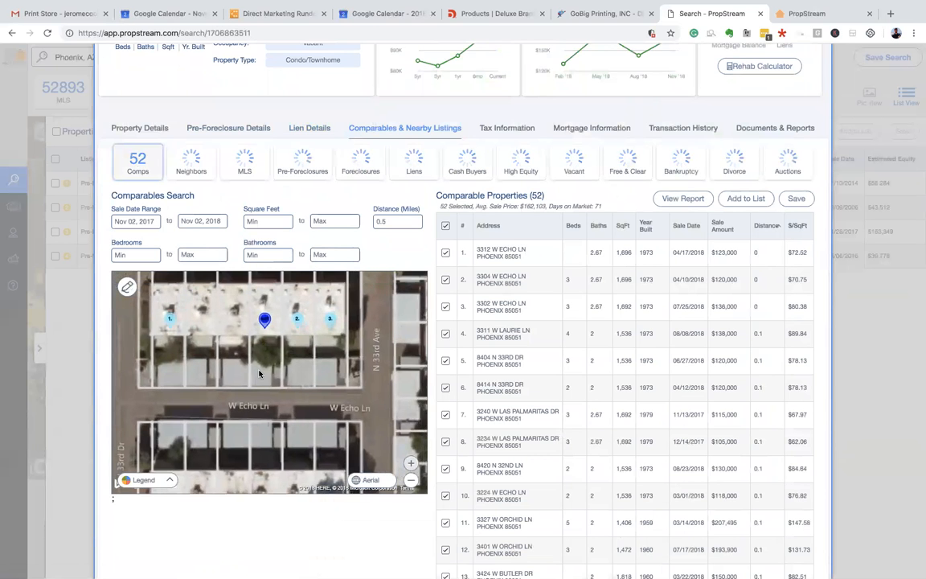
scroll(259, 373, down, 8)
scroll(258, 372, up, 8)
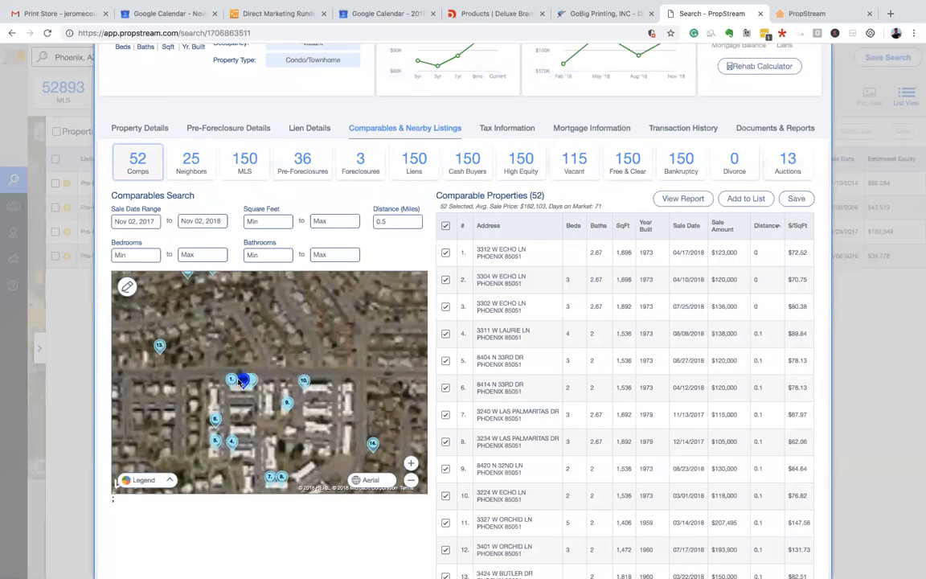
drag(246, 411, 268, 345)
- Zoom in further and check the Condo/Townhome type and $110,619 estimated value
scroll(192, 143, up, 2)
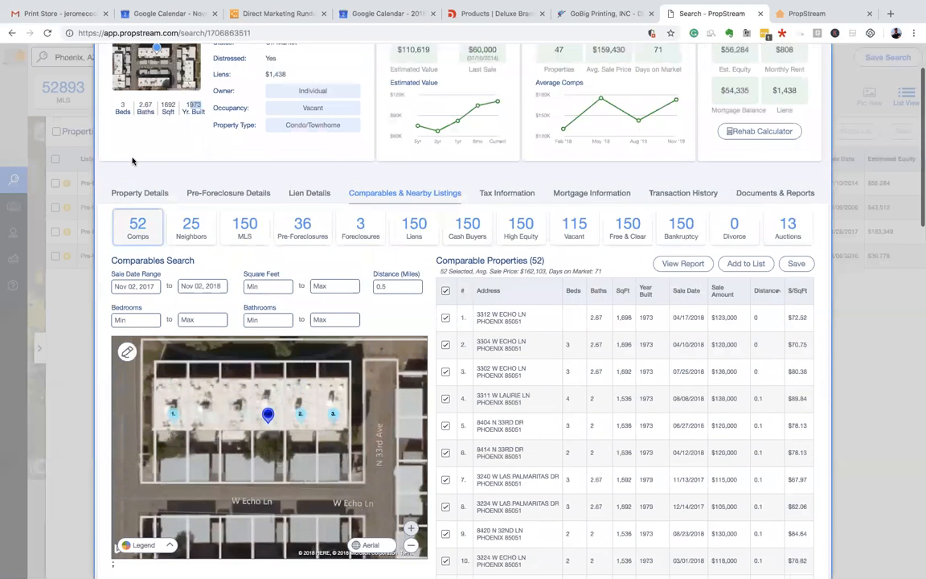
scroll(132, 161, up, 2)
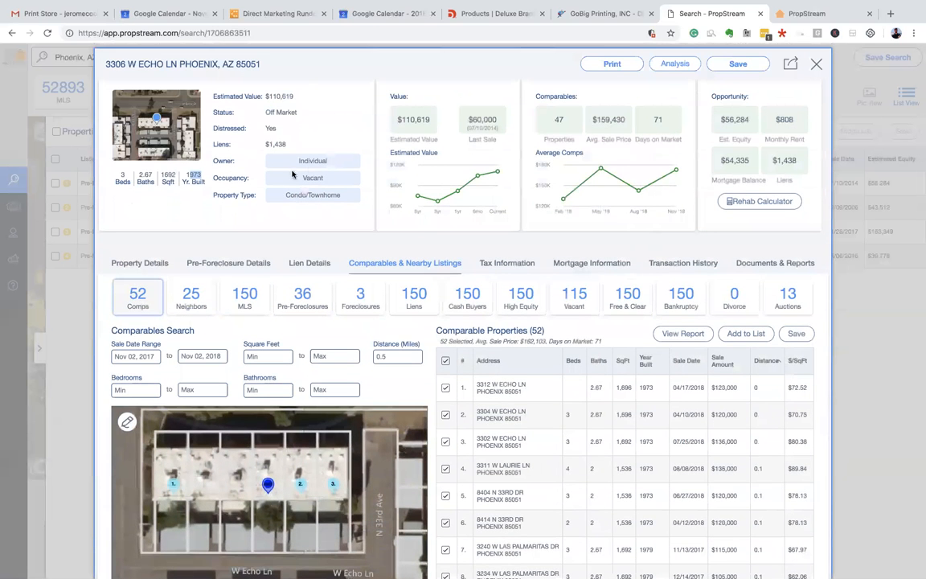
drag(300, 193, 341, 196)
click(314, 195)
scroll(313, 196, down, 3)
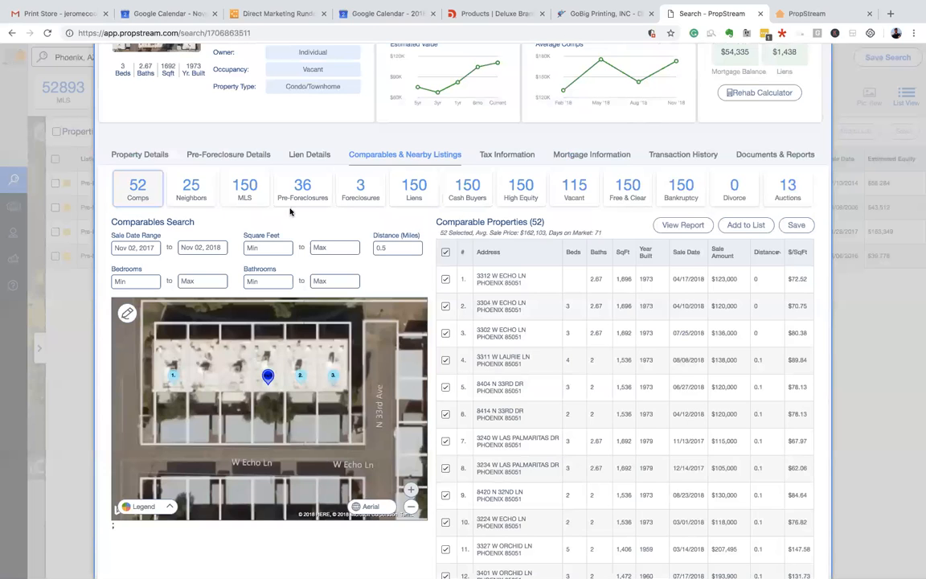
scroll(286, 213, up, 2)
drag(291, 146, 344, 154)
click(304, 175)
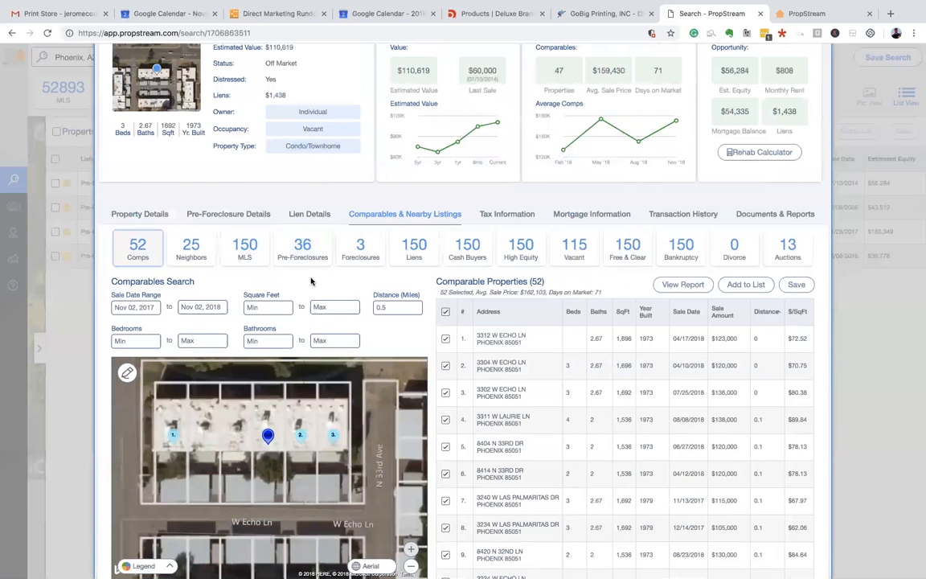
scroll(143, 191, up, 1)
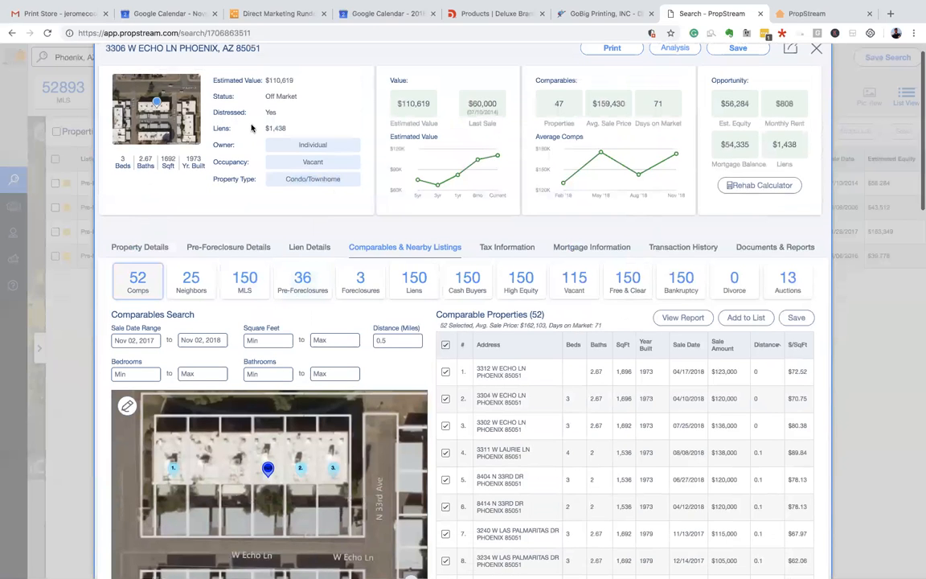
drag(405, 104, 436, 110)
click(487, 216)
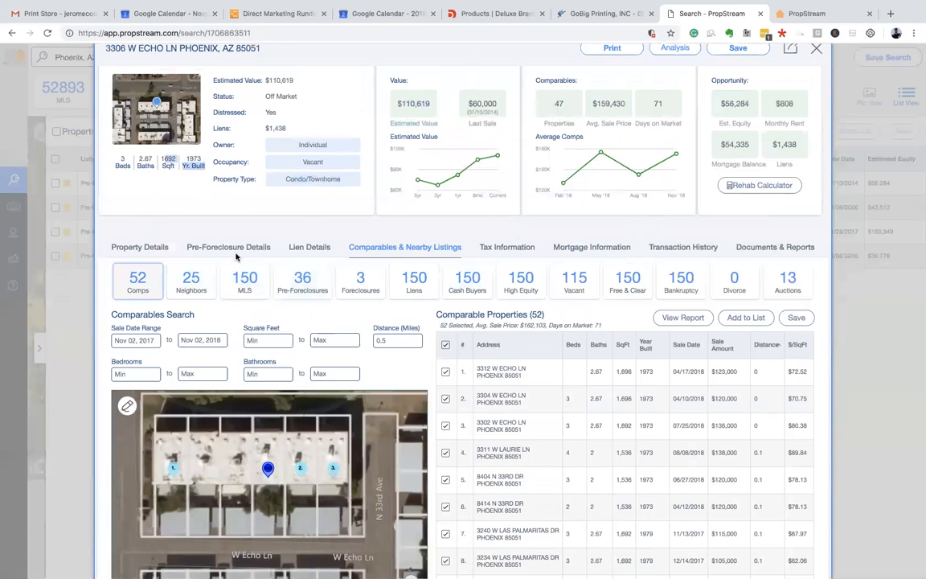
- Set the comparables square footage range to 1,500 minimum and 1,700 maximum
click(250, 339)
text(1)
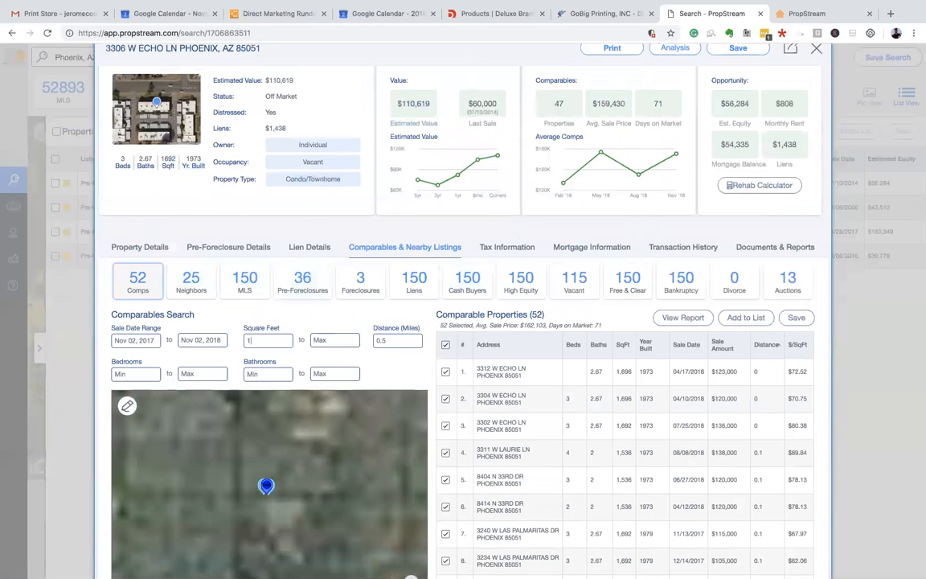
text(500)
click(327, 341)
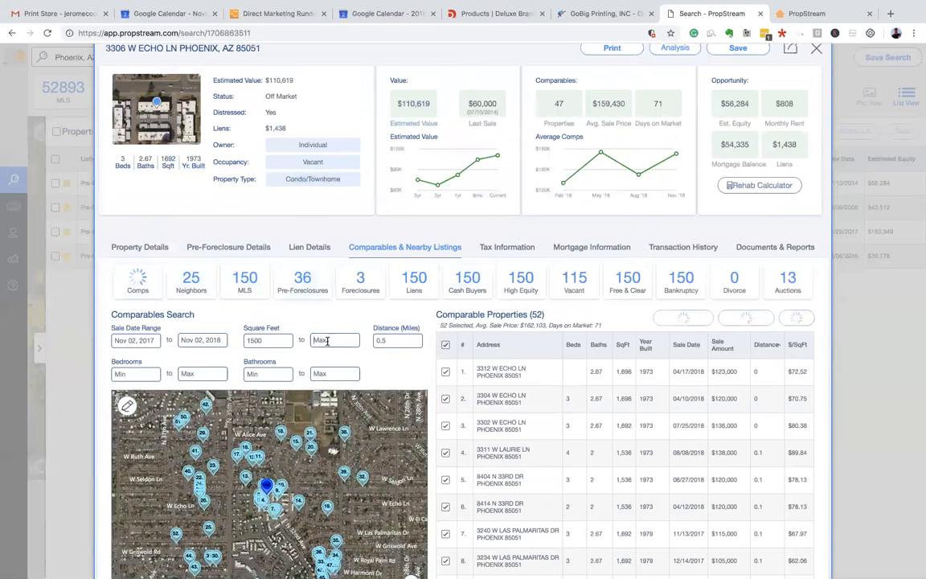
text(1800)
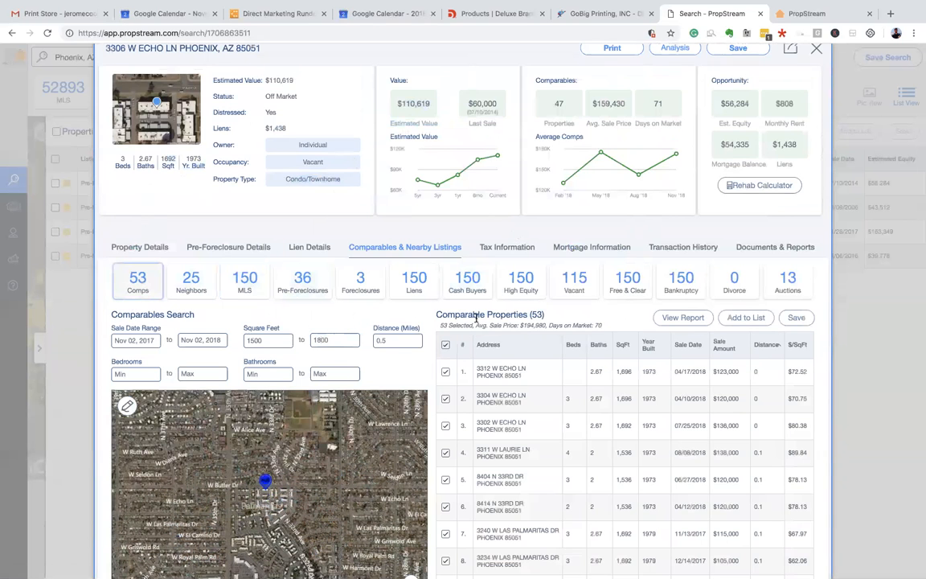
drag(315, 339, 343, 340)
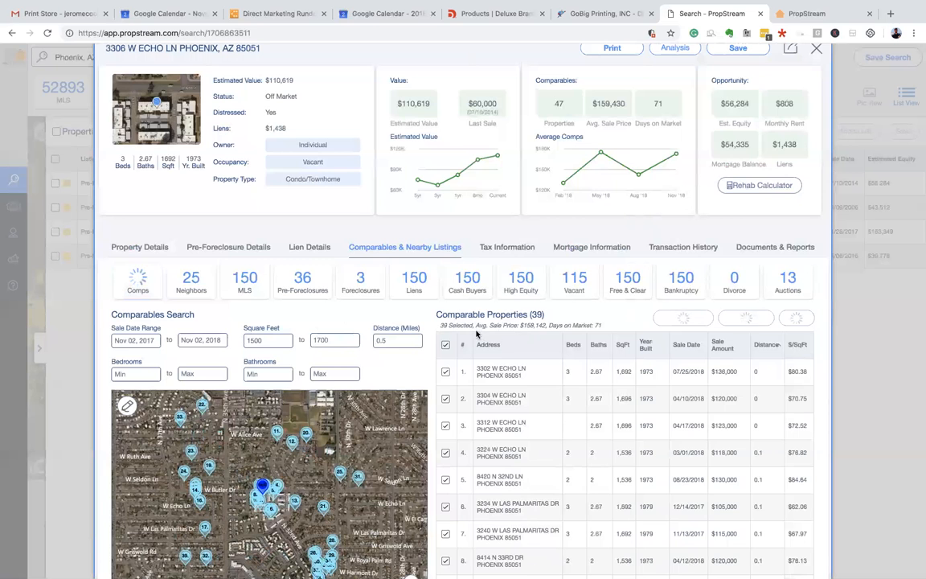
- Check the 34 comps' summary with 65 days on market, then pan the aerial map around the property
drag(439, 324, 499, 324)
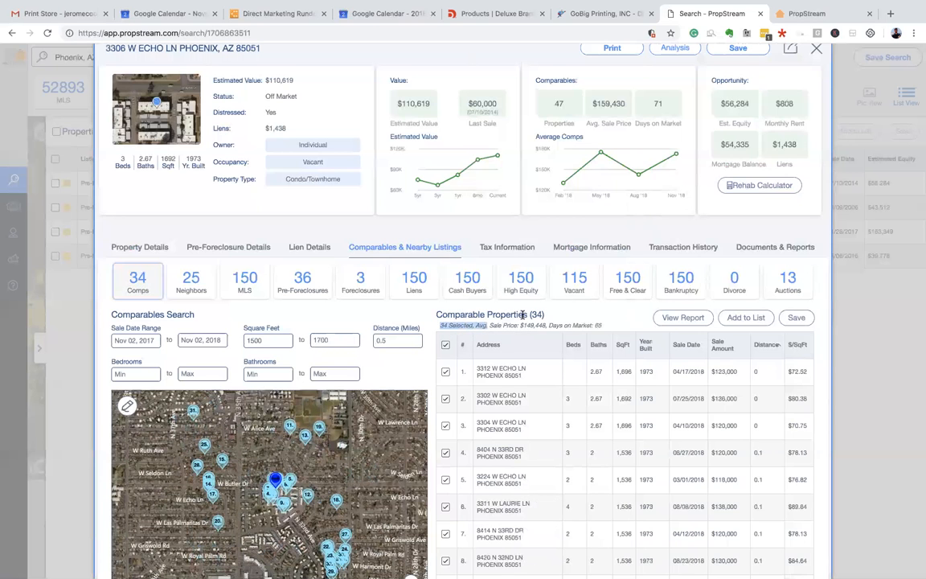
scroll(479, 323, down, 1)
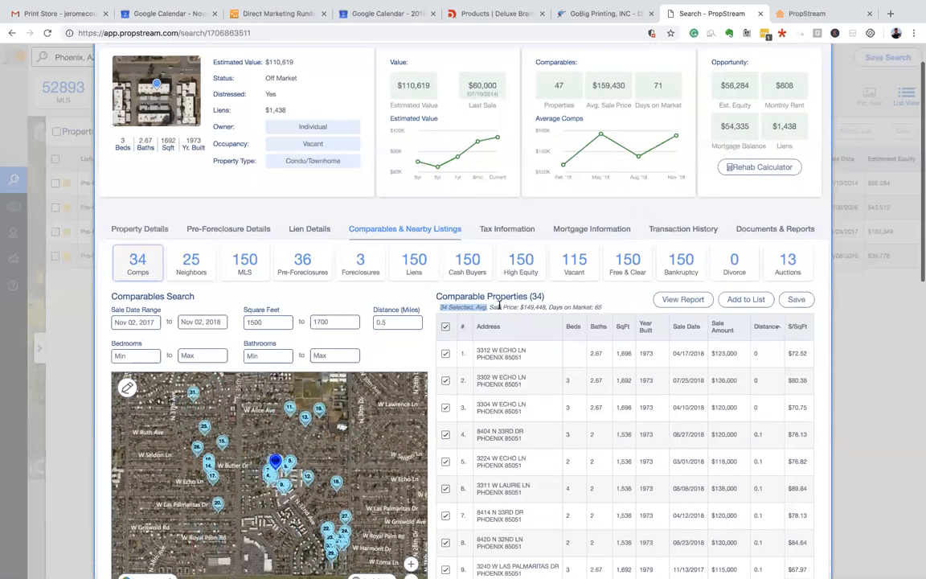
drag(488, 306, 545, 306)
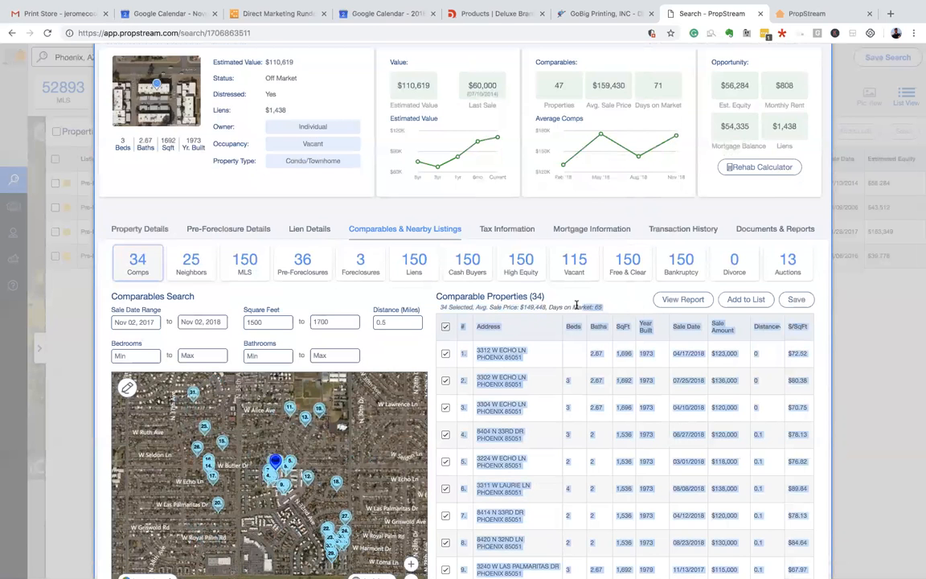
drag(549, 307, 605, 309)
click(605, 309)
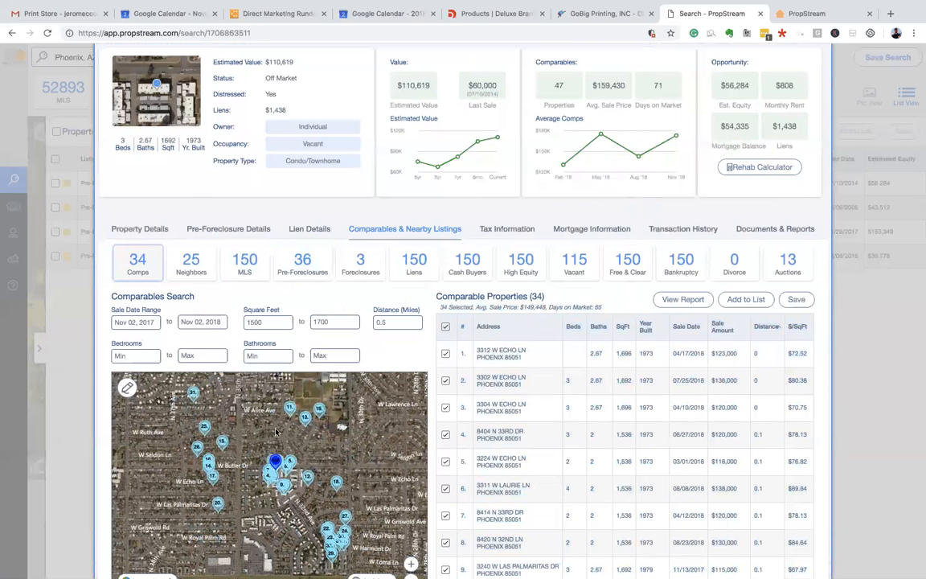
scroll(241, 414, up, 2)
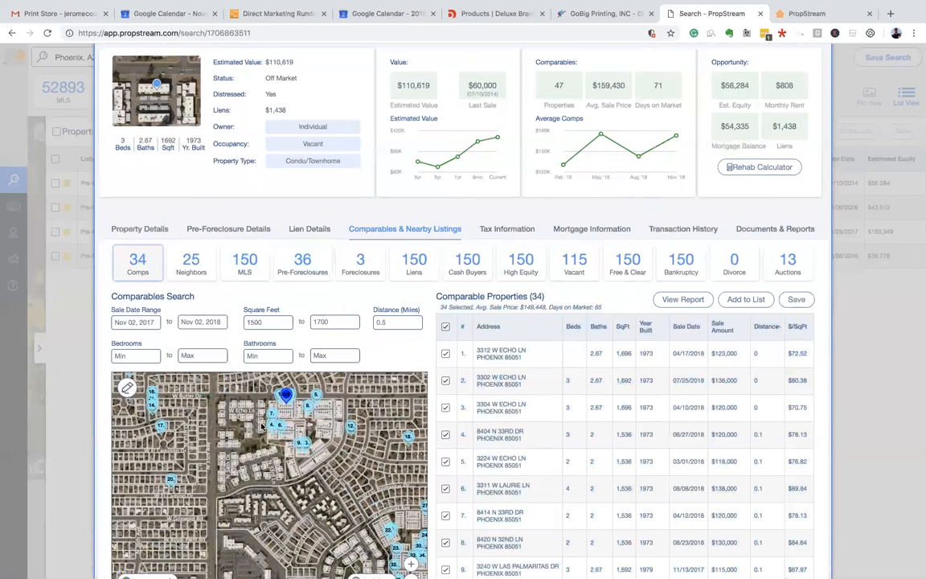
scroll(261, 424, up, 2)
drag(319, 394, 280, 426)
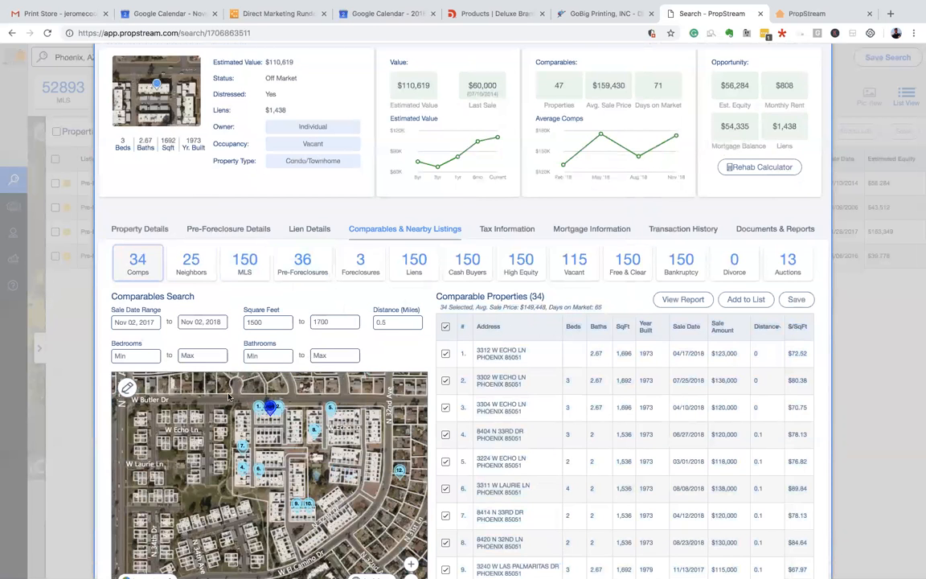
drag(228, 397, 211, 367)
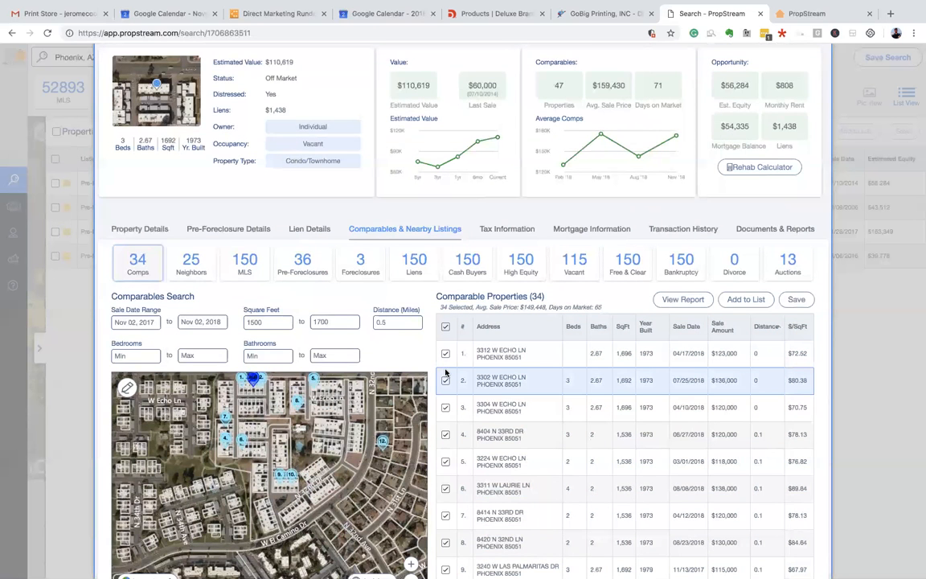
click(446, 409)
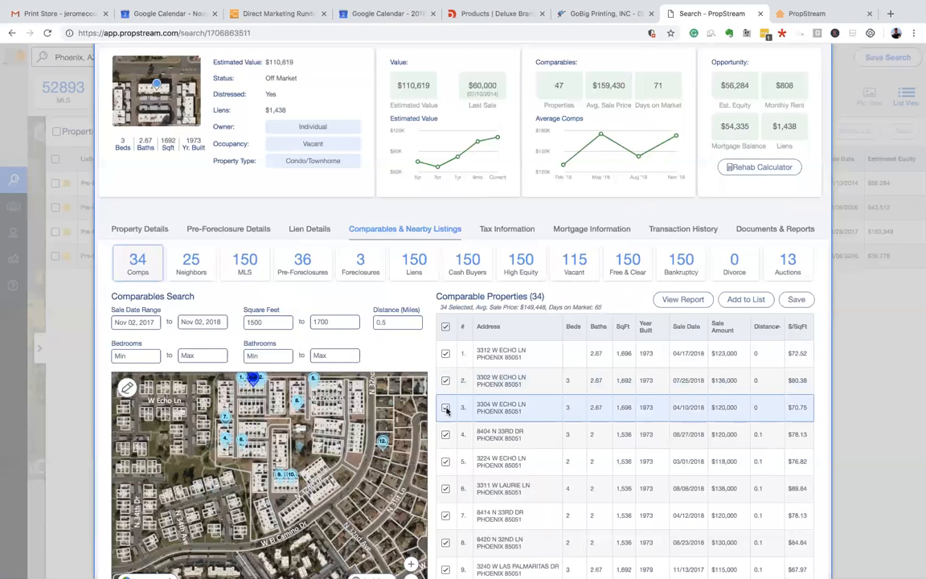
scroll(273, 443, up, 3)
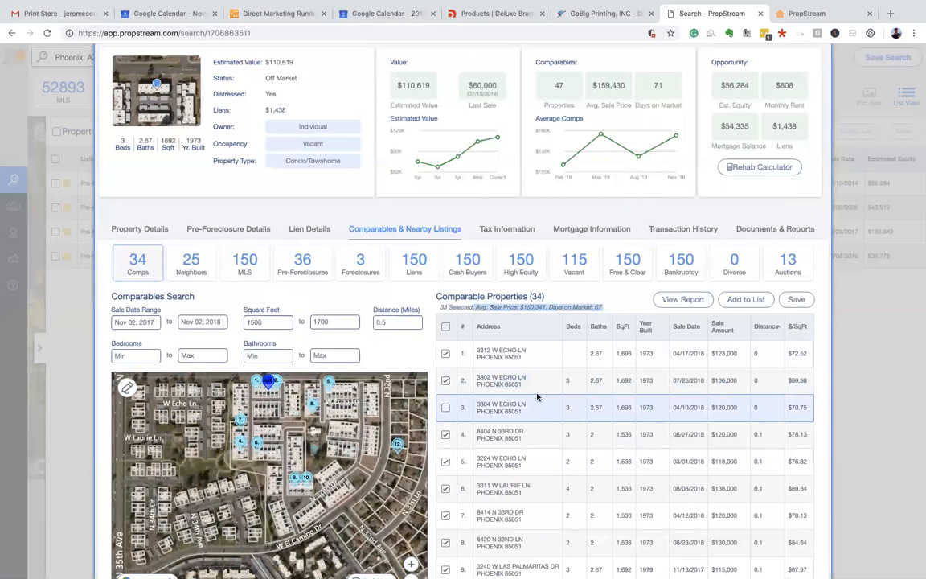
scroll(538, 397, down, 3)
scroll(602, 458, down, 1)
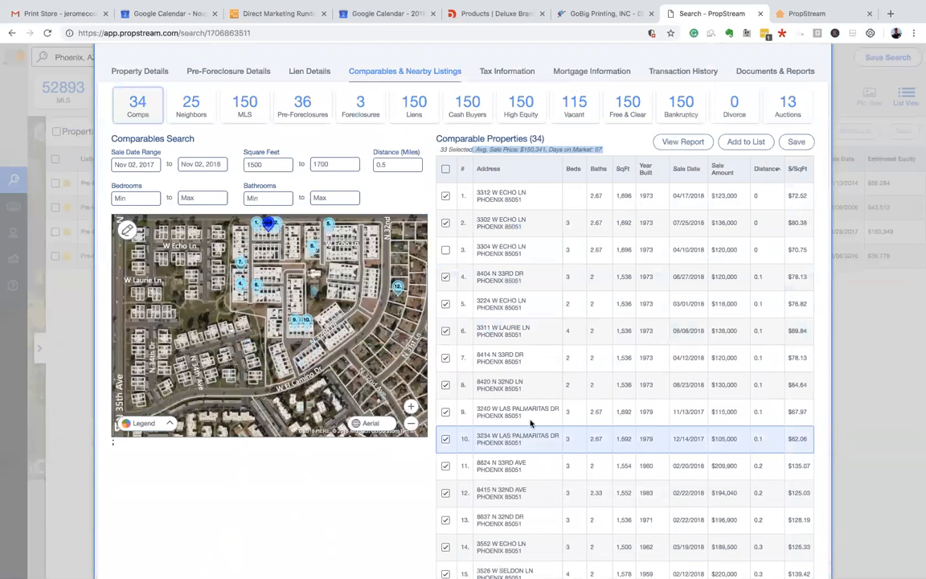
drag(711, 413, 737, 412)
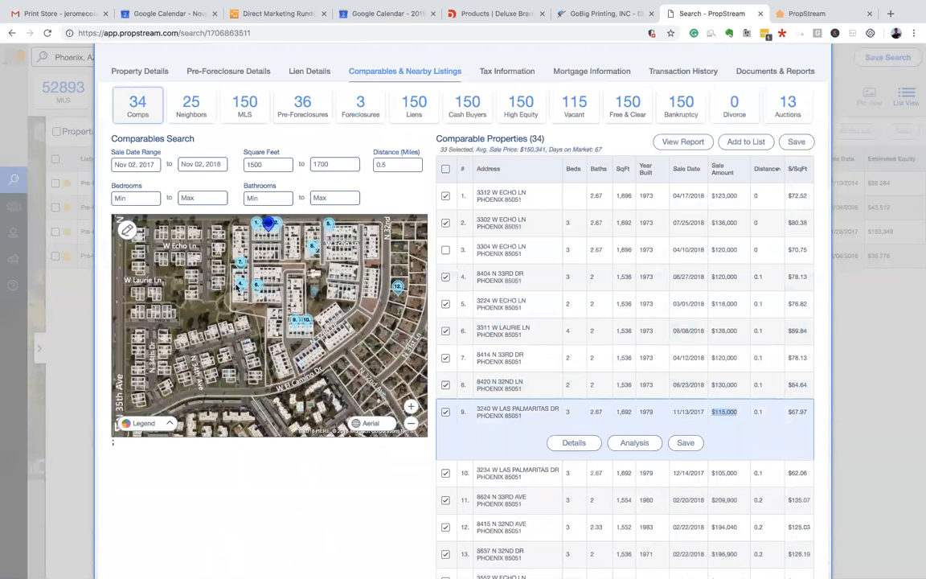
scroll(706, 289, up, 1)
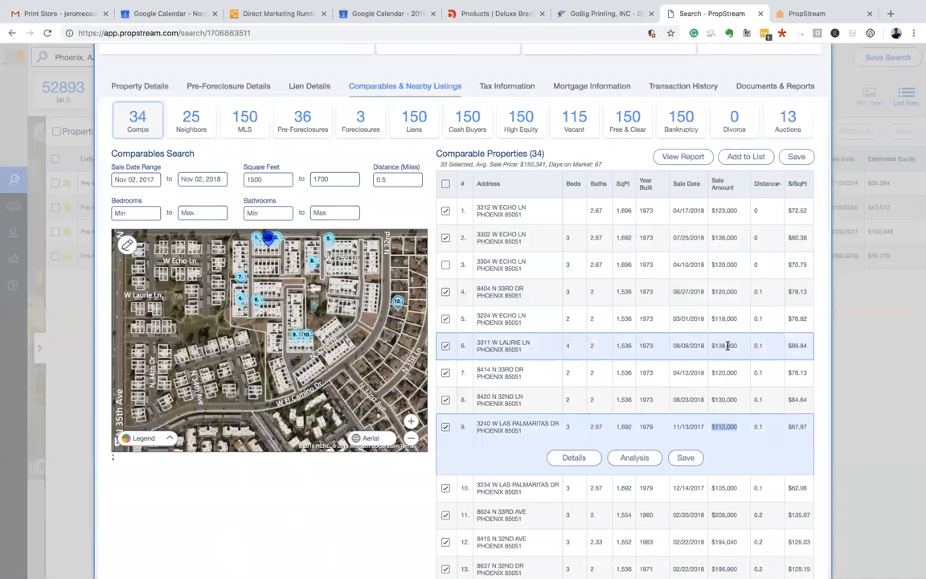
scroll(402, 116, up, 5)
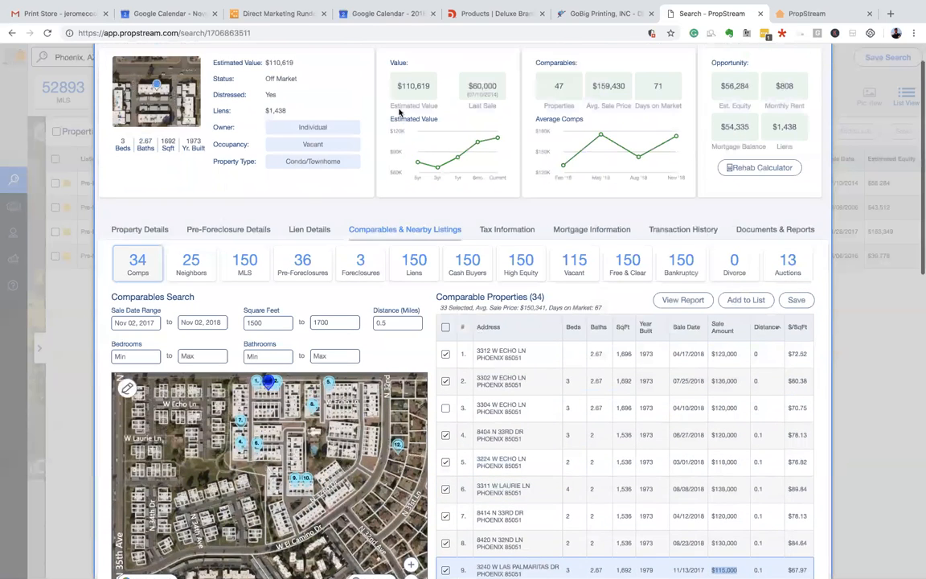
scroll(455, 137, down, 3)
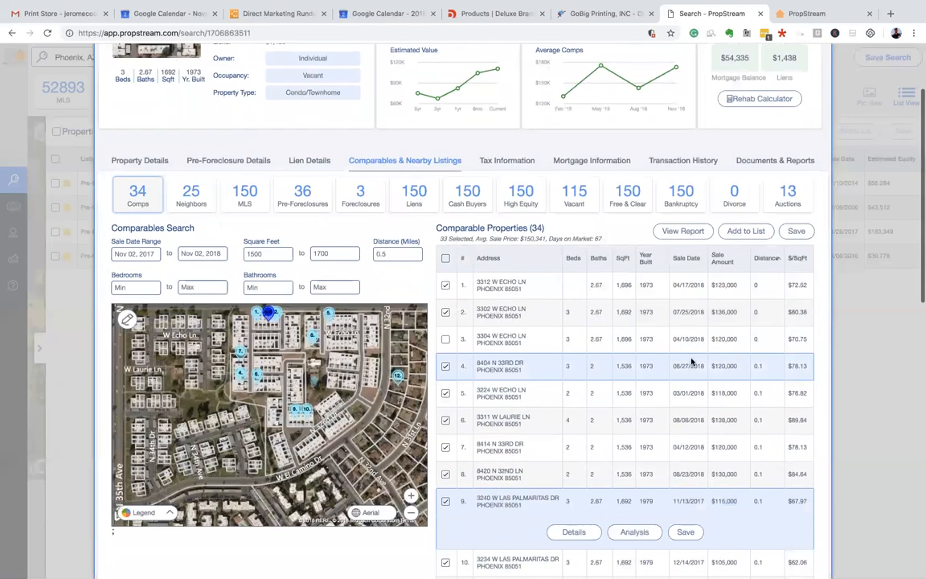
click(589, 425)
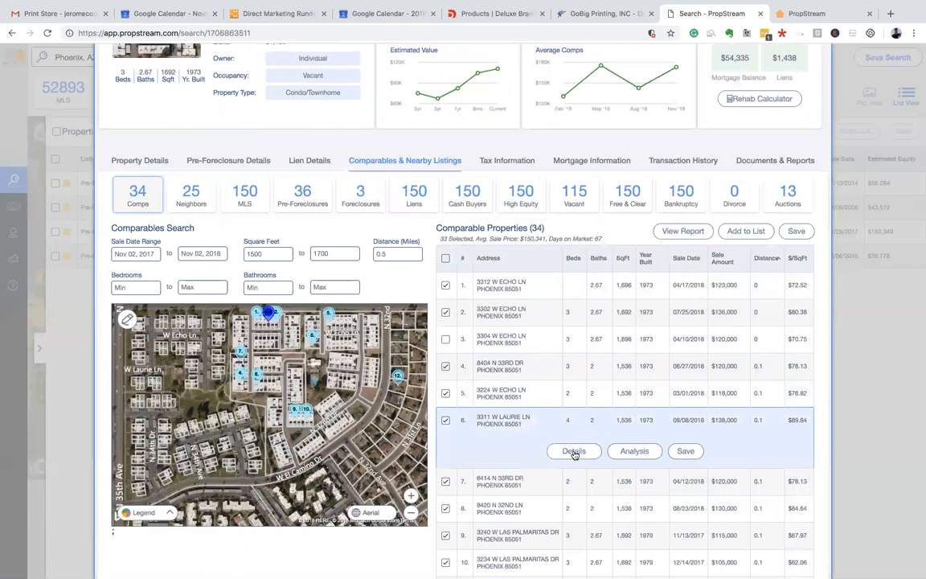
click(575, 453)
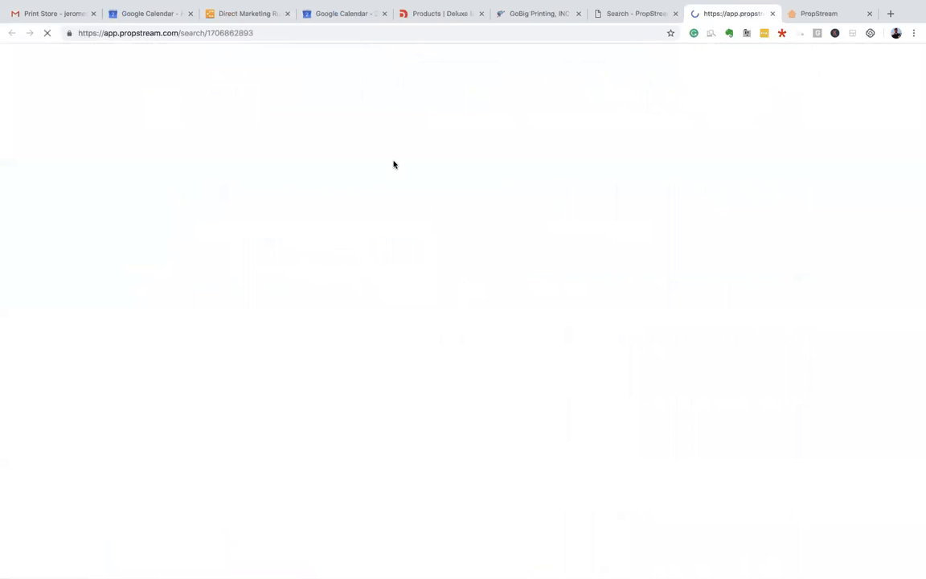
click(634, 14)
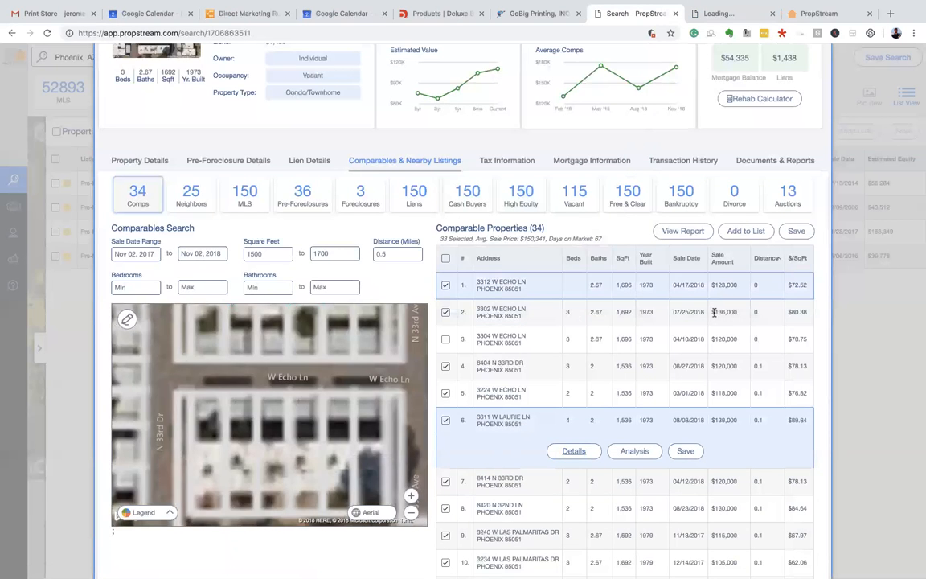
scroll(309, 376, up, 3)
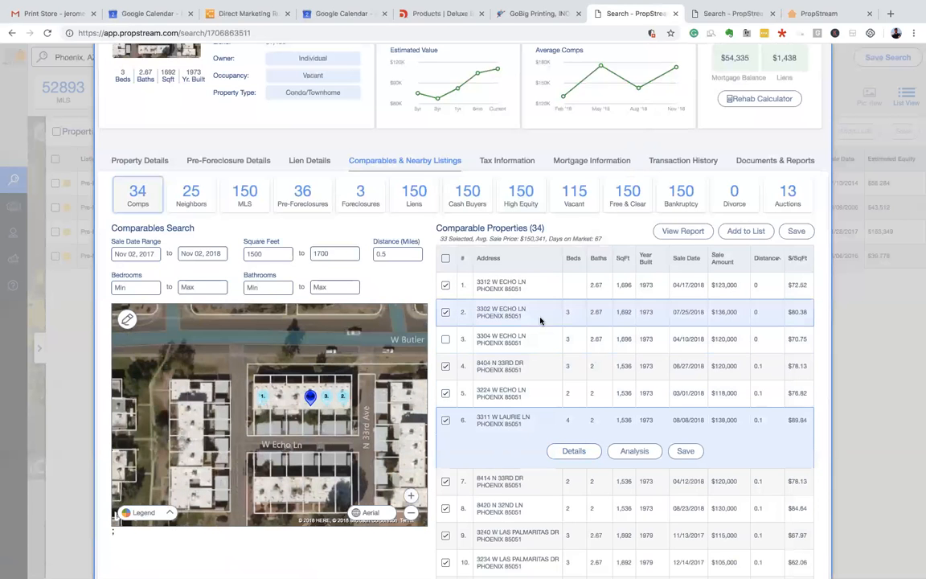
scroll(385, 210, up, 1)
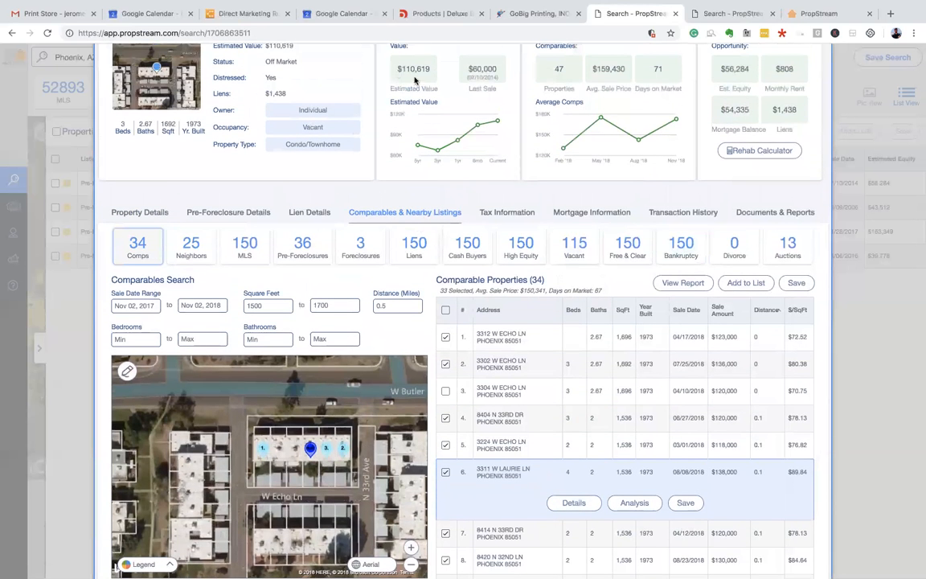
scroll(599, 322, down, 1)
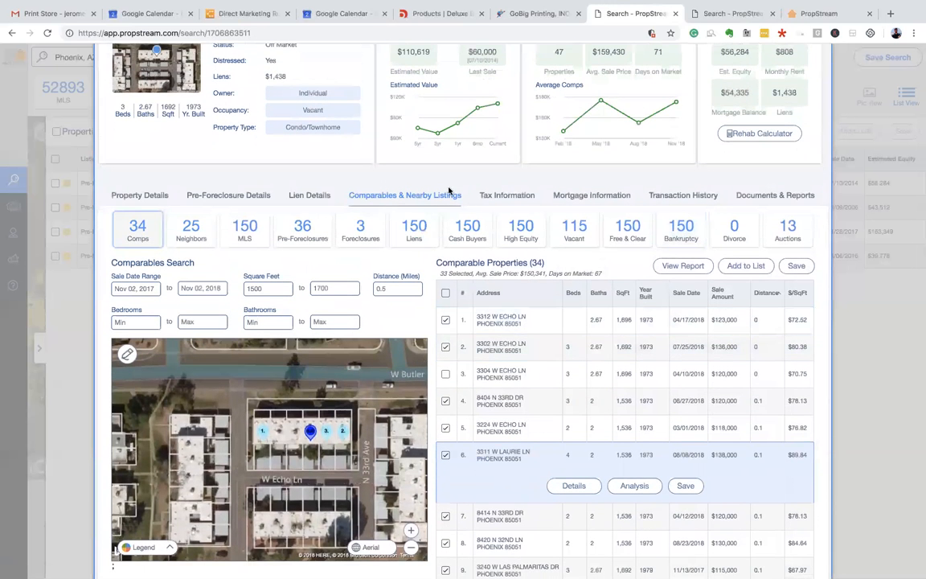
mouse_move(492, 111)
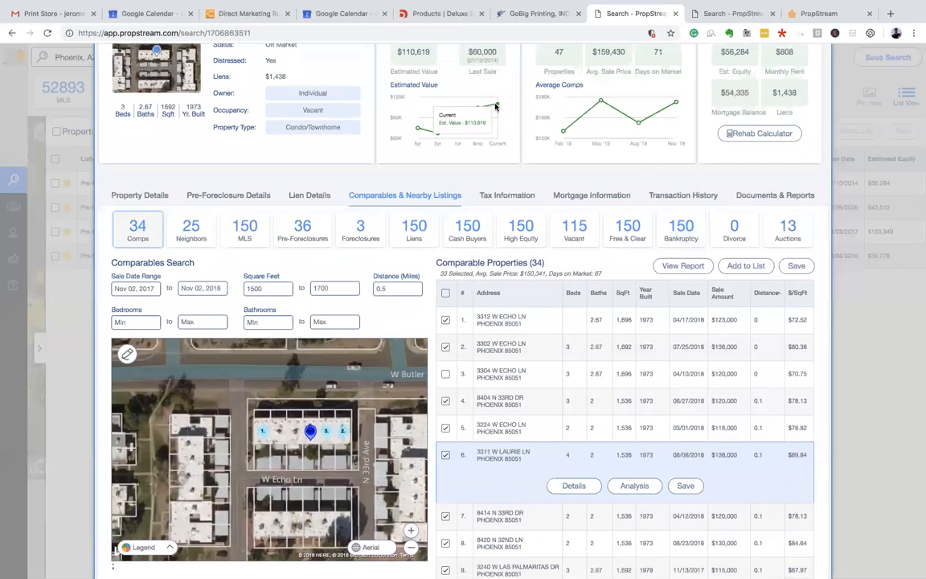
scroll(396, 129, up, 3)
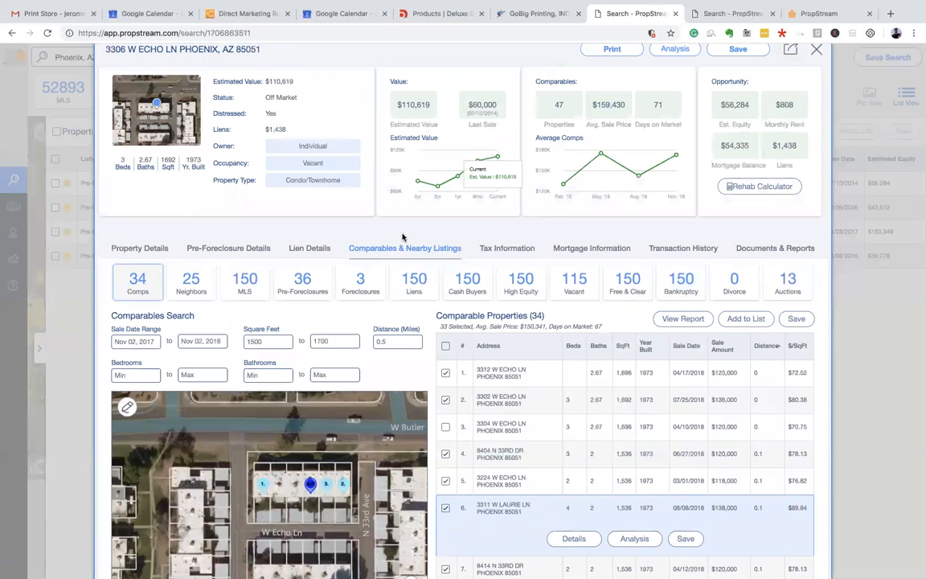
click(655, 402)
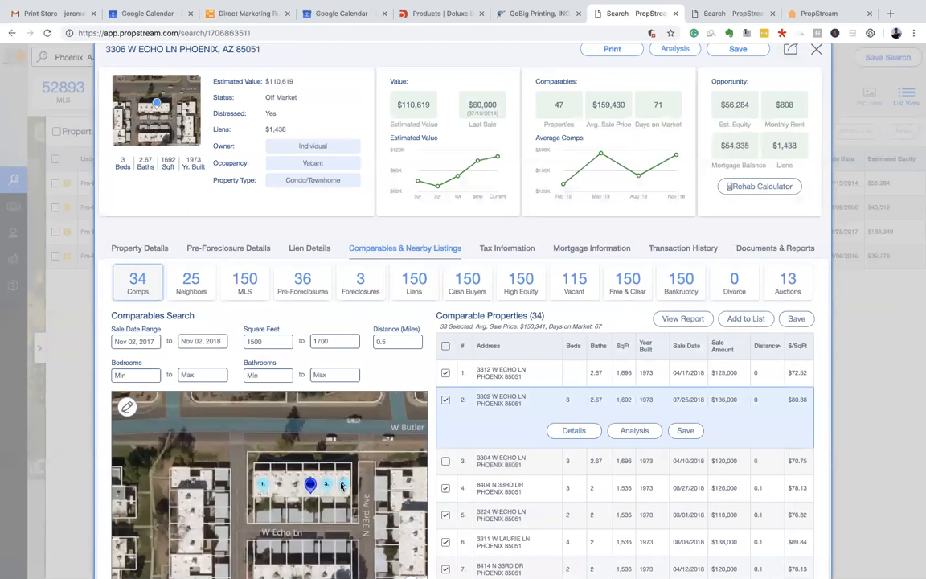
click(494, 458)
click(564, 458)
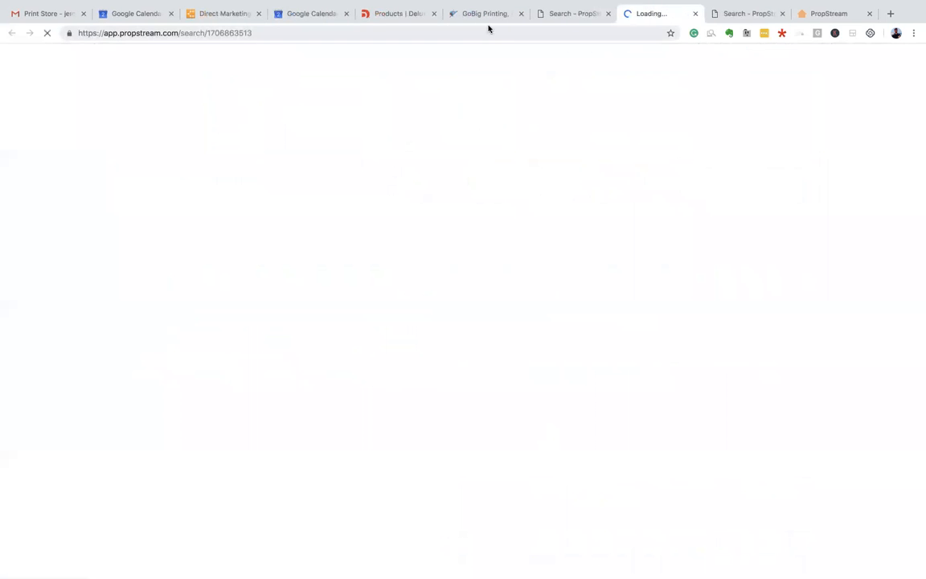
click(733, 14)
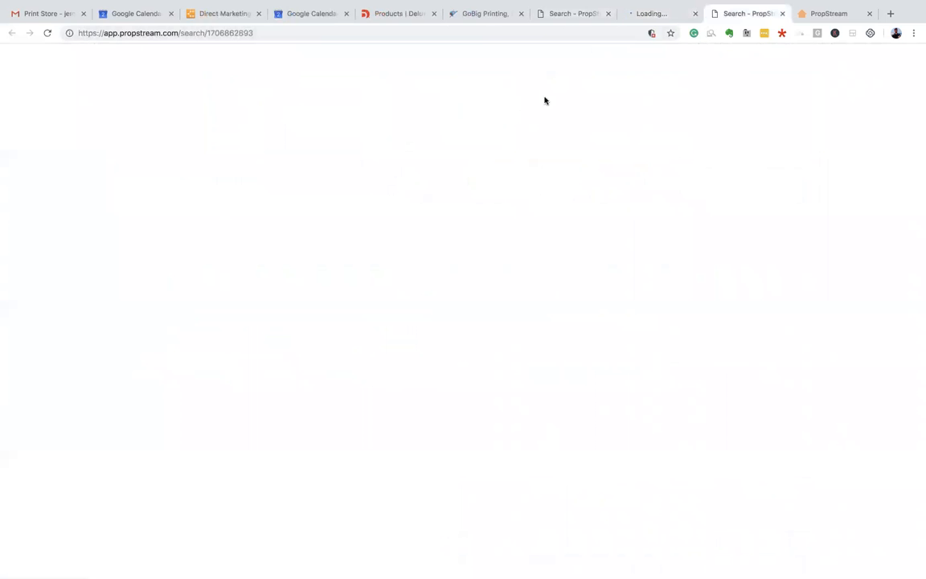
click(651, 15)
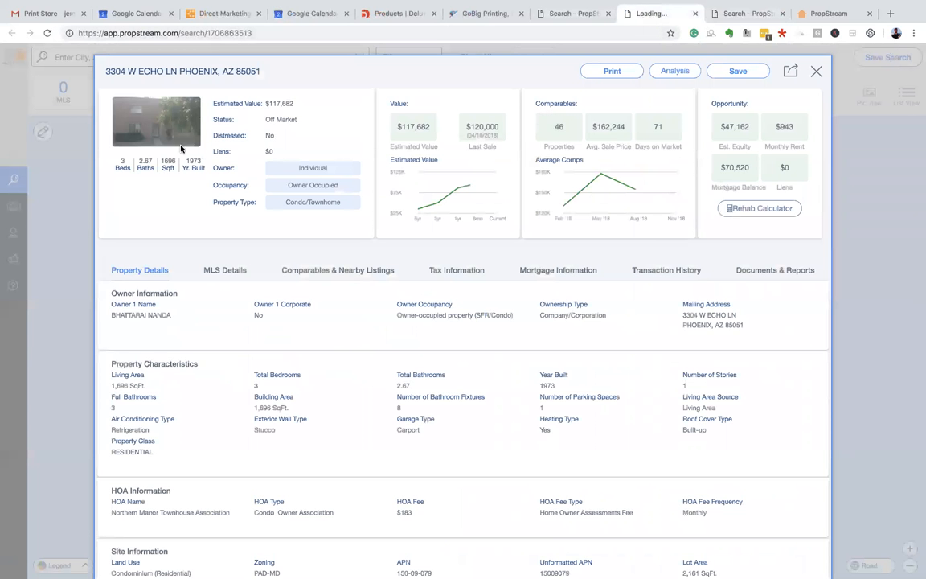
click(173, 131)
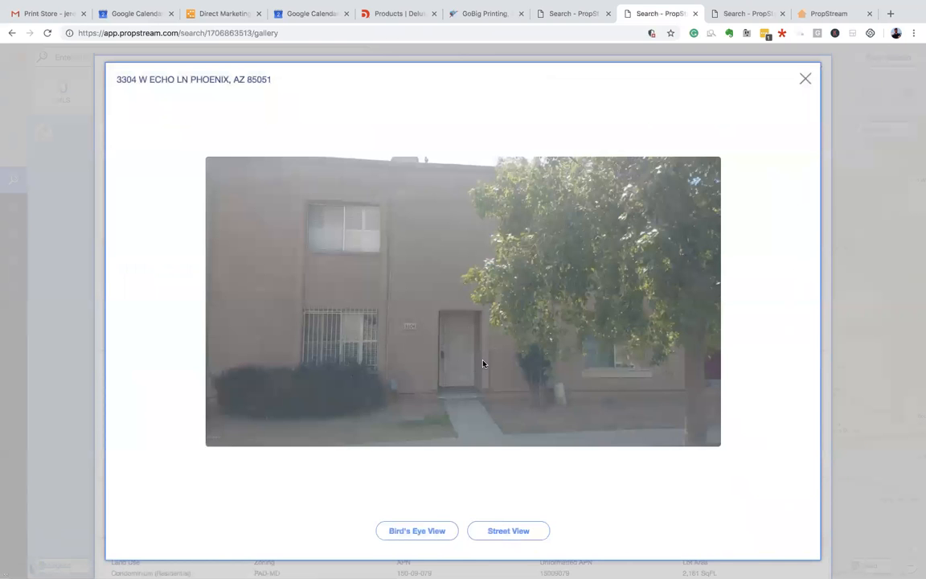
click(805, 78)
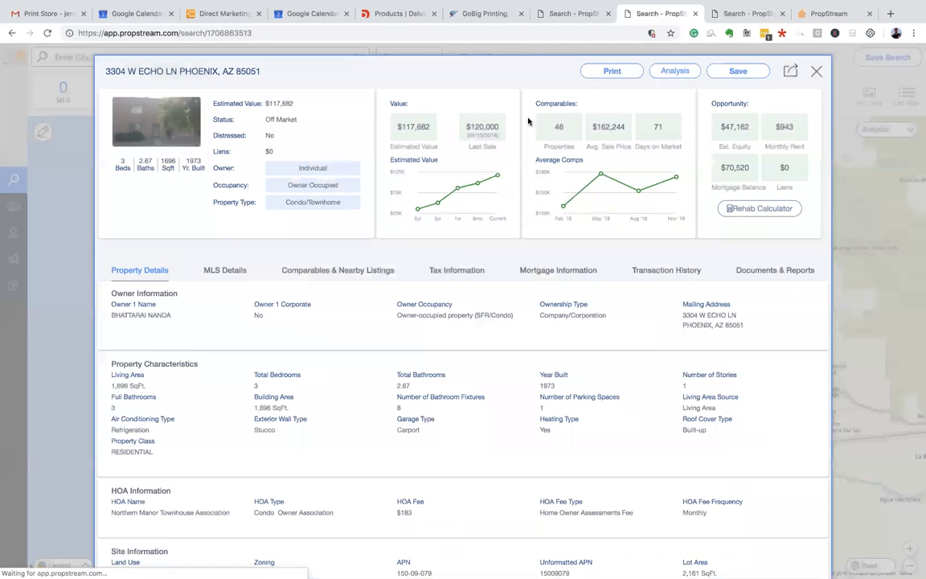
click(719, 12)
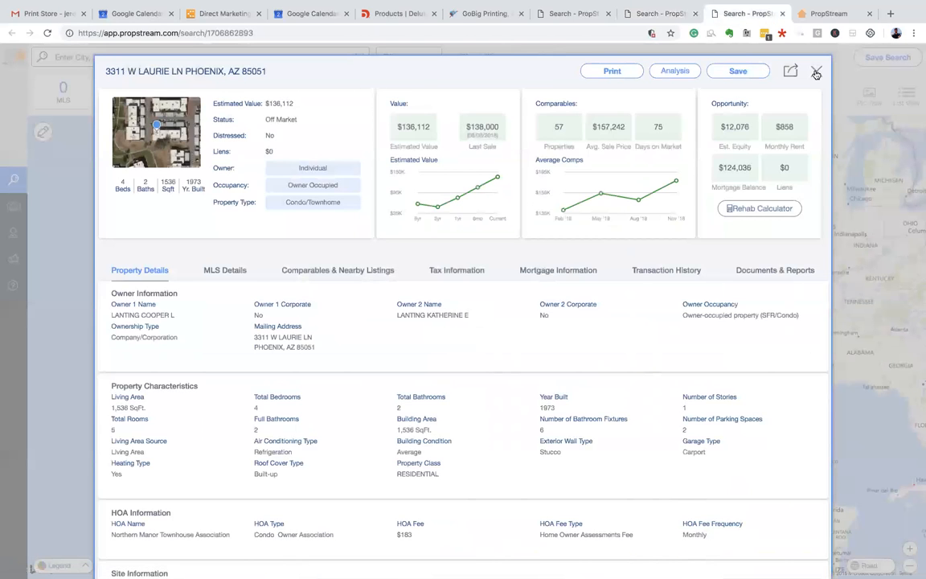
click(574, 14)
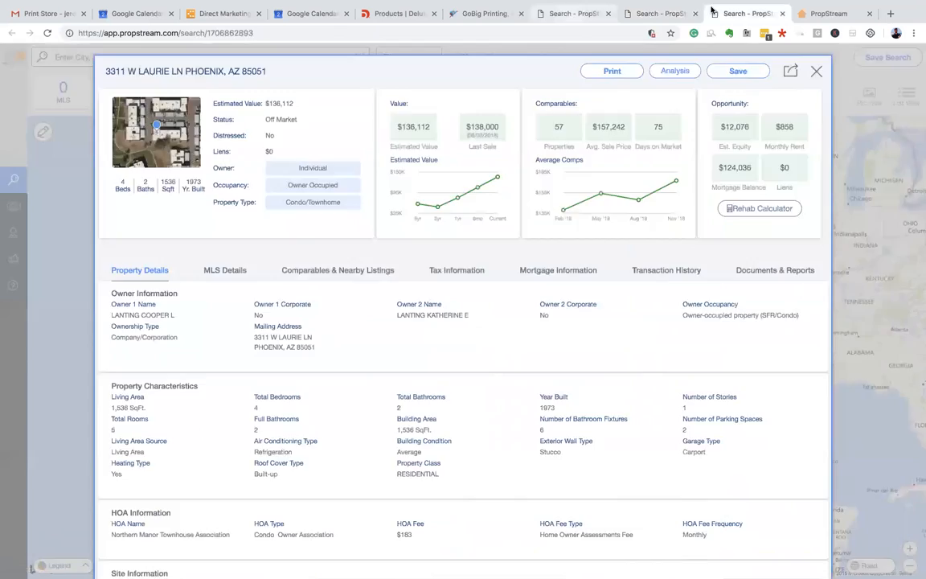
click(783, 15)
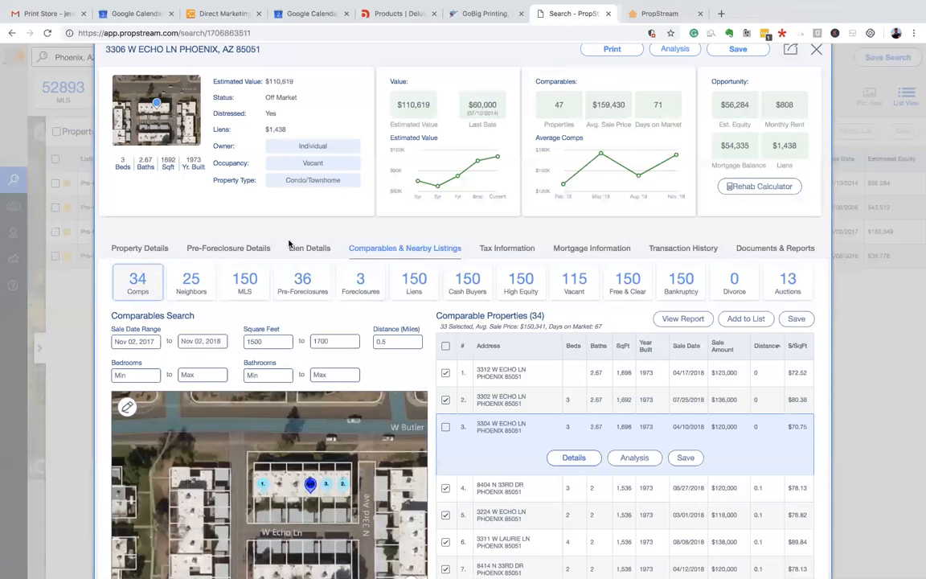
click(237, 294)
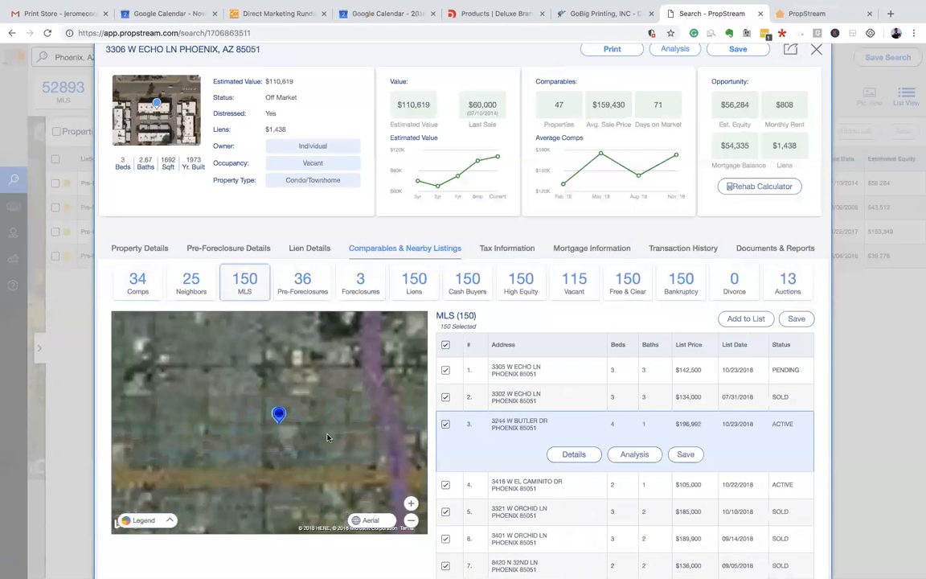
scroll(261, 400, up, 5)
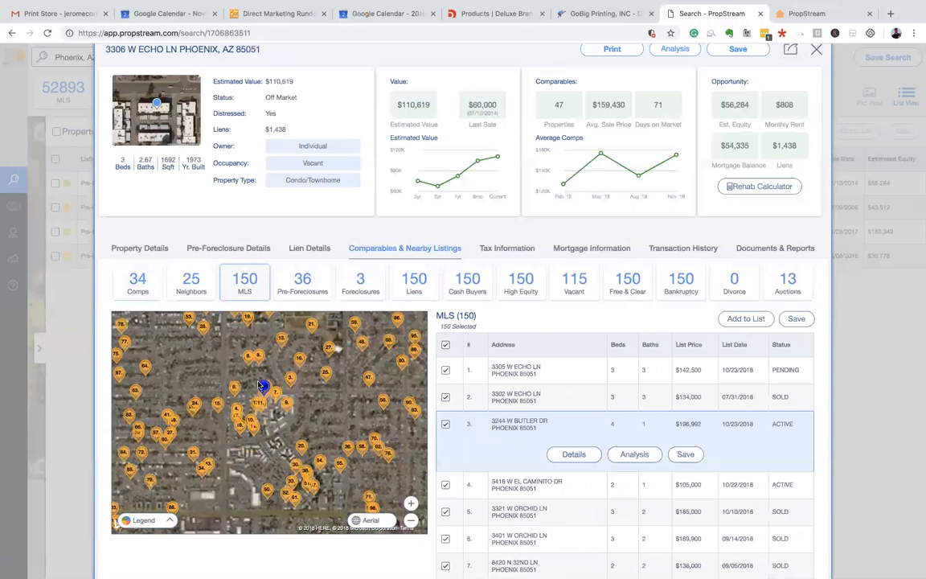
scroll(283, 441, up, 2)
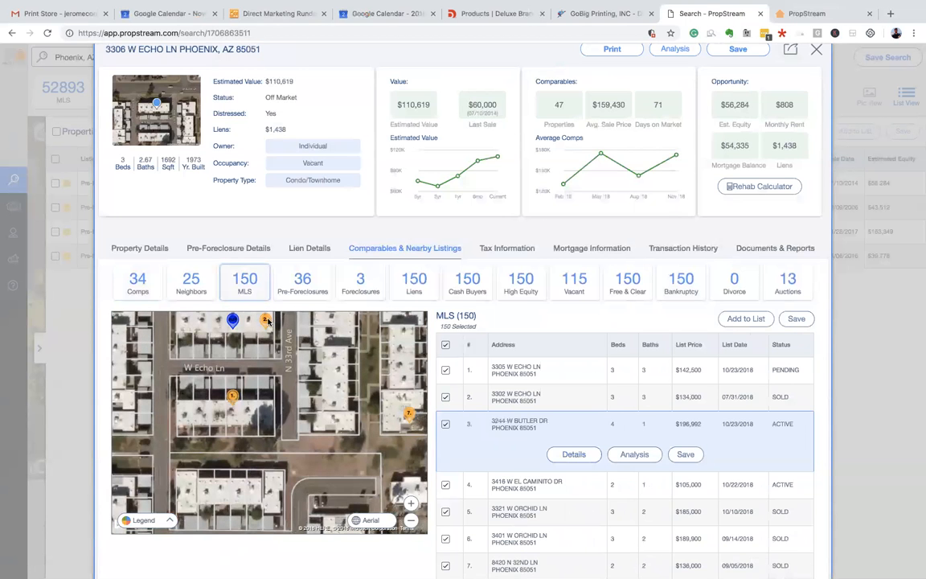
scroll(580, 358, down, 1)
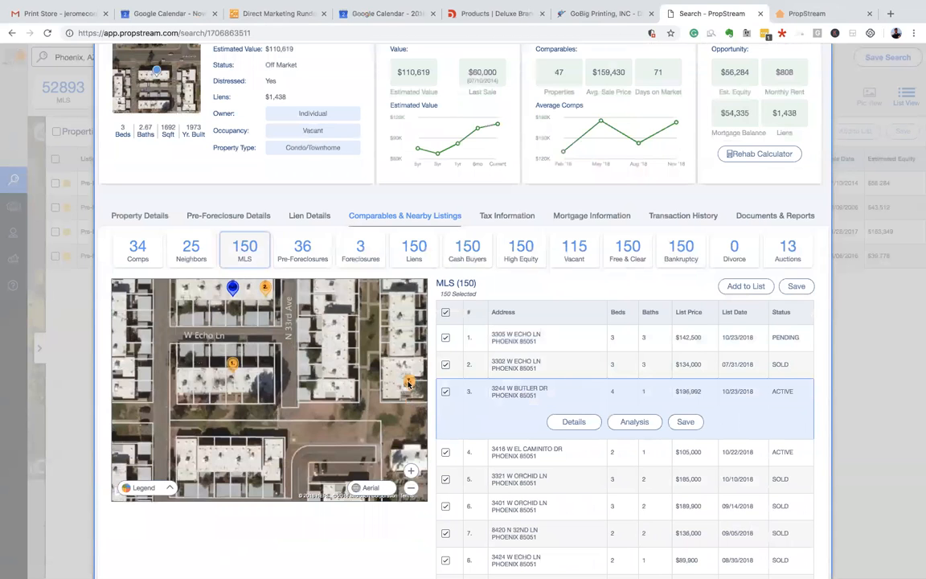
click(558, 337)
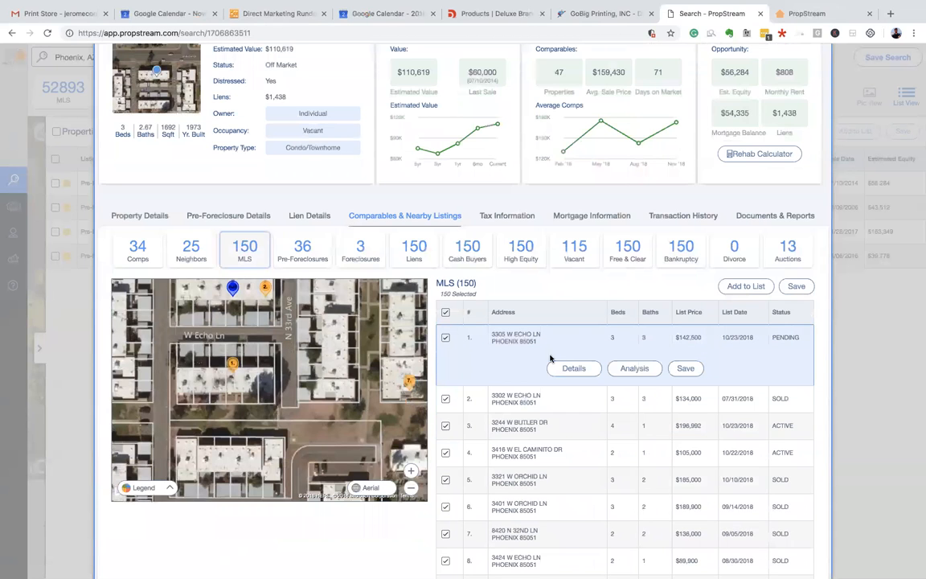
click(582, 371)
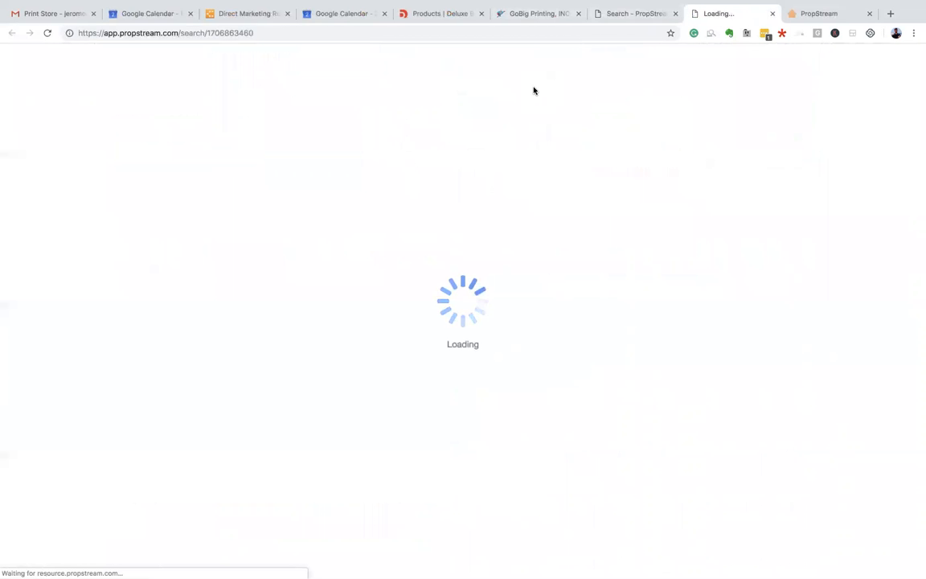
click(612, 23)
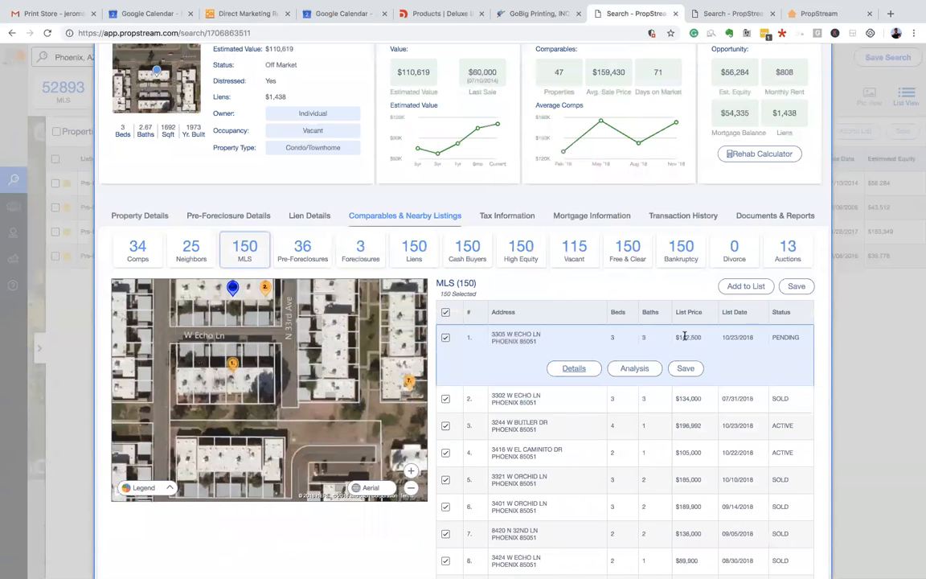
click(733, 16)
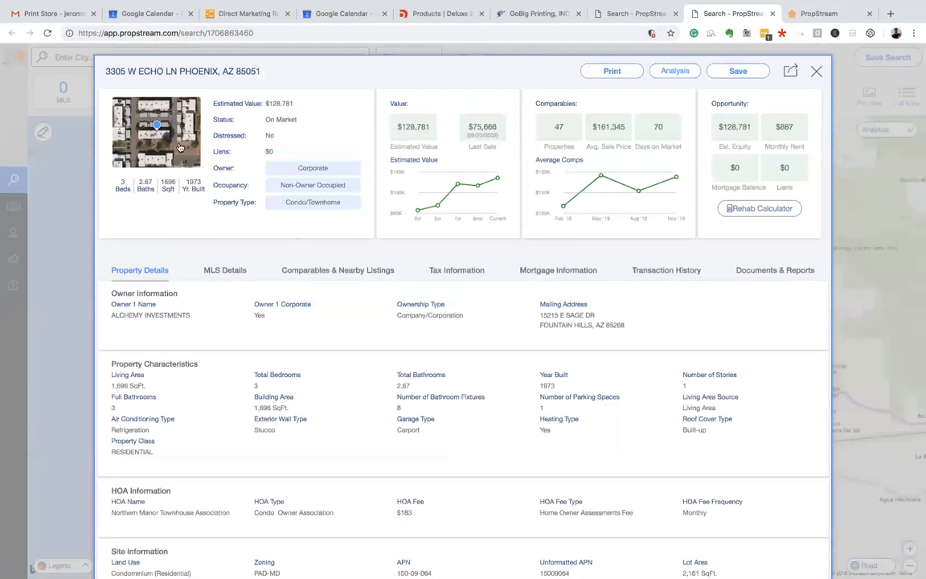
click(773, 13)
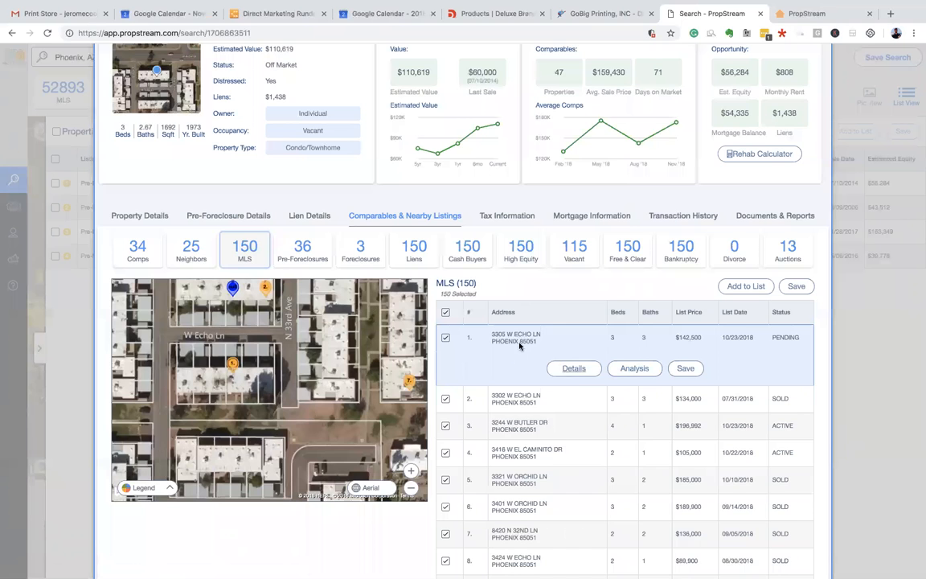
- Scroll through the 150 nearby MLS listings and shift the comparables map slightly
scroll(580, 367, up, 1)
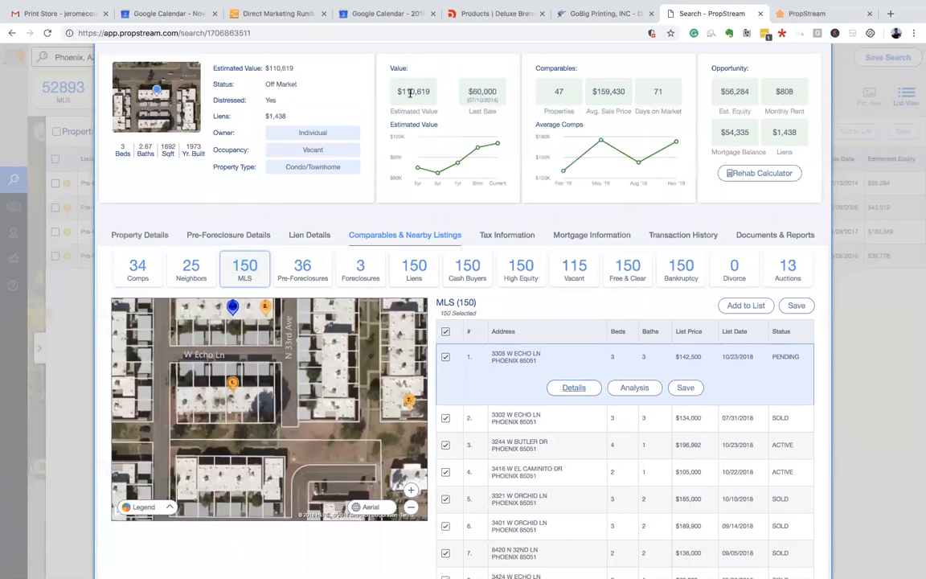
scroll(705, 442, down, 1)
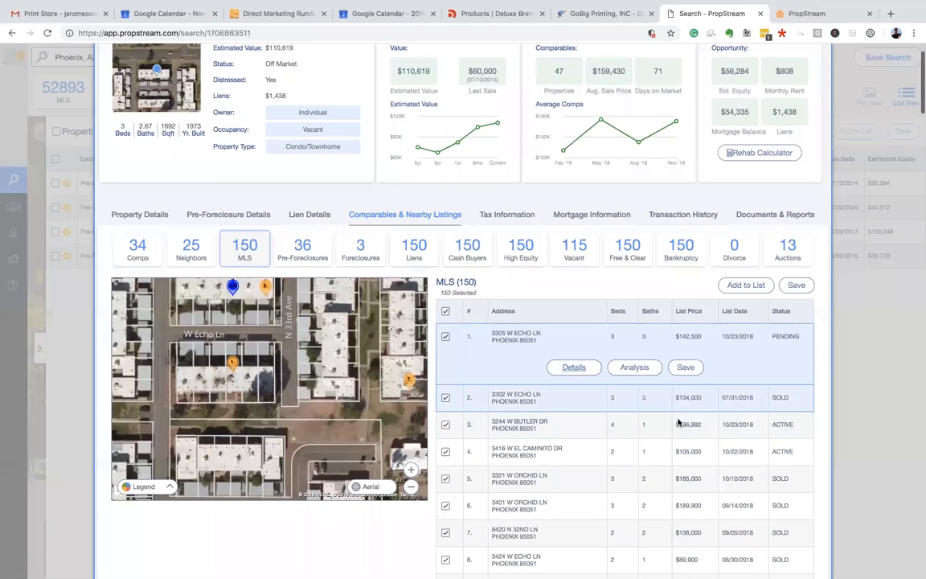
scroll(695, 434, down, 1)
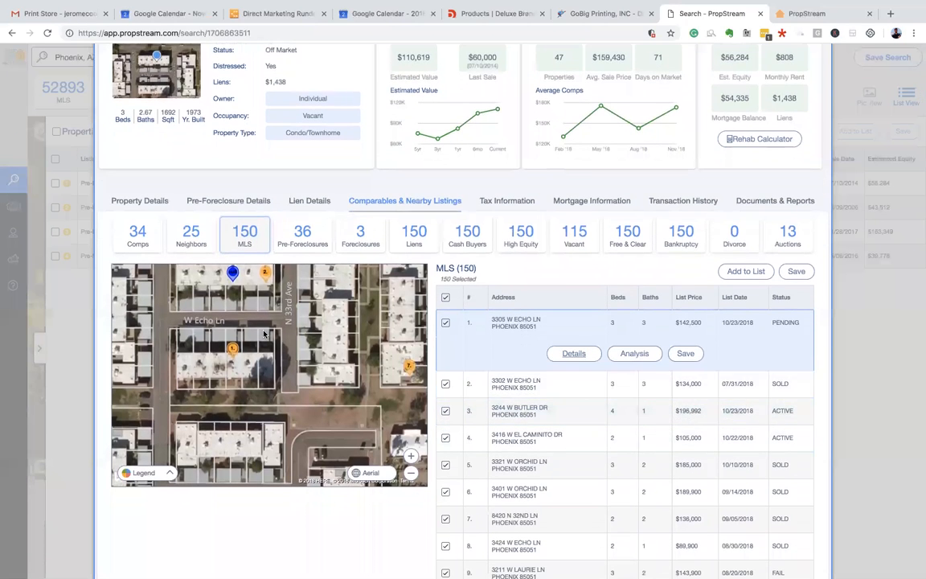
drag(264, 331, 254, 372)
scroll(364, 234, up, 3)
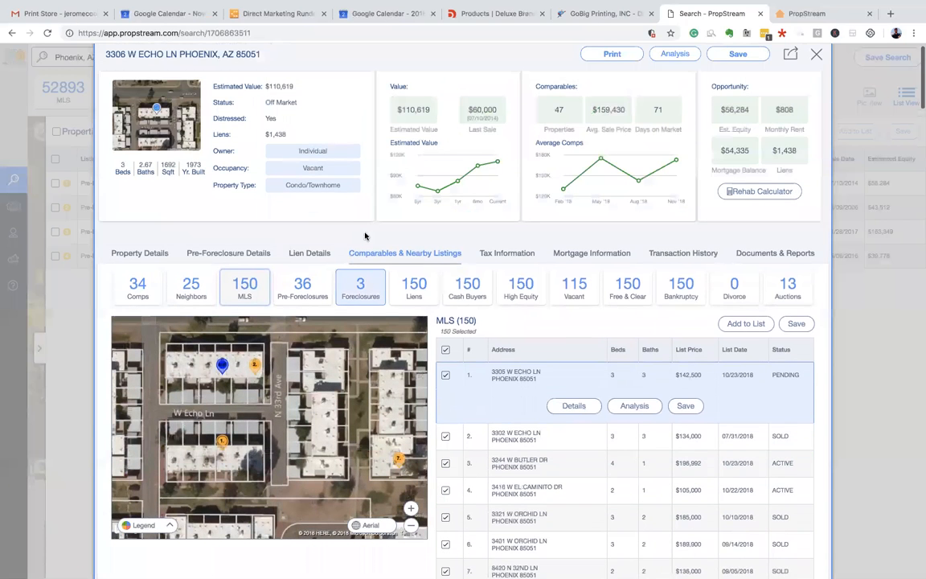
click(814, 64)
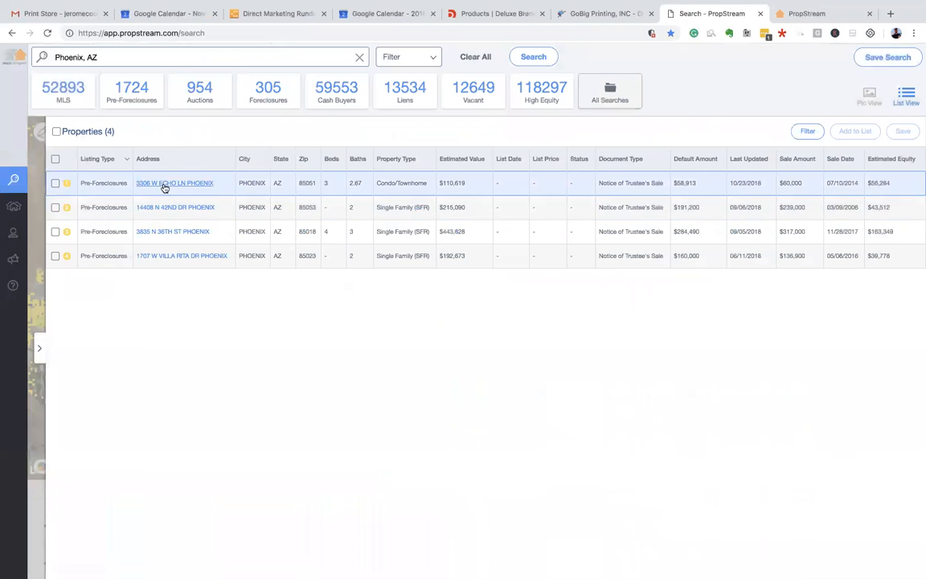
click(178, 208)
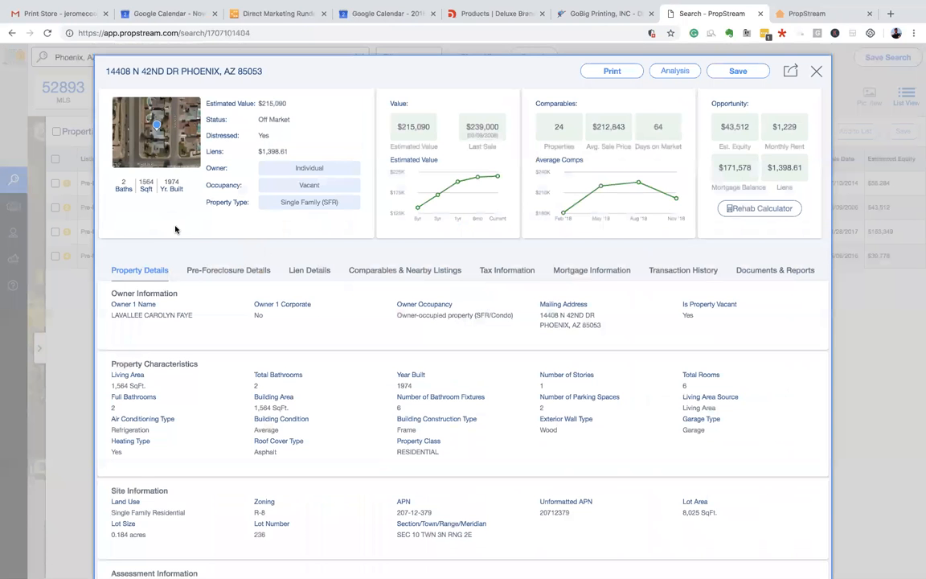
scroll(201, 241, down, 1)
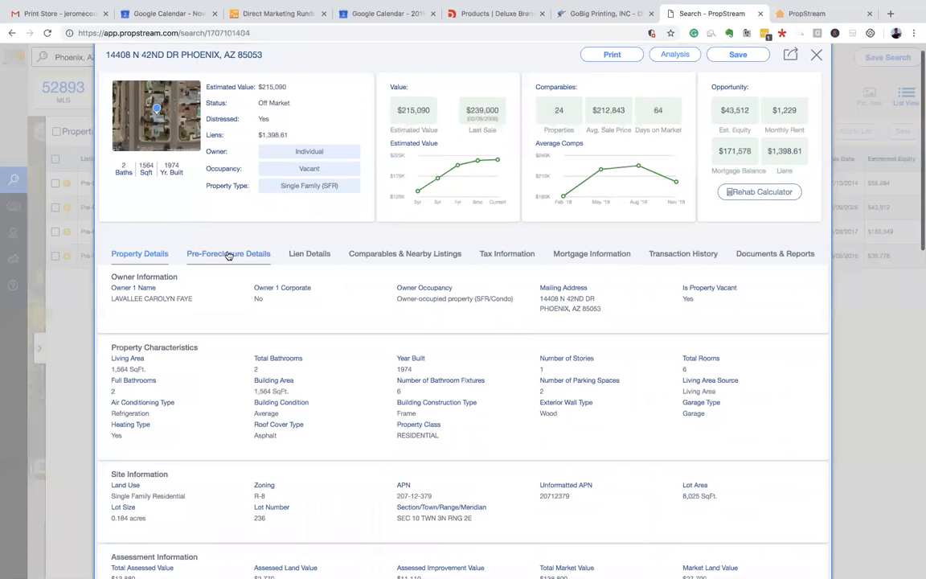
click(267, 253)
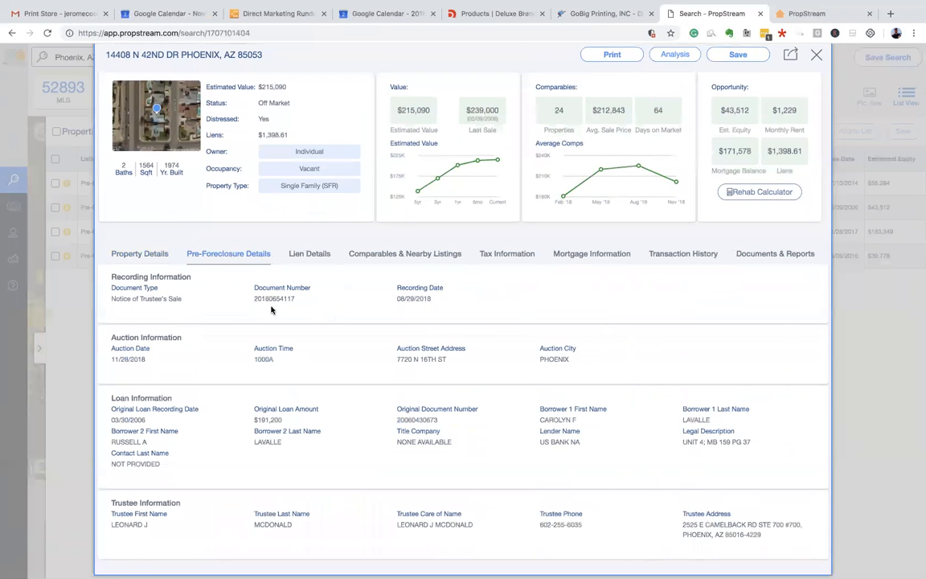
scroll(185, 337, down, 1)
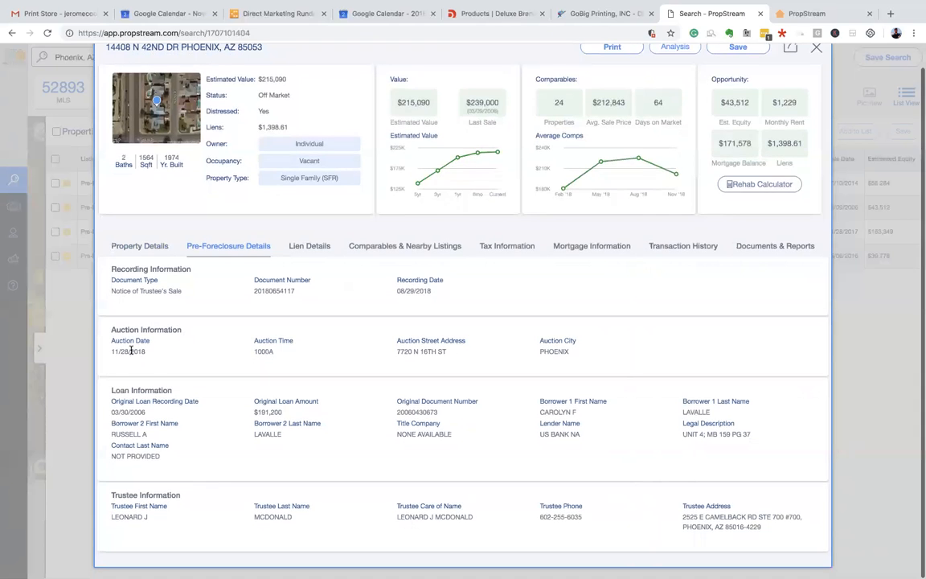
drag(112, 352, 152, 354)
click(154, 353)
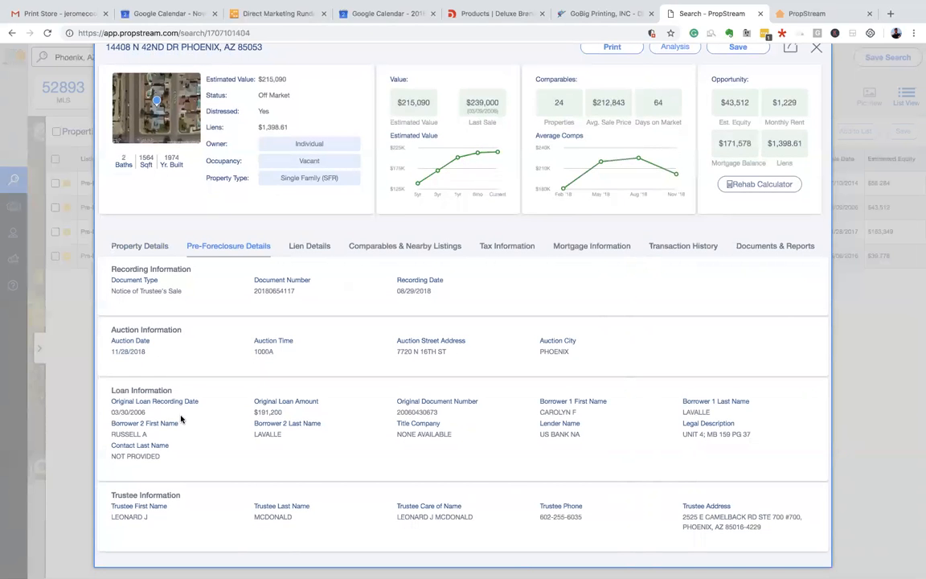
- View its lien details: a $1,398.61 County/City Tax Lien recorded 02/13/2018
scroll(181, 354, up, 2)
scroll(215, 346, down, 2)
scroll(325, 363, up, 1)
click(313, 262)
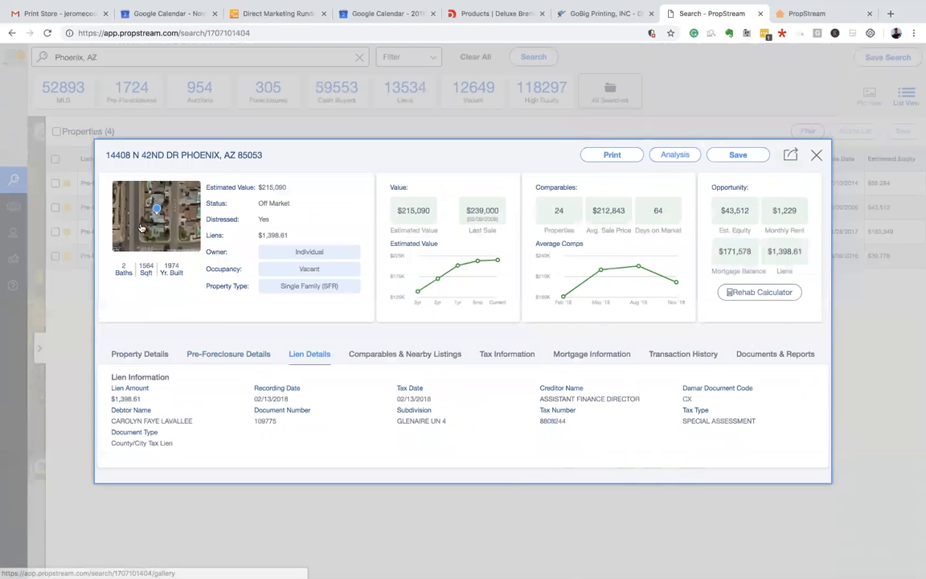
- Recheck the pre-foreclosure details, noting the $239,000 last sale and $215,090 estimated value
click(205, 354)
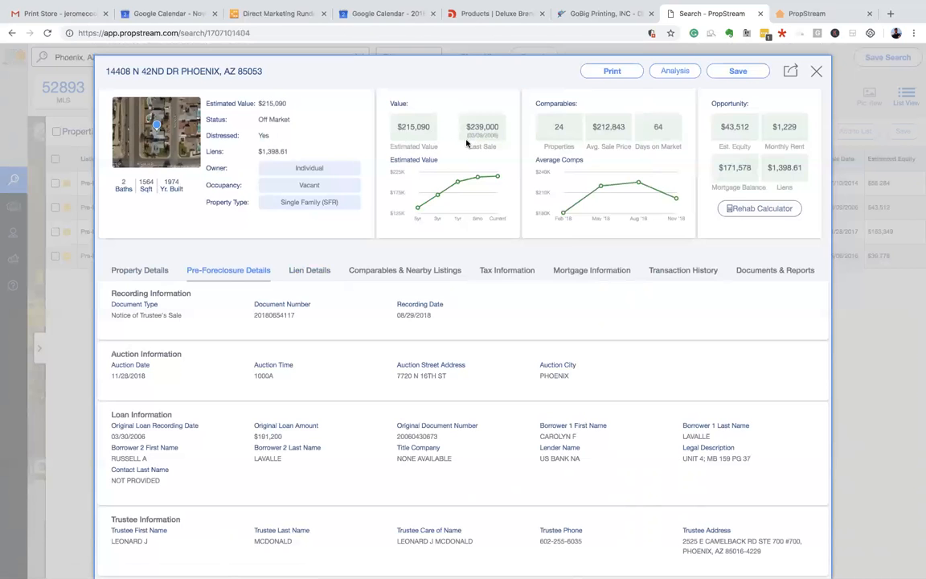
drag(468, 135, 497, 135)
drag(467, 127, 496, 126)
drag(399, 127, 431, 127)
click(424, 139)
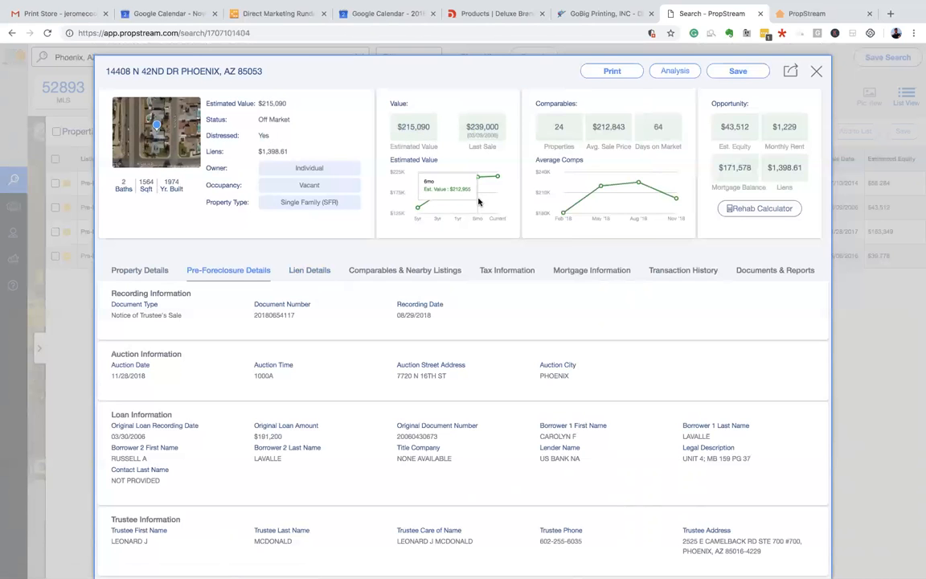
click(399, 272)
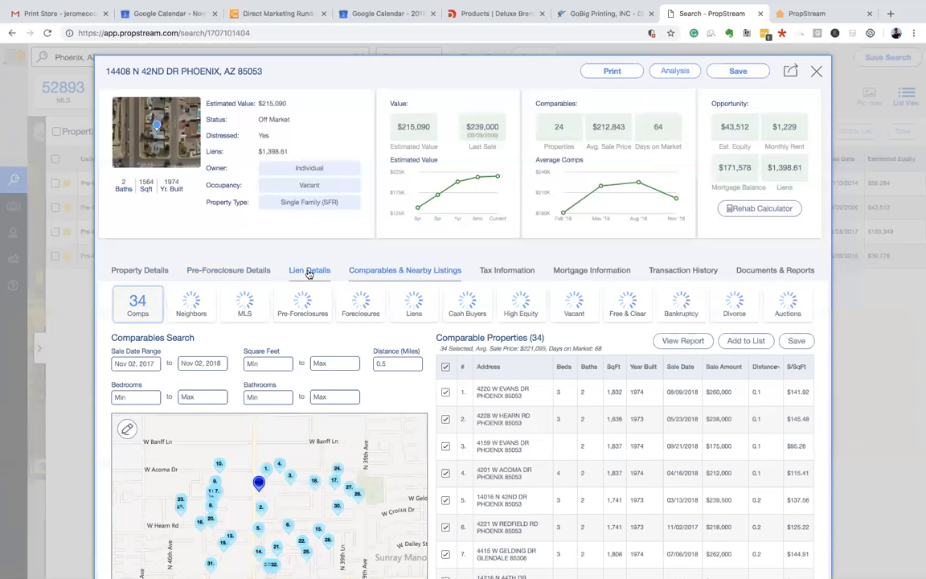
drag(468, 126, 508, 148)
click(376, 155)
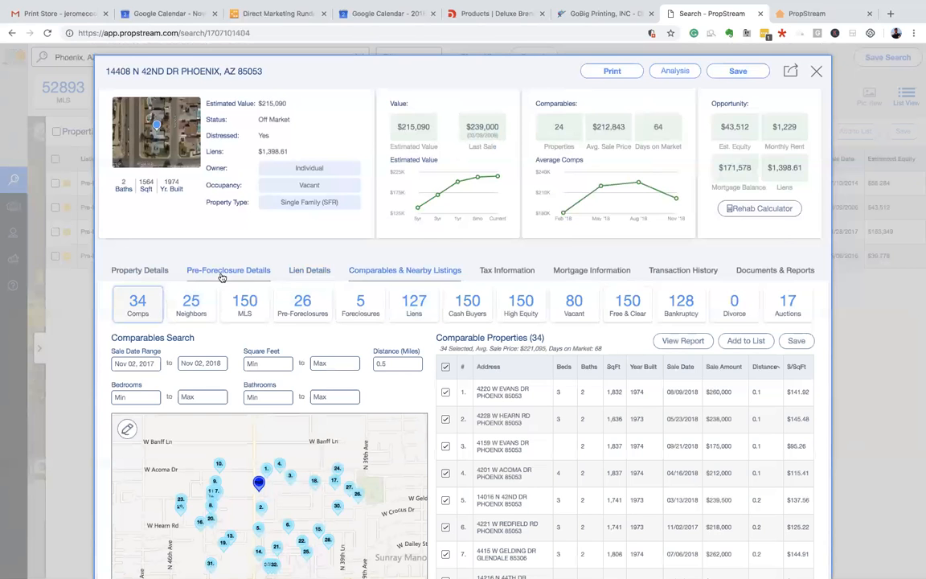
click(519, 271)
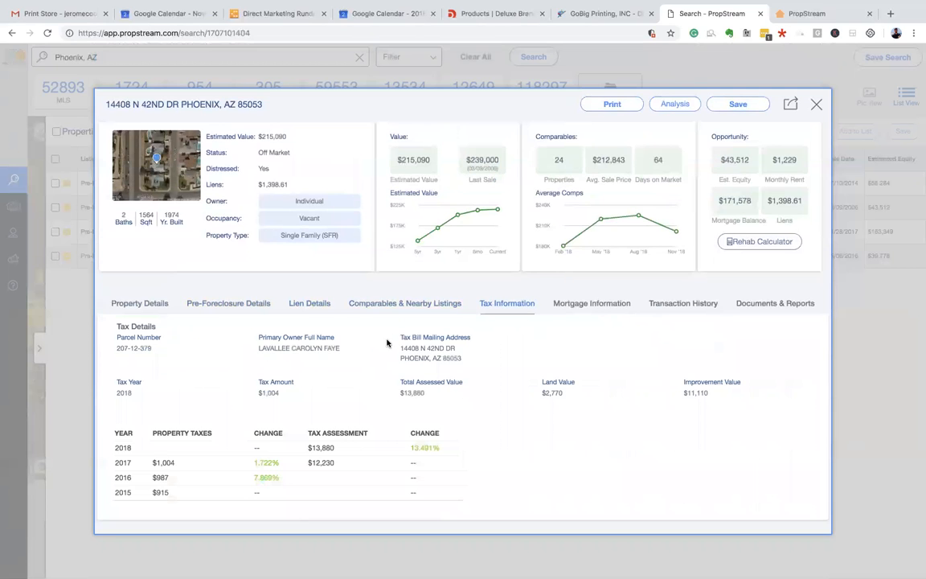
click(566, 304)
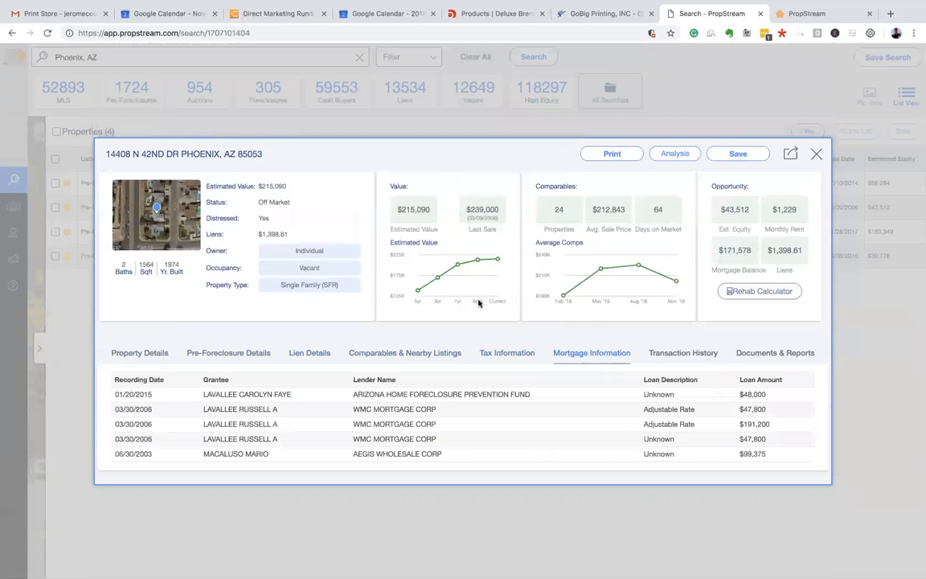
click(688, 357)
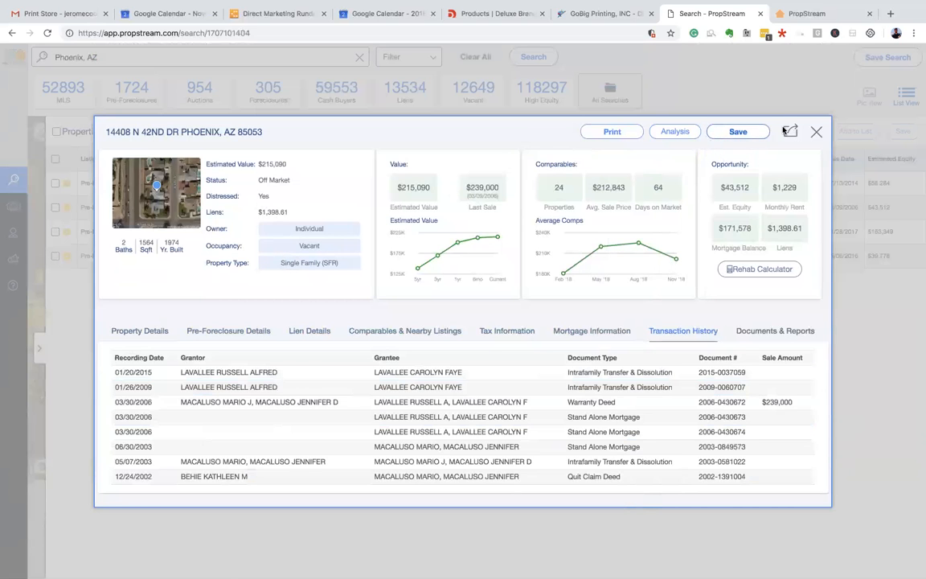
click(815, 130)
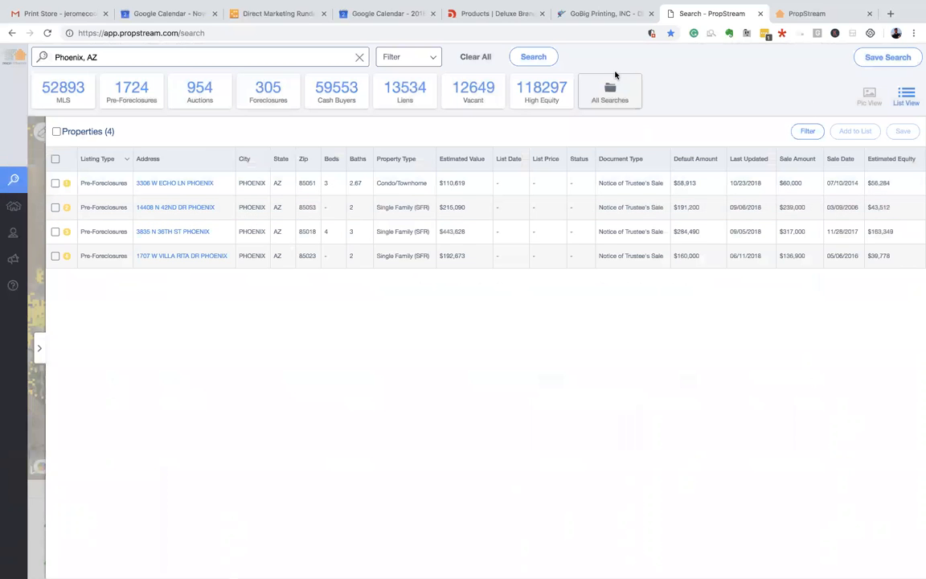
- Name a new saved search 'Phoenix AZ - SFR/Condo - Vacant - NOD/NOT' and copy that name into Details
click(882, 59)
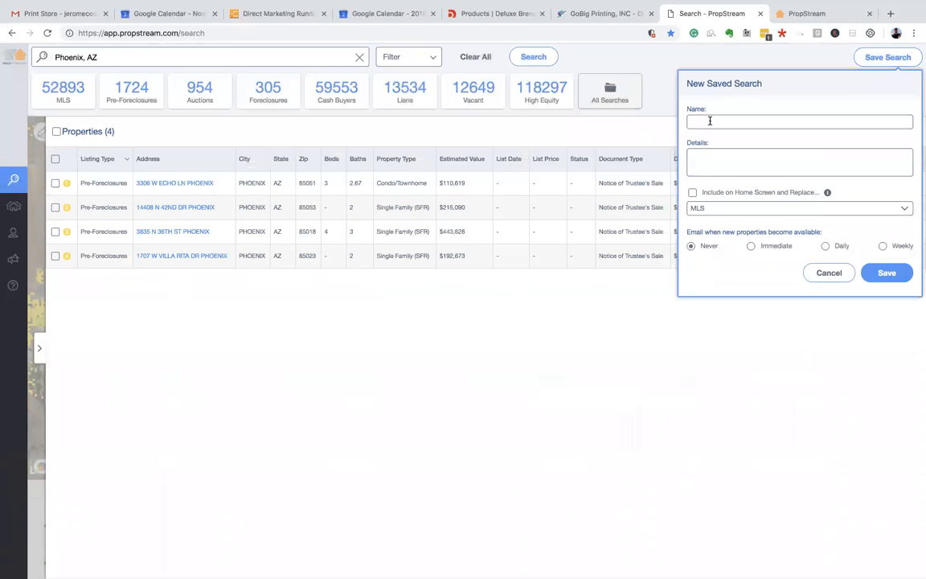
click(709, 121)
text(Pho)
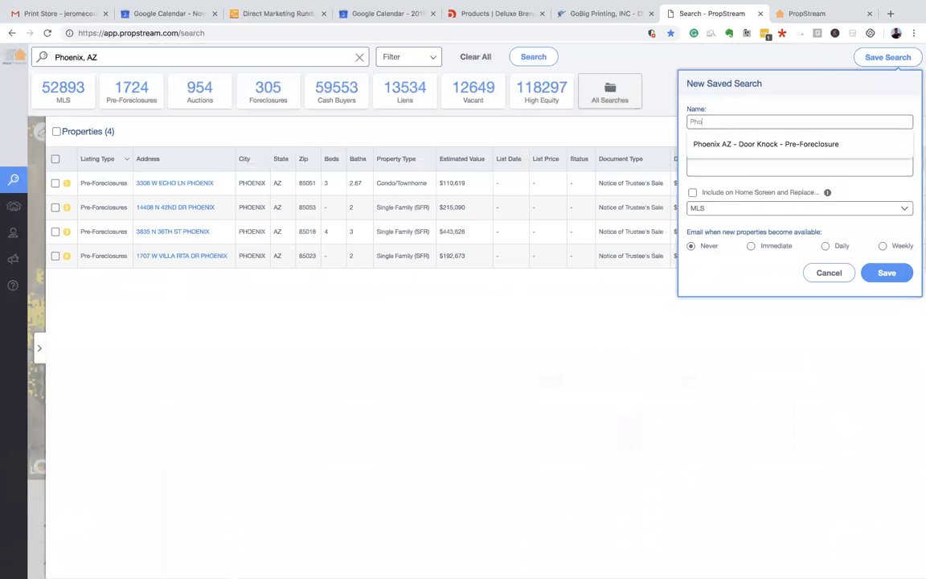
text(enix AZ - SFR/Condo - Vacant)
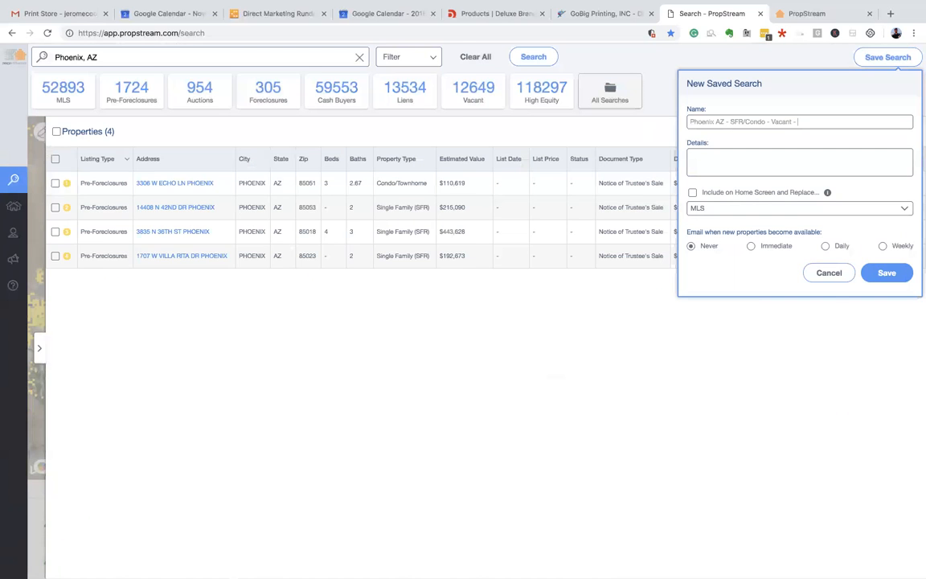
text( - NOD/NOT)
triple_click(744, 119)
key(ctrl+c)
click(732, 159)
key(ctrl+v)
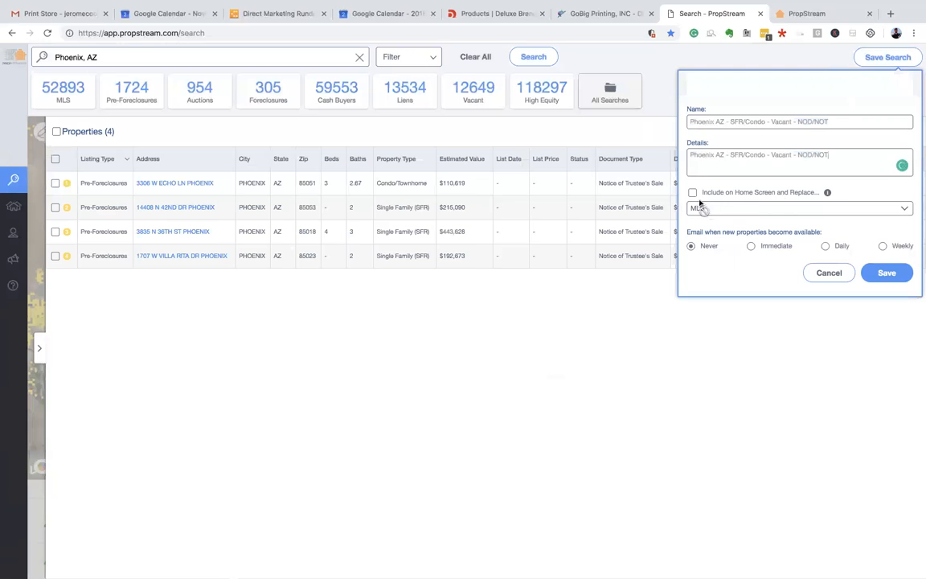
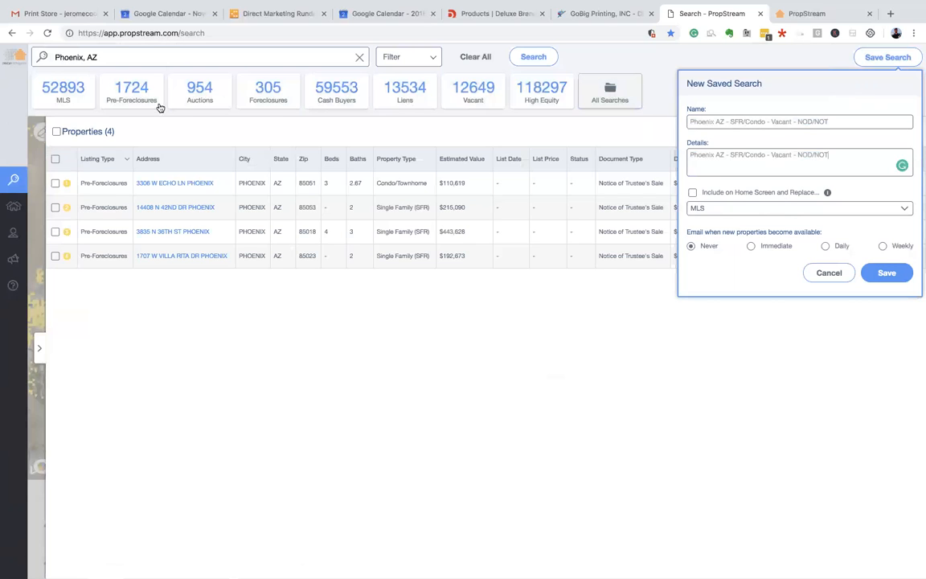
- Leave the search off the home screen, choose daily e-mail alerts, and save it
click(693, 193)
click(711, 207)
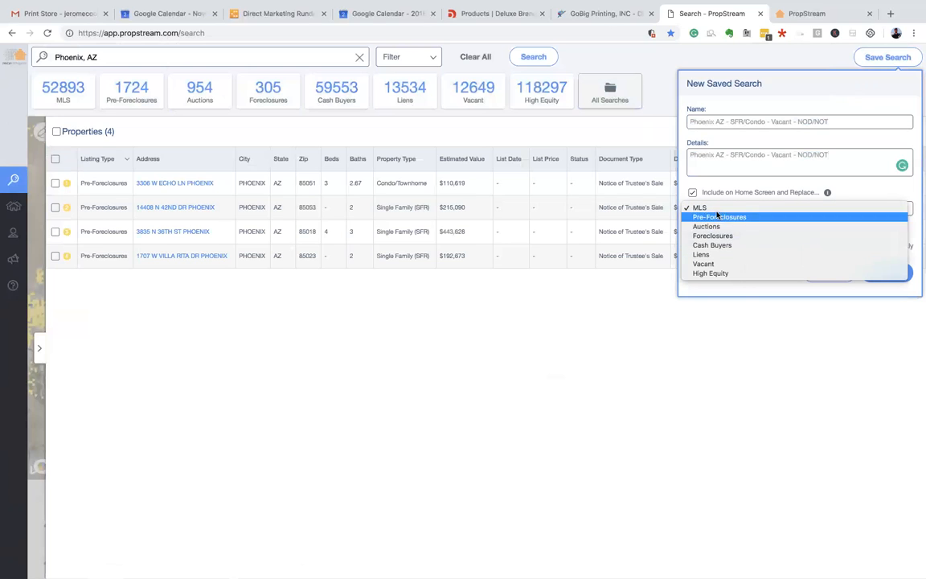
click(771, 190)
click(693, 193)
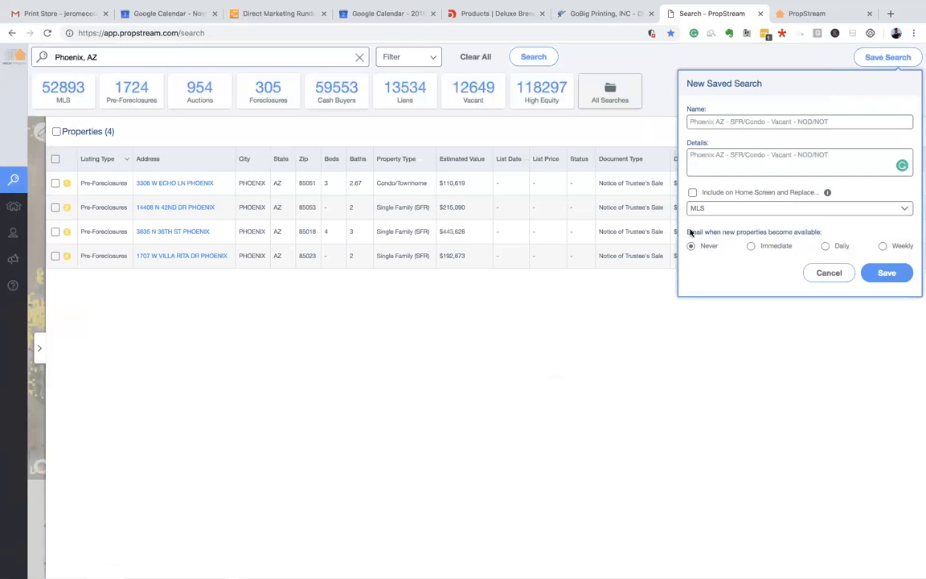
drag(691, 232, 815, 235)
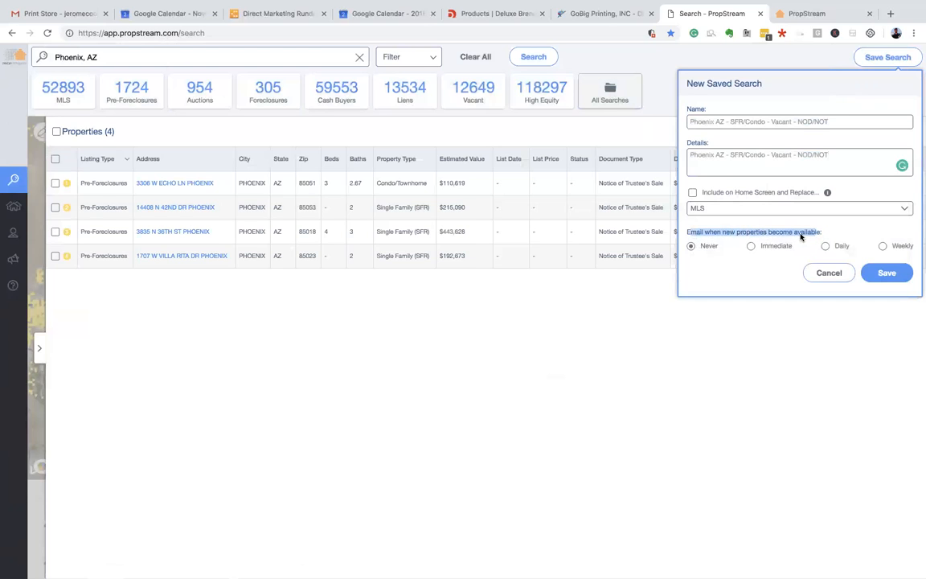
click(796, 233)
click(825, 246)
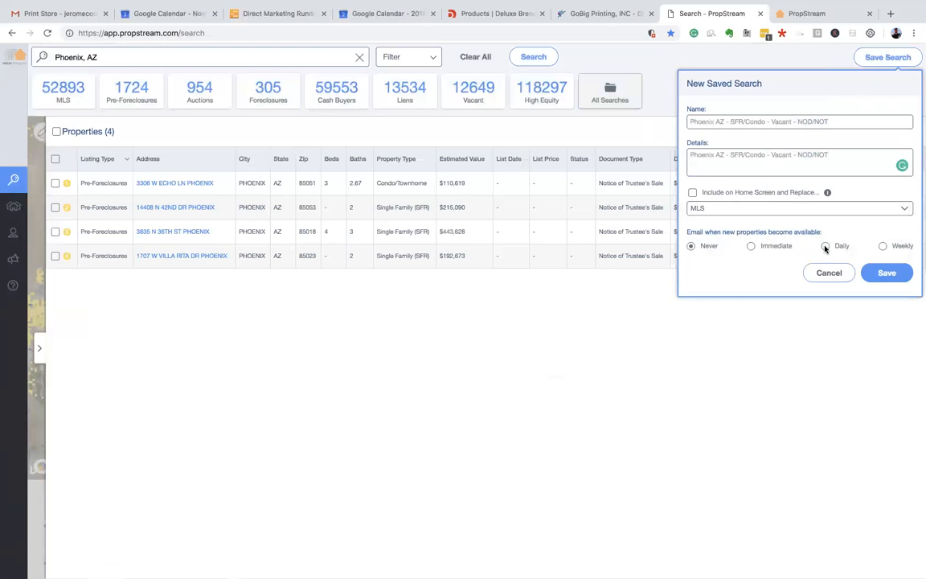
click(886, 273)
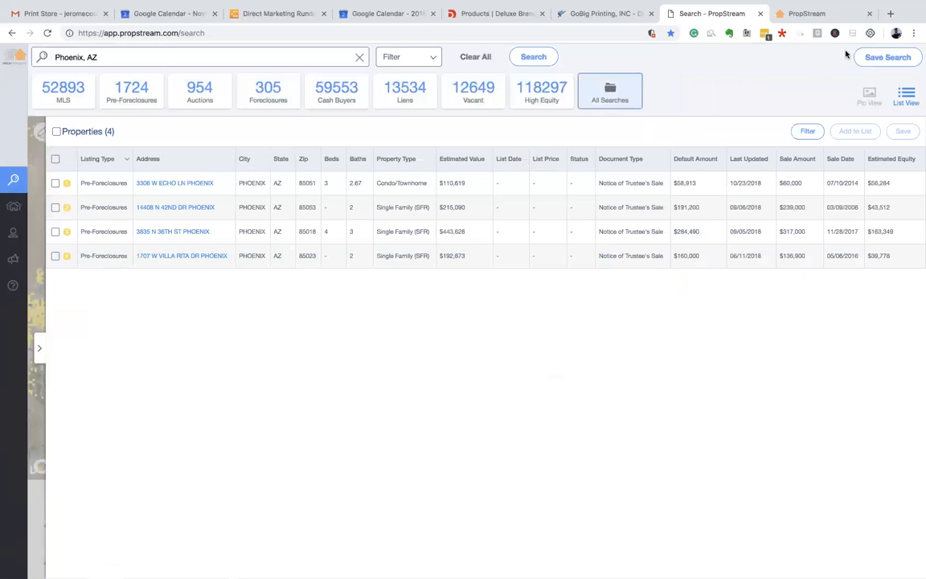
- Open the All Searches dropdown, with the new Phoenix search listed first of 4
click(597, 95)
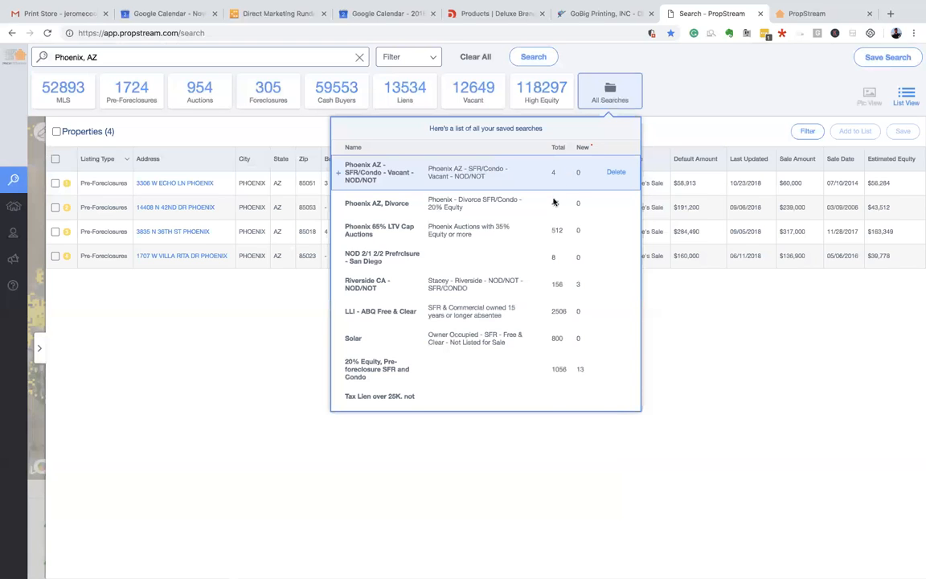
- Scroll the saved searches, glance at the 2018 calendar, then view the propstream.com homepage
scroll(394, 190, down, 1)
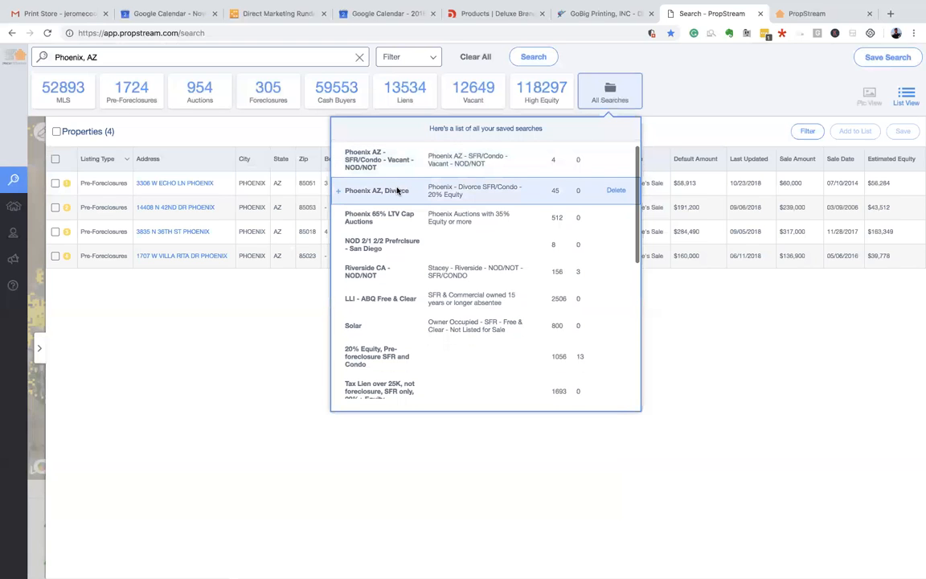
scroll(574, 159, down, 2)
scroll(574, 158, down, 1)
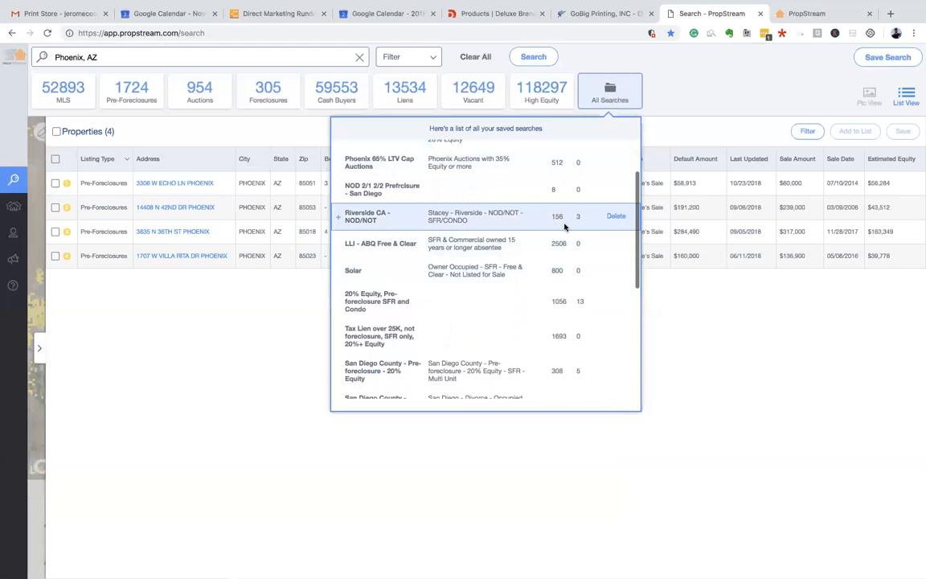
scroll(563, 241, down, 2)
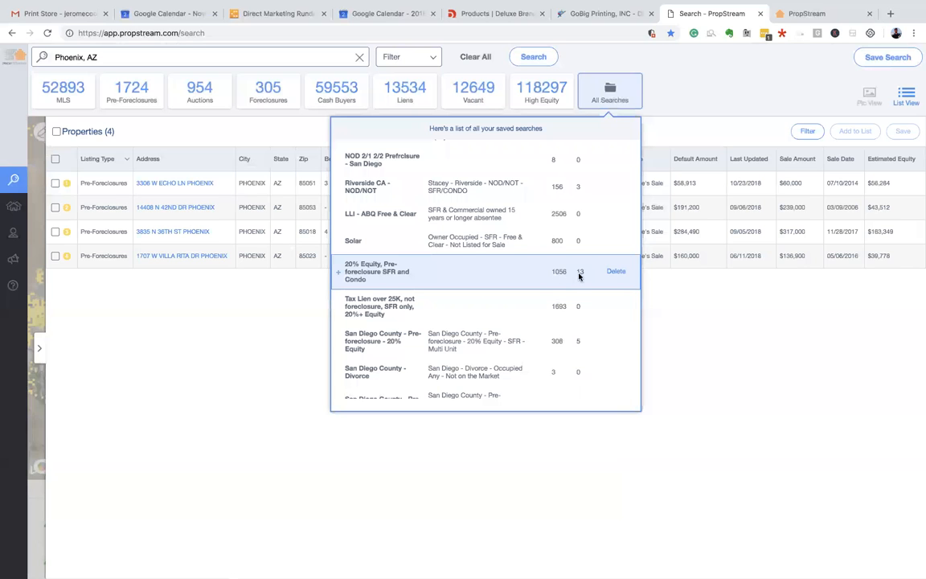
scroll(579, 276, up, 3)
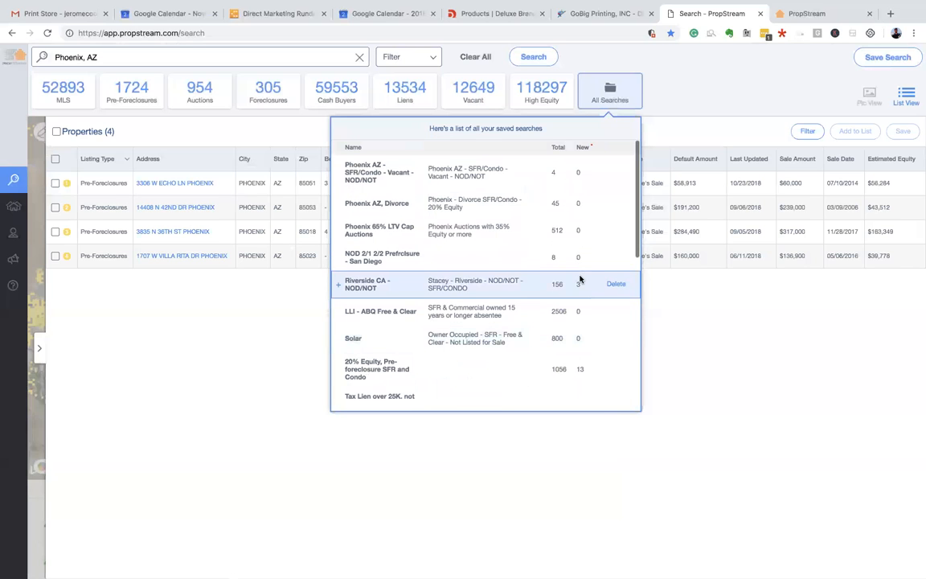
scroll(579, 279, down, 4)
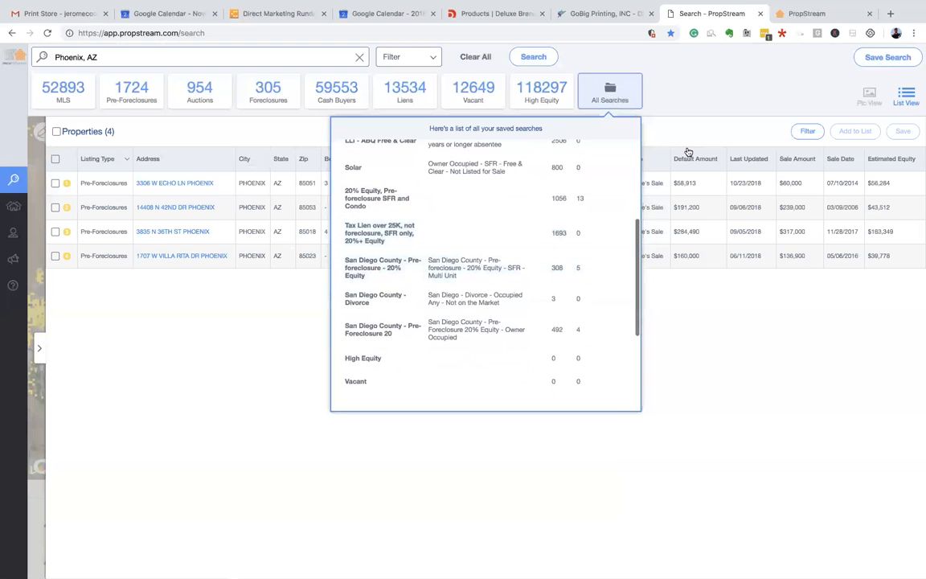
click(382, 14)
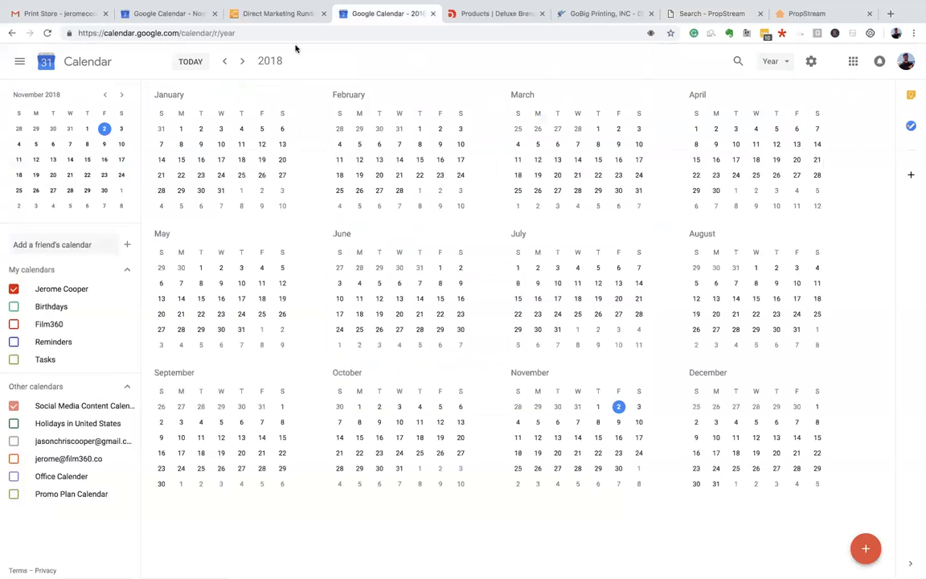
click(796, 15)
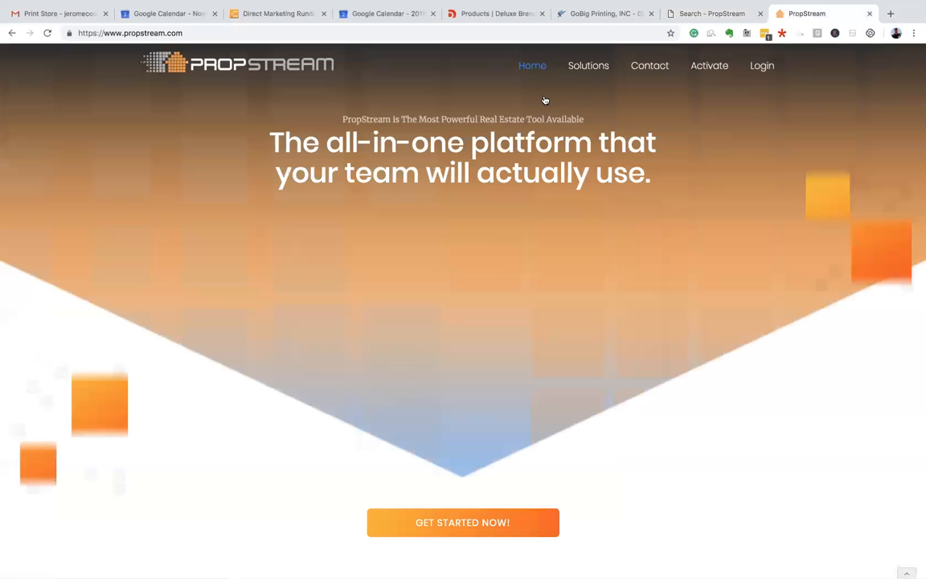
- Return to the Search - PropStream tab for the Phoenix, AZ search with Ctrl+Shift+Tab
key(ctrl+shift+Tab)
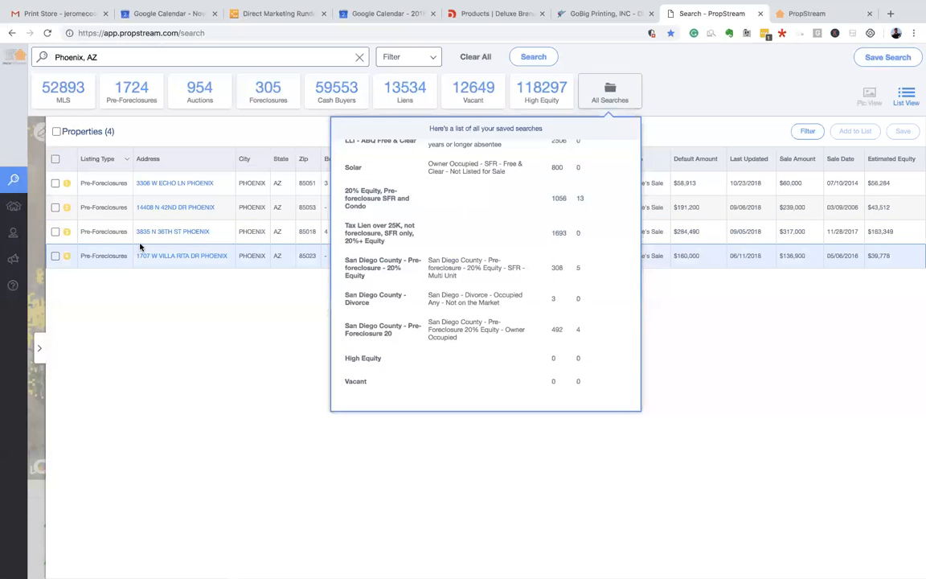
- Scroll the saved-searches list and close it to reveal the four Phoenix pre-foreclosure results
scroll(537, 289, down, 5)
scroll(537, 256, up, 7)
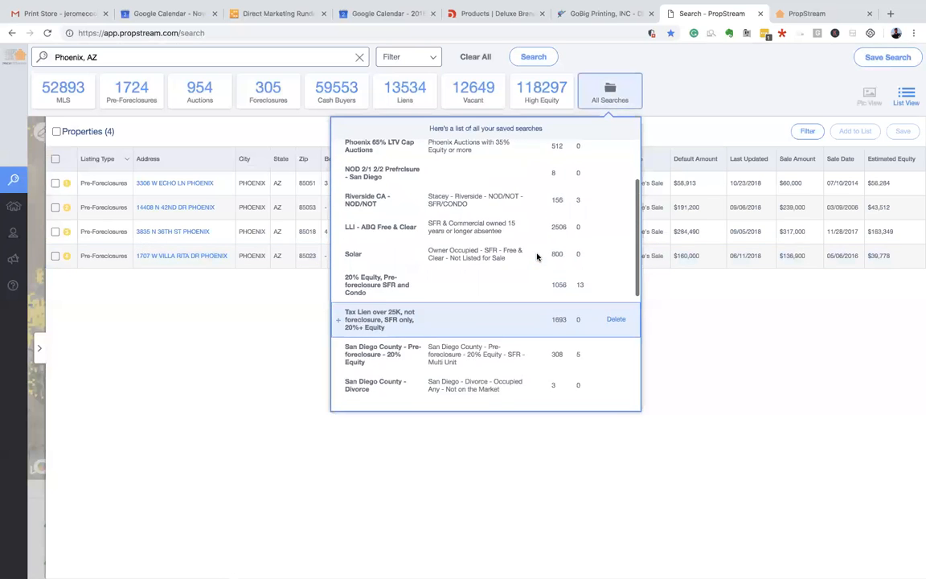
scroll(537, 241, up, 3)
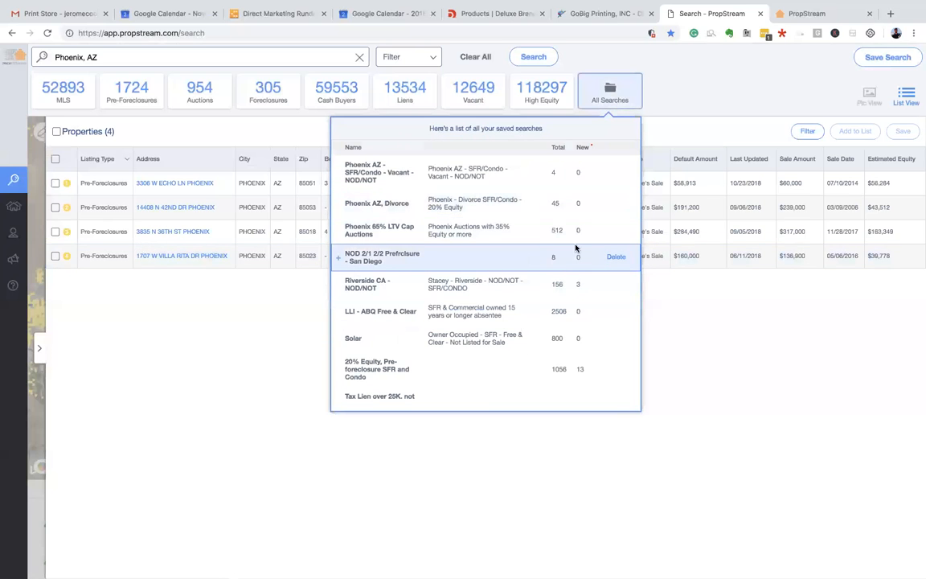
click(746, 306)
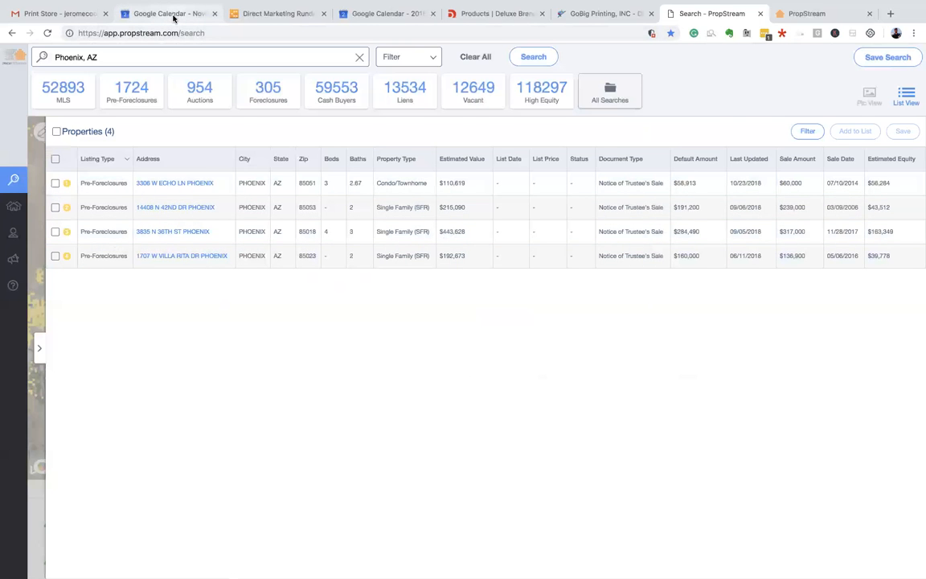
click(174, 14)
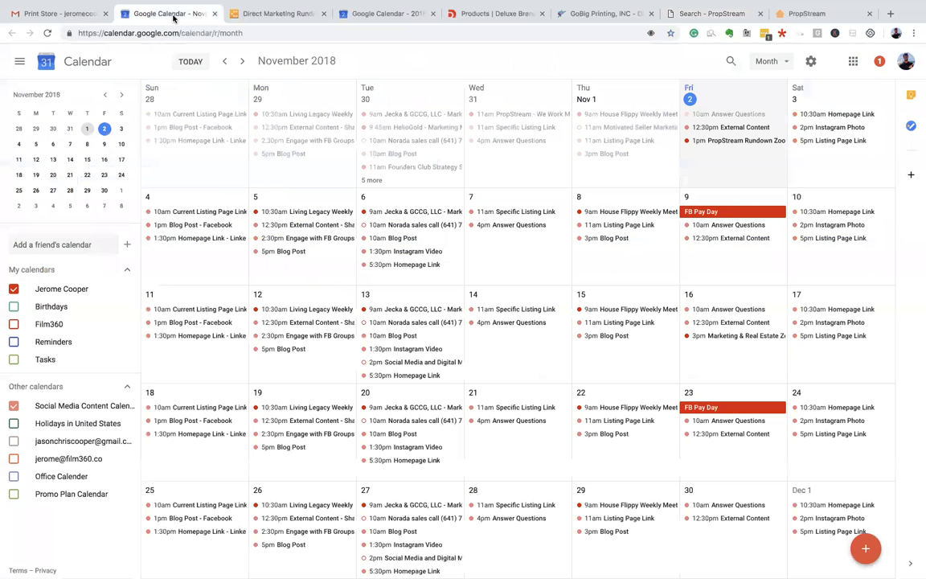
- Close the duplicate month-view calendar, check January 1 and 16 events, then return to Phoenix search
click(394, 14)
click(214, 14)
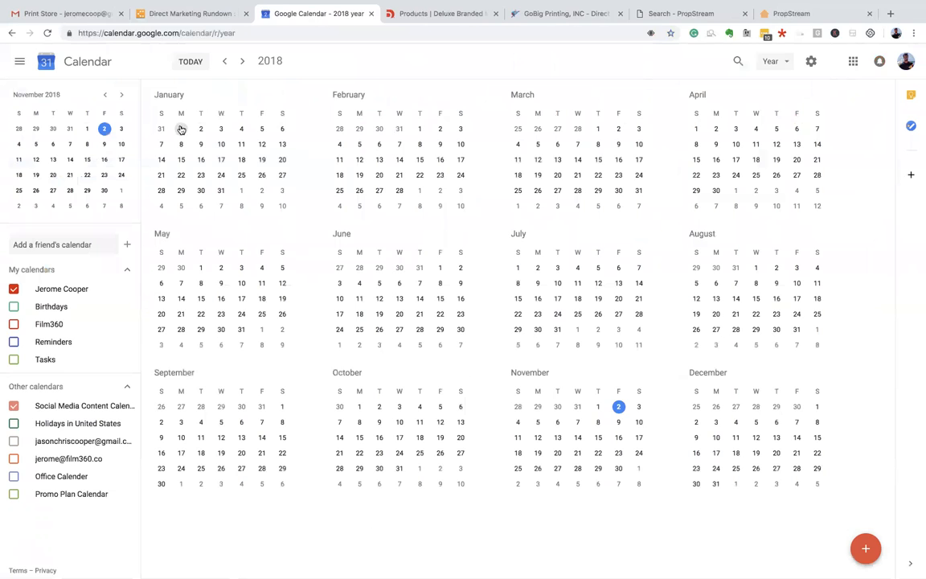
click(180, 129)
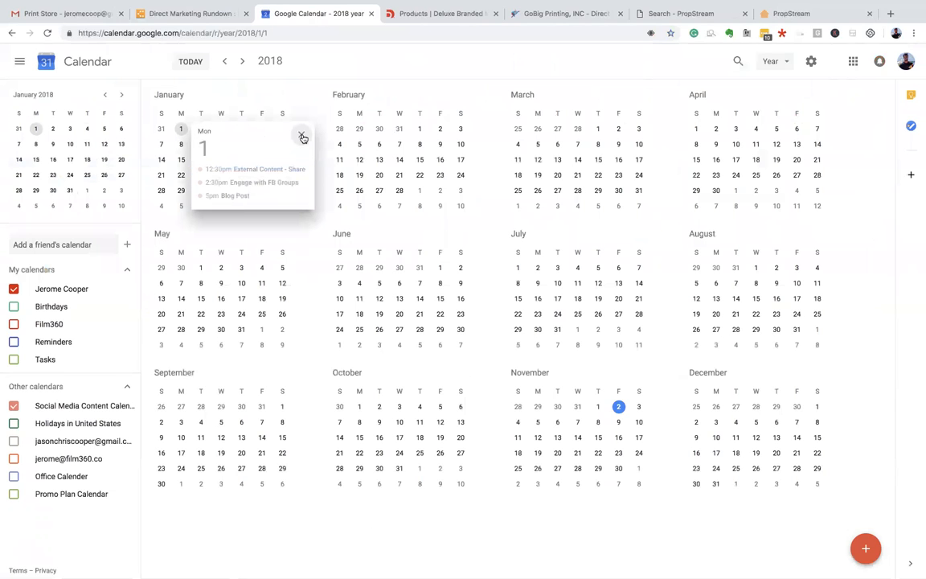
click(302, 136)
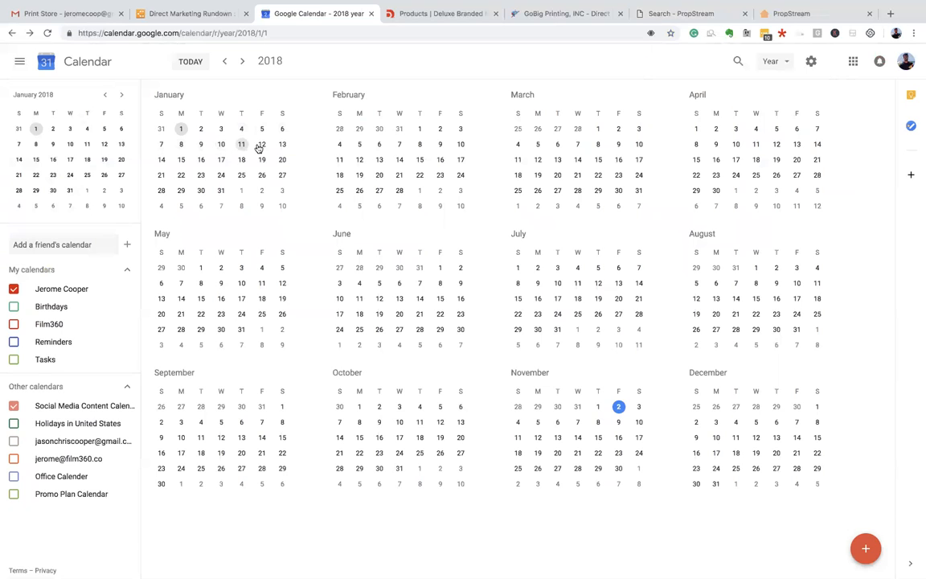
click(201, 161)
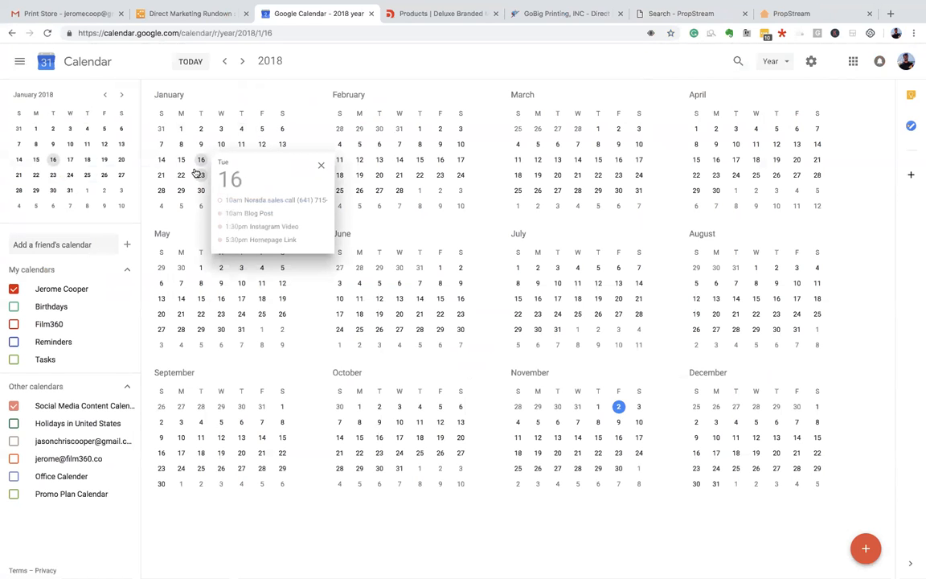
click(783, 14)
click(717, 14)
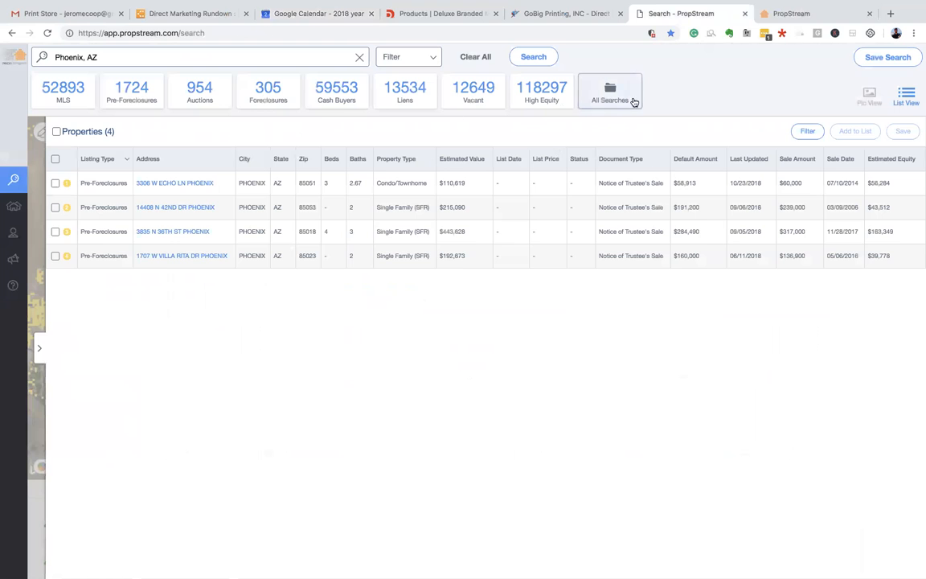
click(634, 102)
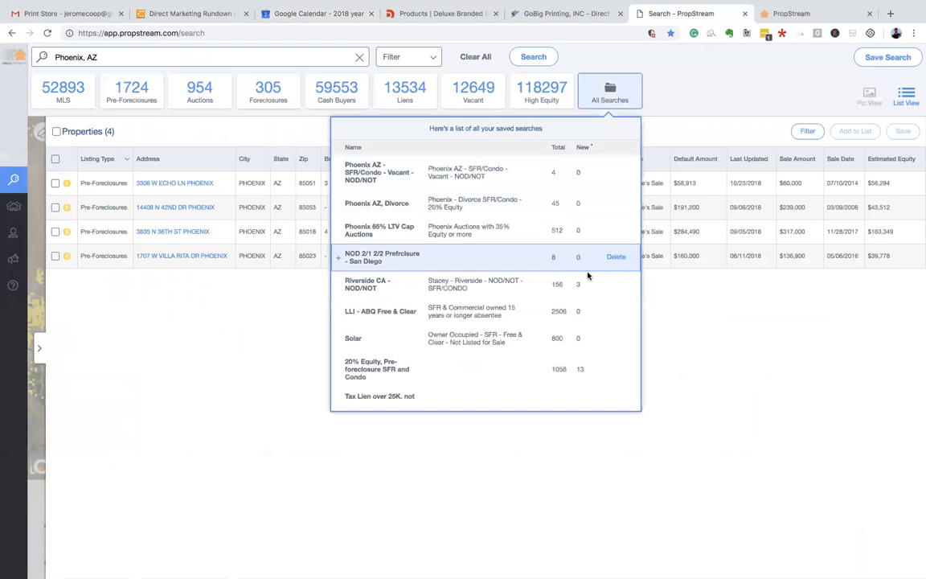
click(694, 306)
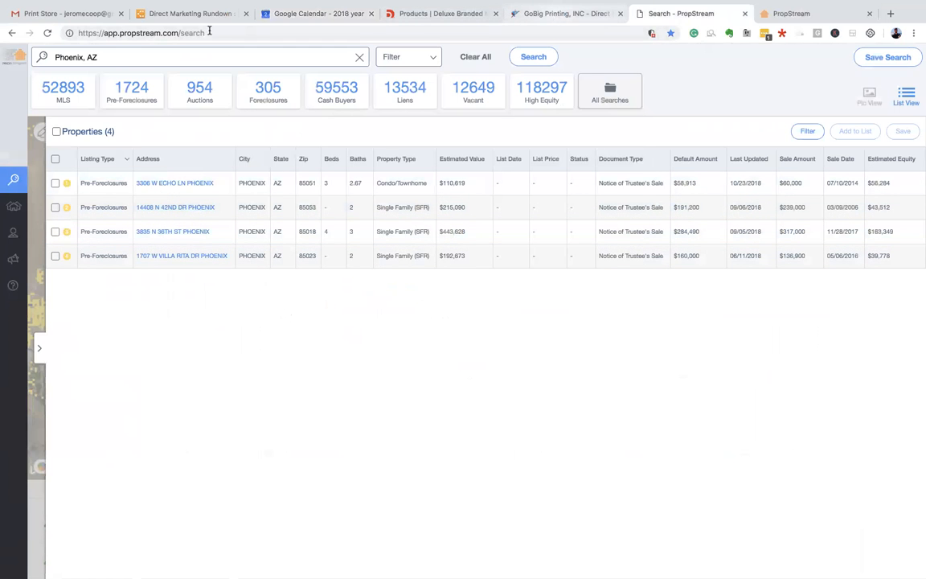
click(621, 101)
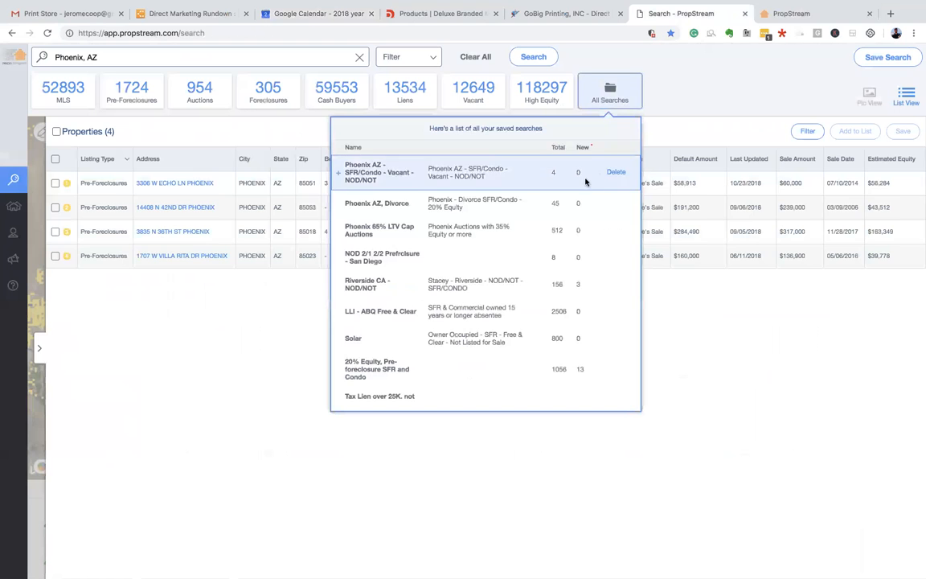
scroll(578, 280, down, 5)
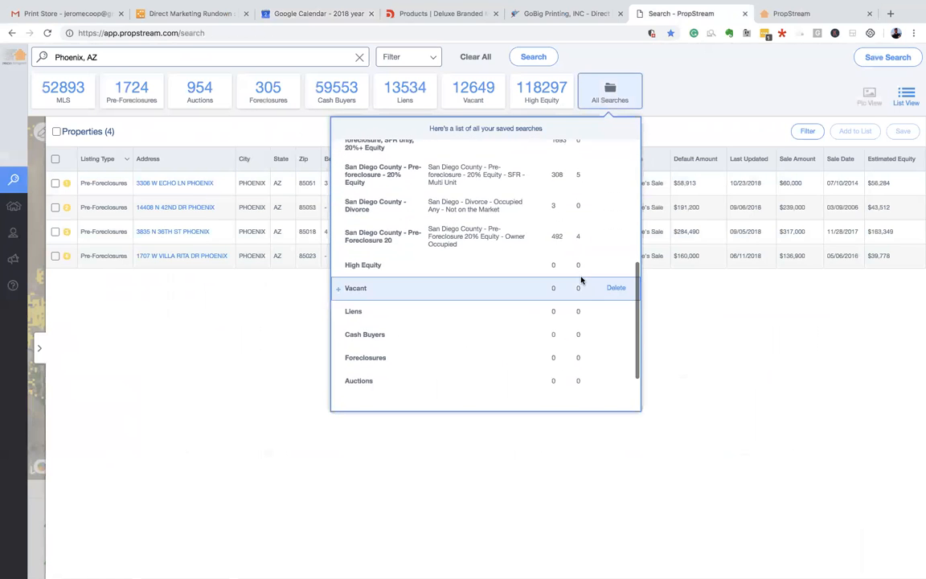
scroll(578, 278, up, 2)
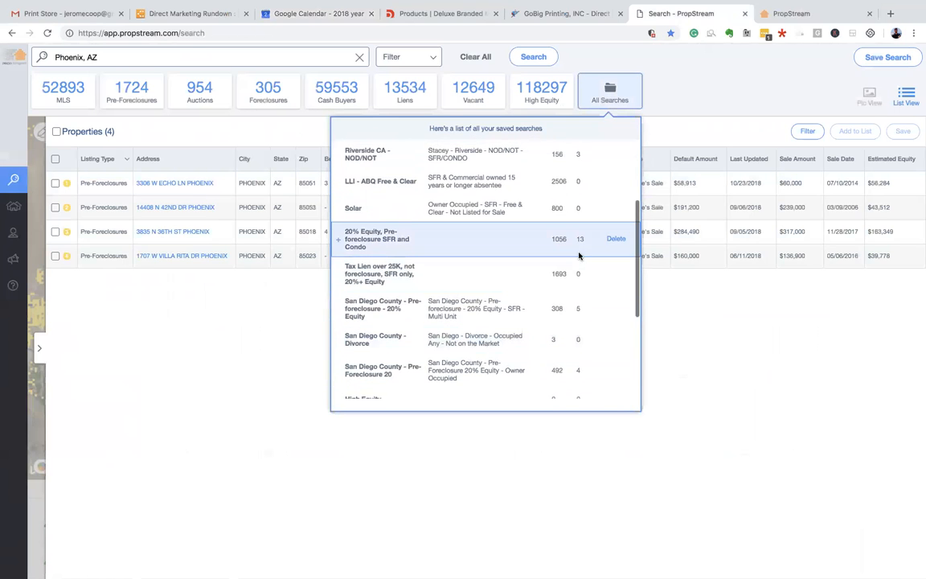
scroll(580, 310, up, 1)
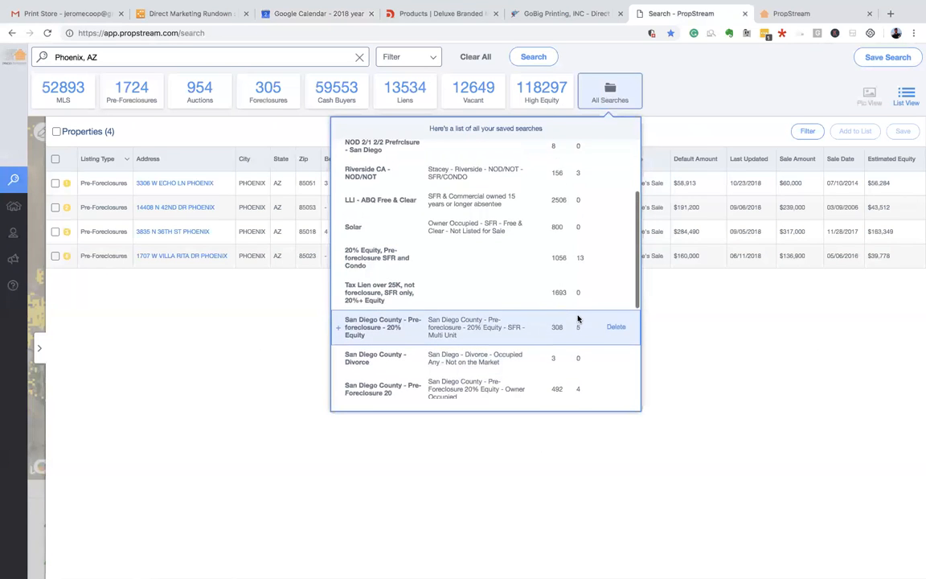
scroll(570, 225, up, 1)
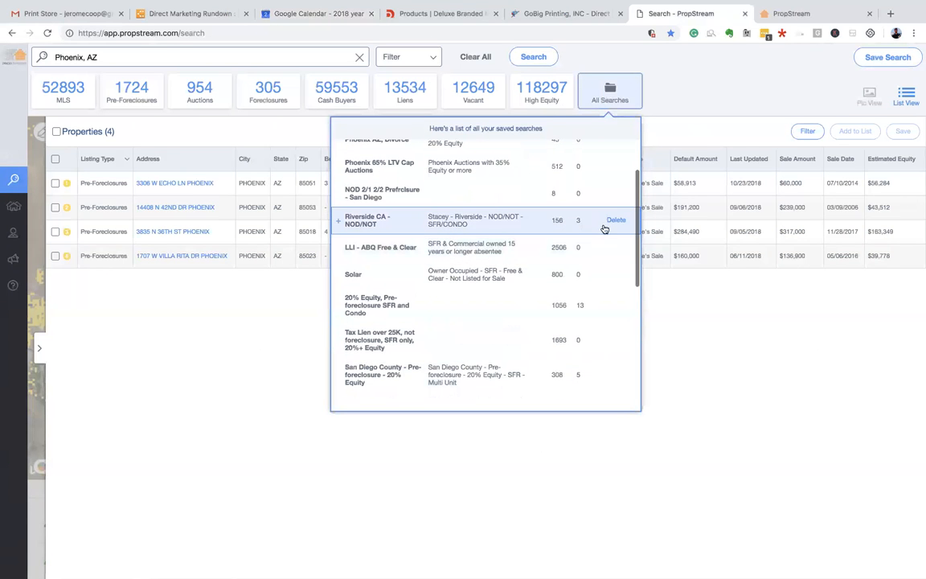
scroll(580, 259, up, 2)
scroll(580, 257, down, 3)
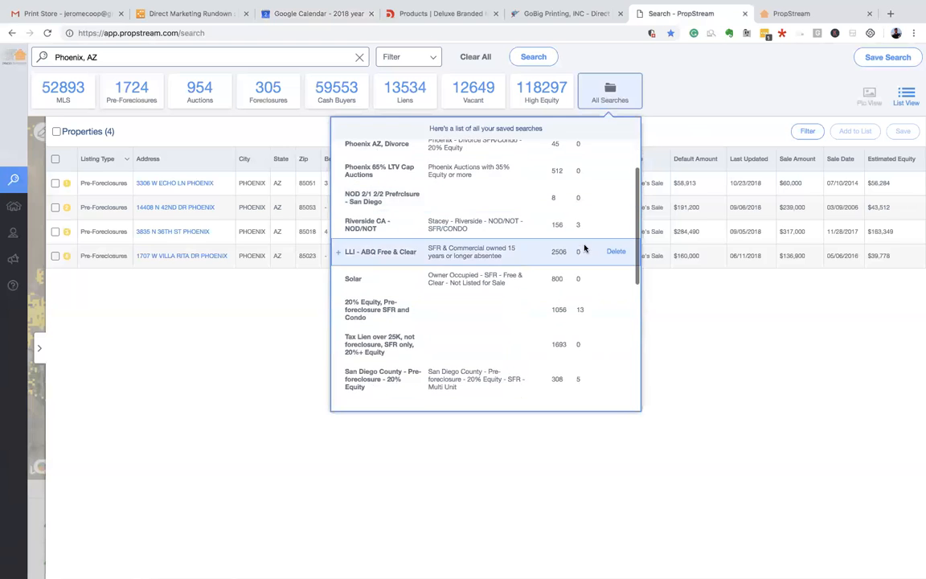
scroll(580, 310, down, 5)
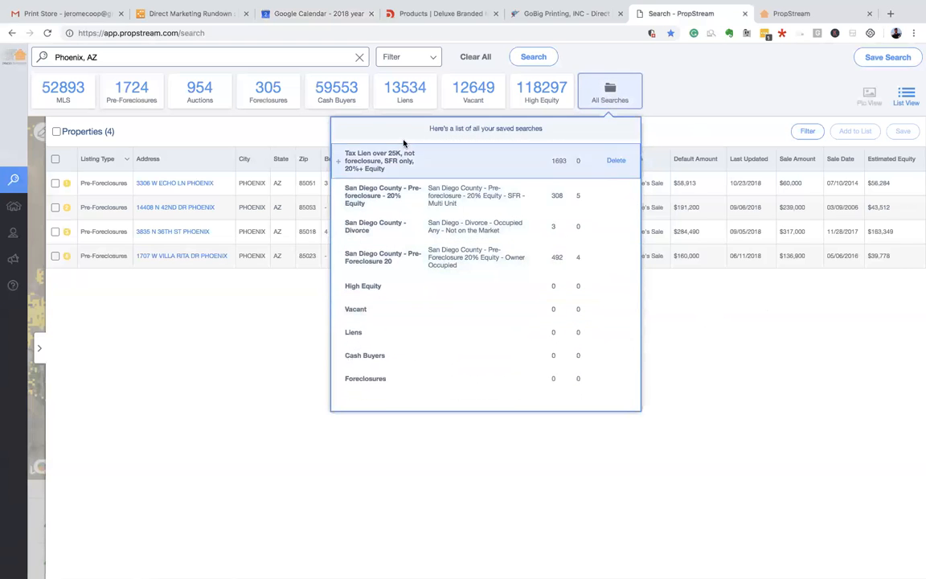
scroll(409, 212, up, 2)
scroll(410, 212, up, 4)
click(657, 136)
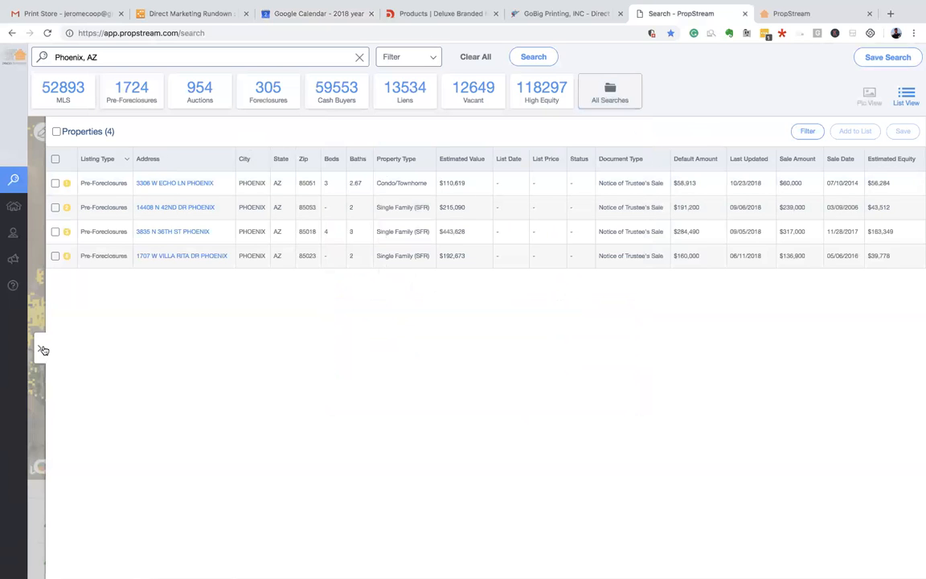
click(196, 187)
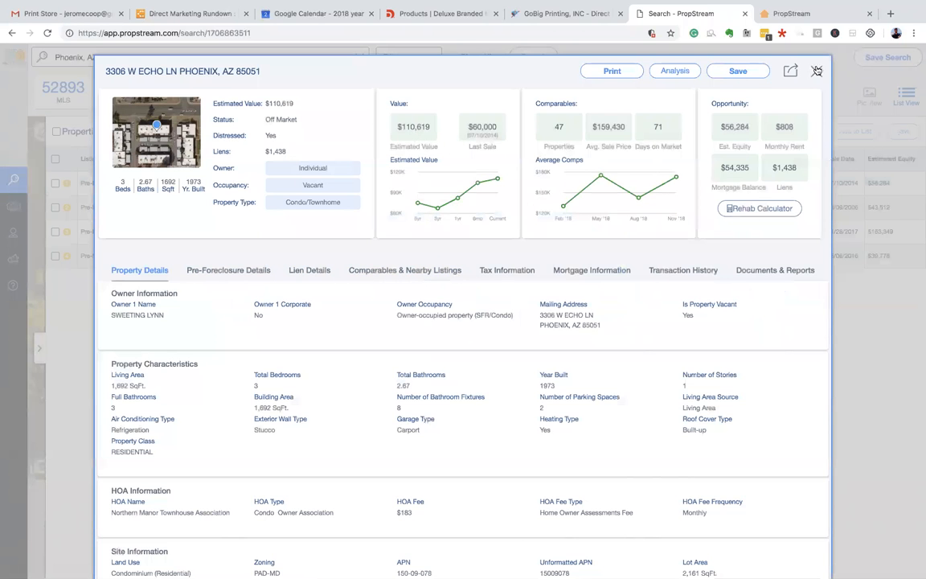
click(816, 71)
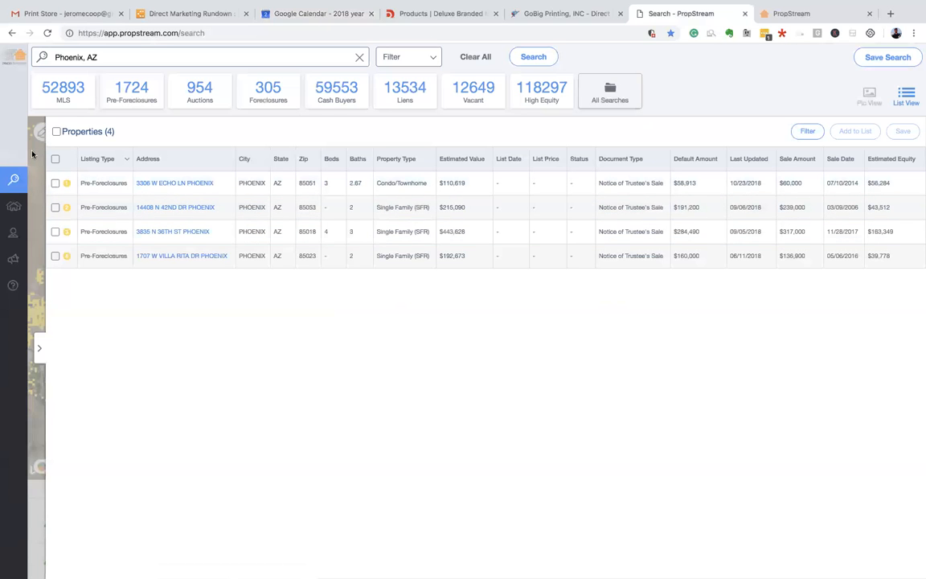
- Select all four Phoenix results and show them in Pic View beside the map
click(56, 133)
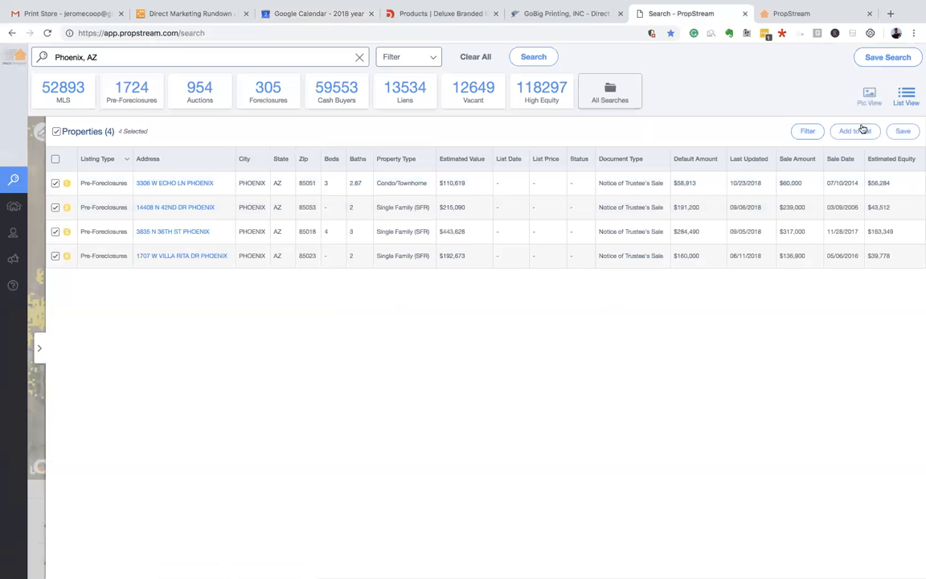
click(857, 132)
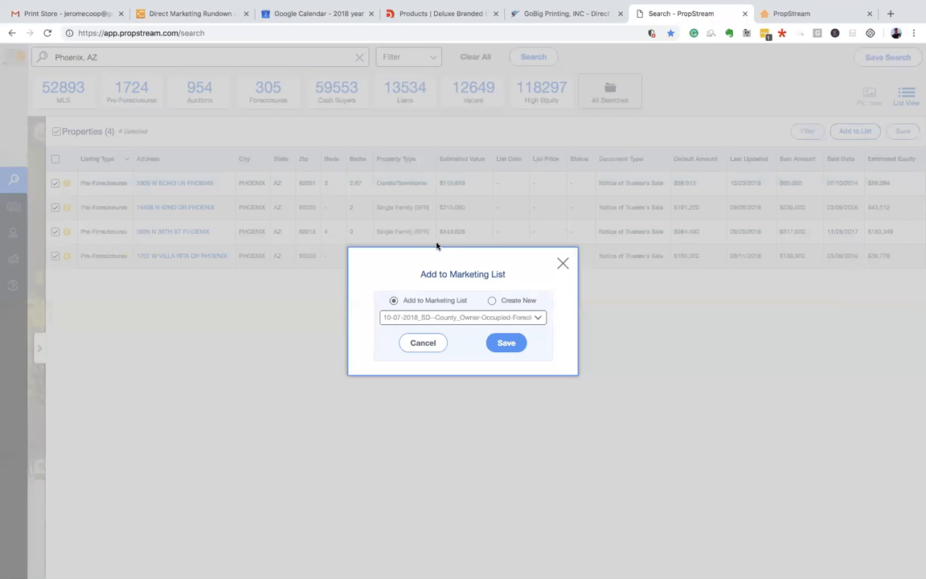
click(561, 263)
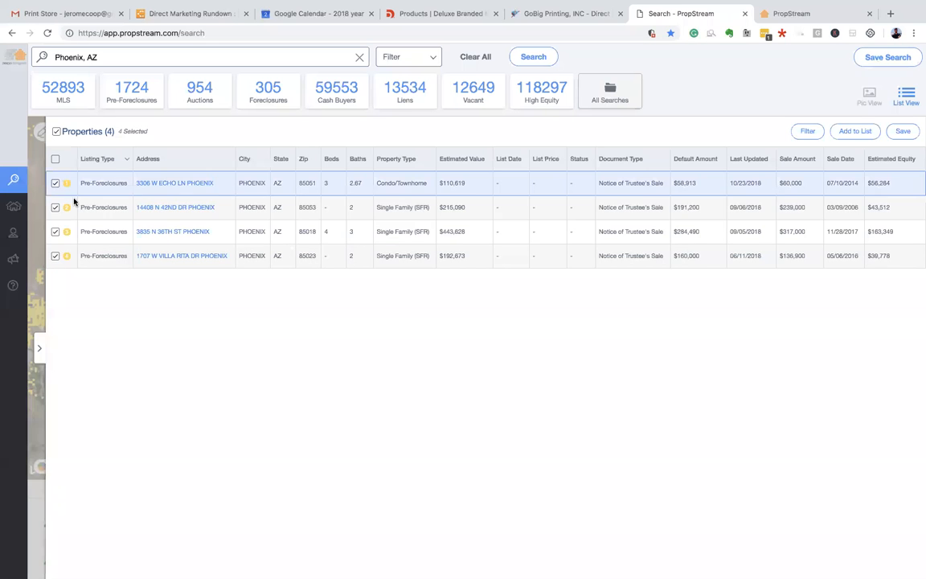
mouse_move(33, 200)
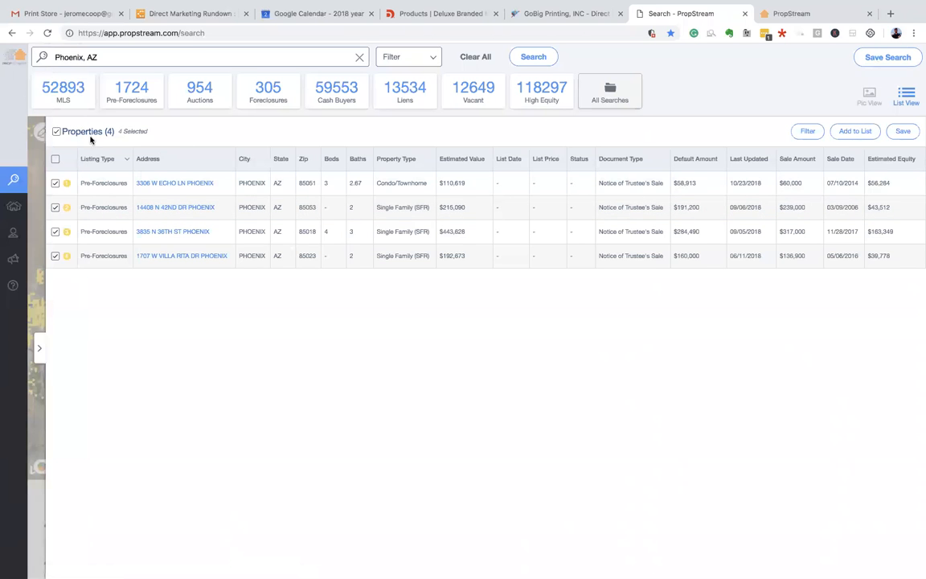
click(39, 347)
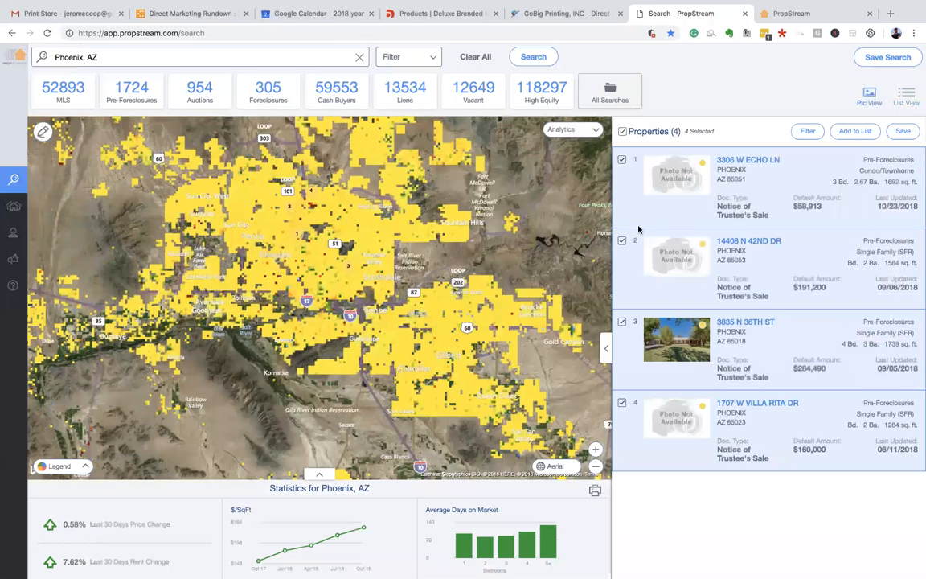
- Save the four properties into a new group named 'Arizona Vacant Target List'
click(855, 131)
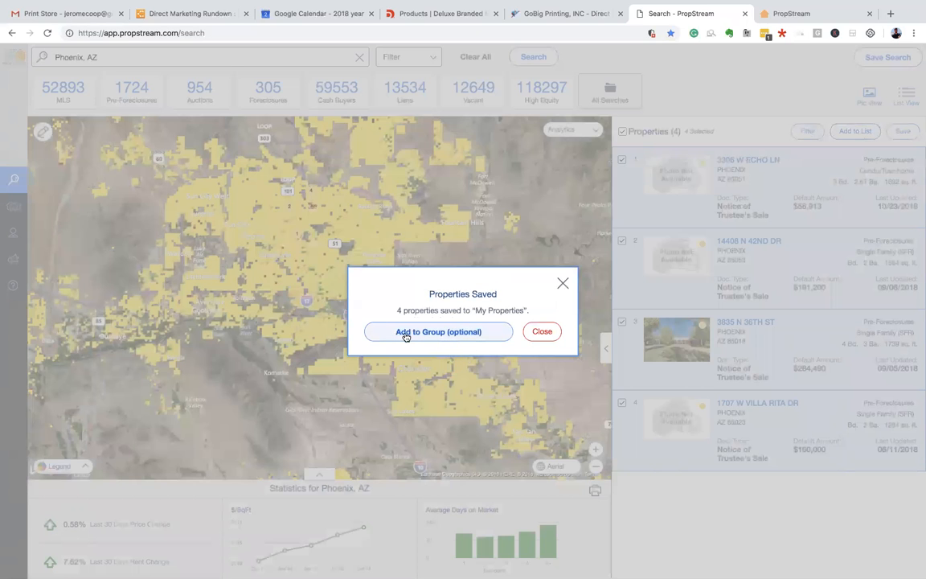
click(431, 331)
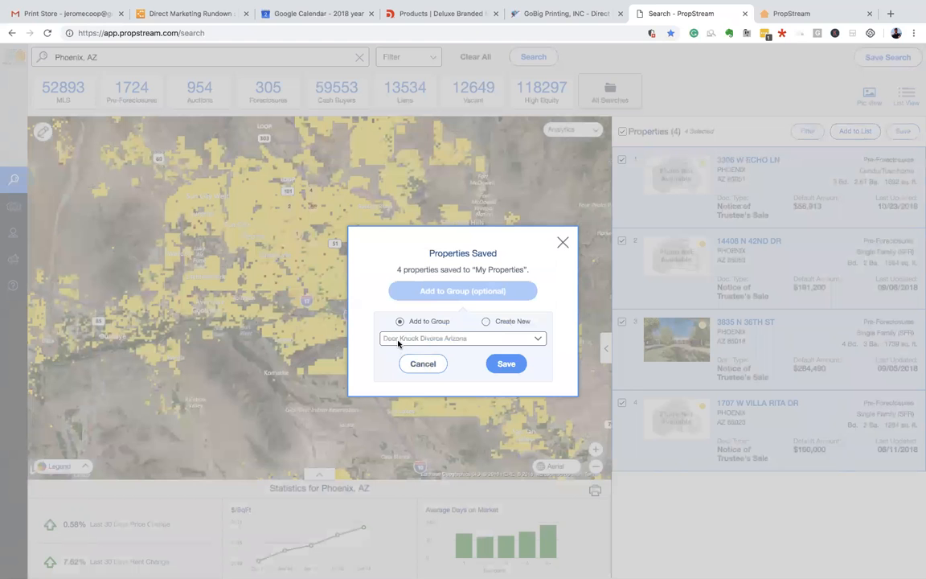
click(476, 337)
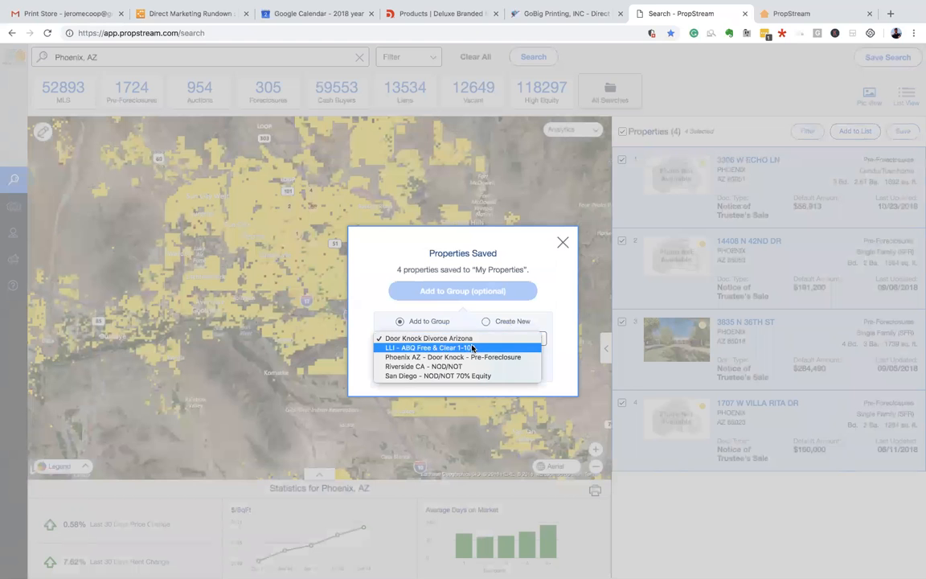
click(489, 322)
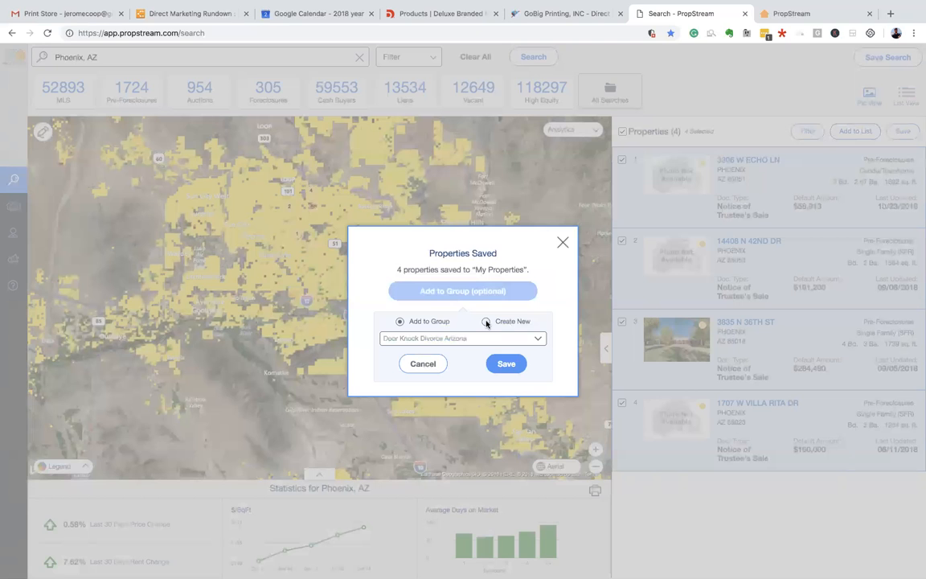
click(485, 322)
click(438, 339)
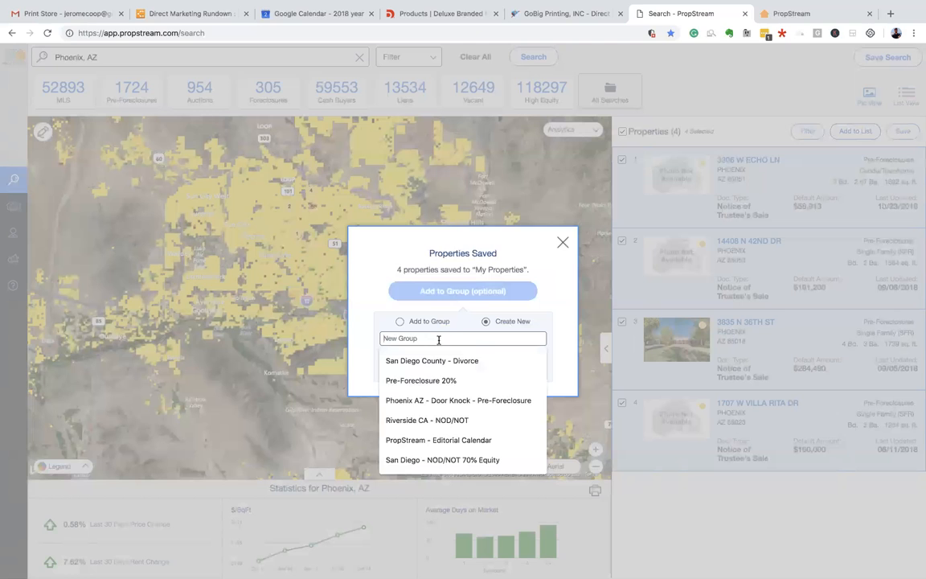
text(Mal)
key(BackSpace)
text(Arizona Vacant Target List)
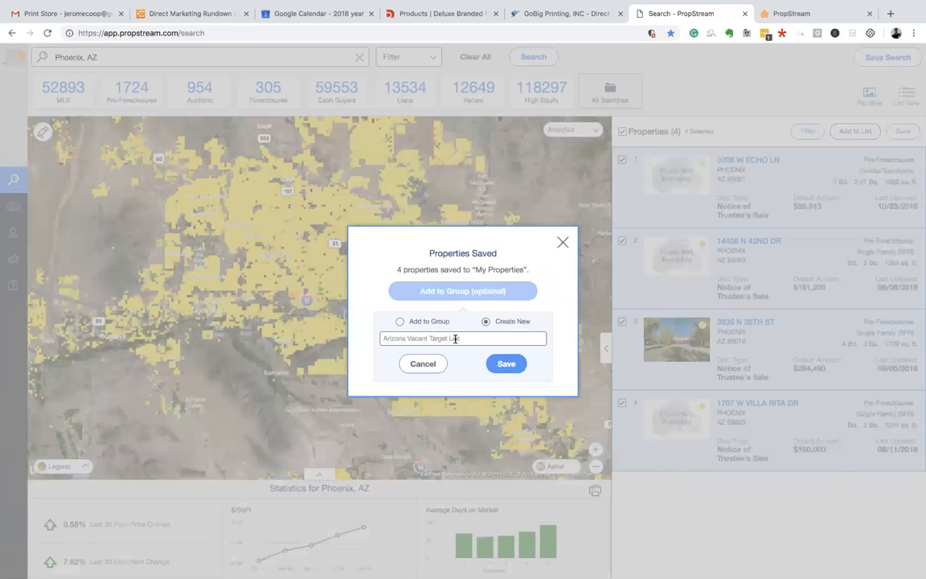
click(507, 366)
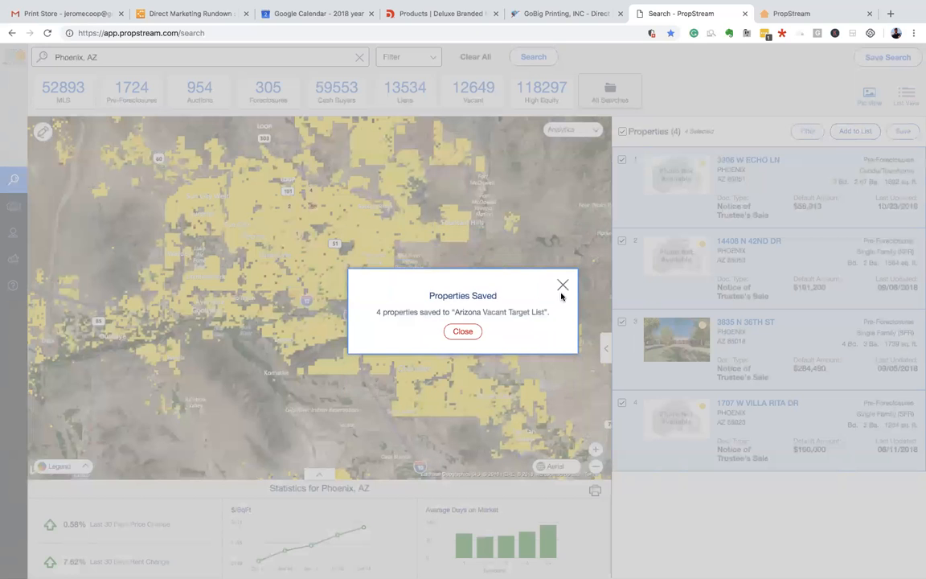
drag(390, 311, 505, 312)
click(491, 312)
- Close the confirmation and open the Arizona Vacant Target List group in saved properties
click(562, 286)
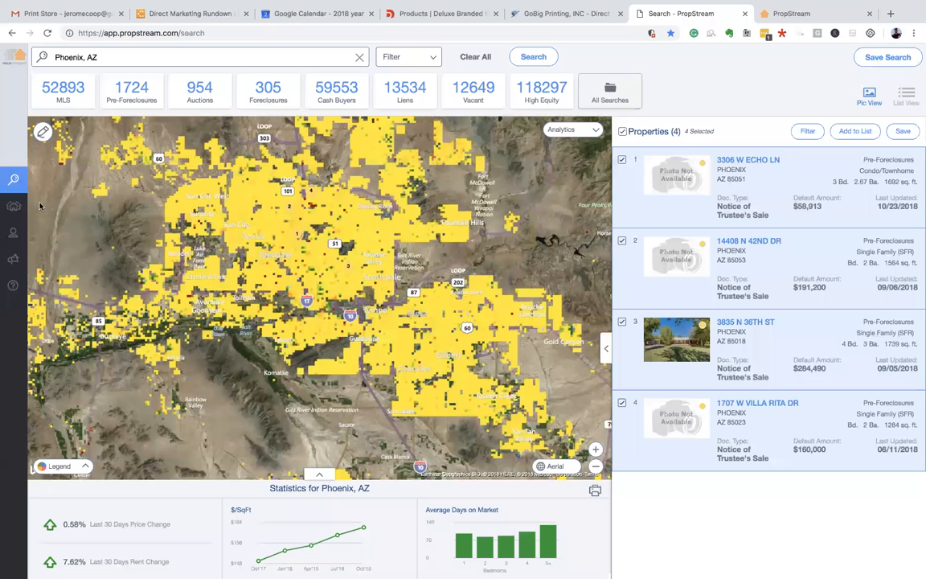
click(30, 210)
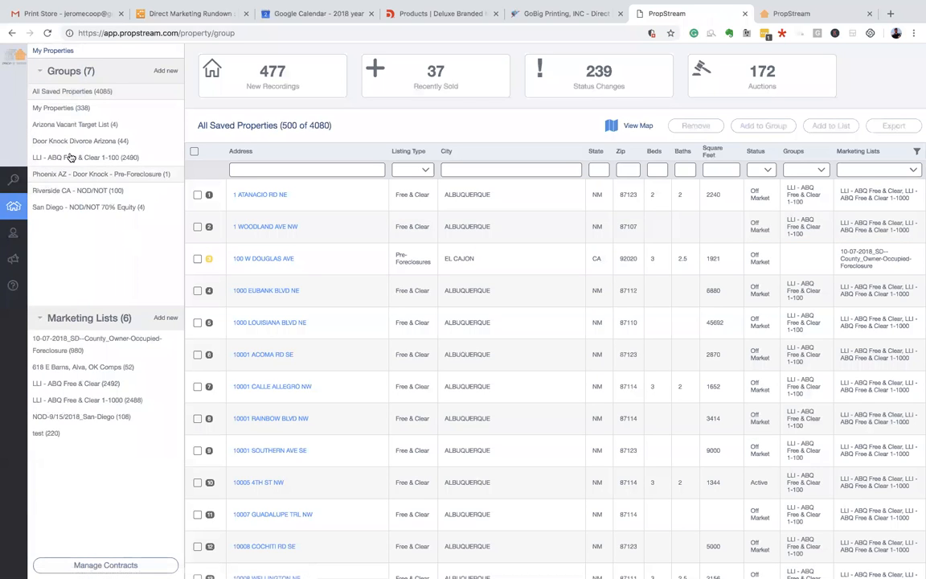
click(107, 126)
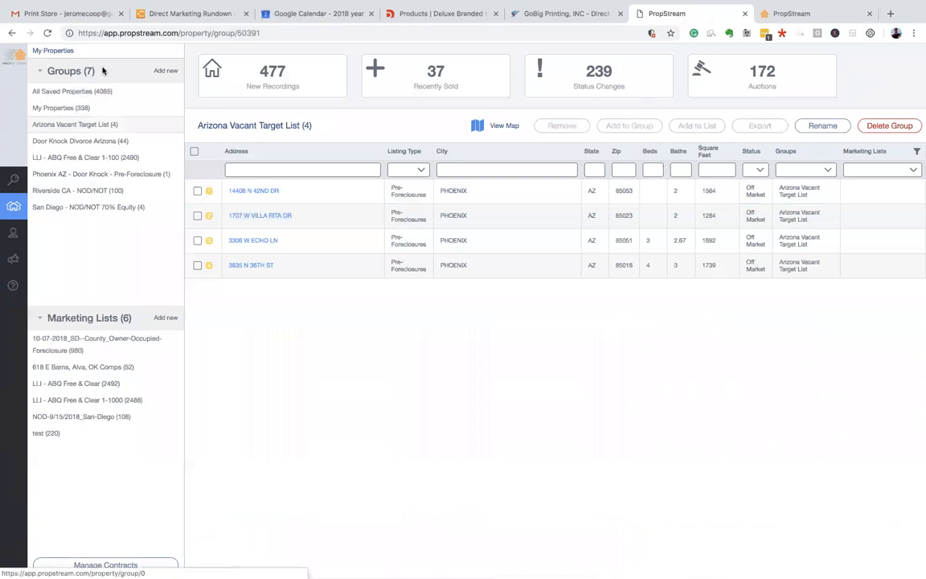
- Check recent searches and filter options on the search page, then return to saved properties
mouse_move(12, 180)
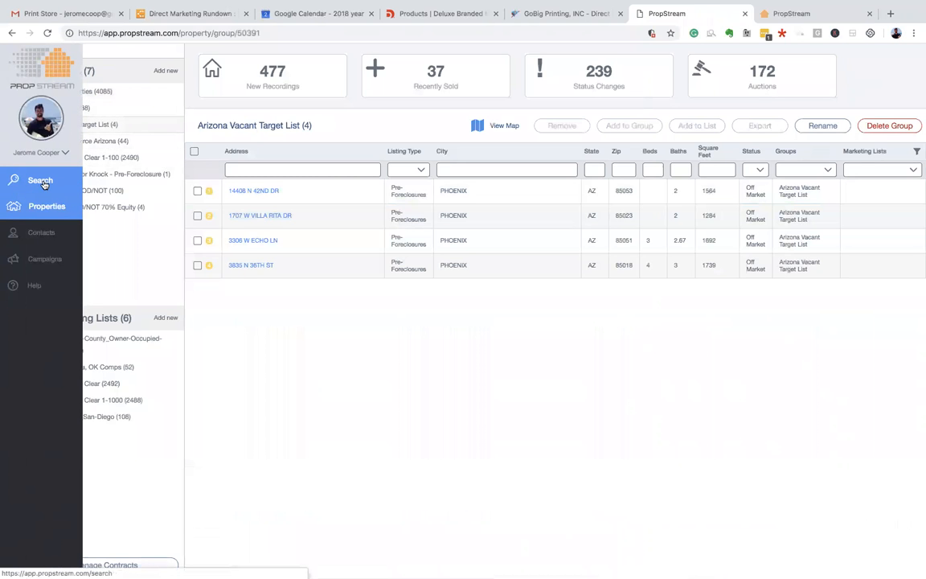
click(44, 184)
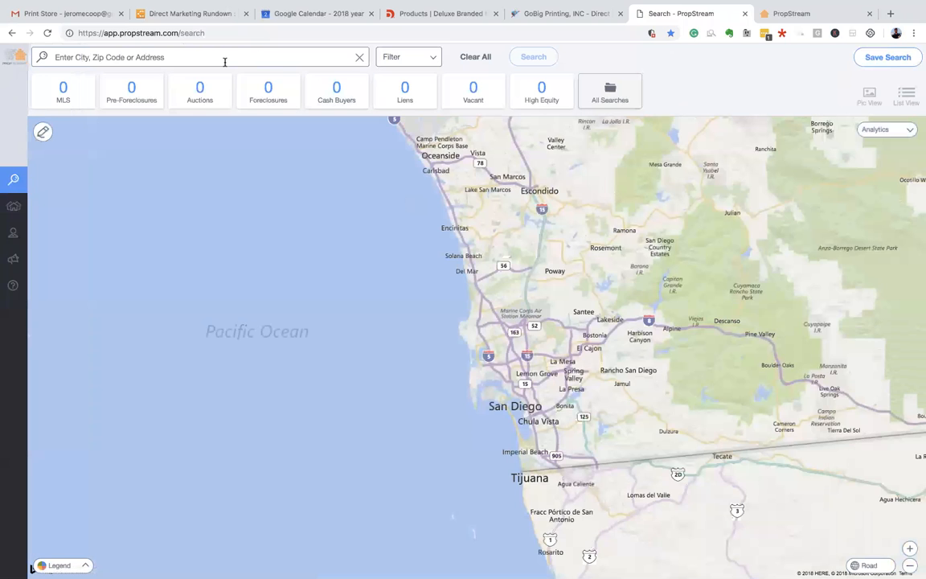
click(168, 58)
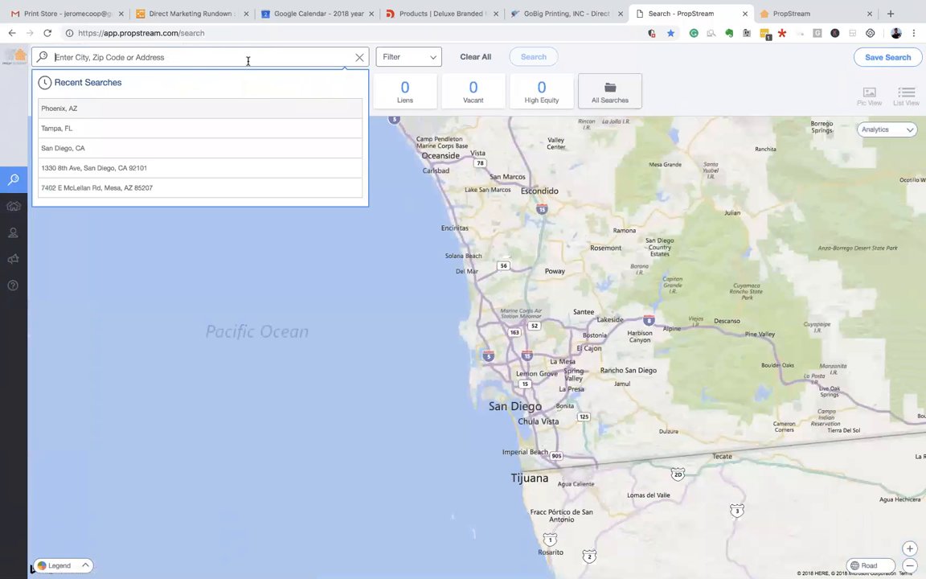
click(398, 58)
scroll(143, 162, down, 1)
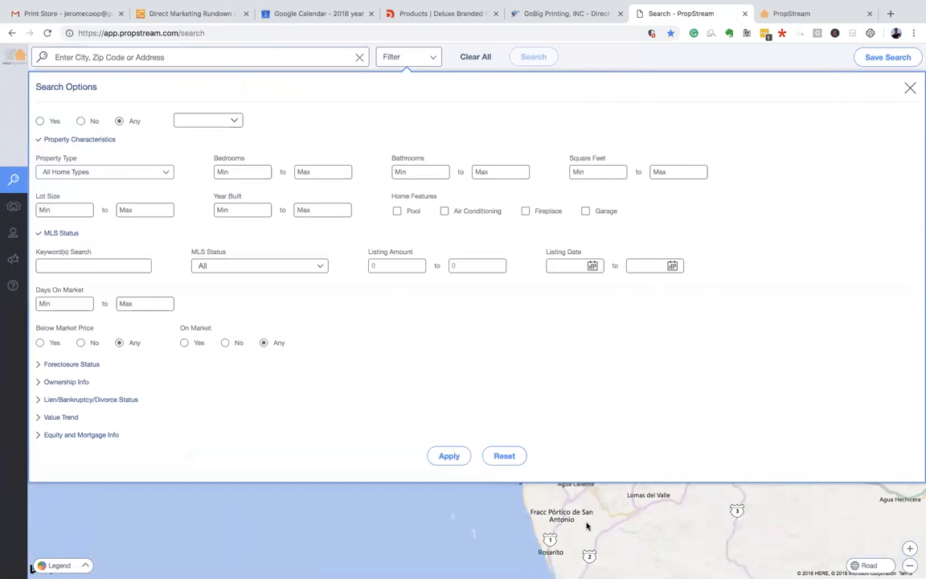
click(504, 496)
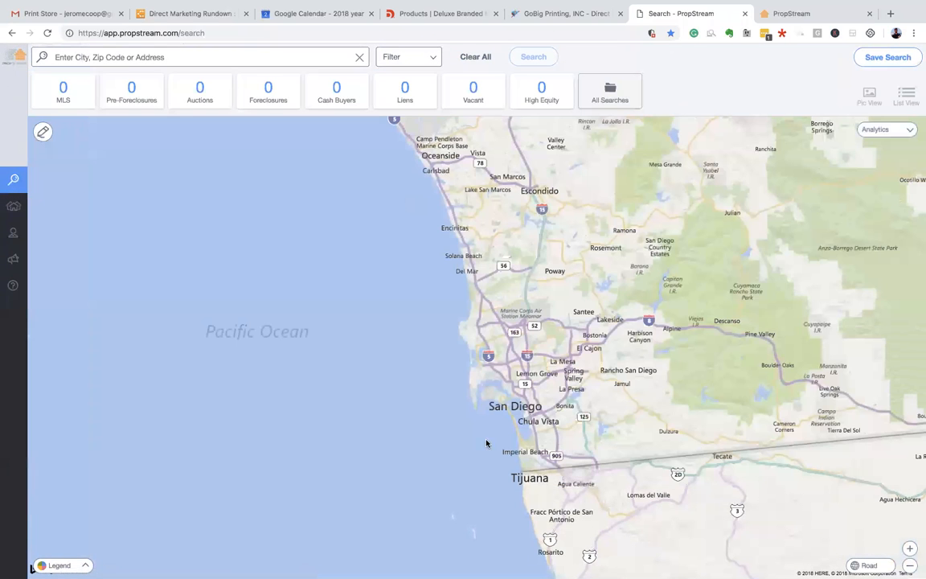
click(25, 206)
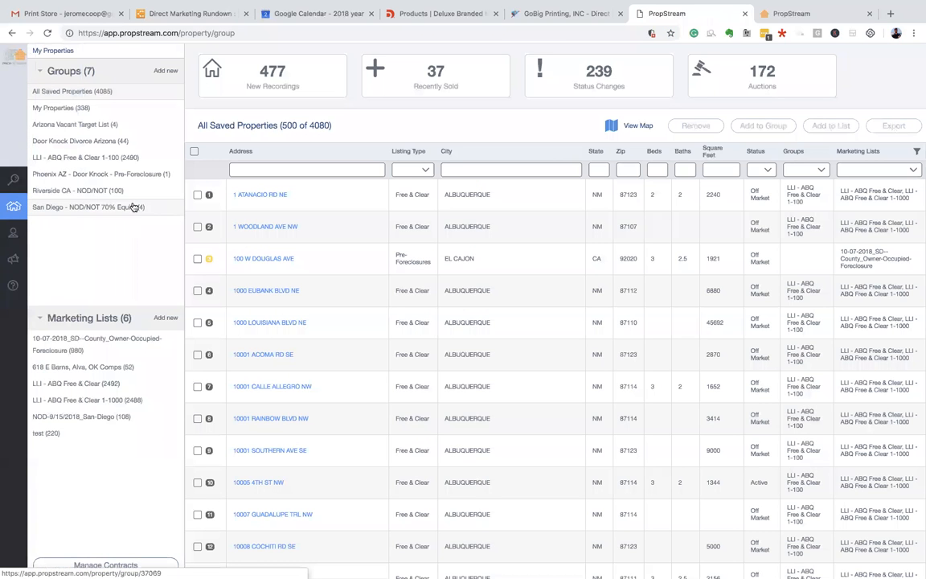
- Open the Arizona Vacant Target List group and select all four properties in it
click(116, 126)
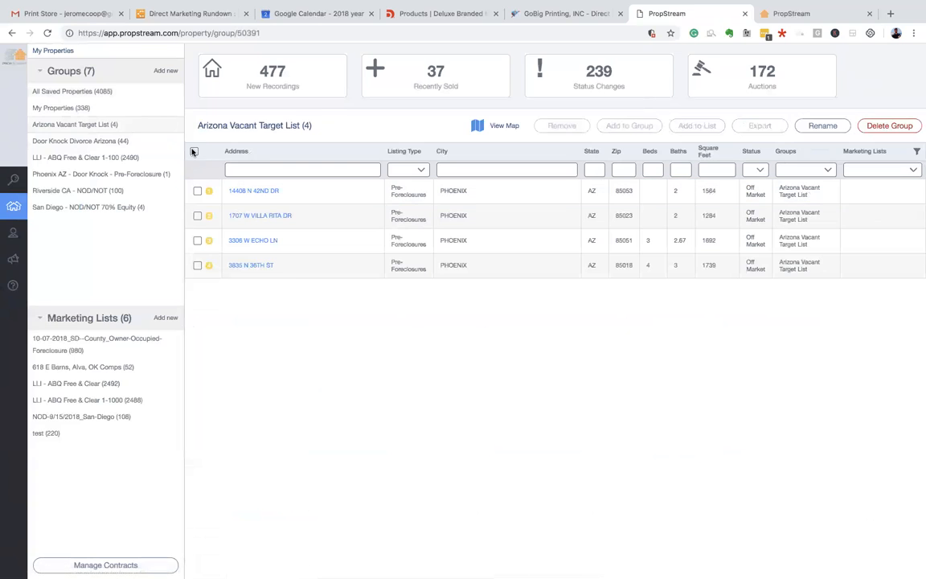
drag(211, 125, 293, 124)
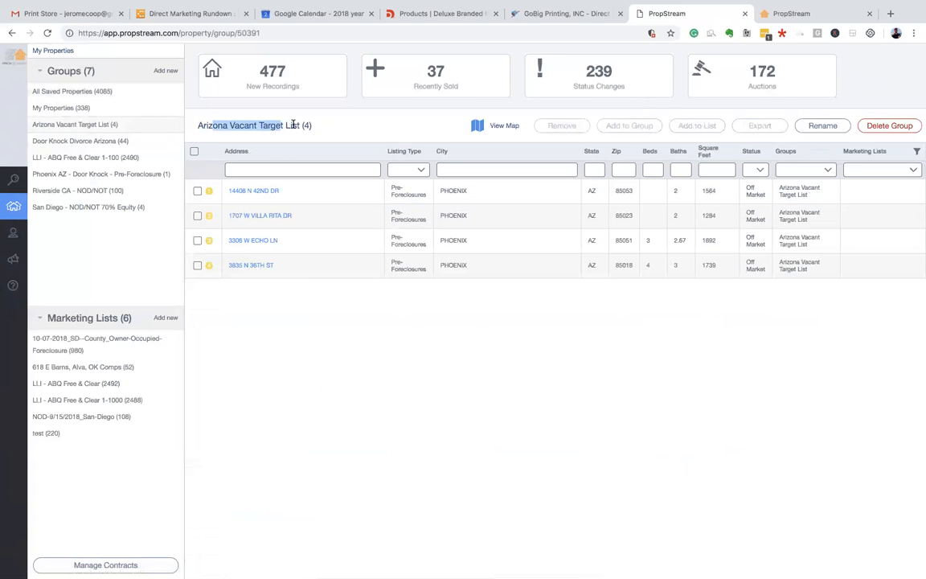
click(337, 130)
drag(231, 125, 306, 125)
click(324, 128)
drag(193, 125, 312, 131)
click(243, 134)
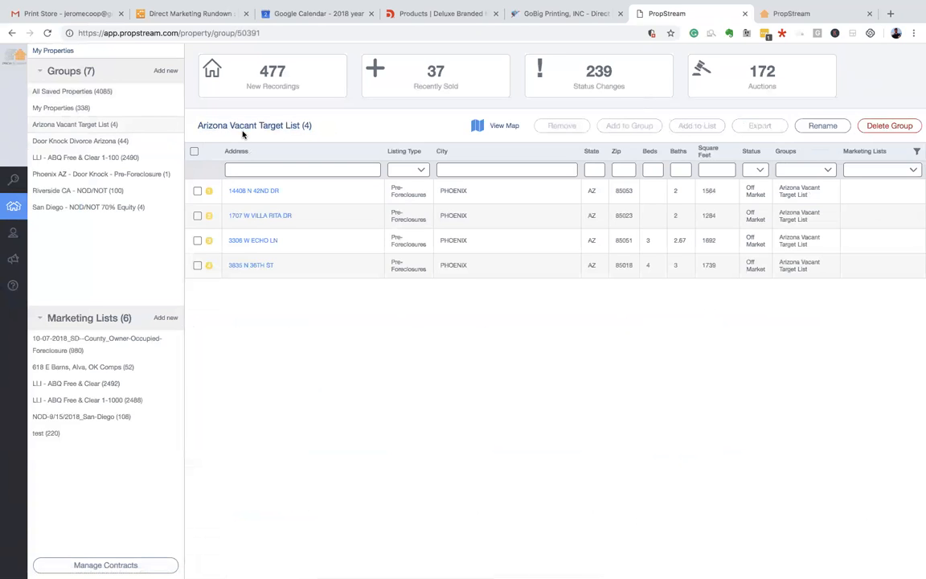
drag(196, 126, 349, 133)
drag(196, 126, 369, 134)
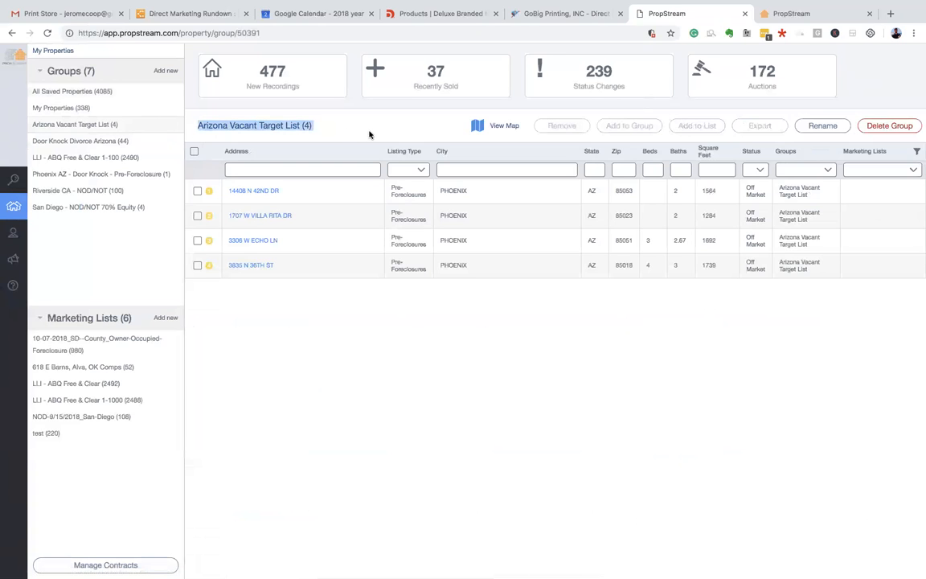
click(194, 151)
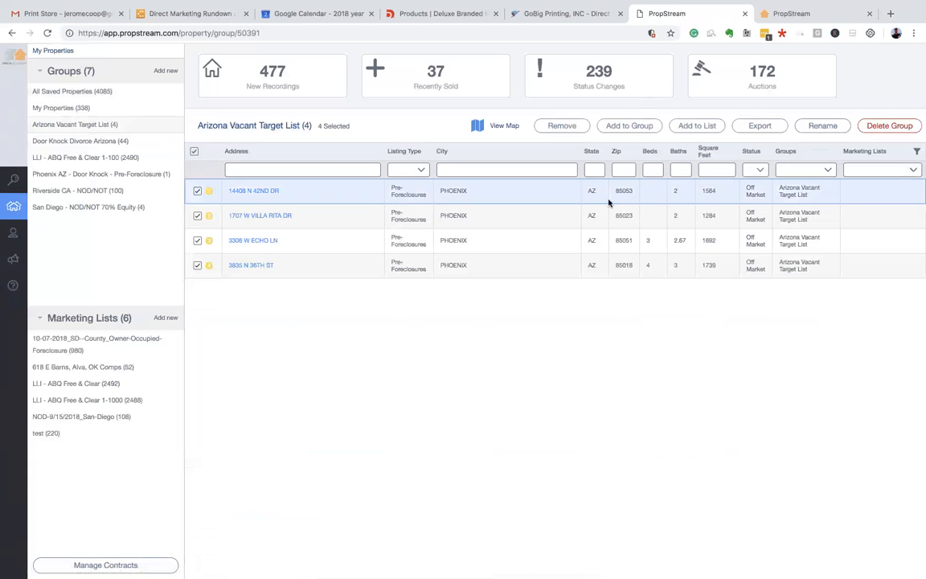
- Save the four properties to the Arizona Vacant Target List group, then go back to saved properties
click(631, 128)
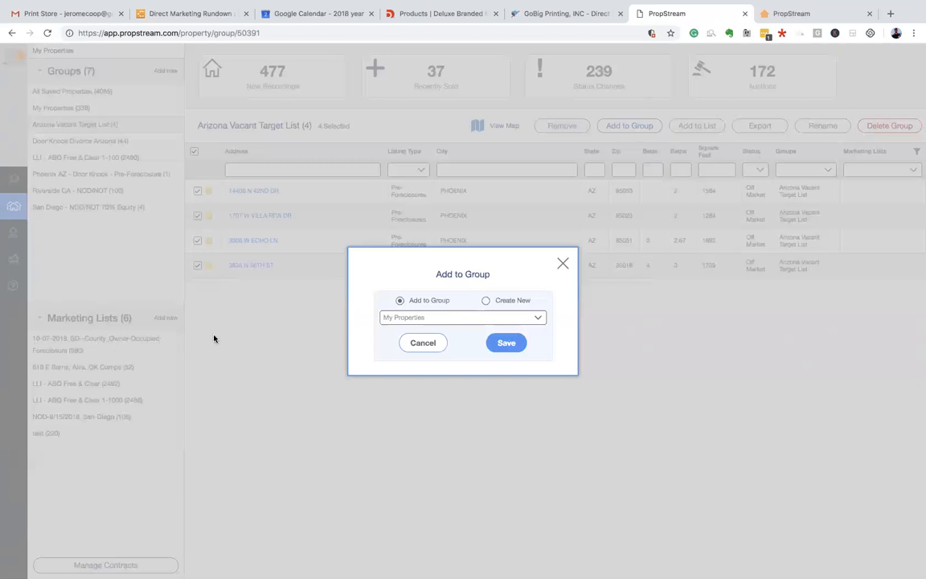
click(392, 317)
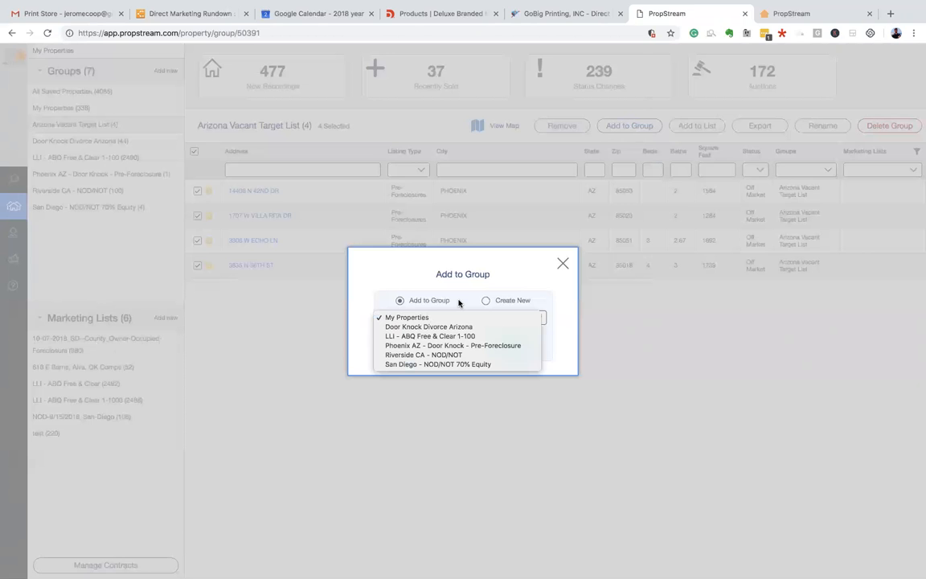
click(483, 302)
click(484, 300)
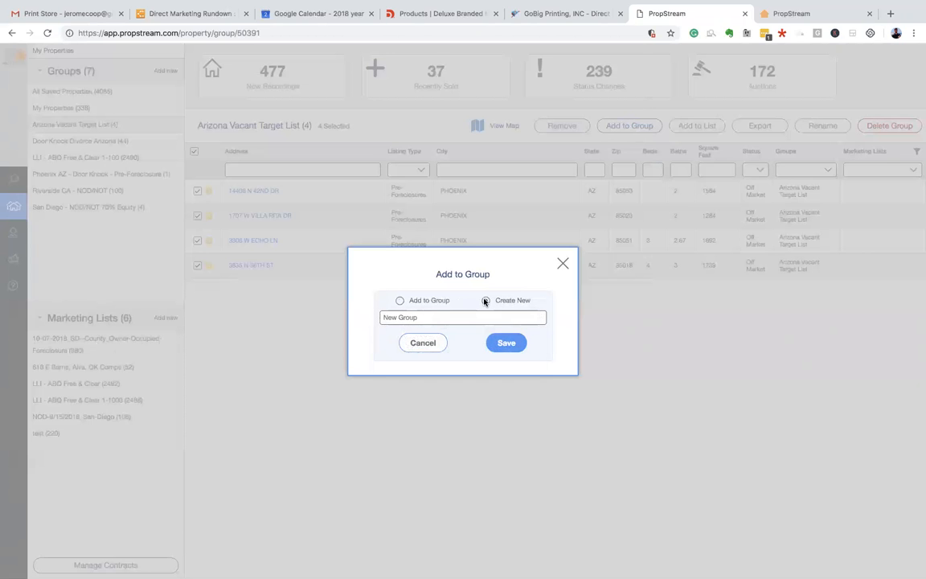
click(430, 317)
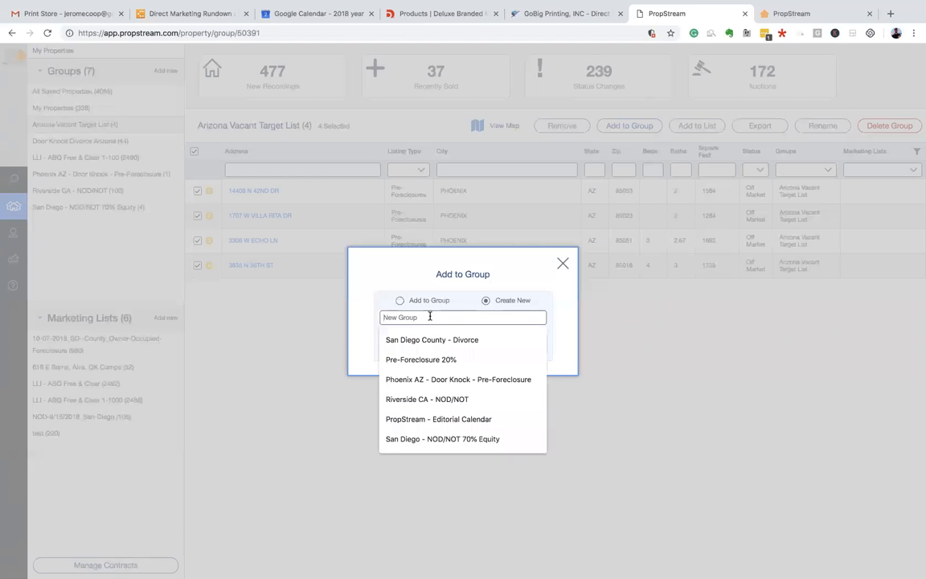
text(Arizona)
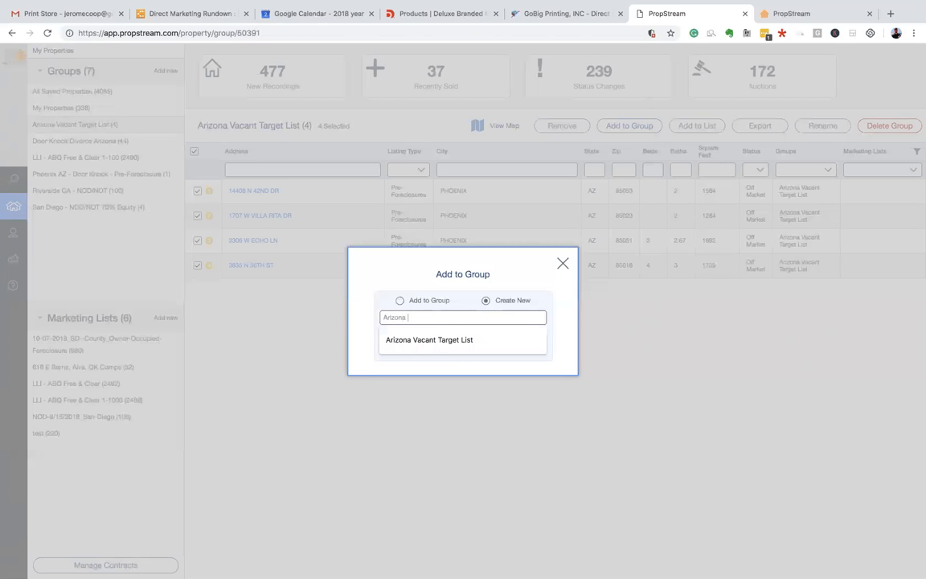
click(437, 337)
click(522, 346)
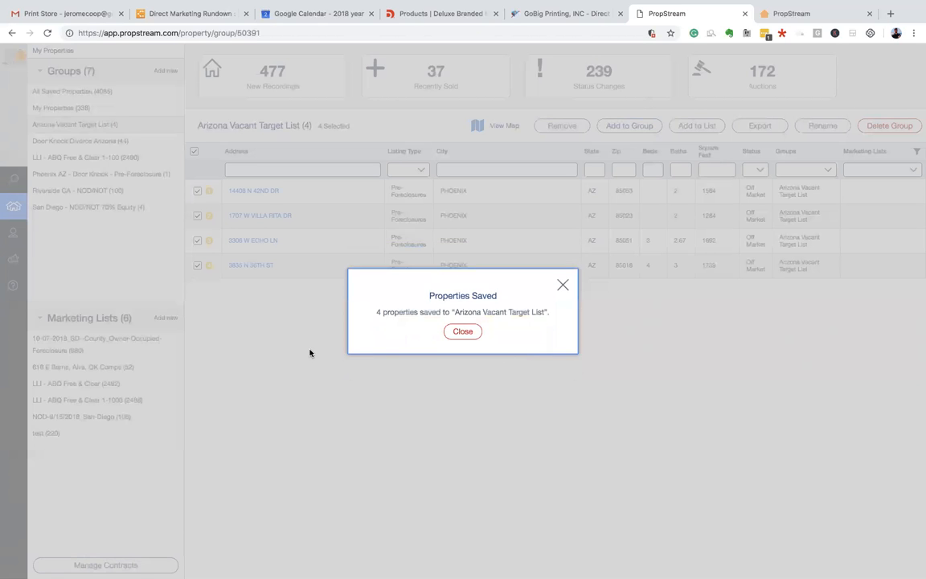
click(470, 330)
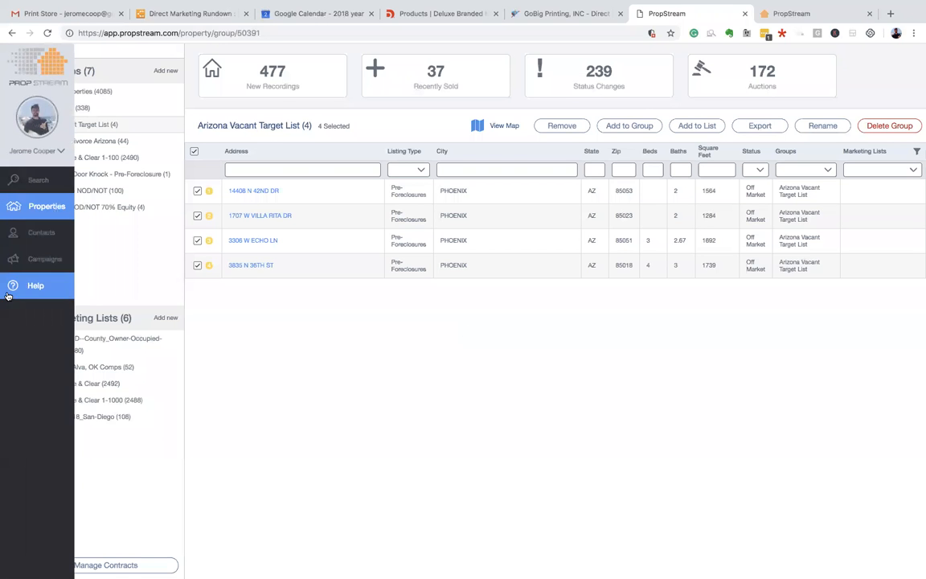
click(36, 232)
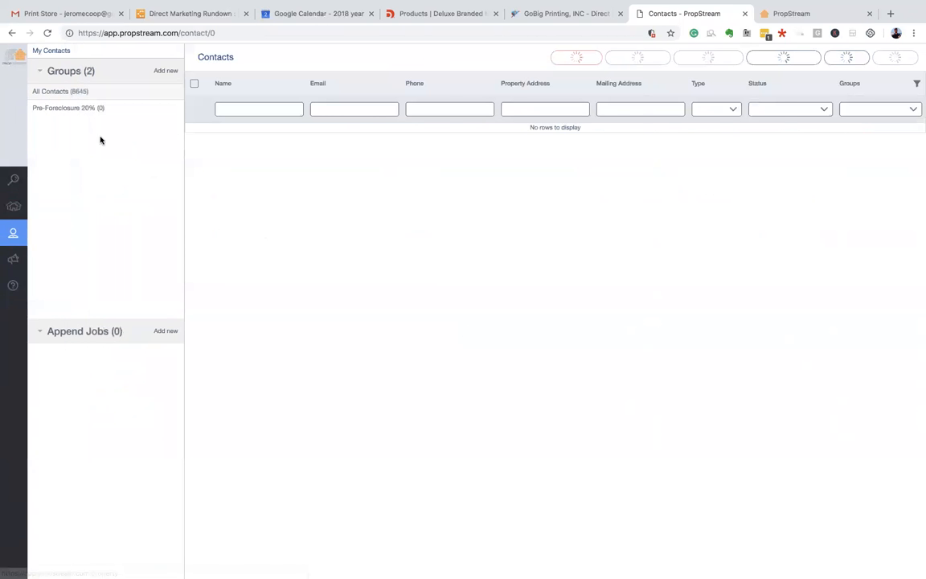
click(58, 209)
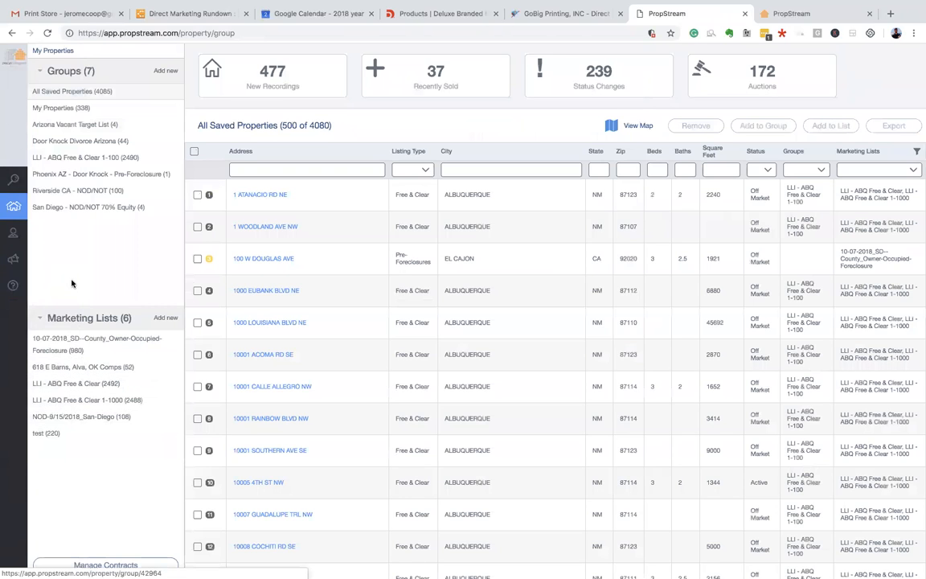
- Add the group's four properties to a new marketing list named Arizona Vacant Target List
click(81, 127)
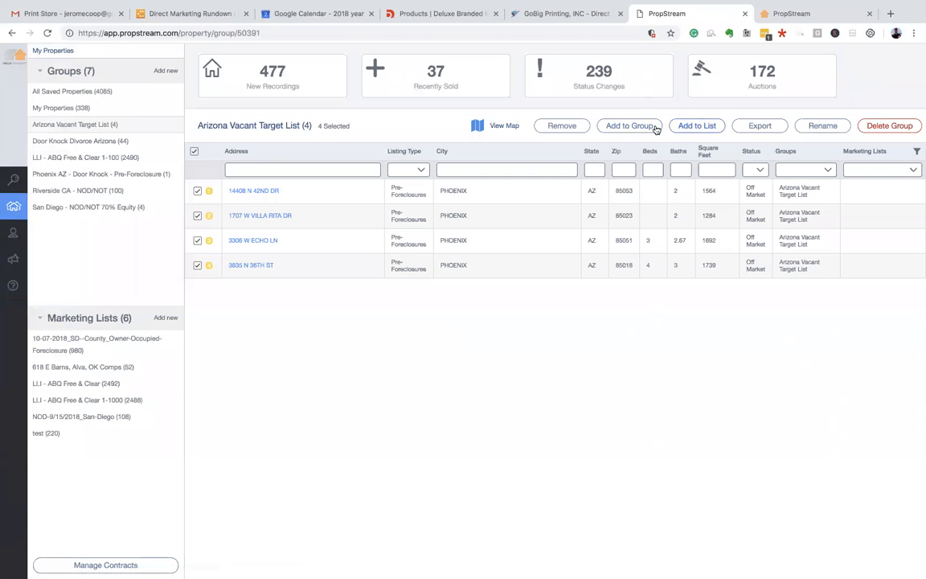
click(698, 126)
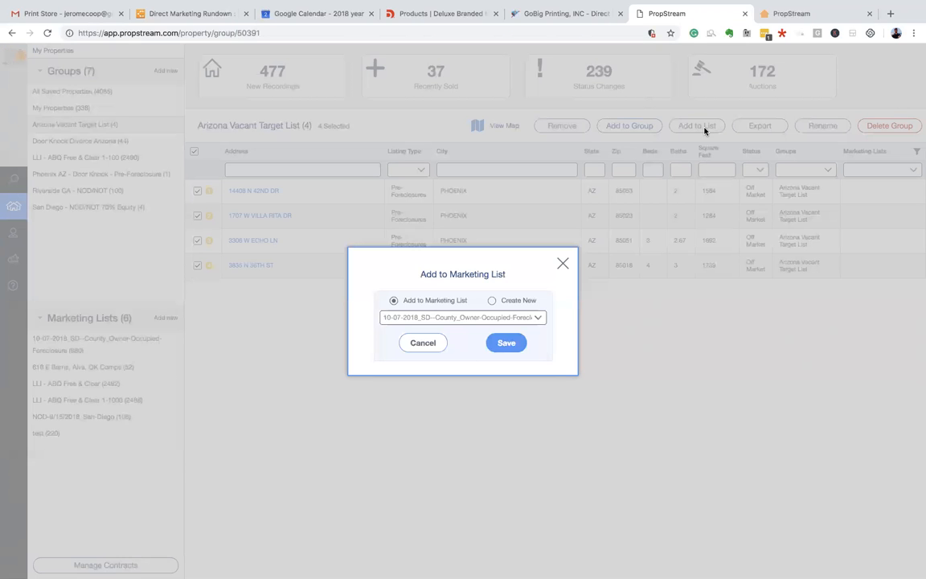
click(491, 300)
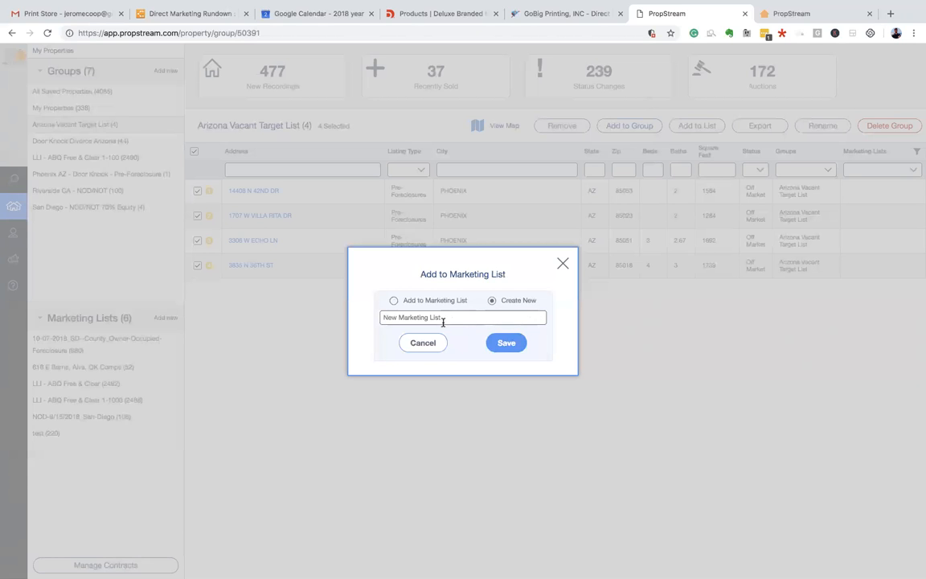
click(435, 318)
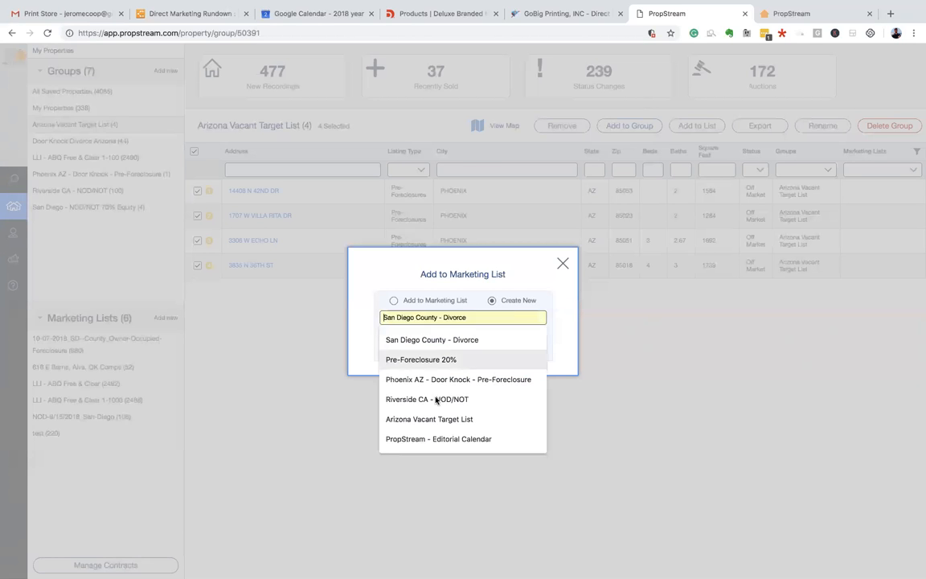
click(444, 418)
click(506, 344)
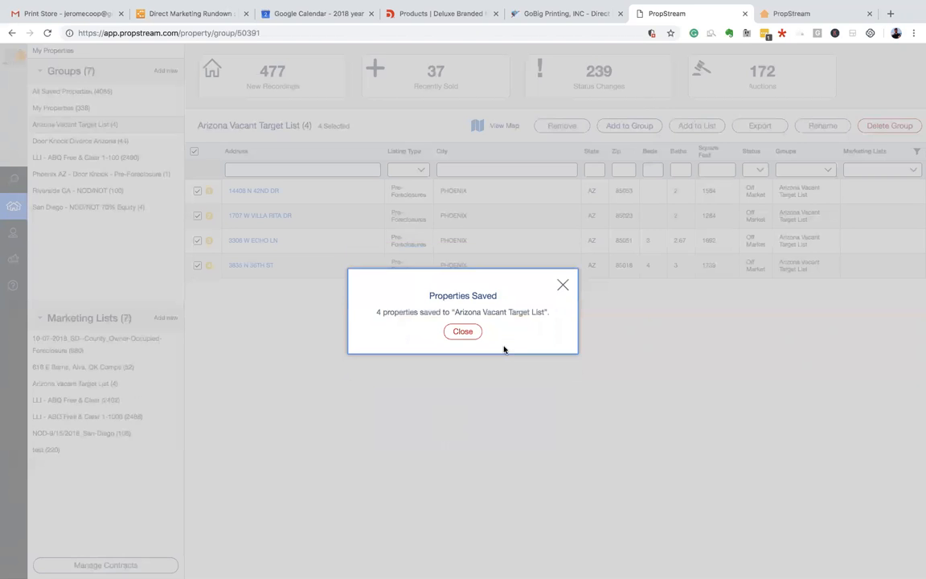
click(466, 331)
mouse_move(47, 308)
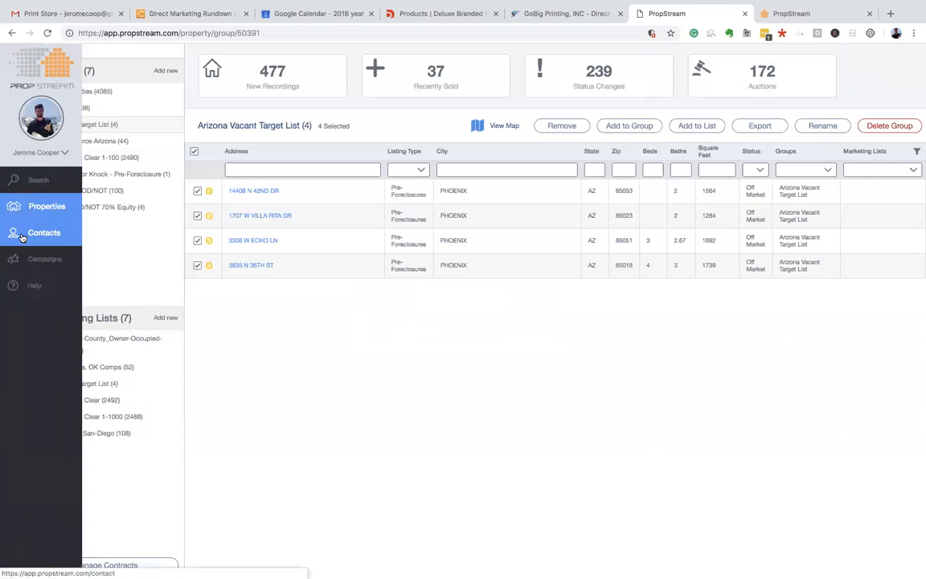
- Create a new contact group named Arizona Vacant Target List
click(32, 233)
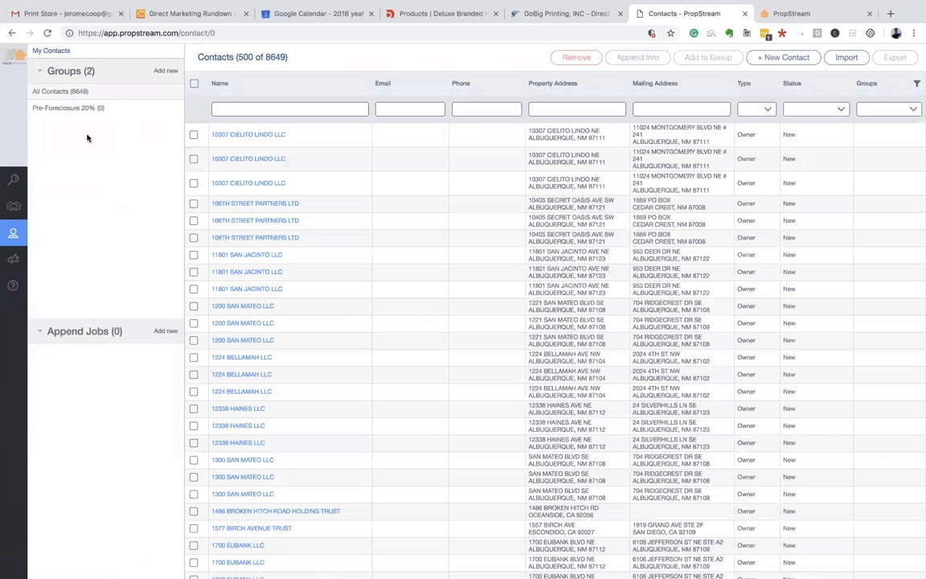
click(166, 71)
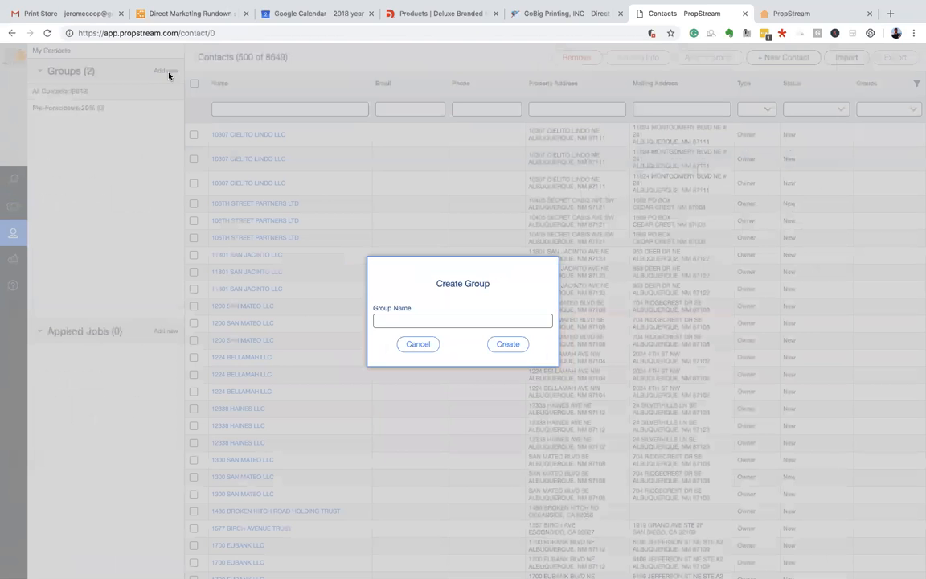
click(394, 319)
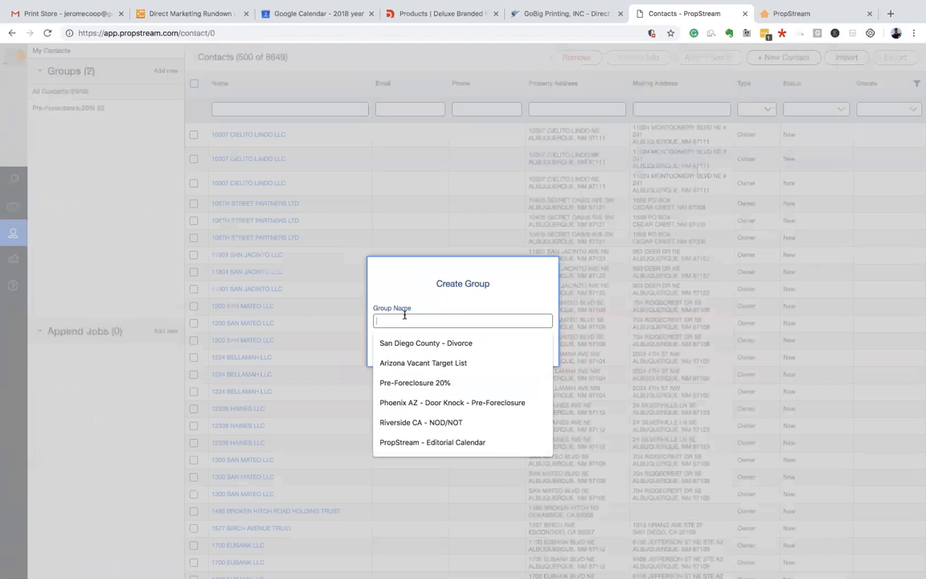
click(430, 363)
click(508, 344)
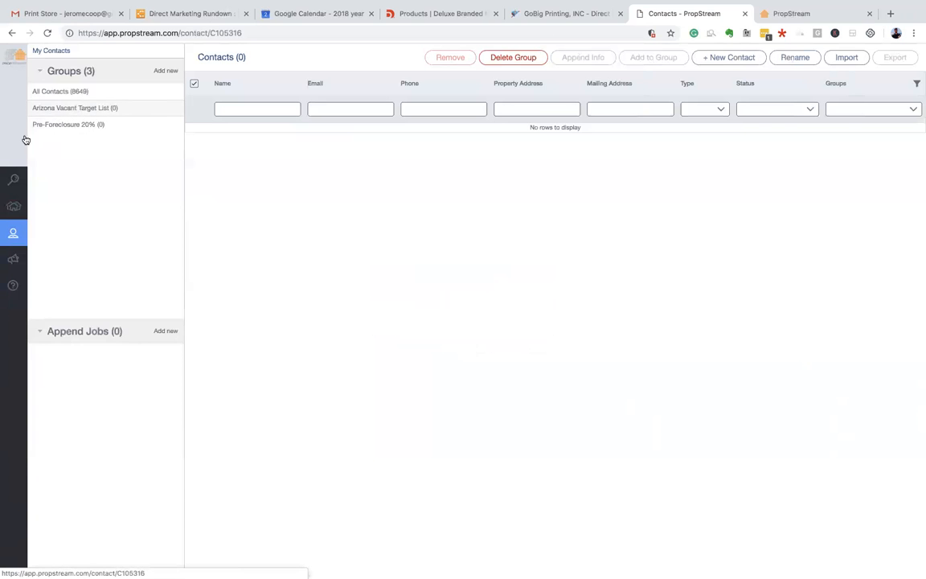
- Filter all contacts by the Arizona Vacant Target List group, then open that marketing list under Properties
click(56, 91)
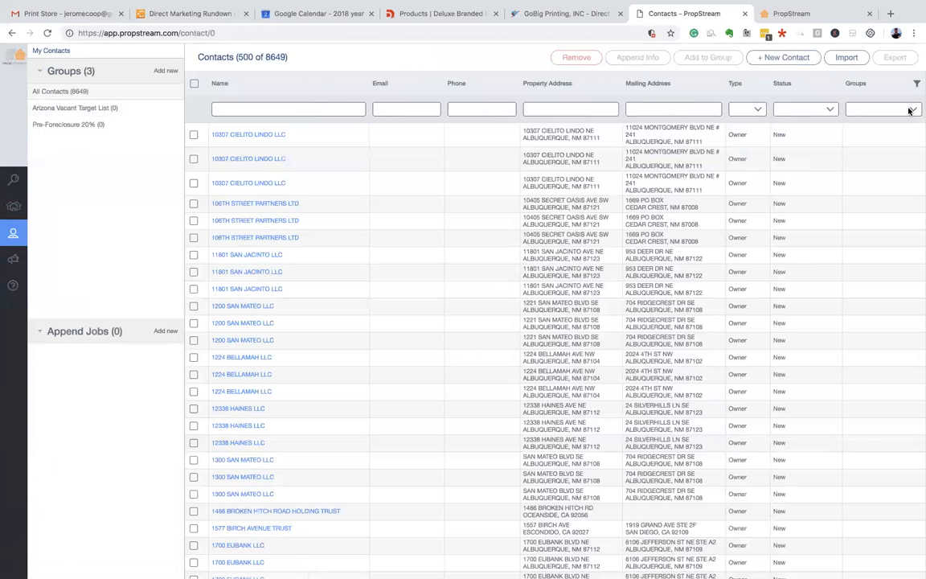
click(909, 111)
click(891, 117)
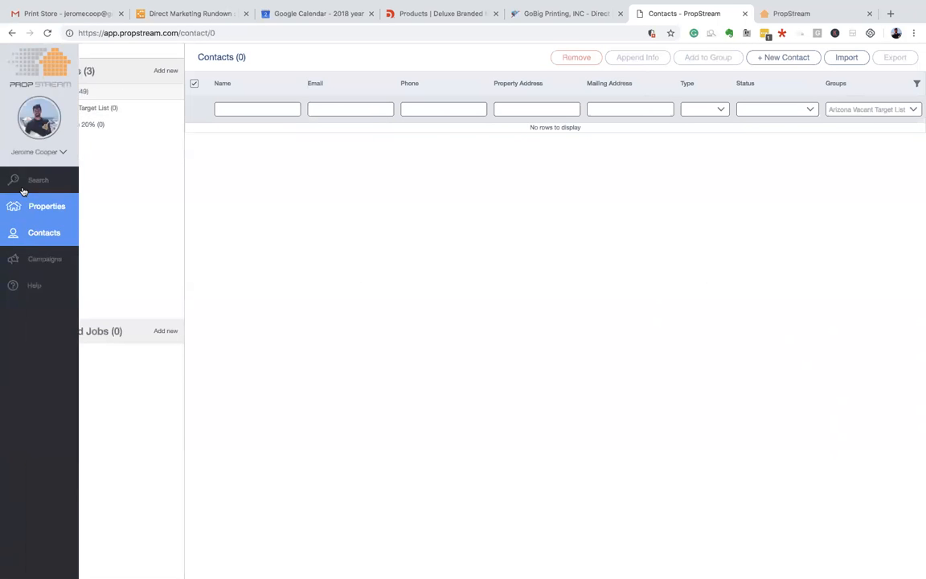
click(34, 212)
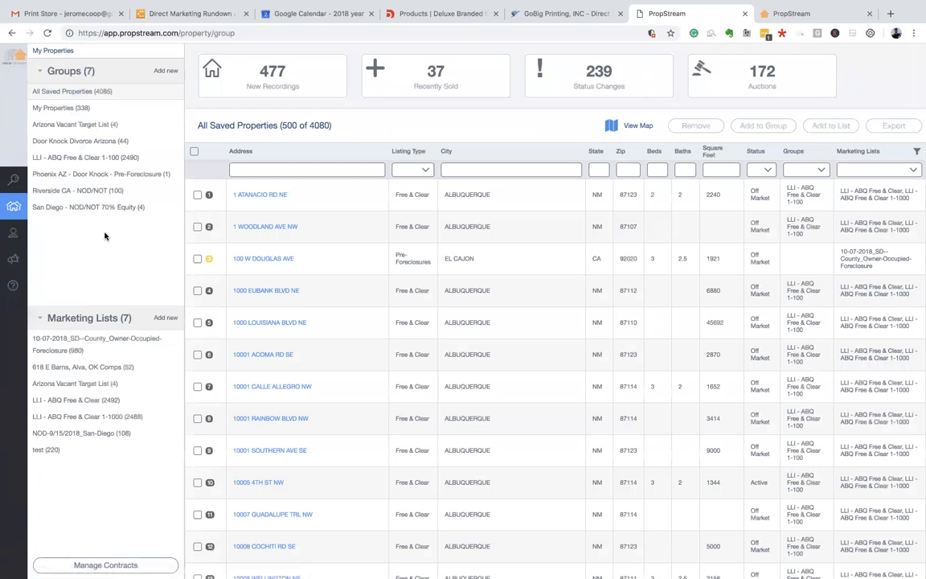
click(95, 388)
- Select the four Arizona Vacant Target List properties, export them to CSV, and open the property_export file
click(194, 151)
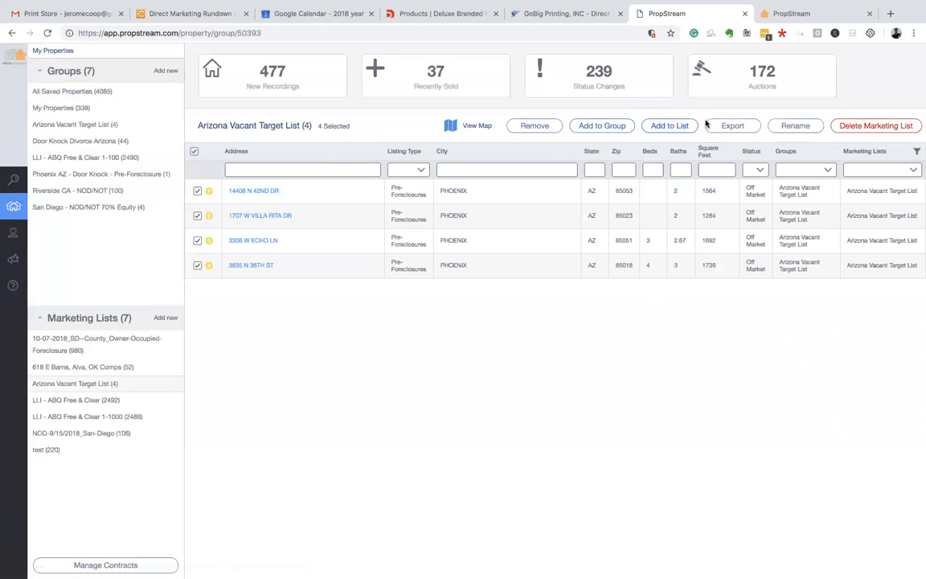
click(728, 125)
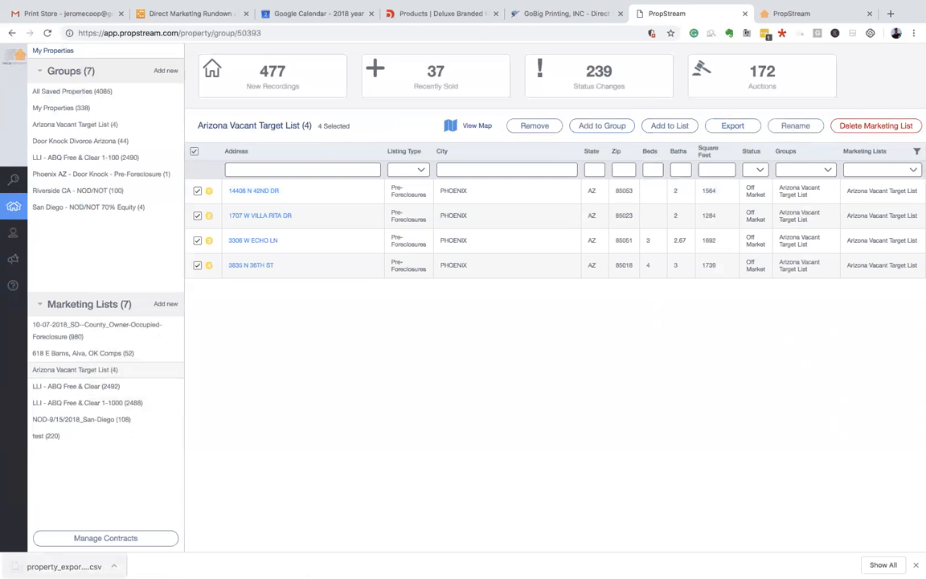
click(64, 567)
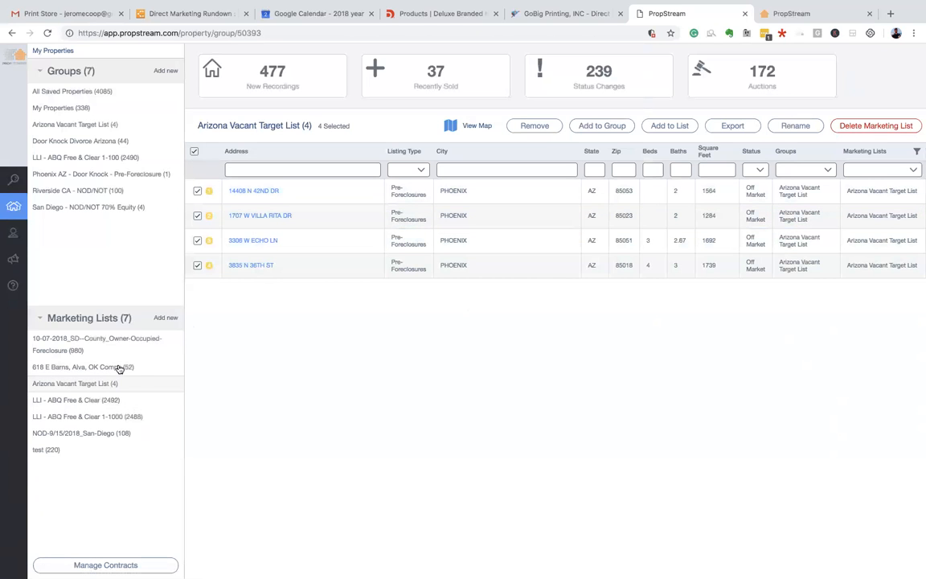
mouse_move(24, 234)
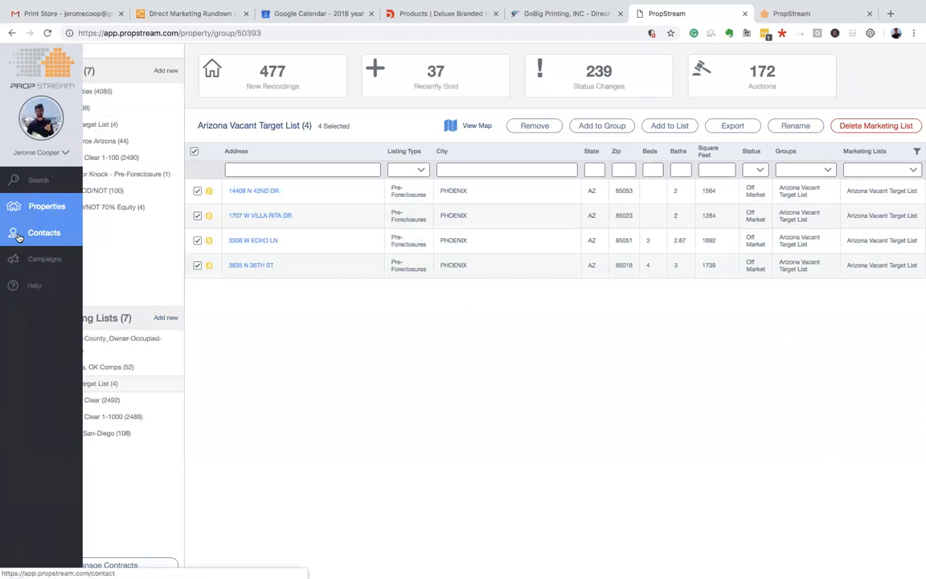
- Clear the Groups filter in Contacts and show All Contacts (8649)
click(39, 231)
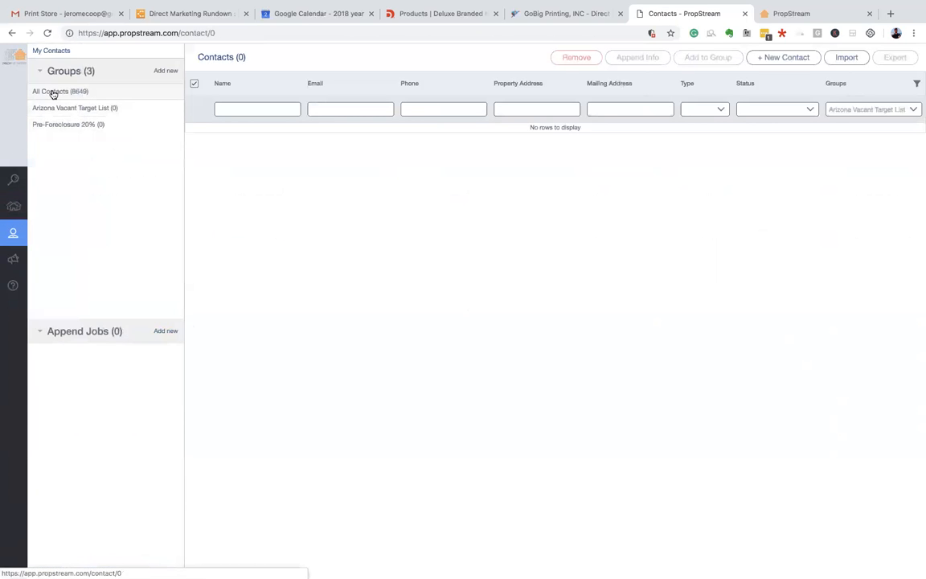
click(878, 109)
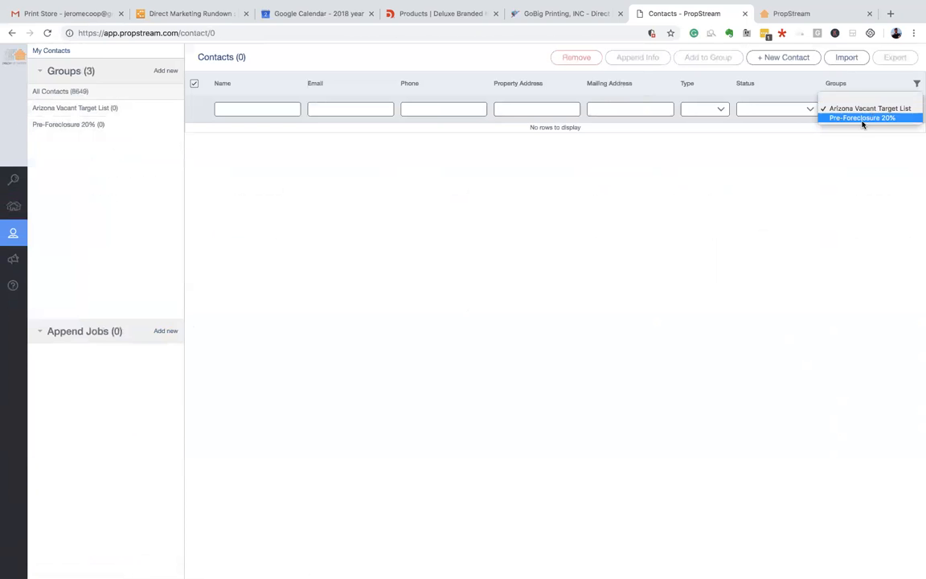
click(869, 98)
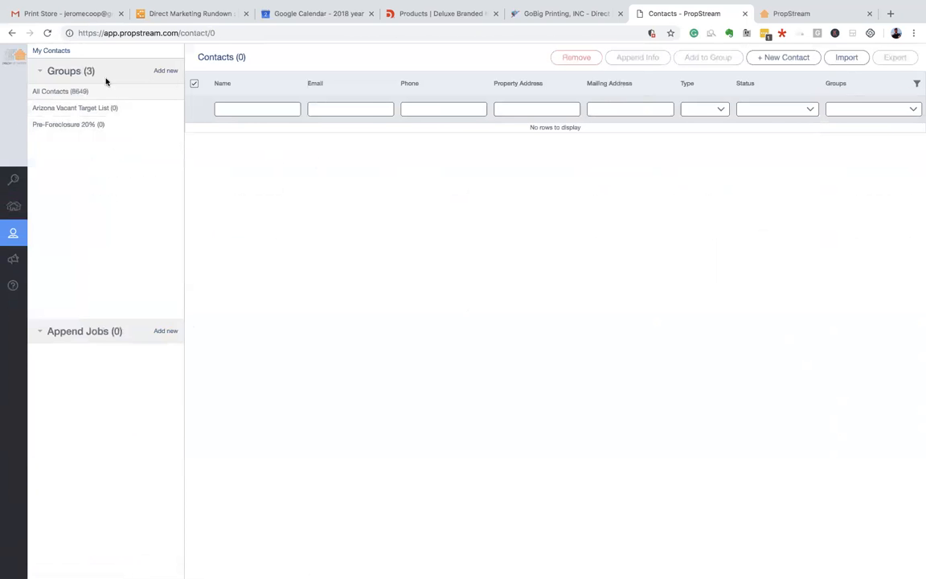
click(85, 94)
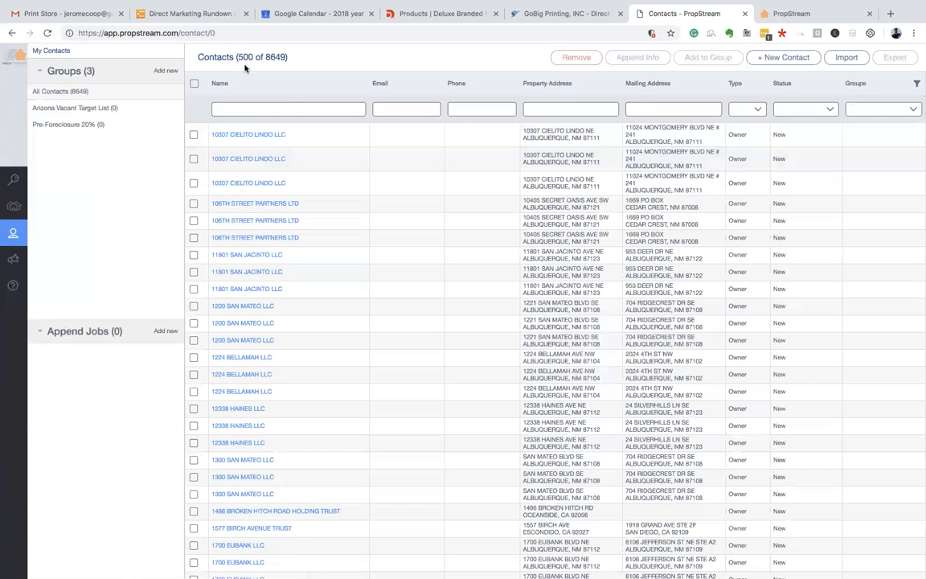
drag(265, 58, 308, 59)
click(307, 60)
- Select every one of the 8649 contacts in the list
click(194, 84)
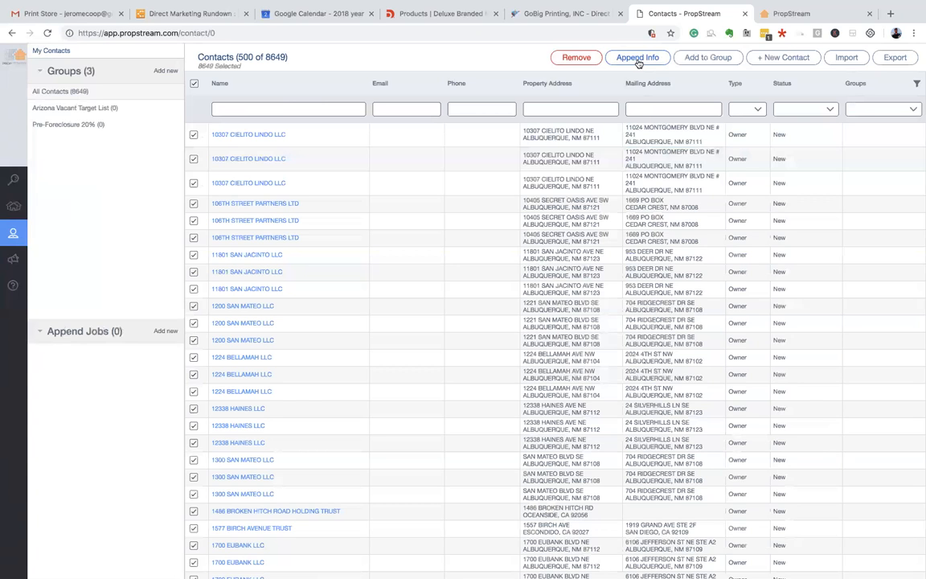
scroll(243, 231, down, 3)
scroll(244, 231, down, 20)
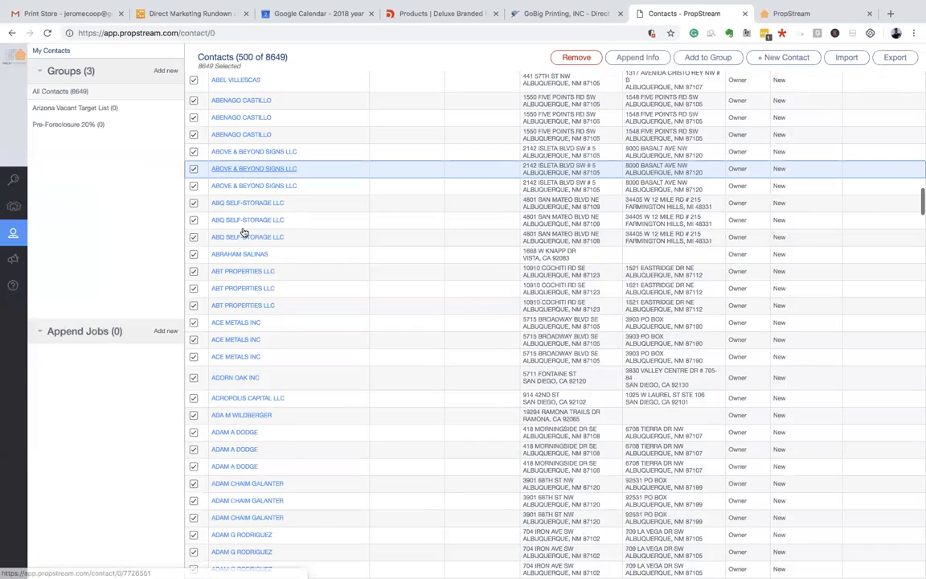
scroll(243, 232, down, 10)
scroll(243, 233, up, 20)
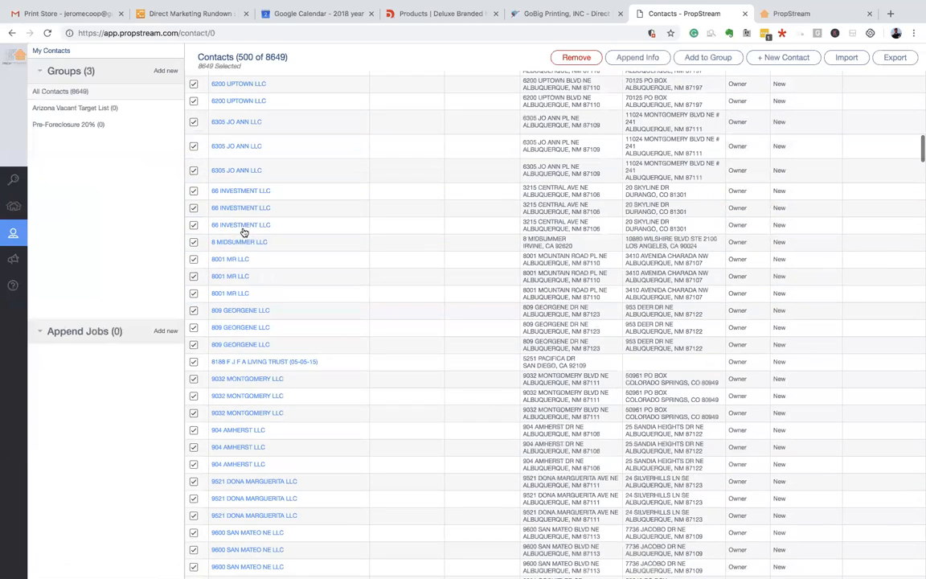
scroll(617, 262, up, 15)
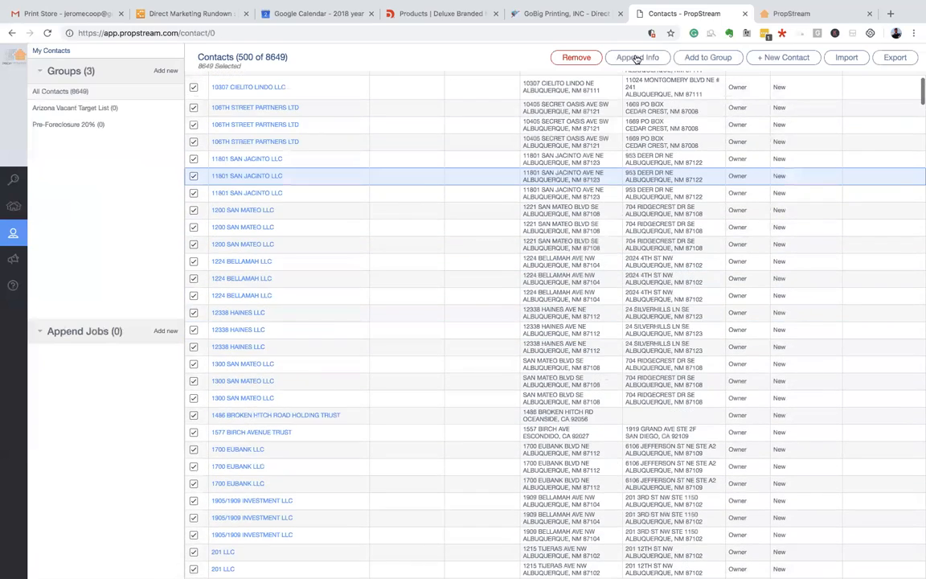
click(636, 57)
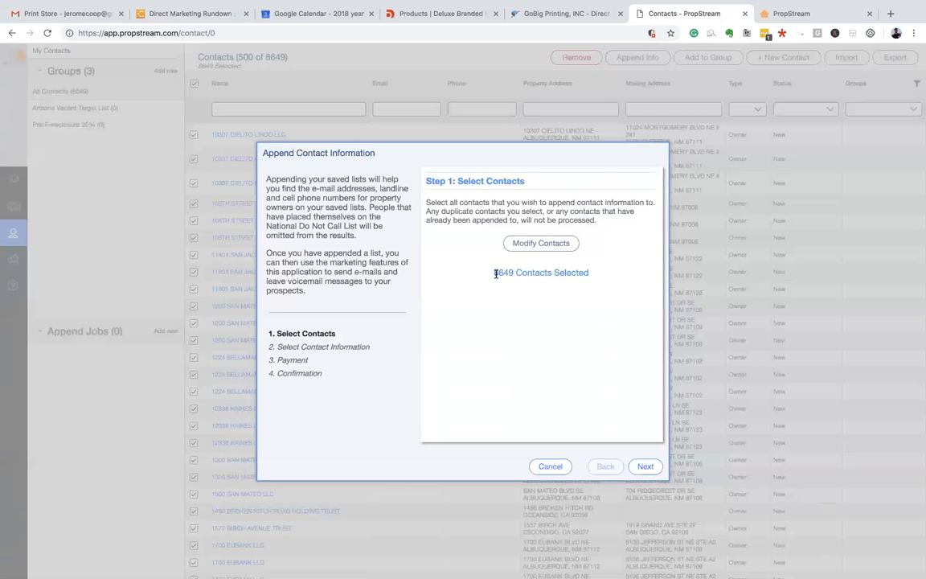
drag(496, 274, 525, 274)
click(540, 343)
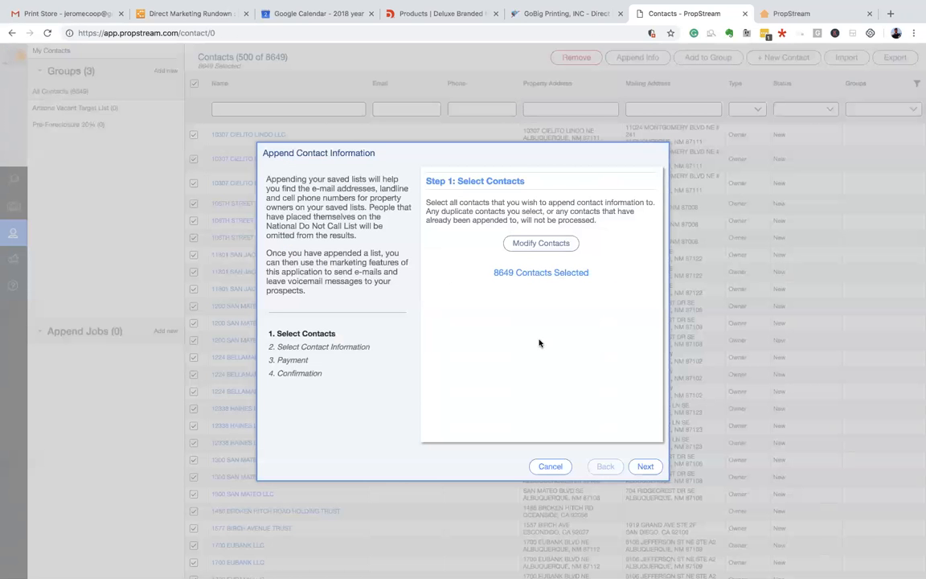
click(645, 466)
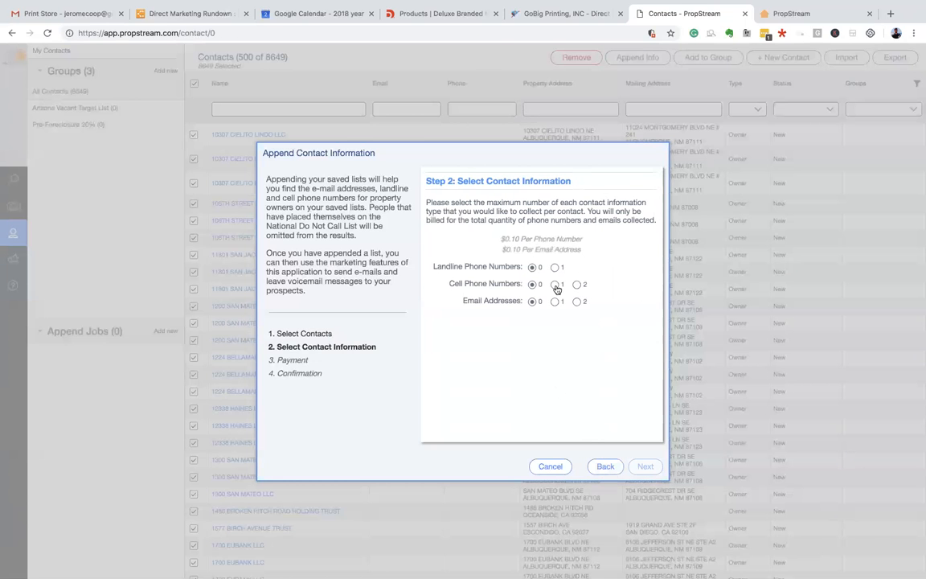
click(554, 284)
click(554, 301)
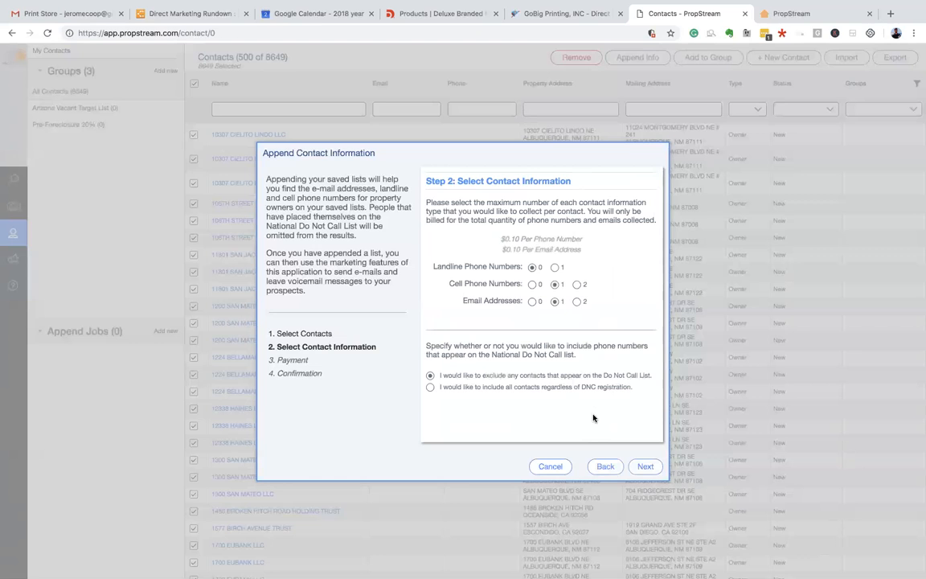
click(643, 467)
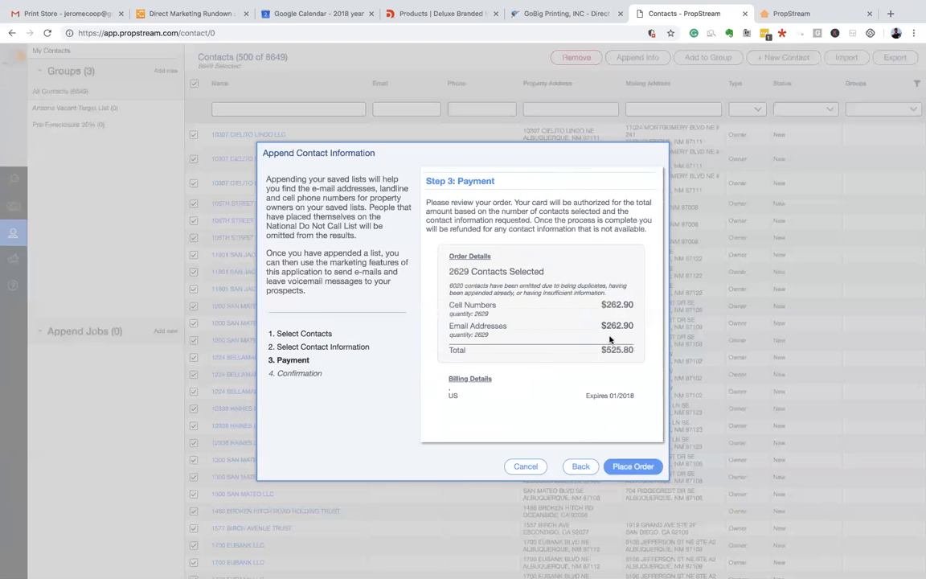
drag(598, 350, 631, 350)
click(572, 316)
click(581, 469)
click(550, 466)
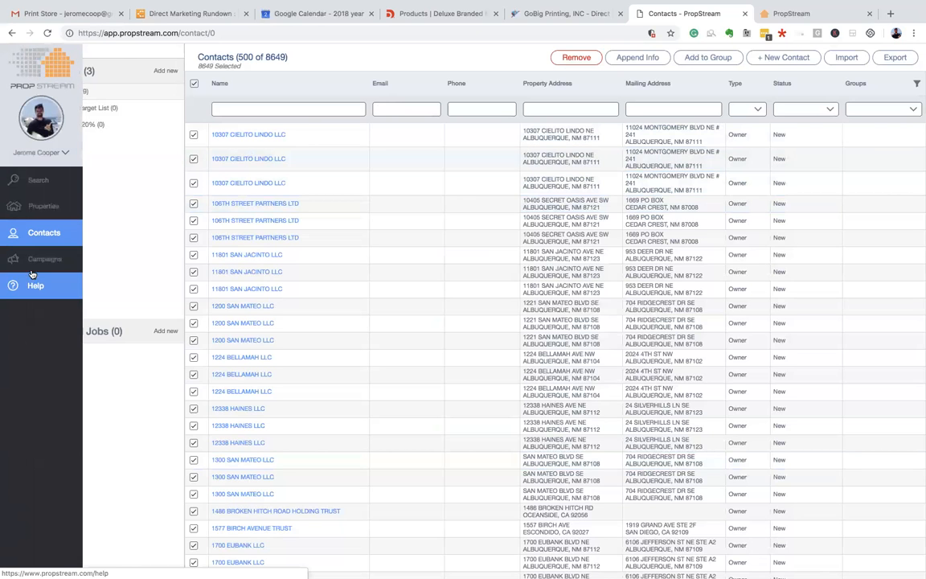
- Create the campaign 'Arizona Vacant Target List' targeting the 4-contact Arizona Vacant Target List group
click(42, 267)
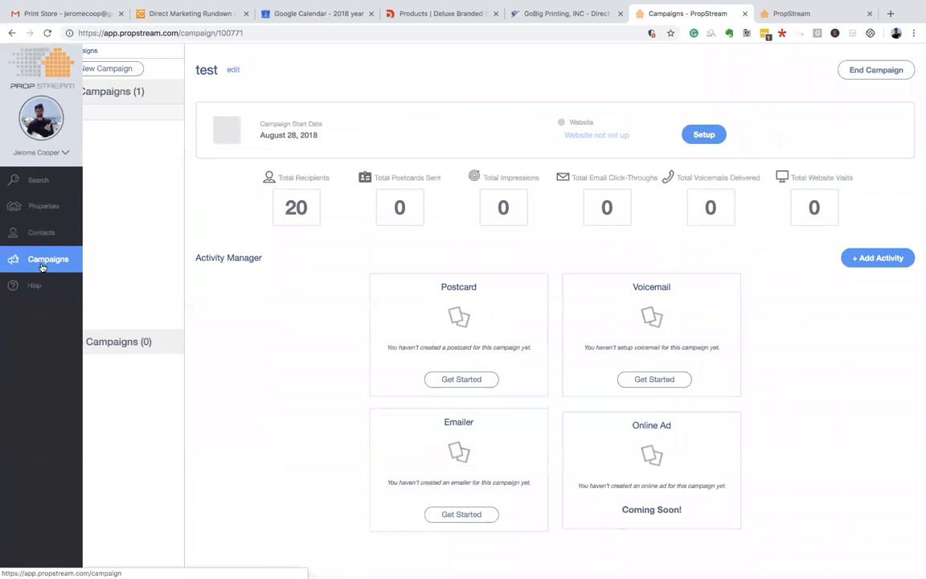
click(105, 69)
click(236, 123)
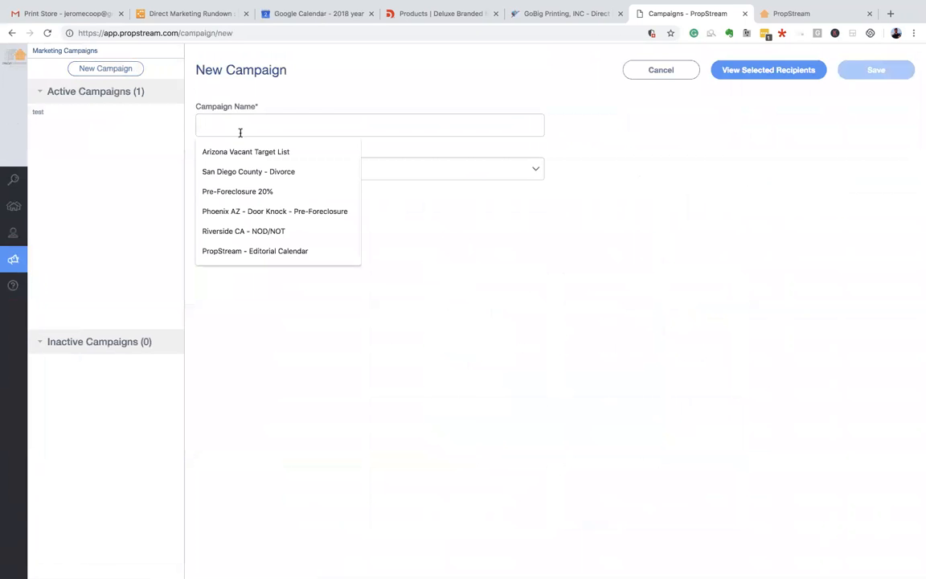
click(256, 152)
click(306, 170)
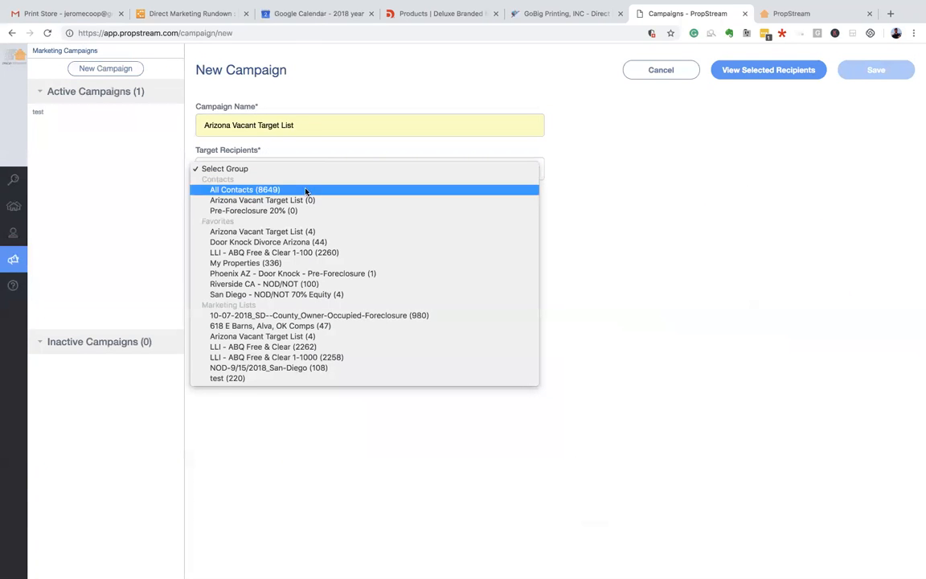
click(321, 236)
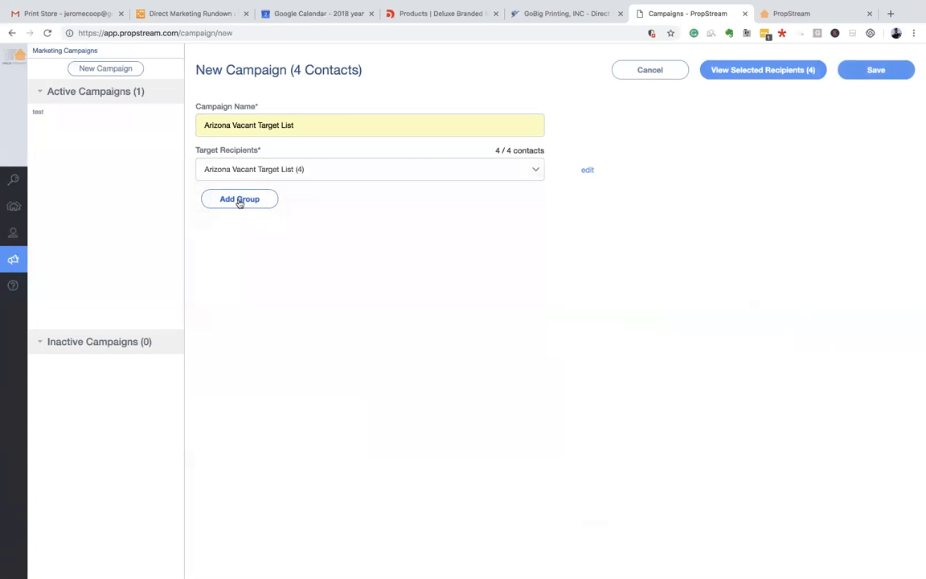
click(874, 71)
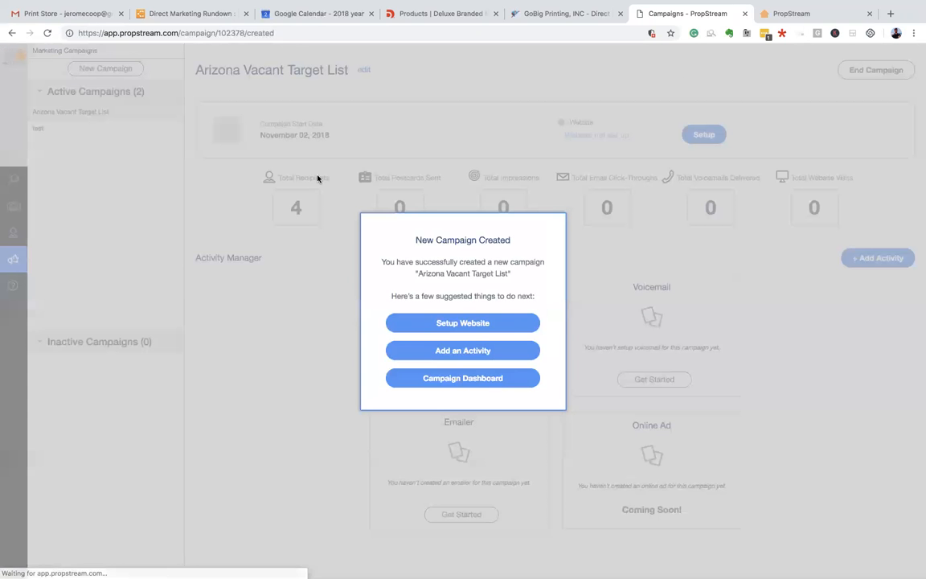
click(479, 326)
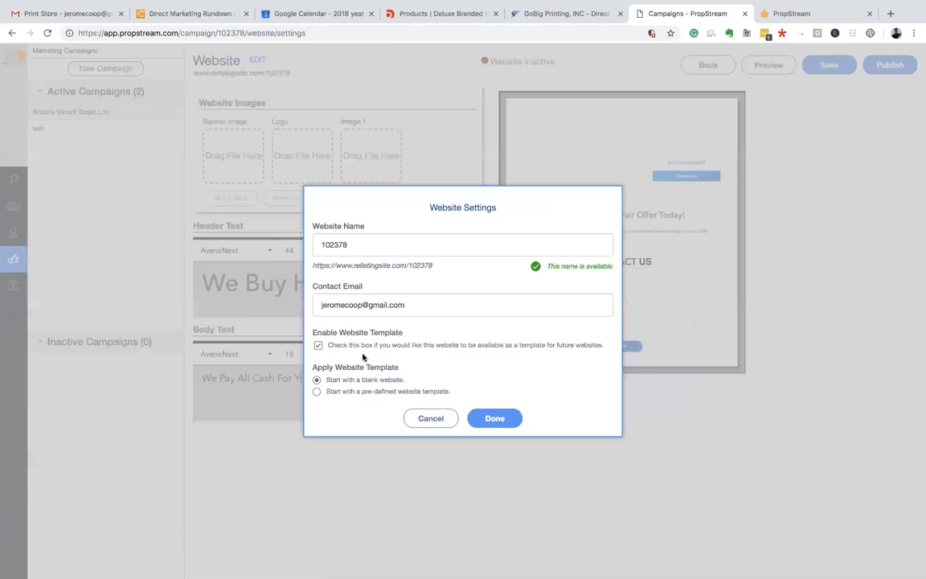
- Apply pre-defined Template 1 to the campaign website, publish it, and return to the overview
click(317, 346)
click(316, 347)
click(318, 392)
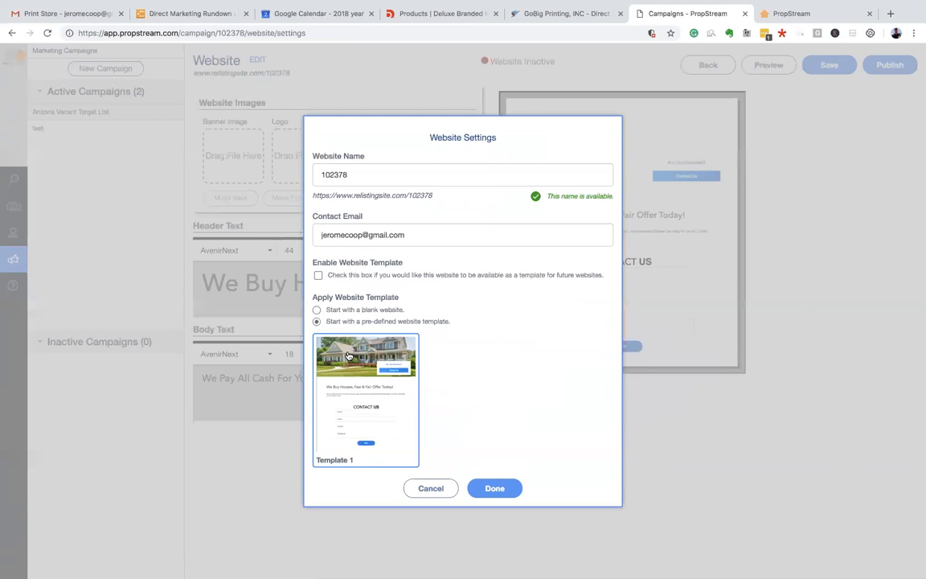
click(491, 487)
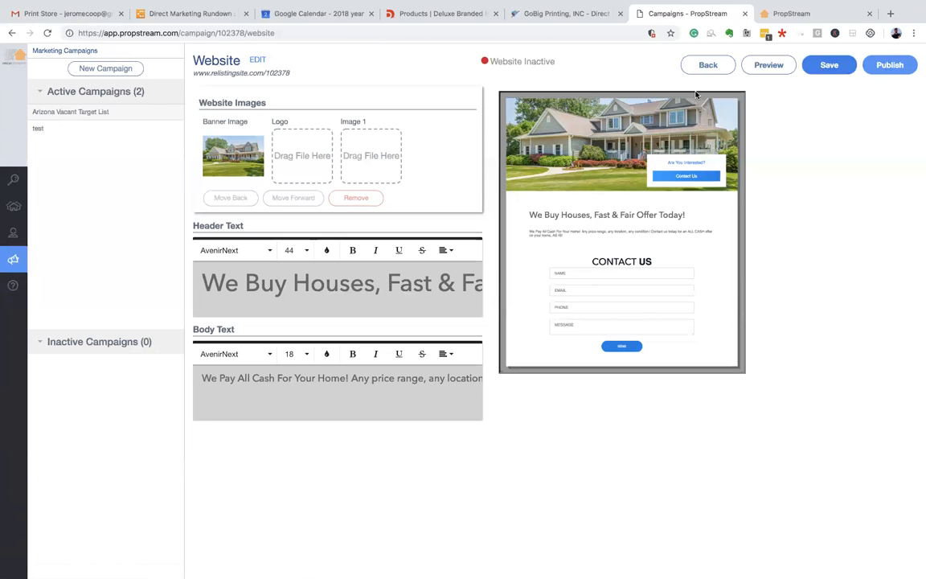
click(876, 67)
click(708, 68)
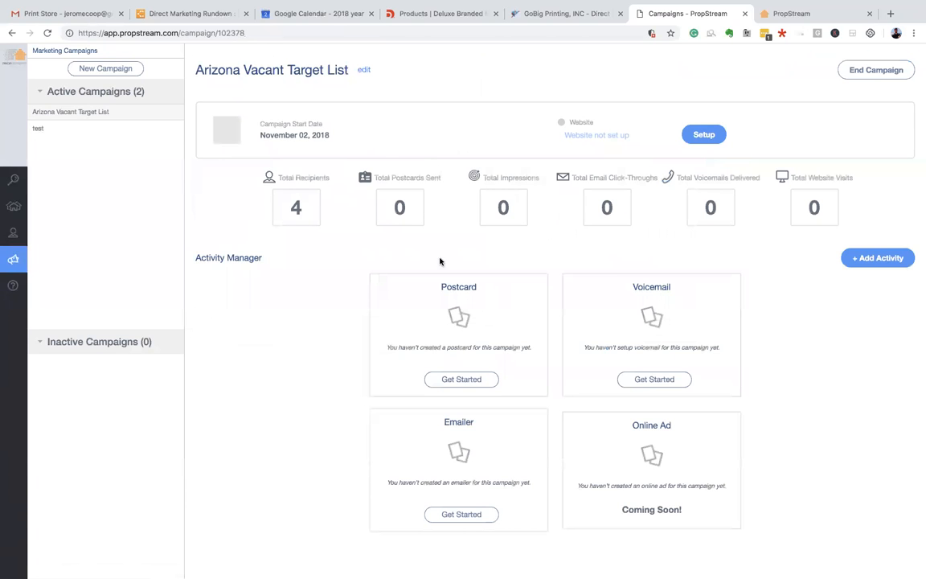
- Begin a voicemail campaign, reviewing caller ID, recording and schedule options without adding a recording
click(651, 382)
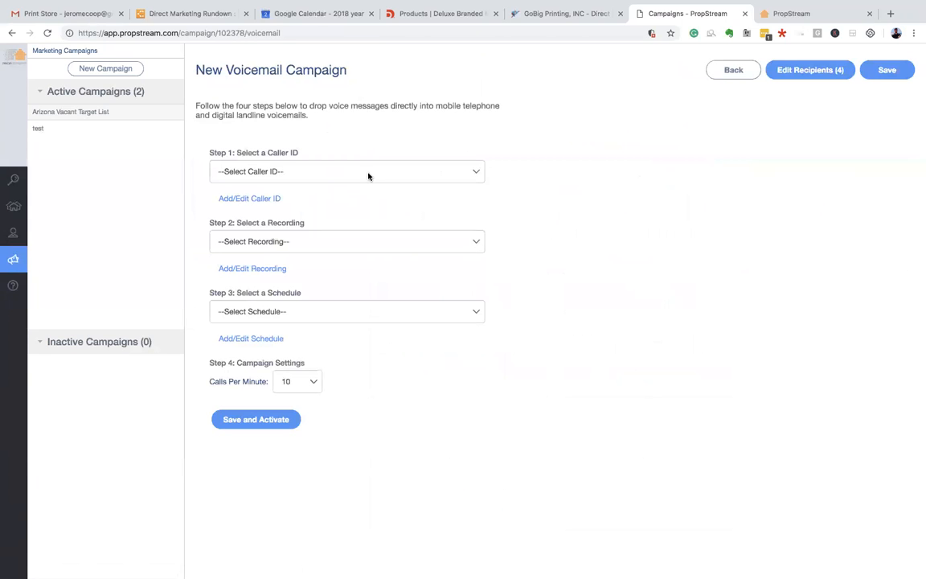
click(369, 174)
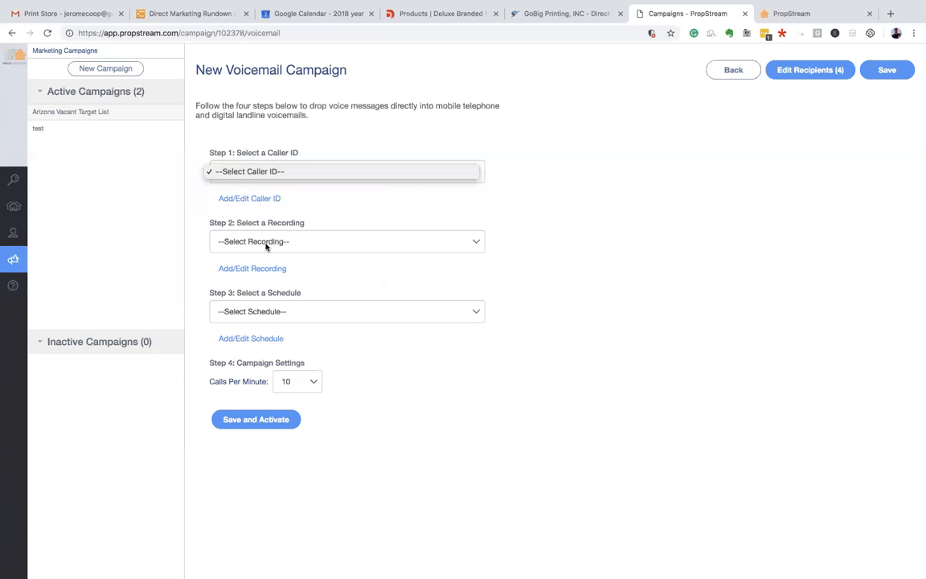
click(332, 248)
click(450, 245)
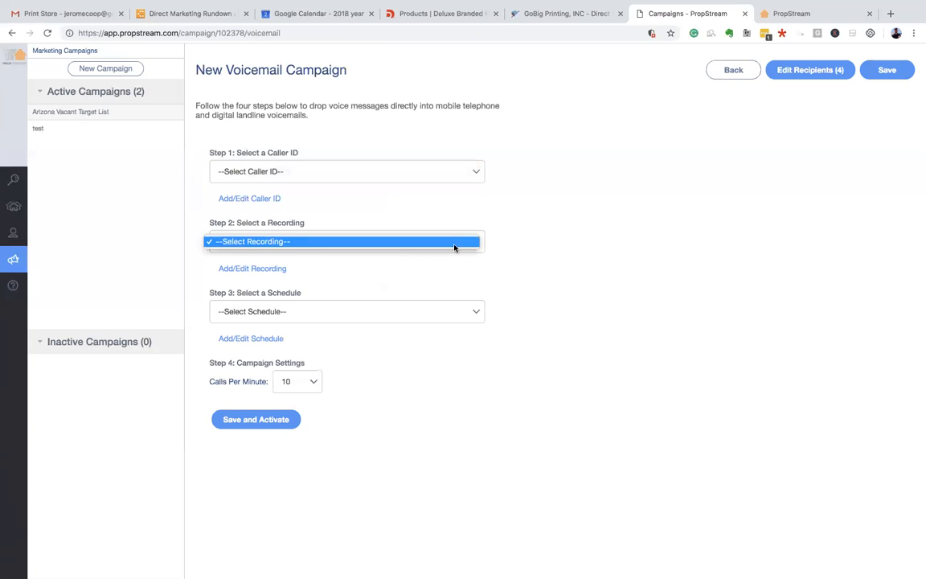
click(252, 272)
click(256, 268)
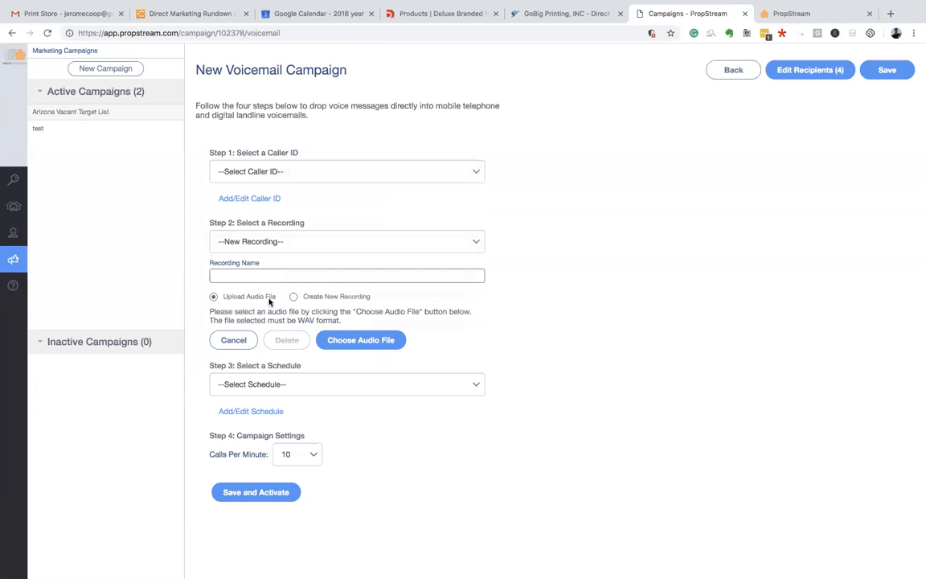
click(294, 296)
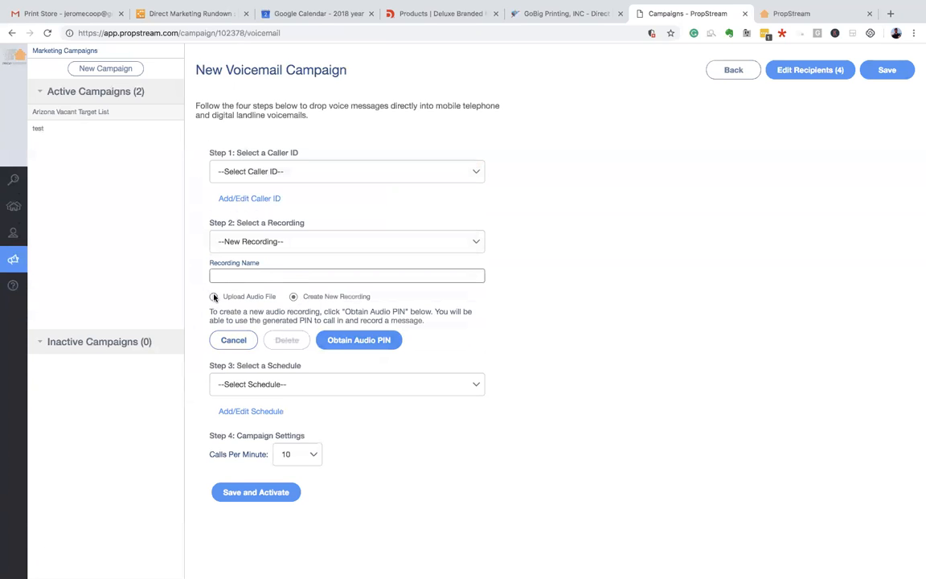
click(233, 339)
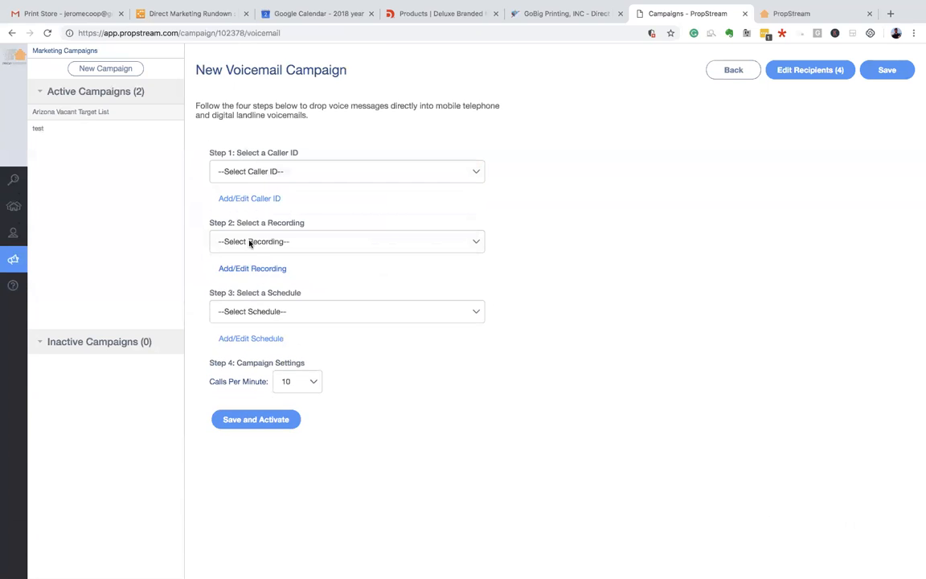
click(351, 306)
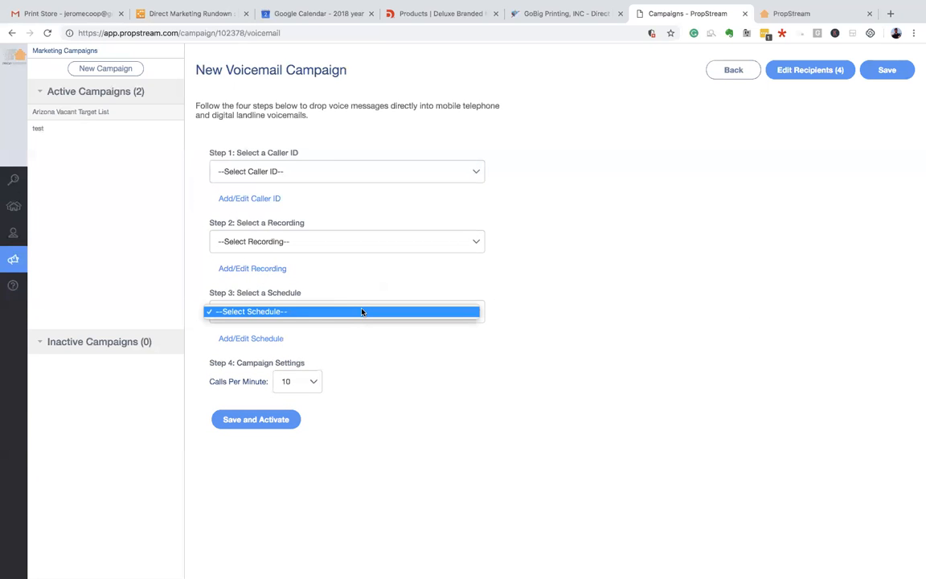
- Draft a call schedule ending Monday and Tuesday at 7:30 PM with 15 calls per minute
click(326, 338)
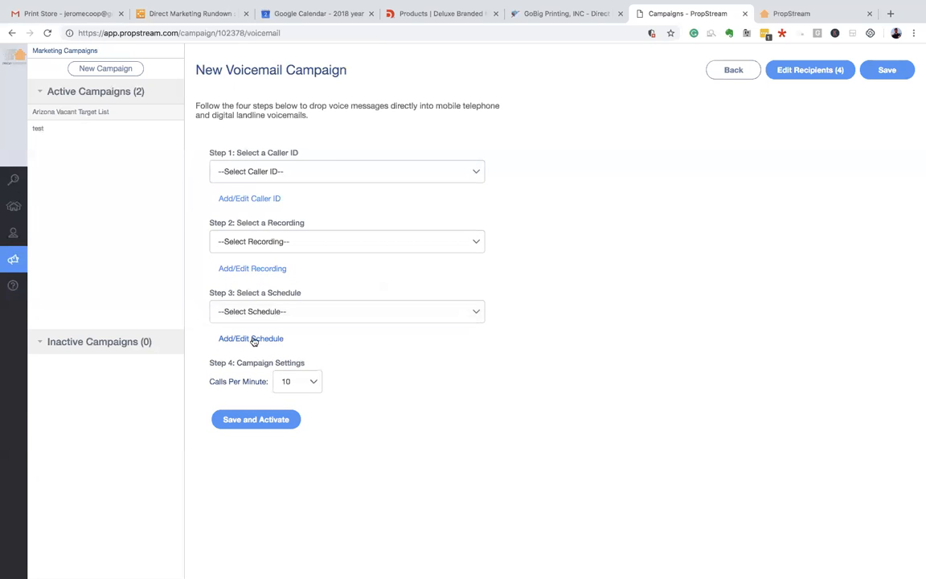
click(233, 338)
scroll(281, 344, down, 2)
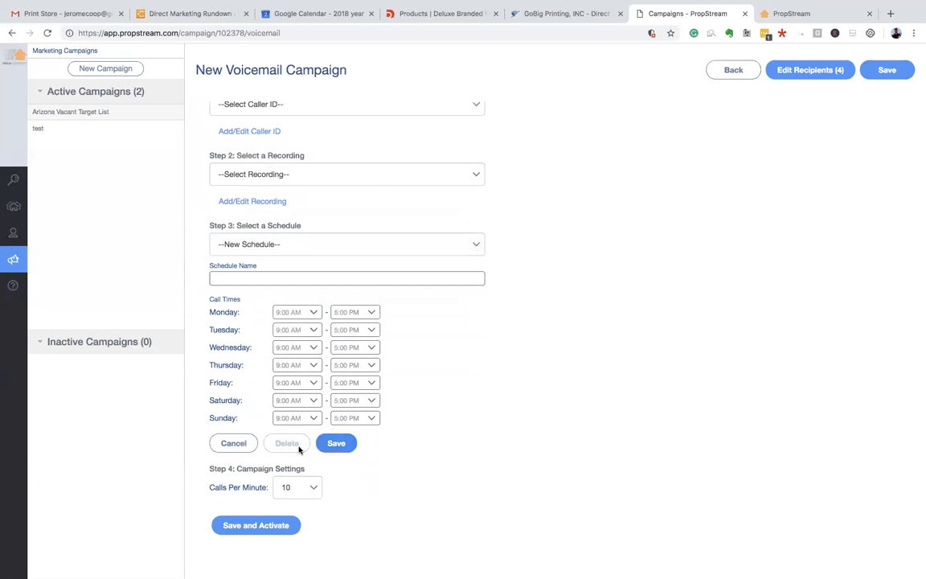
click(373, 314)
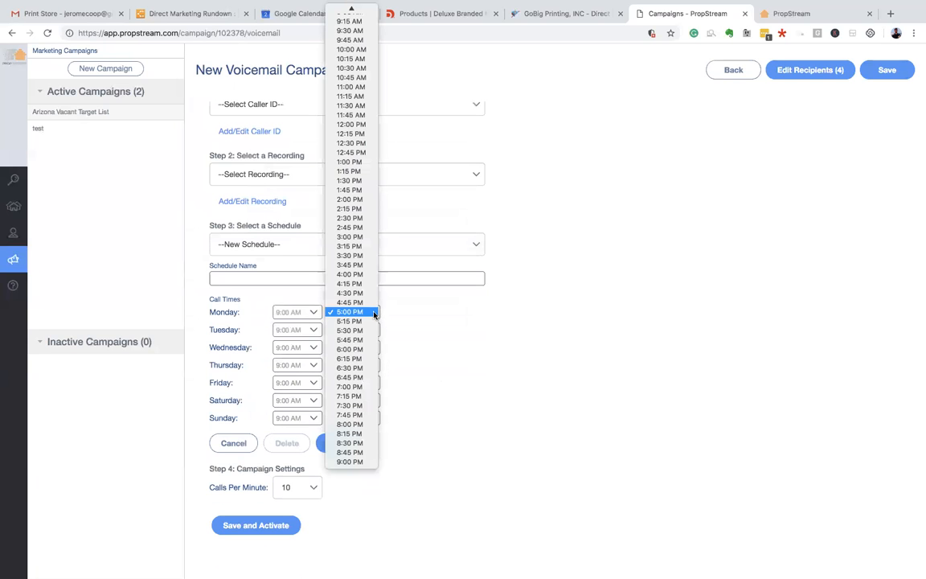
click(364, 407)
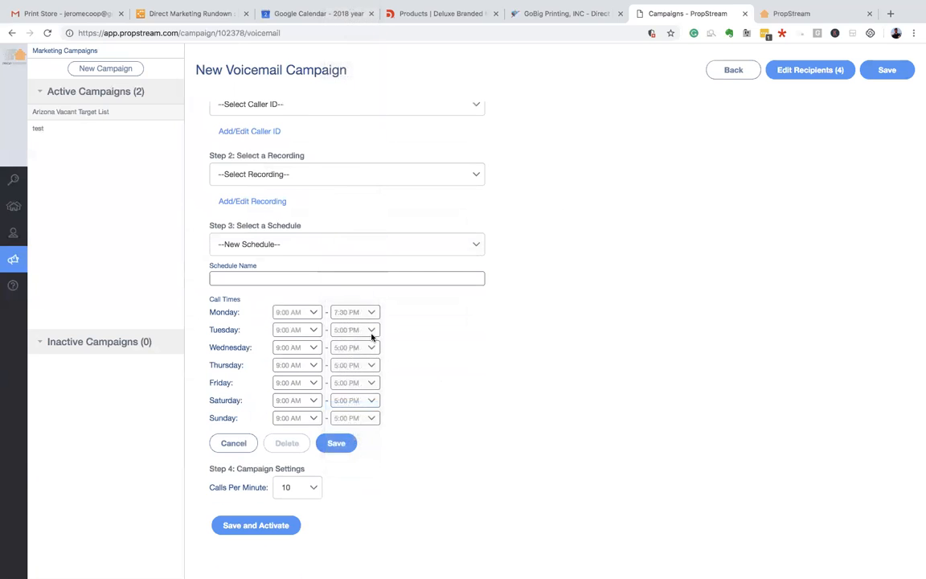
click(373, 331)
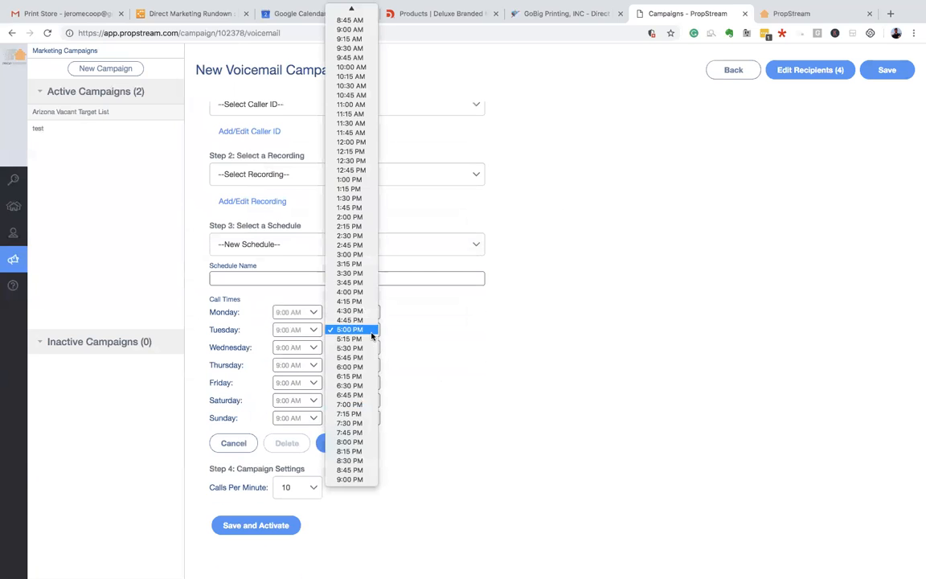
click(352, 423)
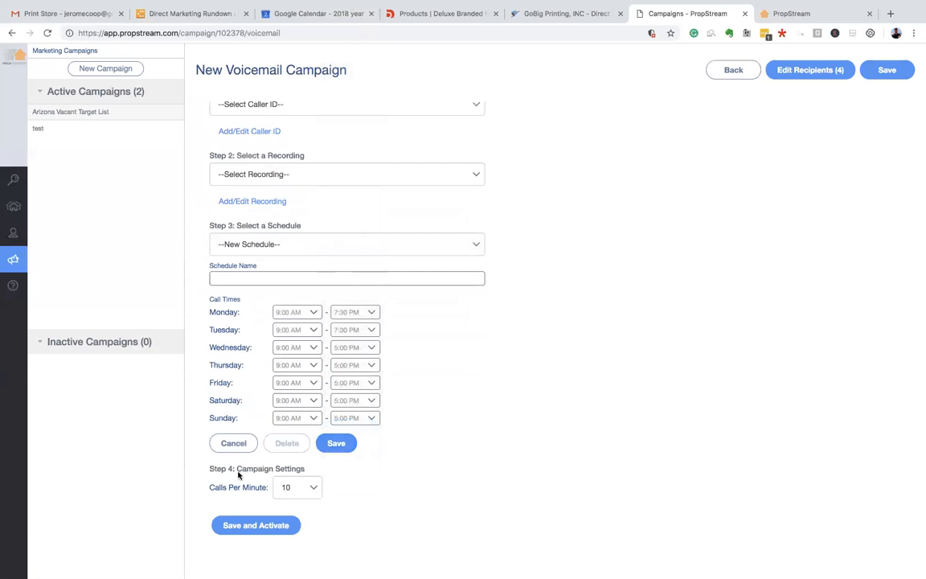
click(312, 488)
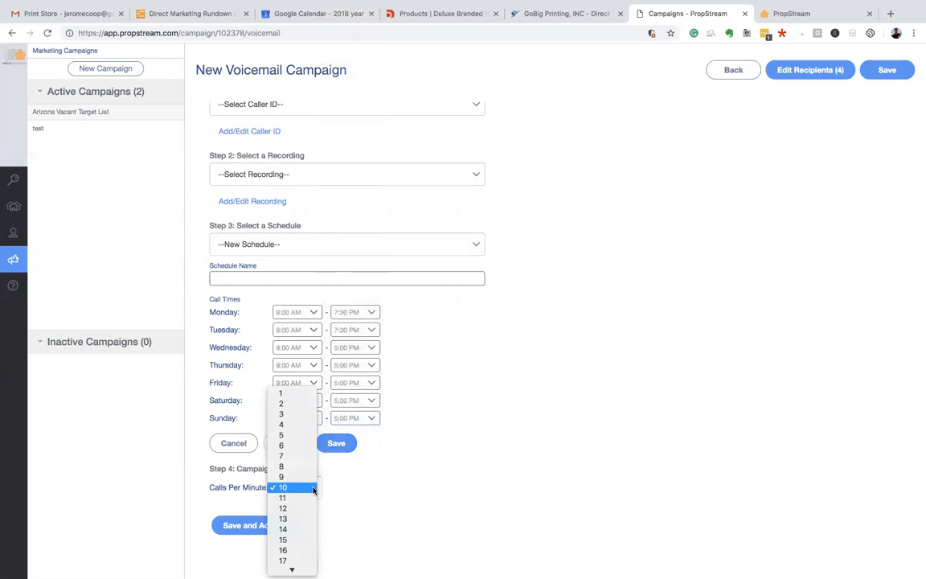
click(303, 539)
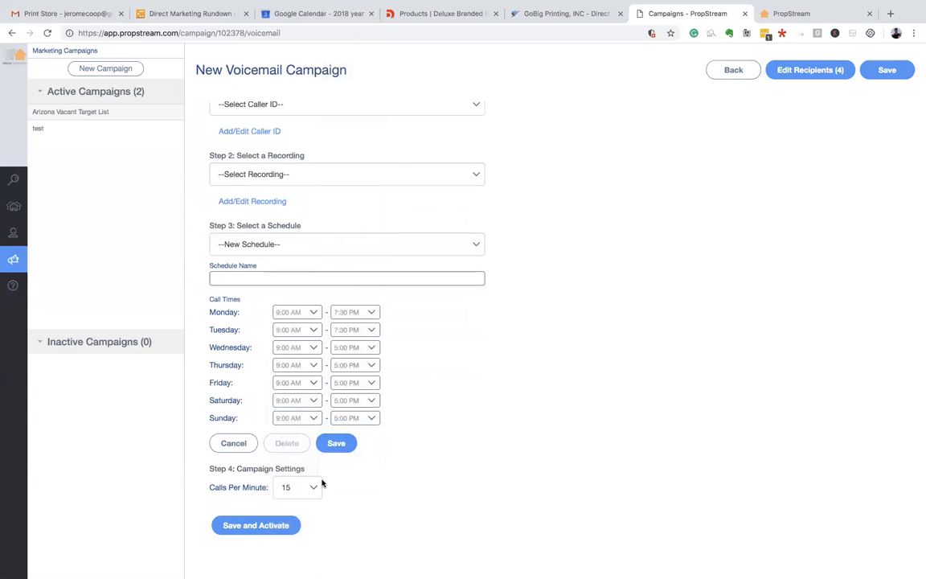
- Leave the voicemail form unsaved and return to the Arizona Vacant Target List campaign overview
scroll(492, 435, up, 2)
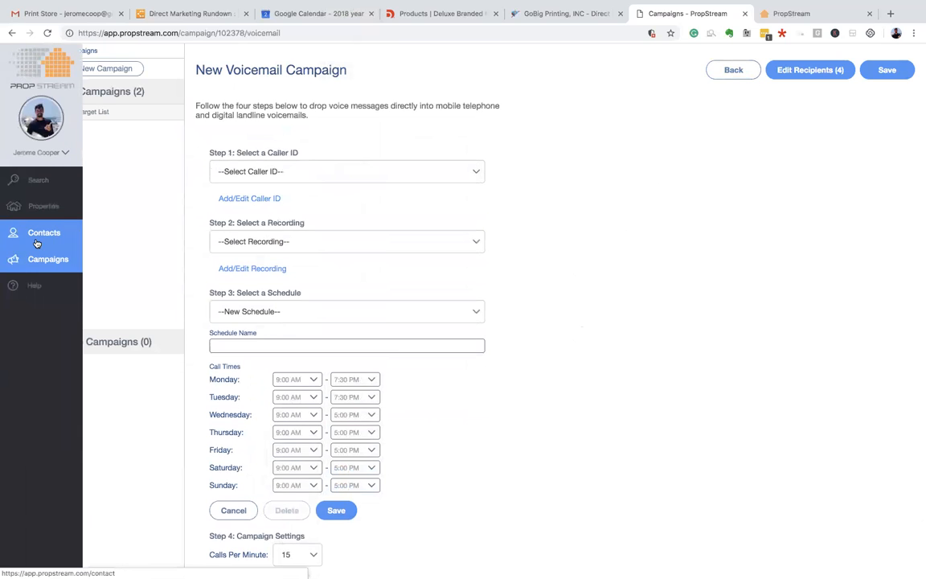
scroll(384, 246, down, 2)
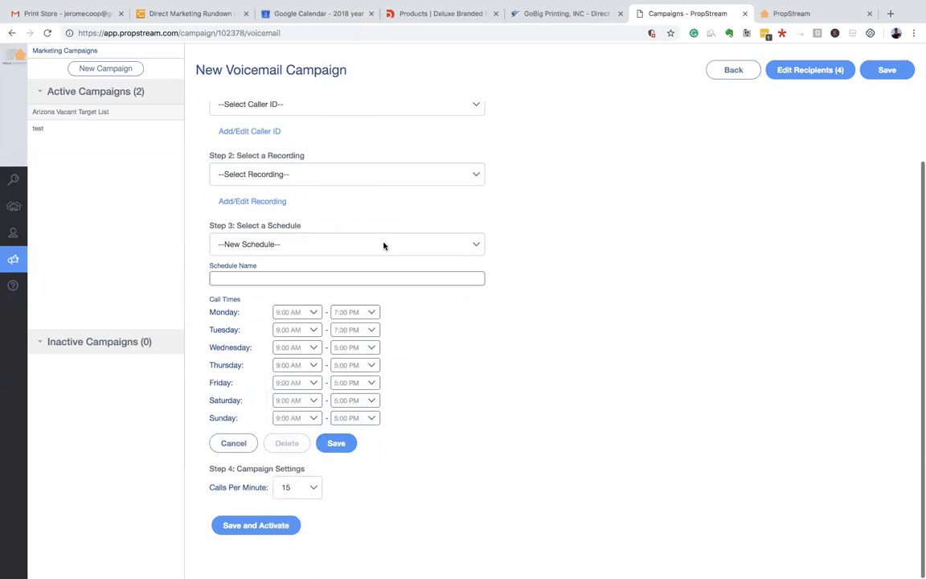
scroll(479, 359, up, 1)
drag(302, 71, 398, 75)
click(399, 74)
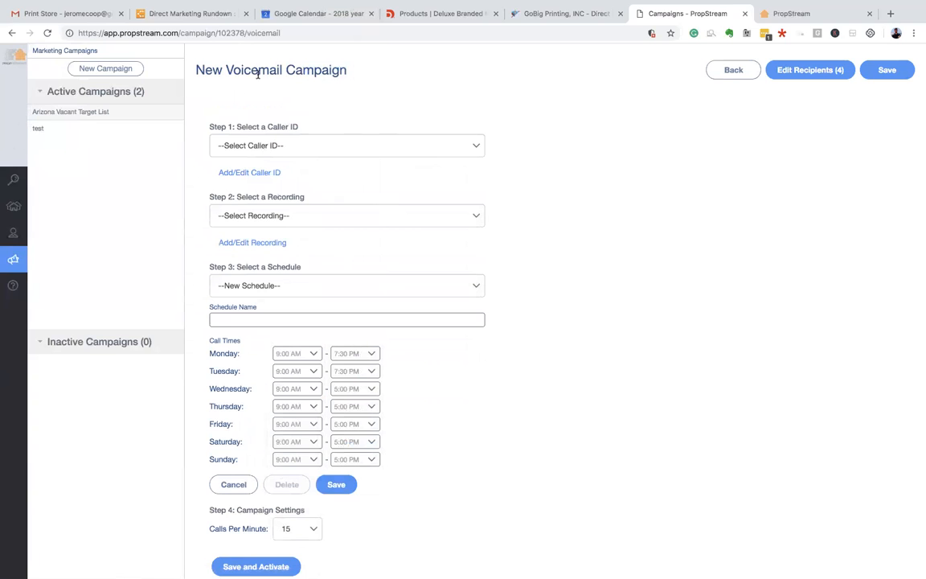
scroll(450, 152, down, 1)
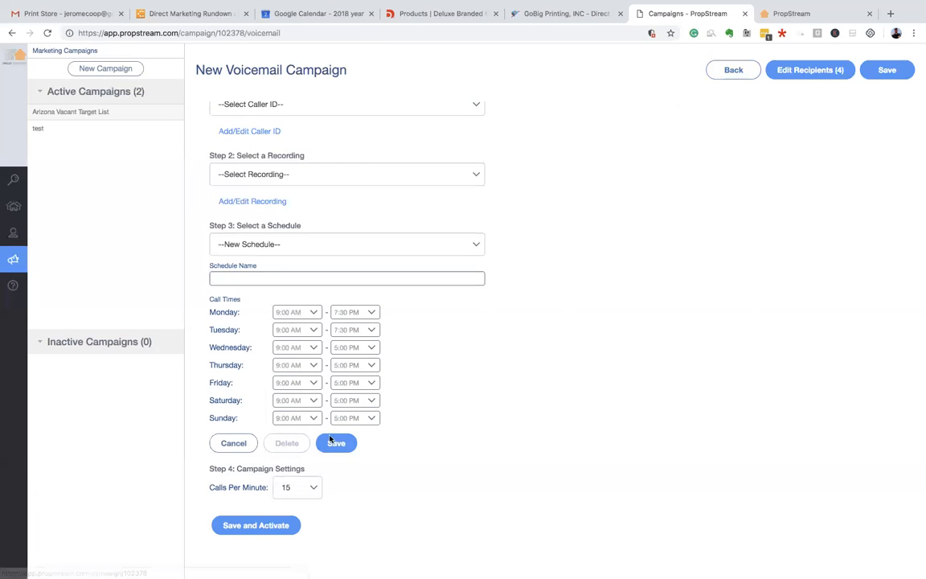
click(734, 72)
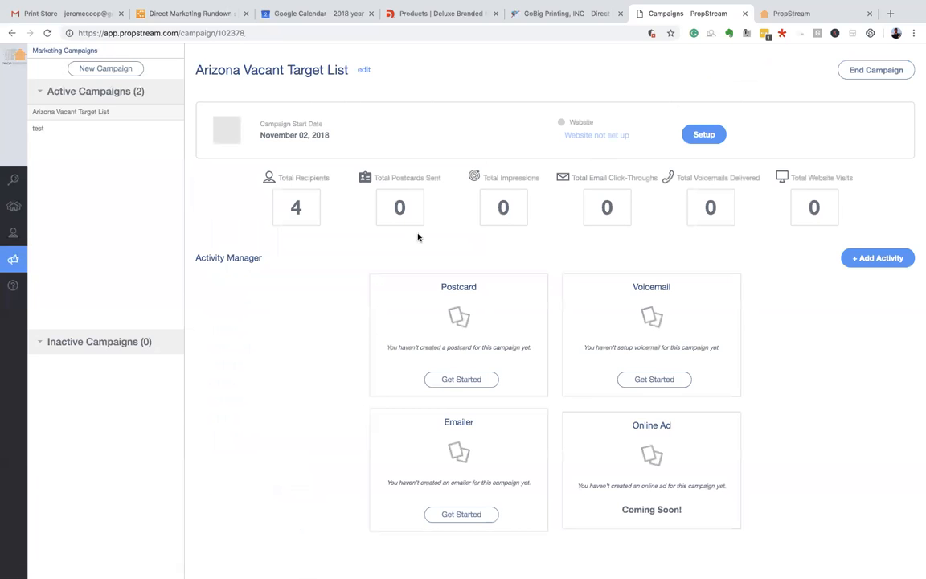
click(459, 380)
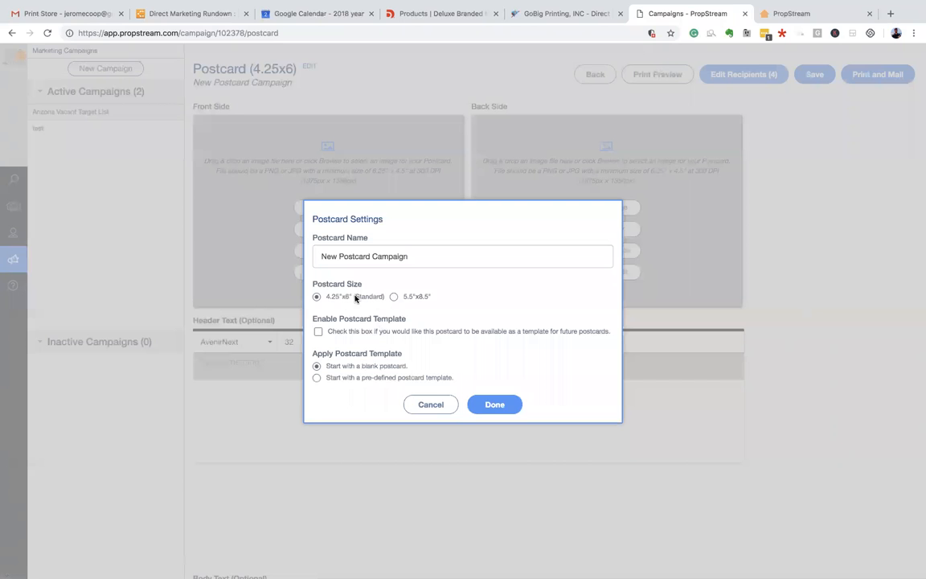
- Start a blank 4.25"x6" Standard postcard, choosing no pre-defined template
click(316, 297)
click(316, 377)
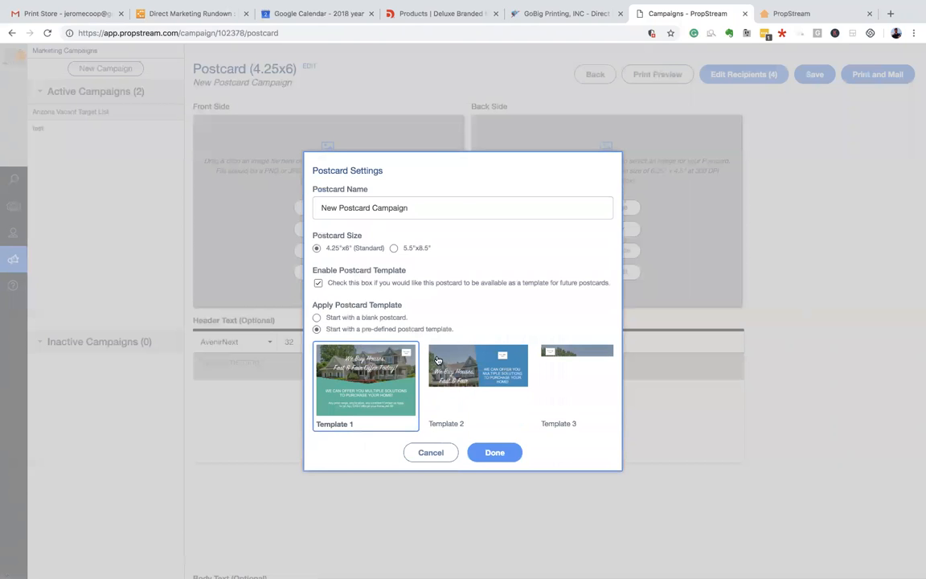
click(315, 318)
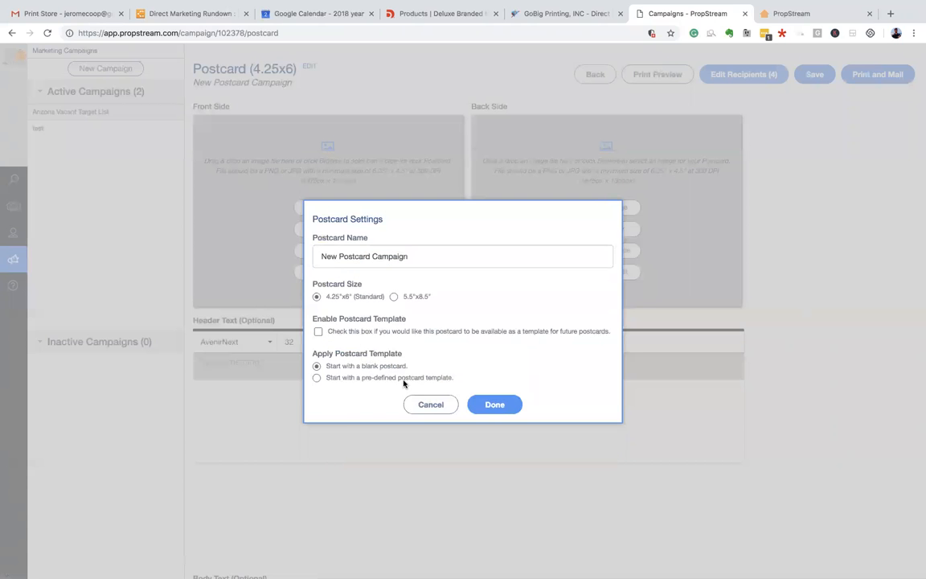
click(495, 404)
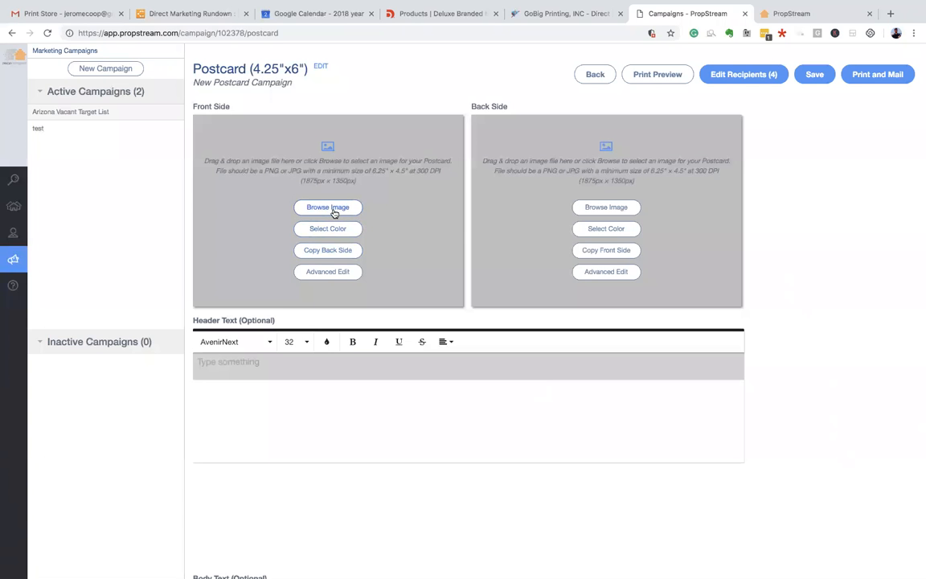
- Put a desktop screenshot on the postcard front and type a 'We buy houses' header
click(336, 208)
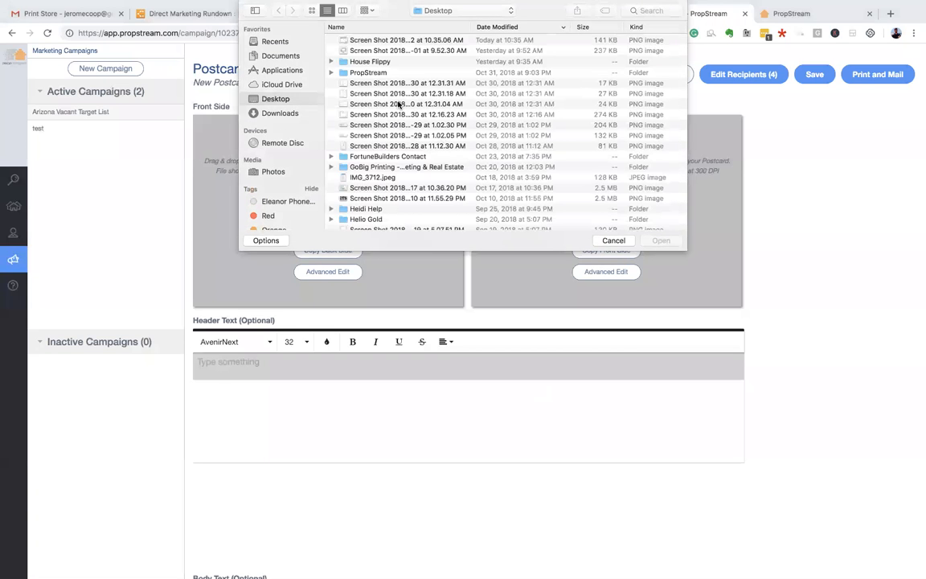
scroll(398, 104, down, 1)
scroll(398, 103, down, 3)
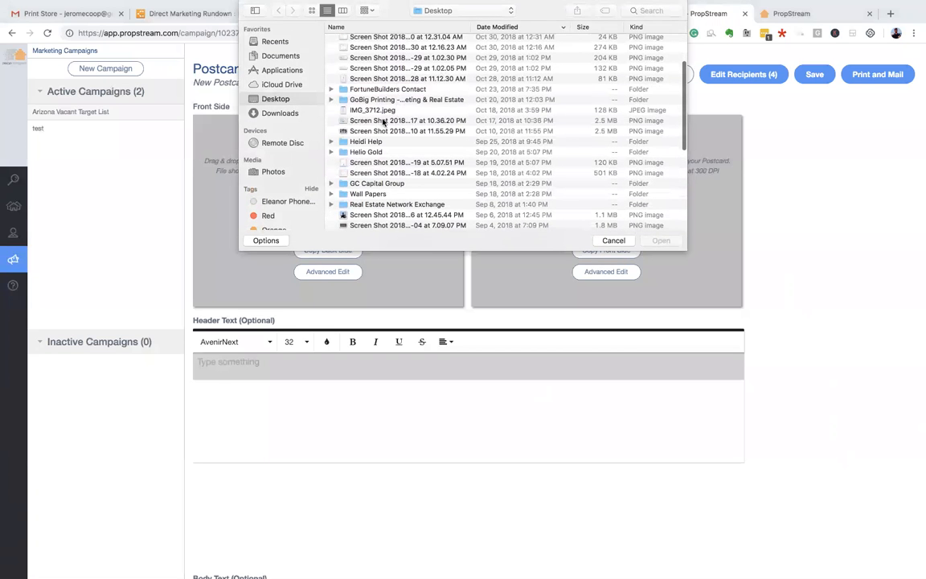
click(371, 131)
click(660, 241)
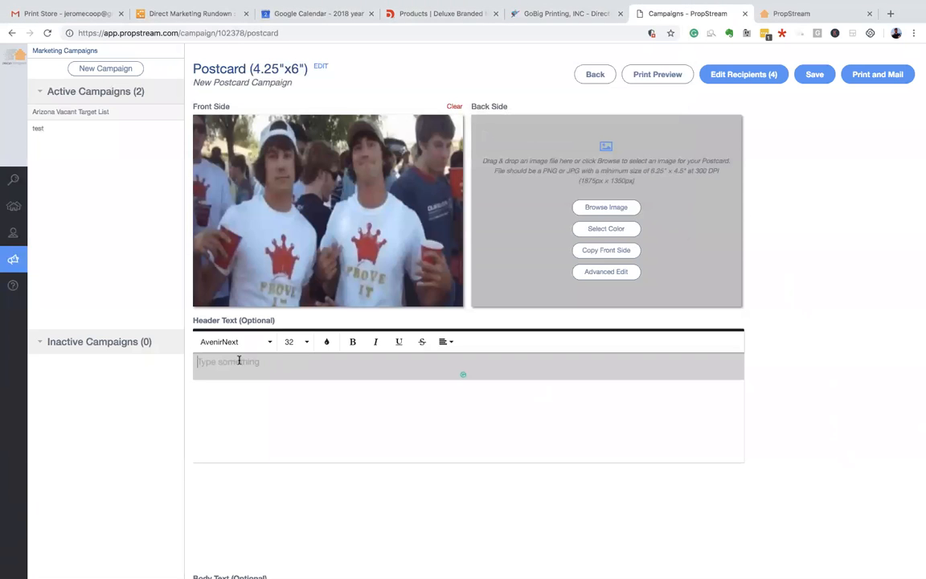
text(I)
text( bu)
text(We bbuy house s)
- Put a different desktop screenshot on the postcard back, then leave the draft for the campaign overview
click(594, 208)
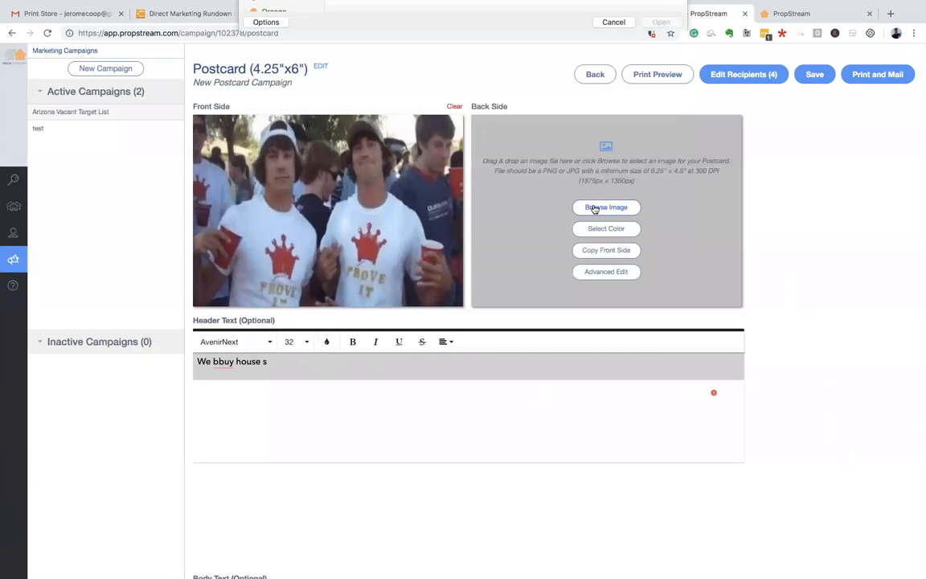
scroll(370, 188, down, 1)
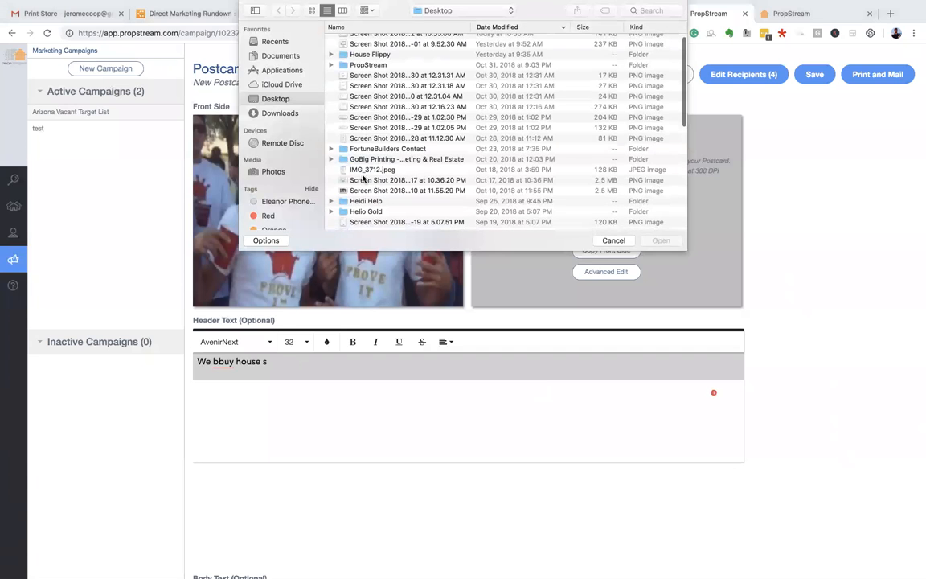
click(361, 181)
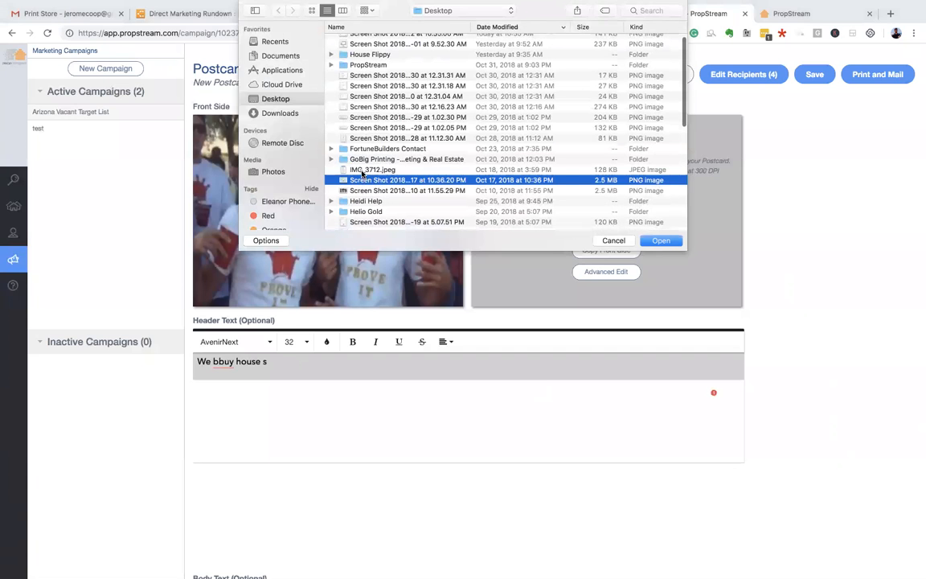
click(359, 192)
scroll(428, 226, up, 1)
click(660, 241)
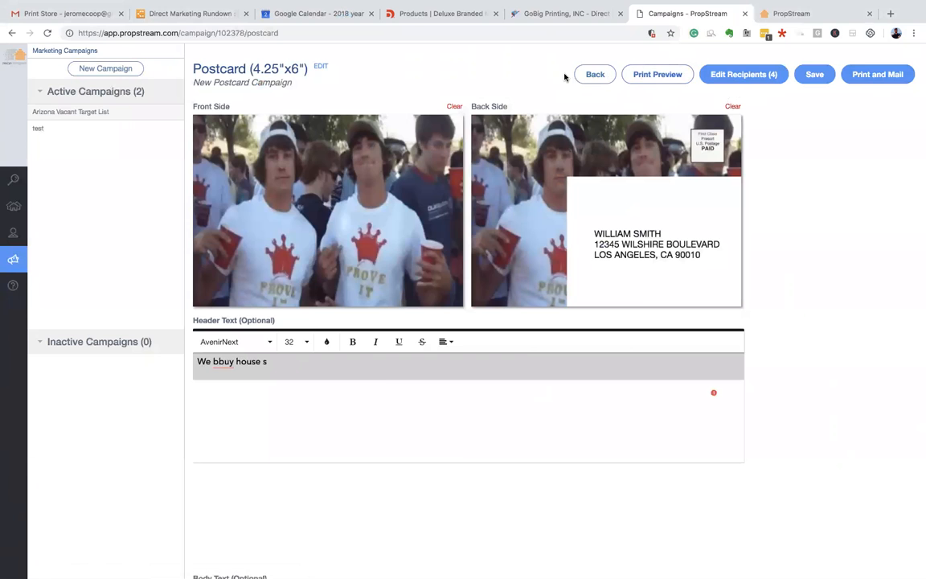
click(597, 76)
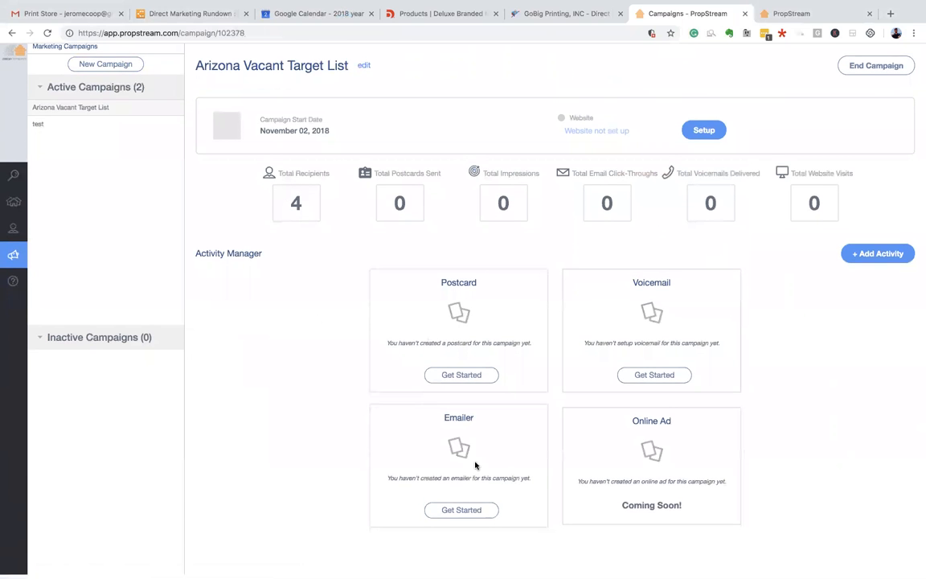
click(476, 515)
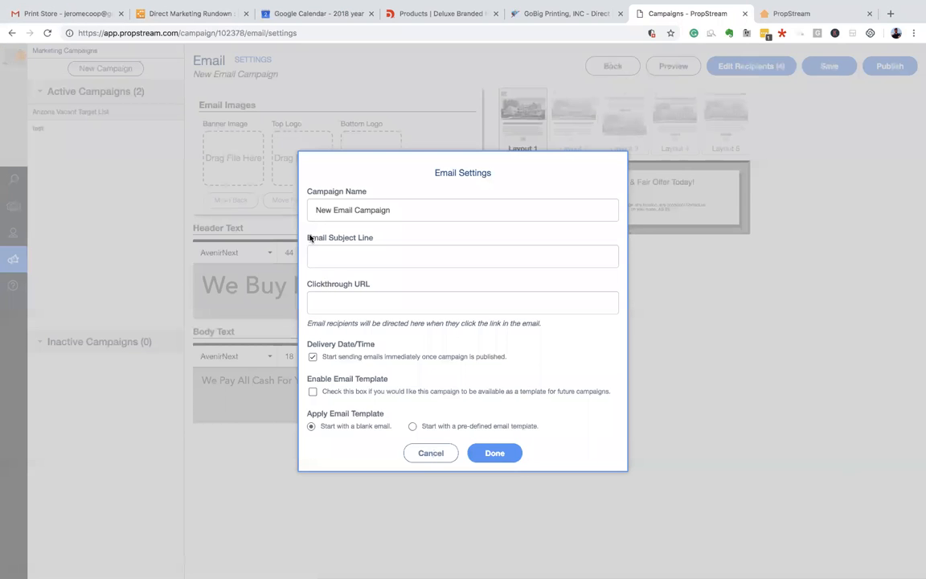
click(343, 306)
click(482, 360)
click(490, 356)
click(498, 359)
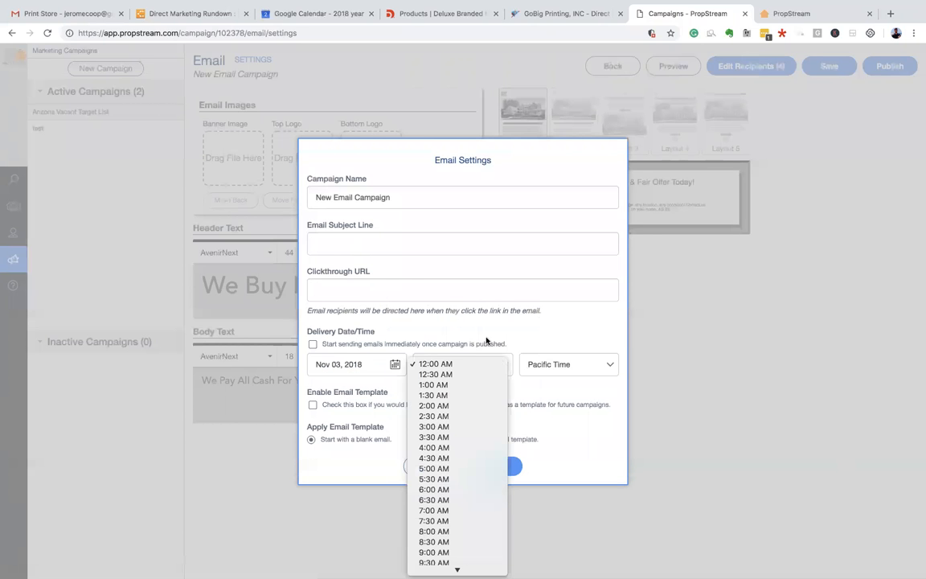
click(494, 338)
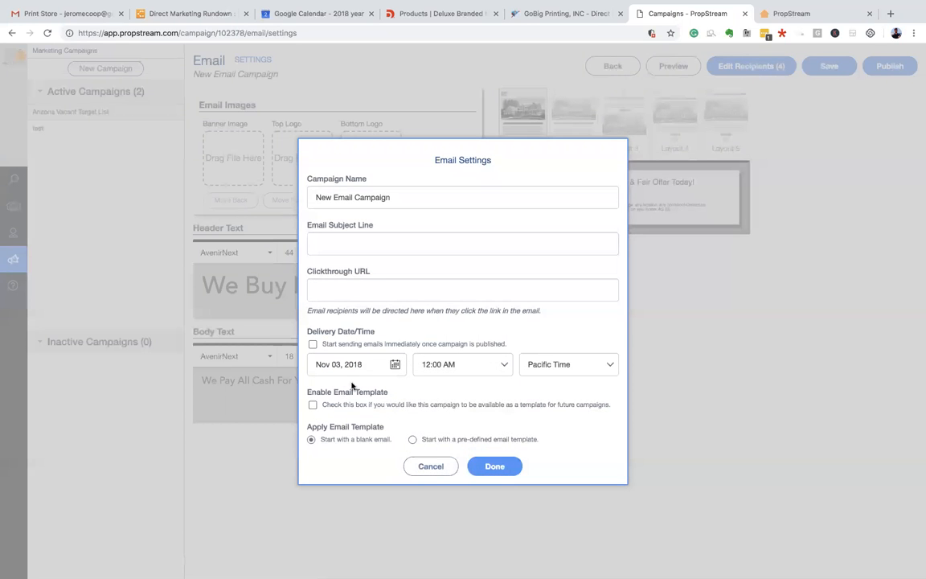
click(412, 440)
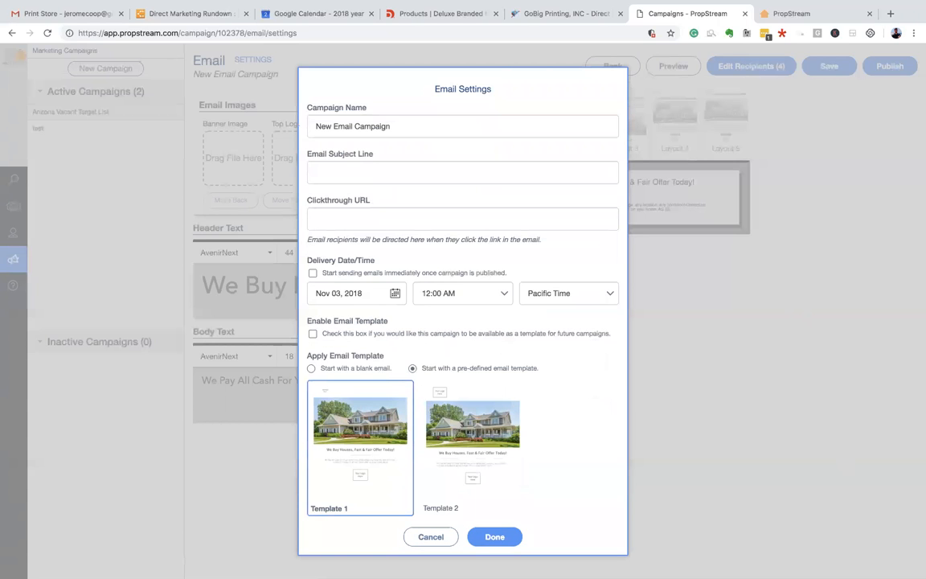
click(510, 537)
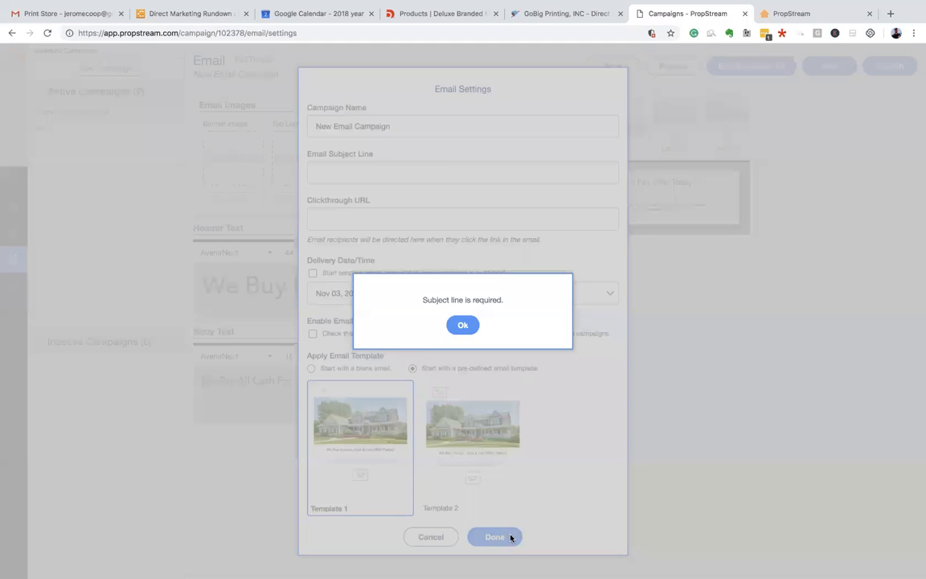
click(466, 328)
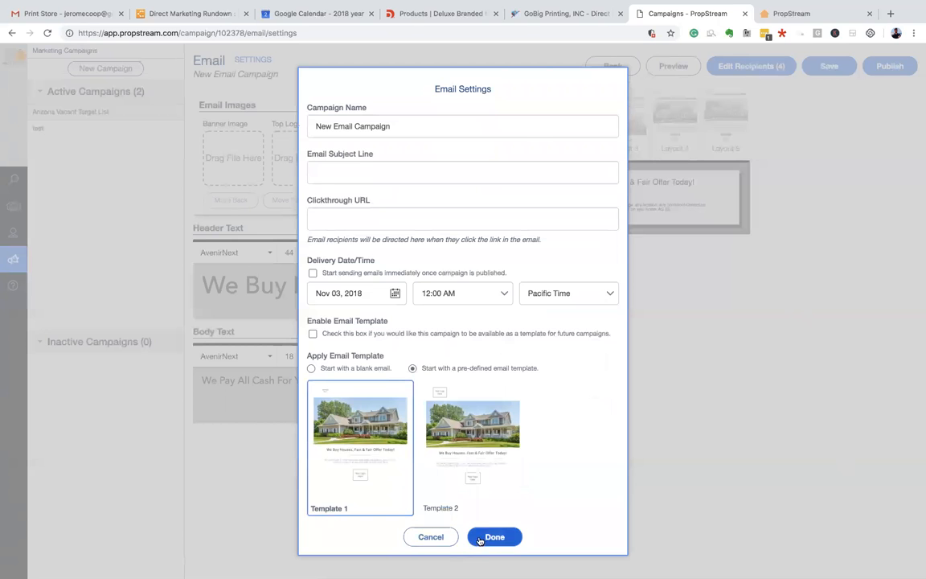
click(429, 536)
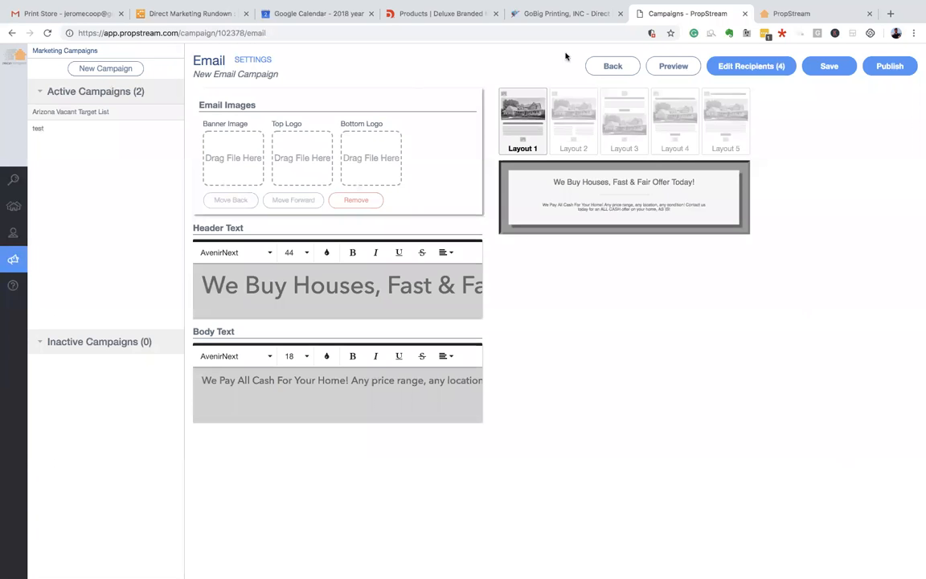
click(614, 66)
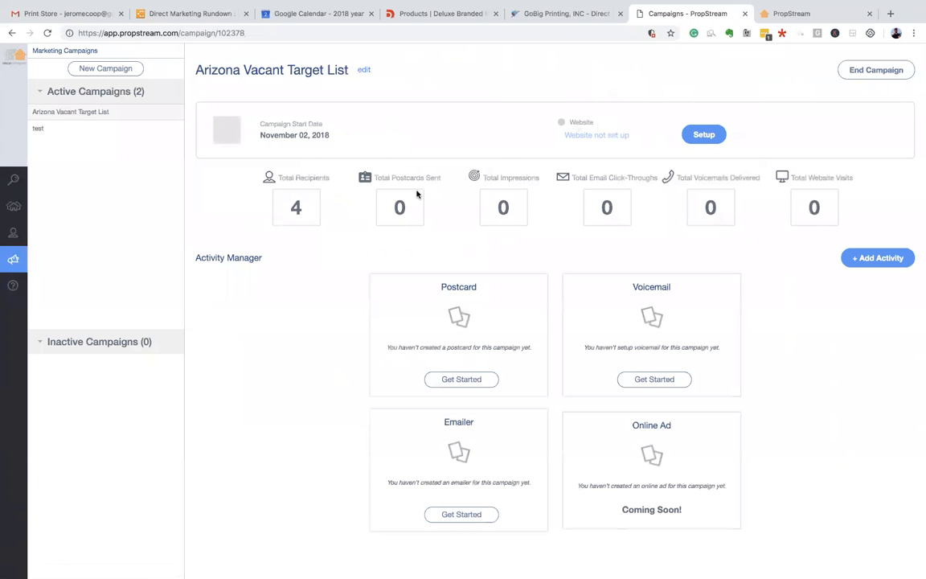
- Reopen the Phoenix, AZ search from Recent Searches, showing 411751 properties beside the map
click(44, 183)
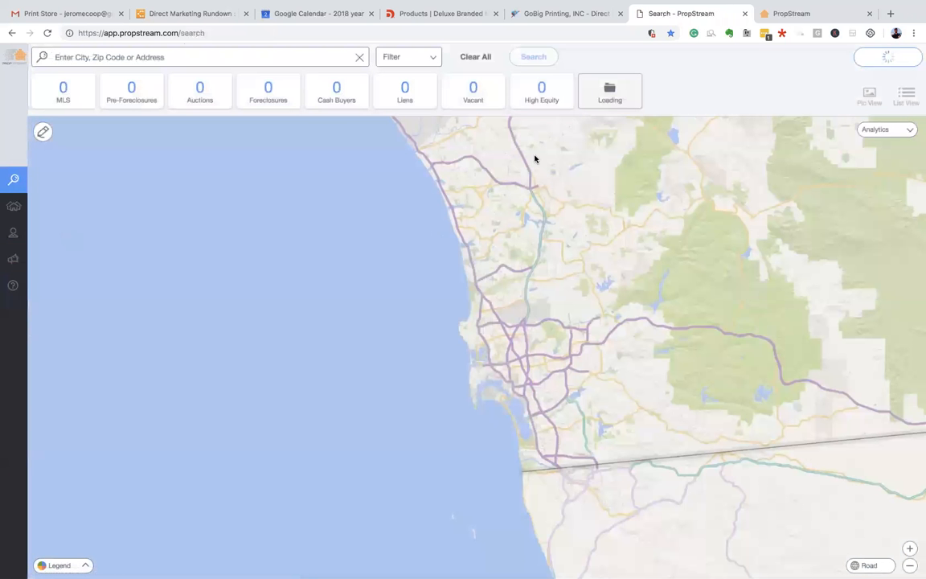
click(432, 61)
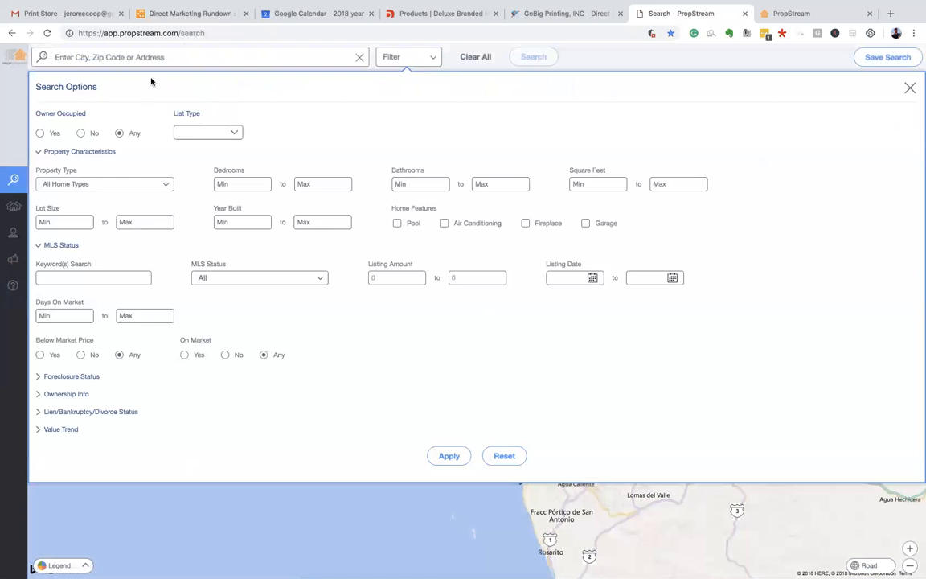
click(155, 57)
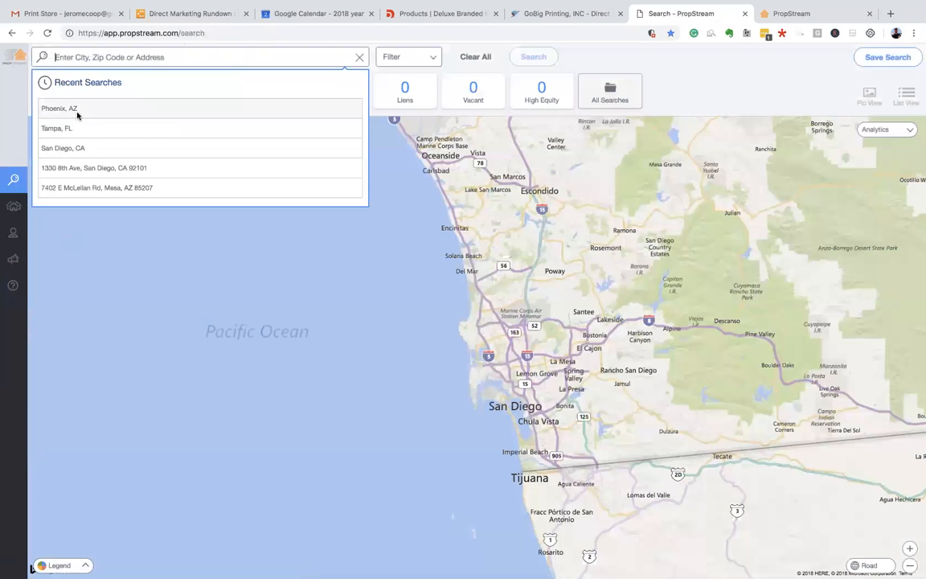
click(76, 111)
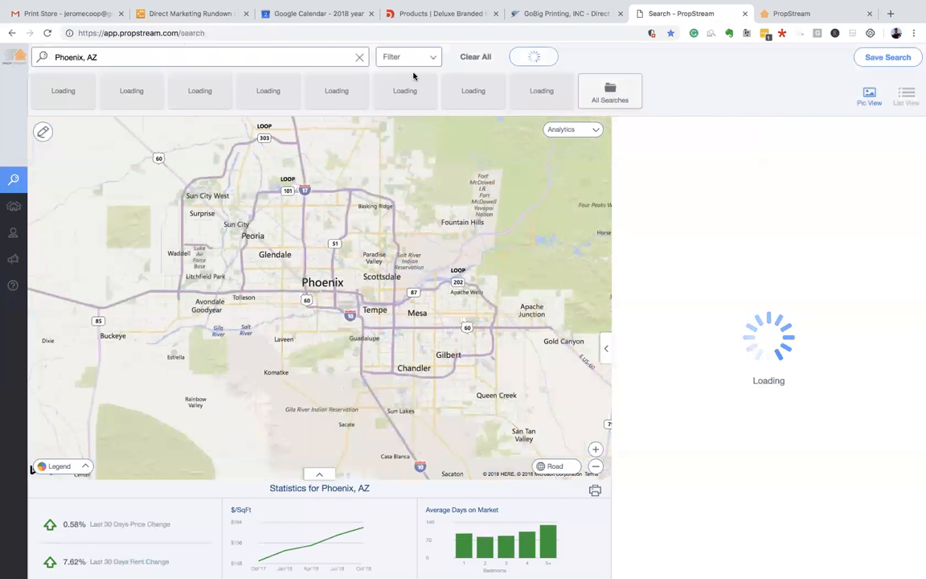
click(430, 62)
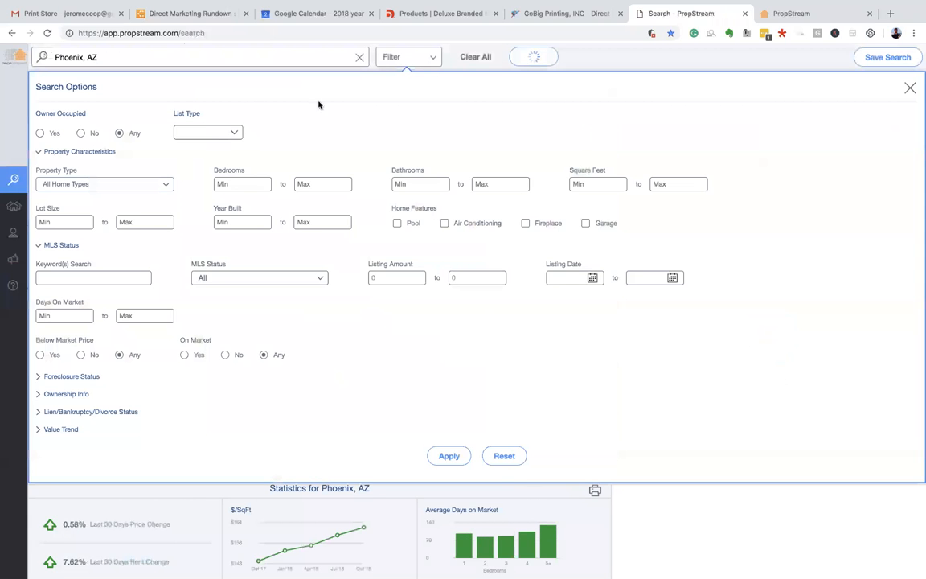
scroll(62, 141, down, 1)
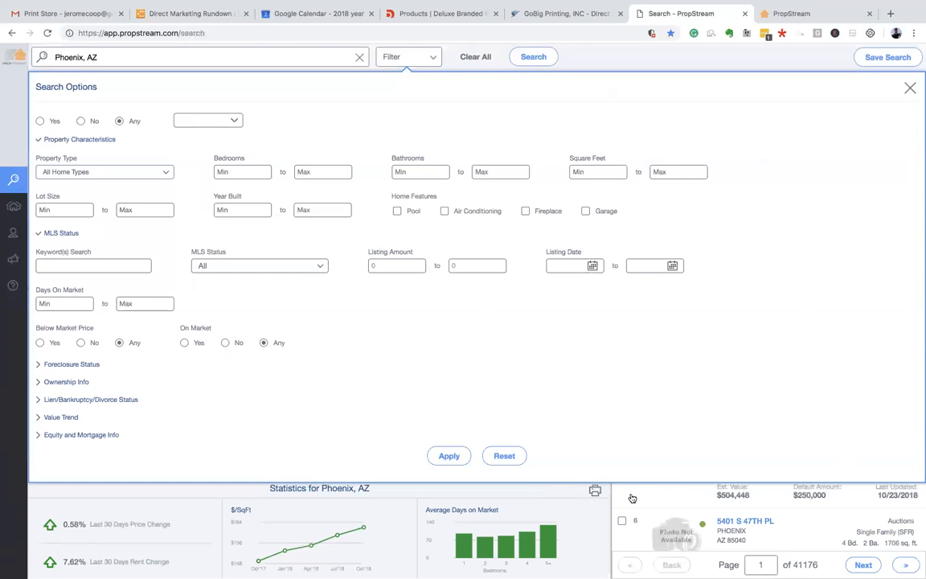
click(910, 88)
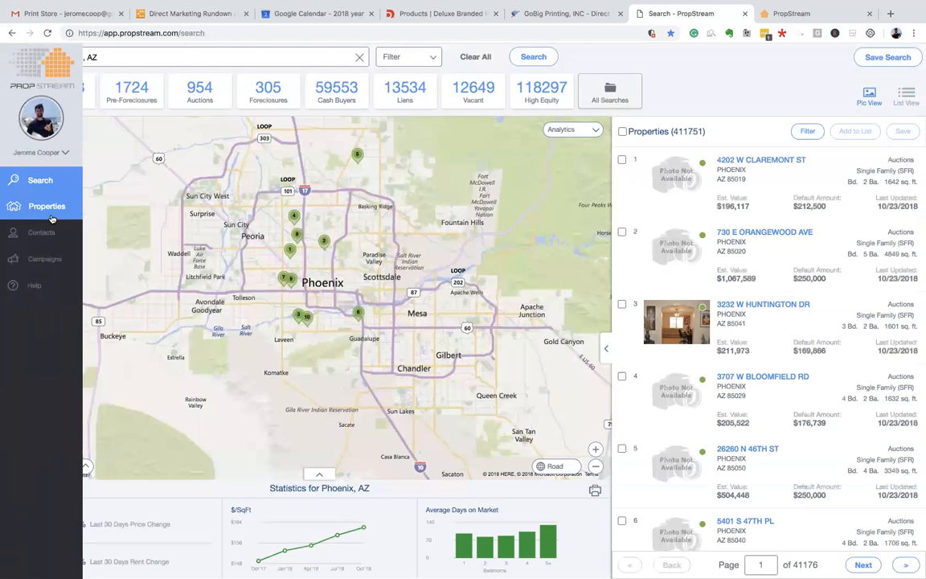
- Show the All Saved Properties table (500 of 4080) on the My Properties page
click(51, 208)
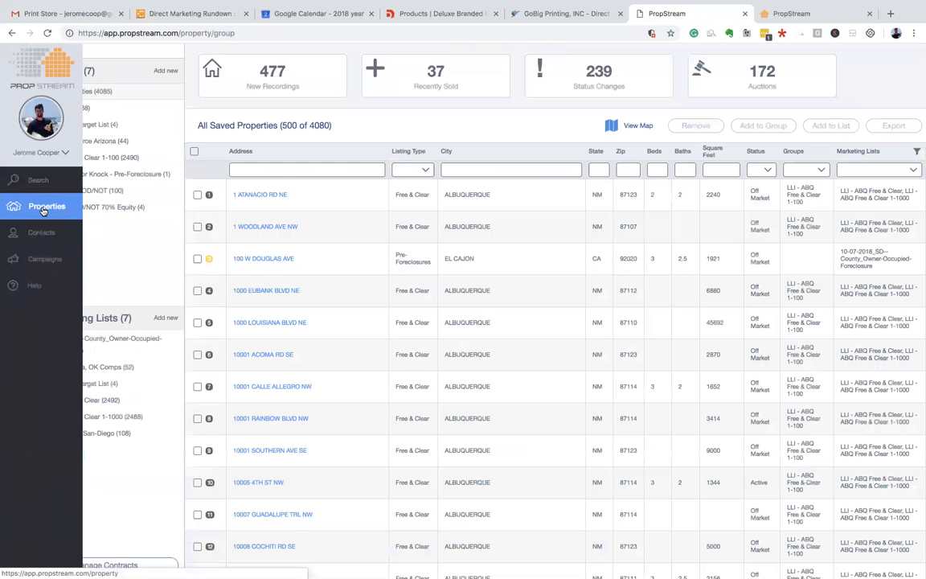
click(45, 243)
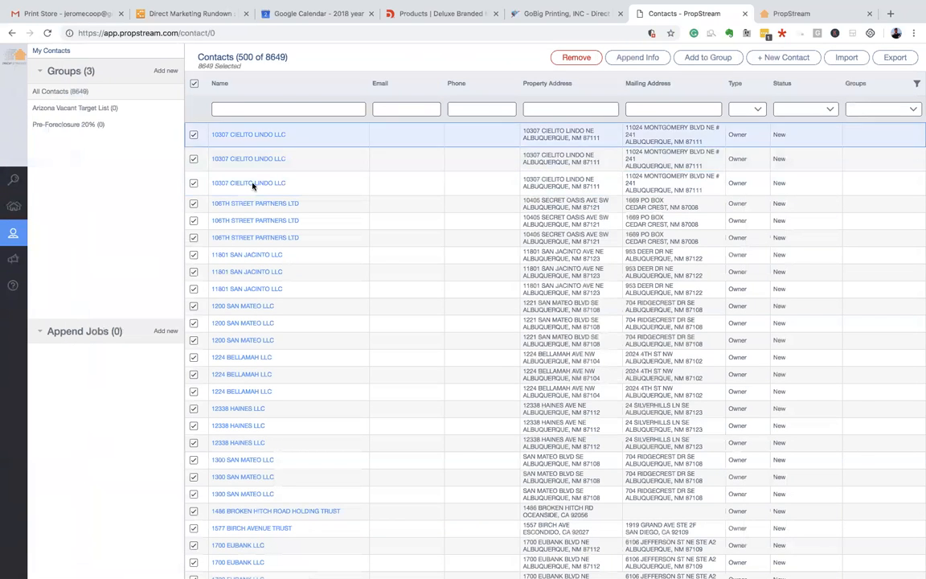
click(14, 257)
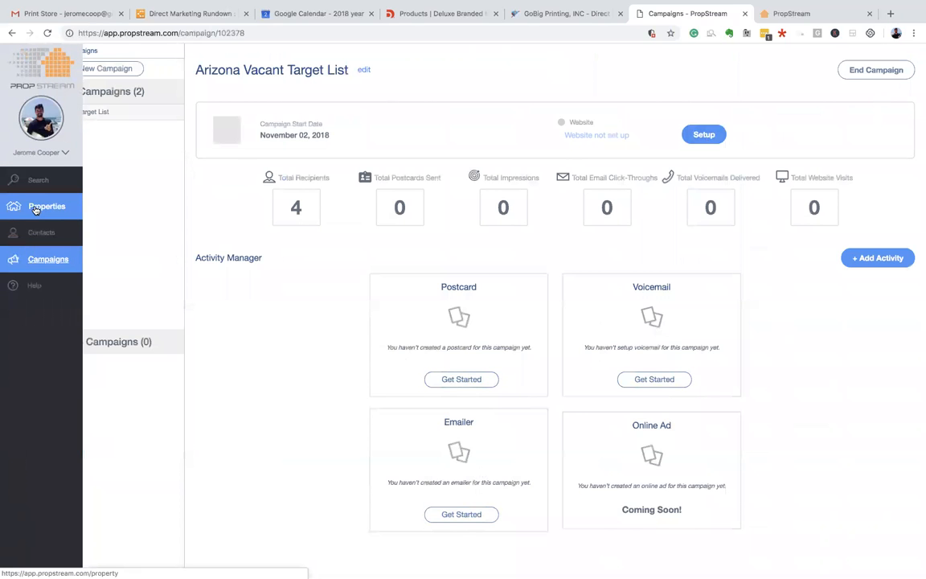
click(35, 208)
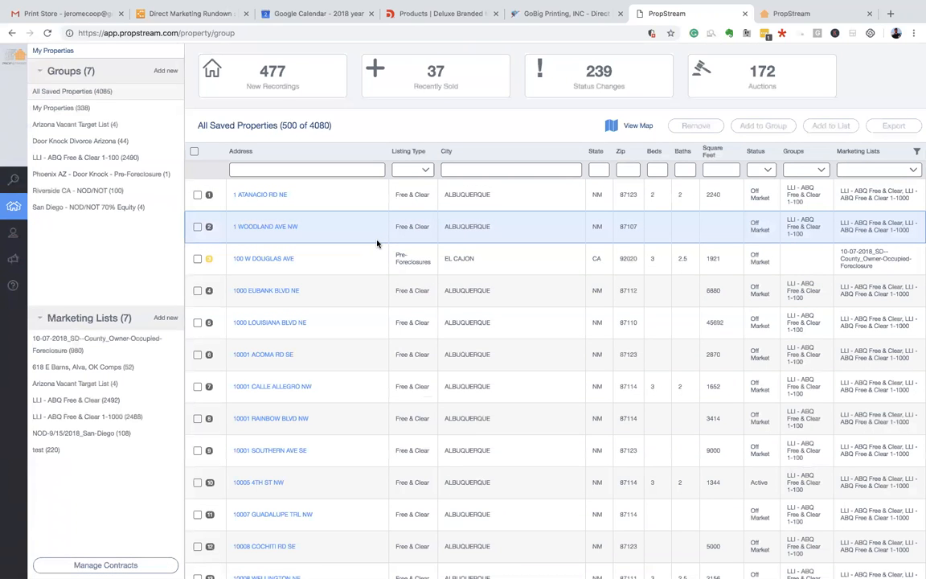
click(268, 259)
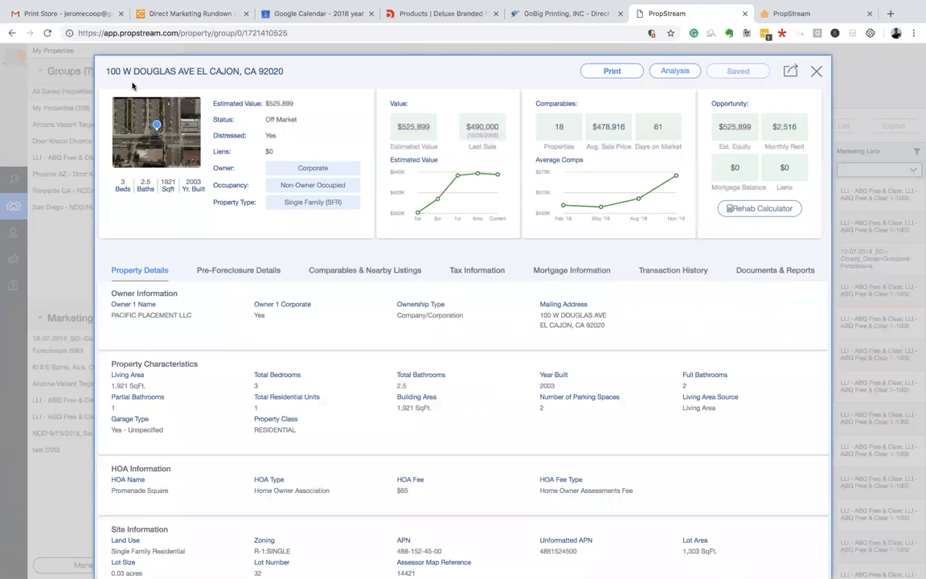
drag(134, 72, 210, 72)
click(334, 77)
- Review its 20 comparables averaging $475,275 and the nearby pre-foreclosures
click(365, 269)
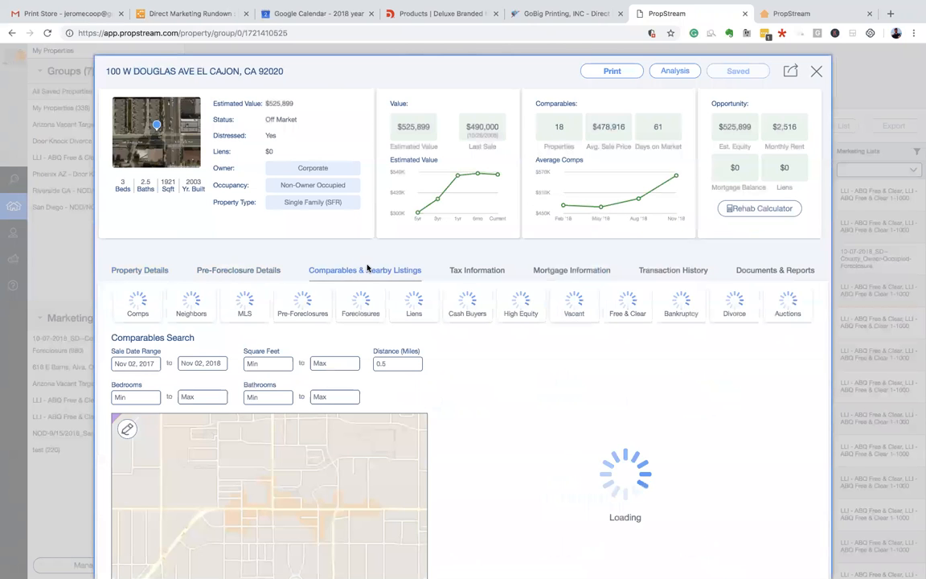
scroll(367, 267, down, 1)
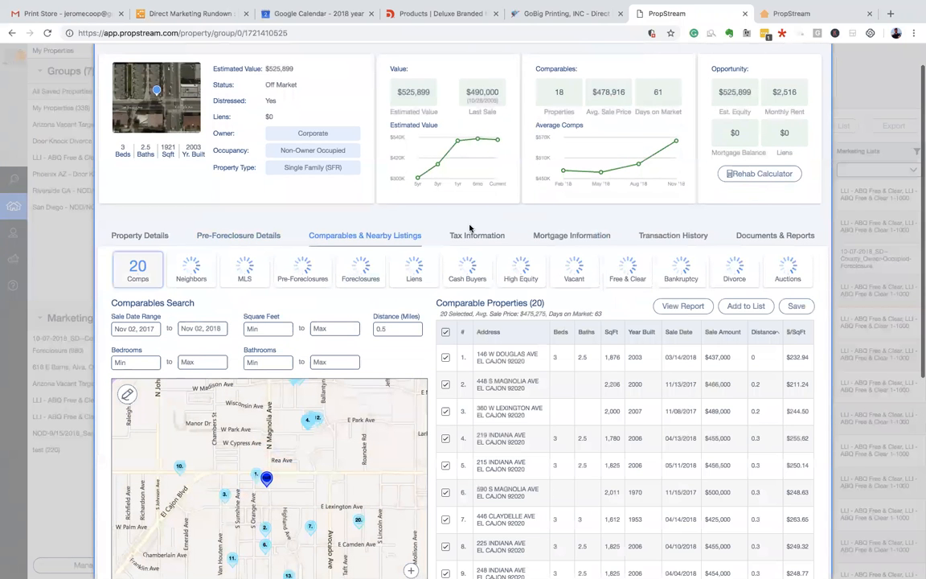
scroll(265, 230, up, 1)
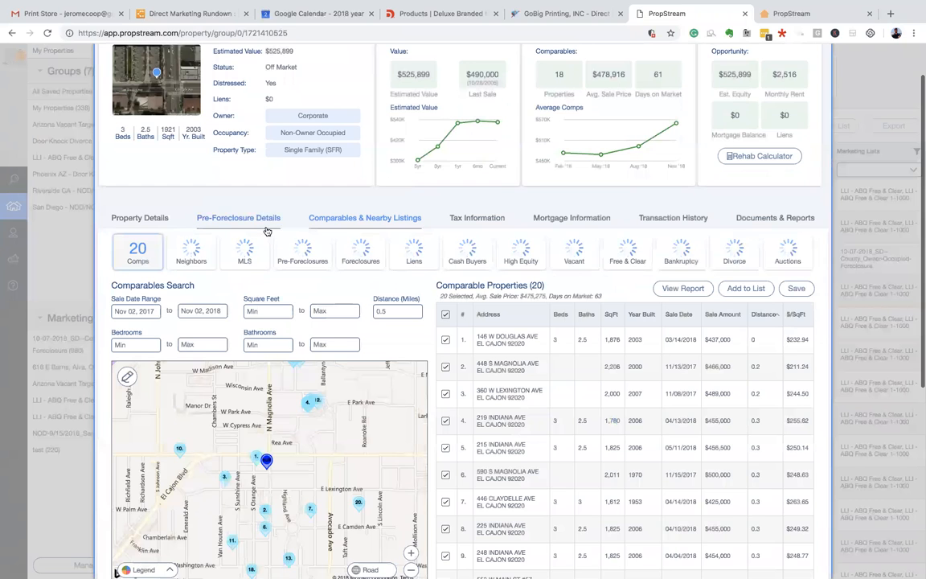
drag(401, 105, 426, 103)
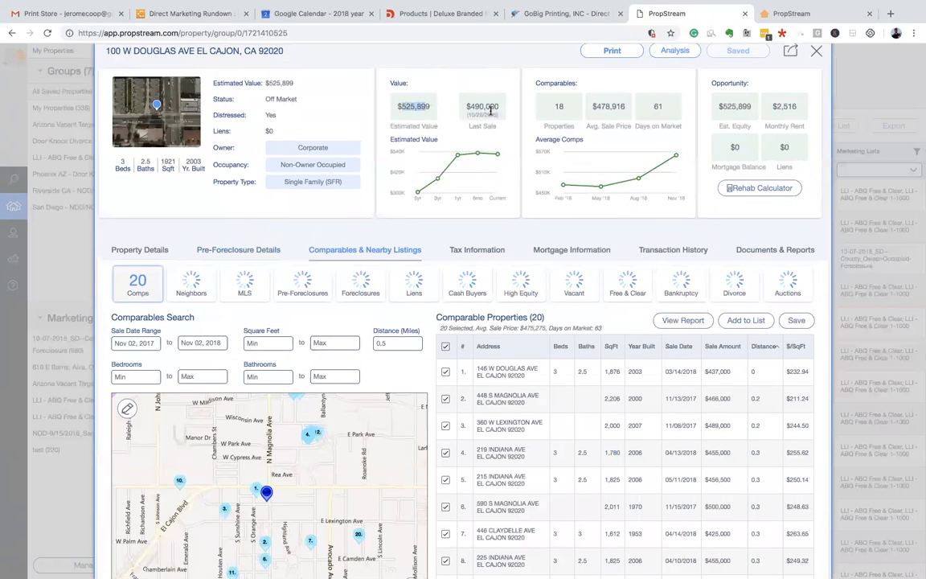
scroll(514, 125, down, 1)
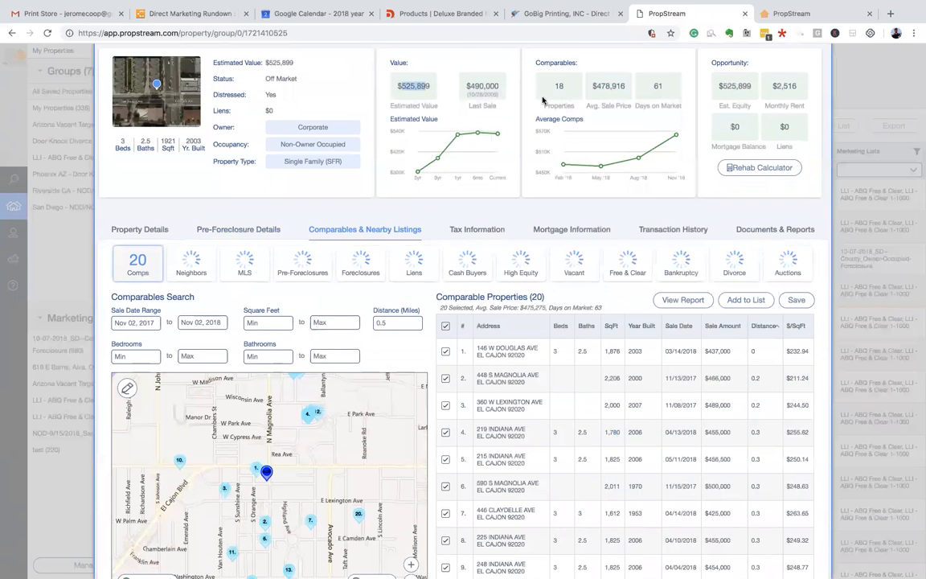
scroll(304, 251, down, 2)
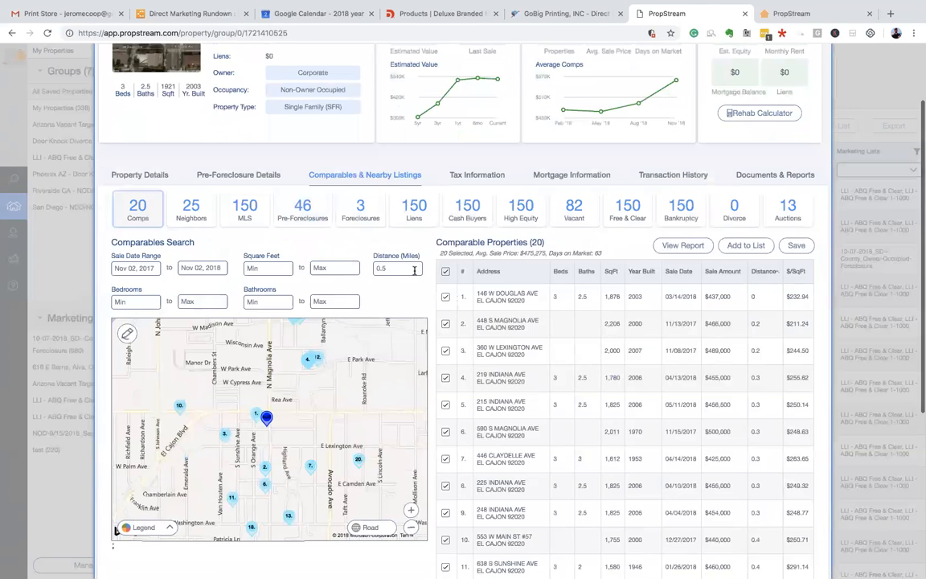
scroll(415, 271, up, 2)
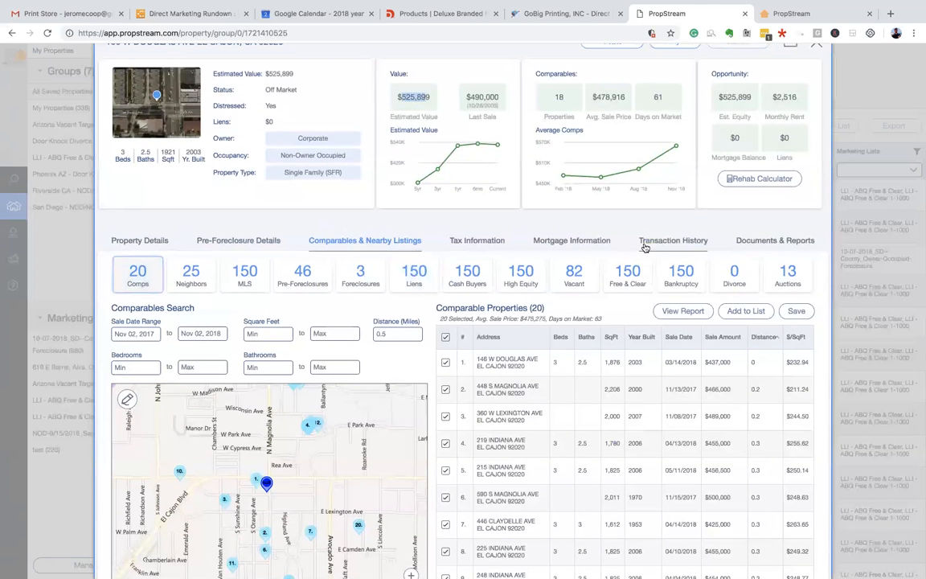
- Start a new analysis from Documents & Reports, keeping the property type as investment
click(745, 245)
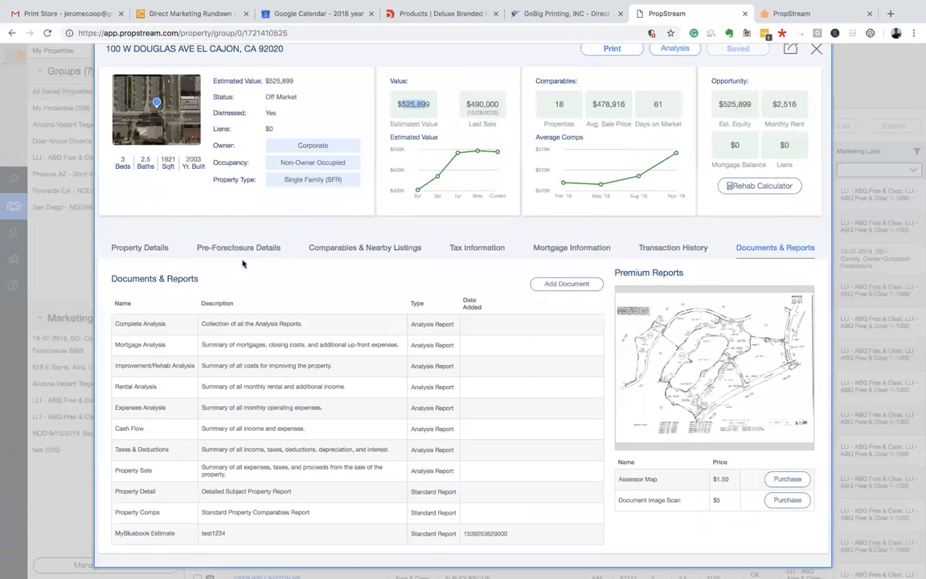
scroll(409, 290, up, 1)
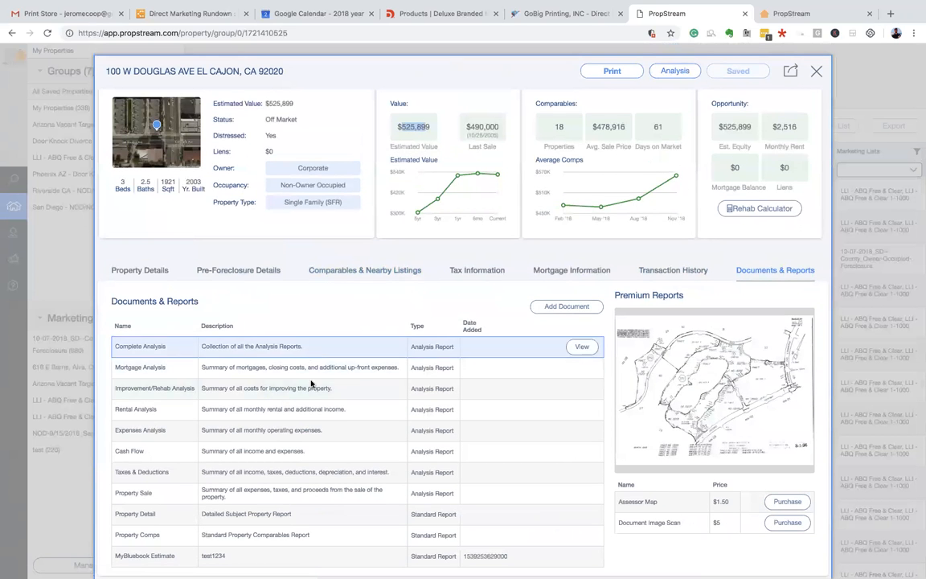
click(674, 71)
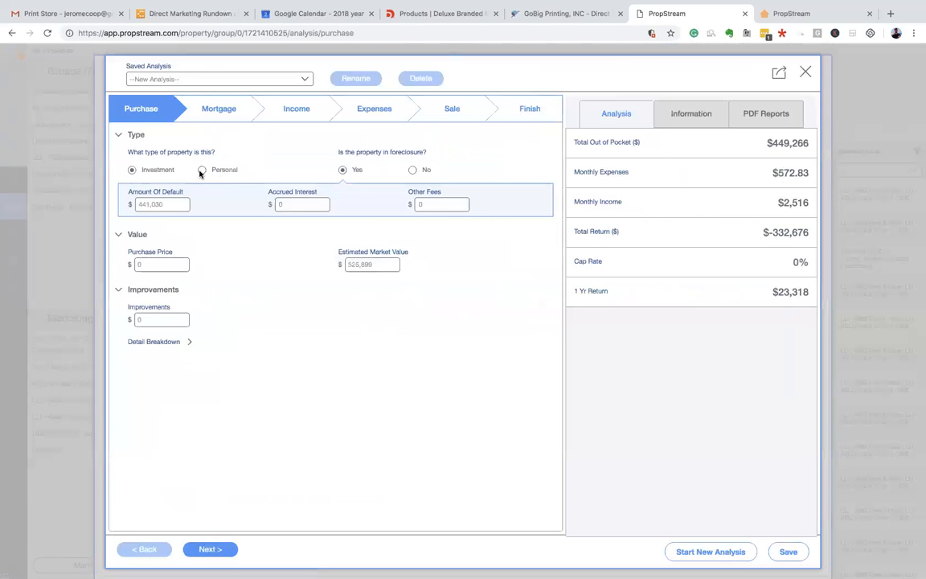
click(201, 170)
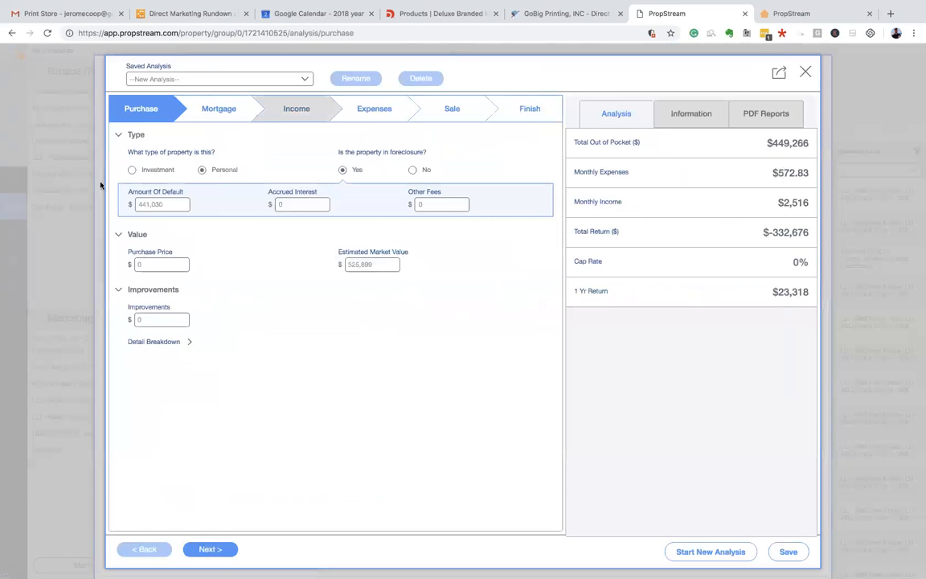
click(132, 171)
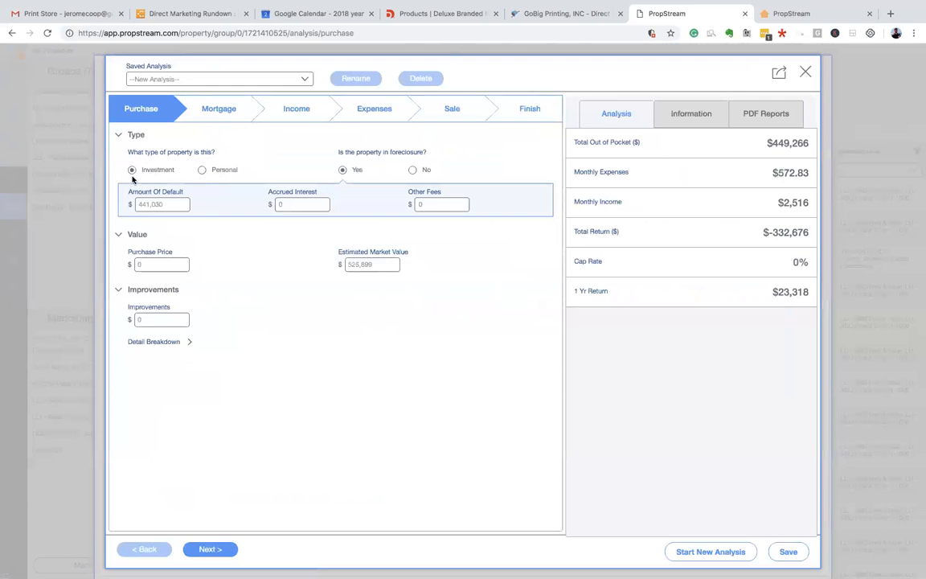
- Review market value and itemized bathroom and kitchen improvement costs, then reach First Mortgage
click(177, 204)
click(382, 264)
click(156, 318)
click(185, 341)
scroll(176, 304, down, 2)
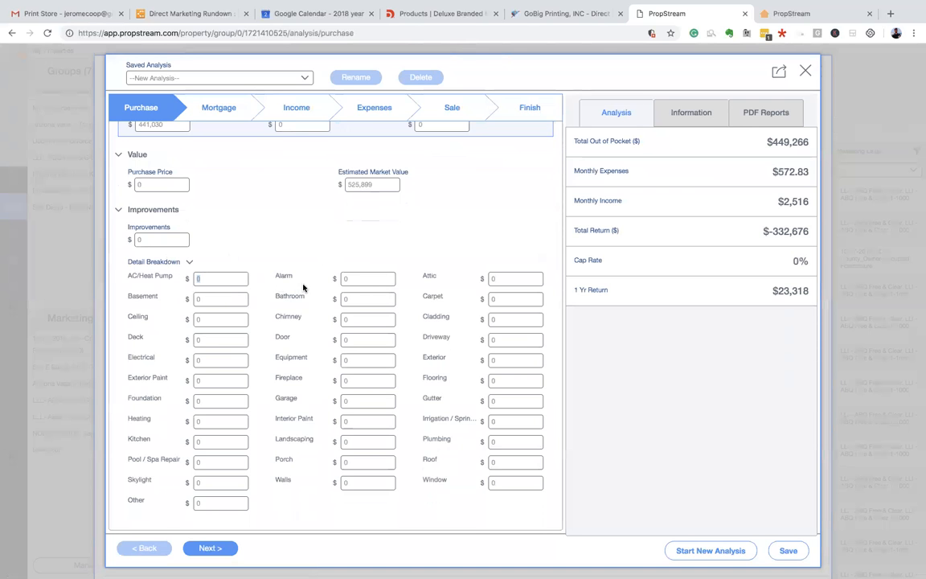
click(371, 299)
click(218, 440)
click(220, 110)
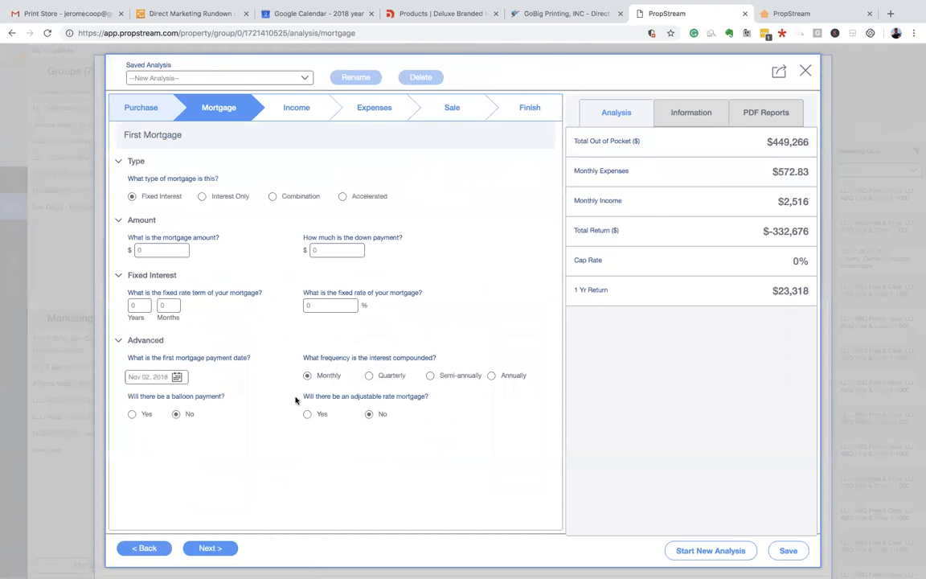
- Review Income's unit breakdown and miscellaneous income ($2,516 monthly rent), then reach Expenses ($572.83 monthly)
click(289, 106)
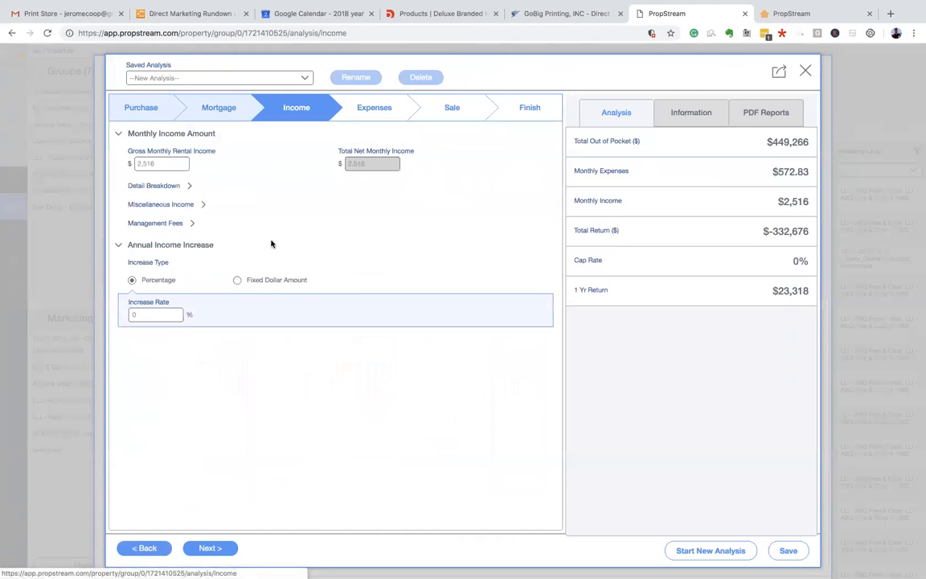
click(187, 185)
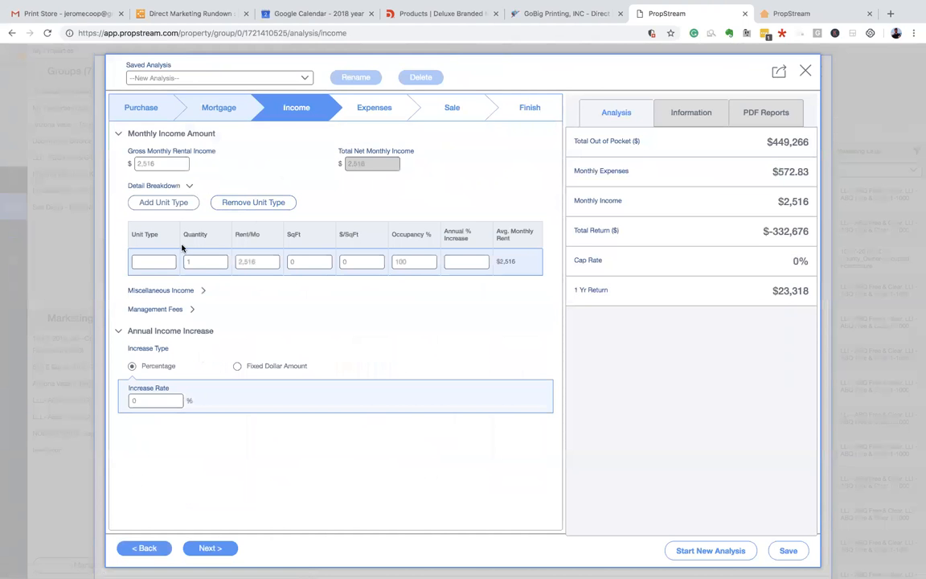
click(202, 292)
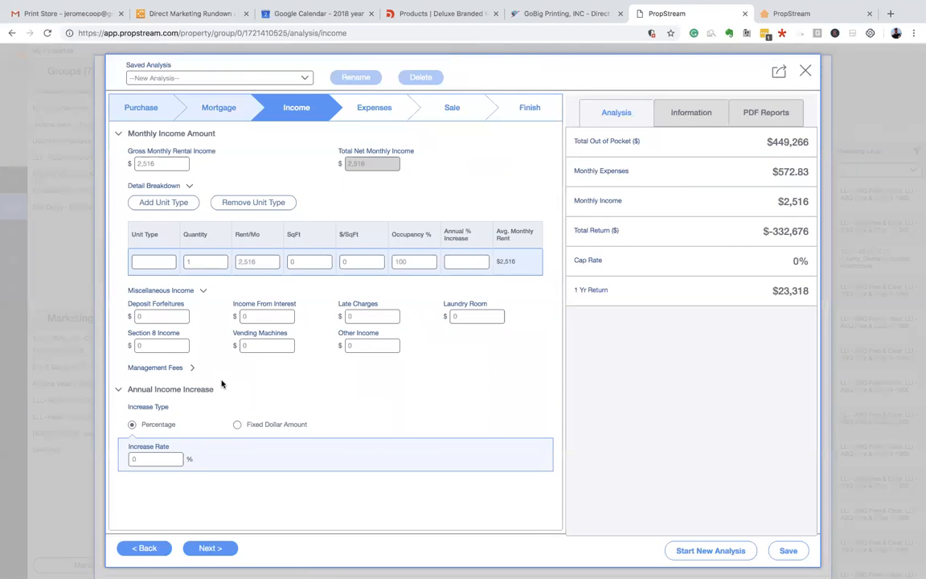
click(176, 318)
scroll(209, 420, up, 1)
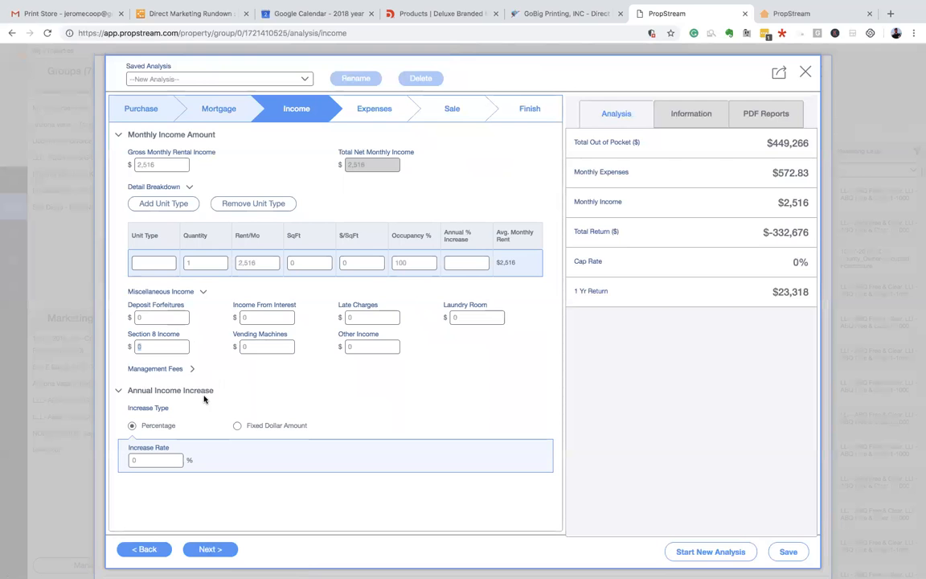
click(370, 115)
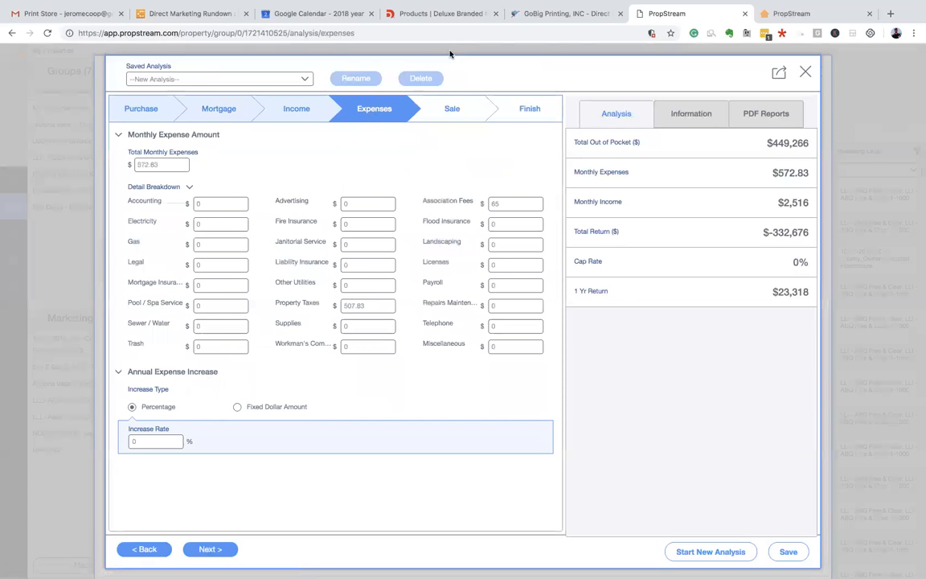
- Pass through the Sale settings to the Finish step showing a $-332,676 total return
click(479, 110)
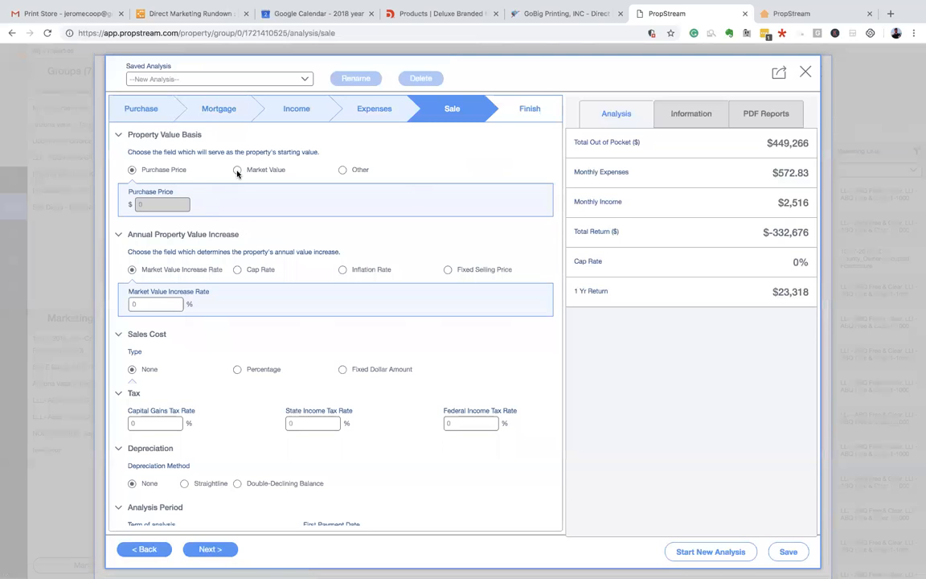
scroll(262, 155, down, 2)
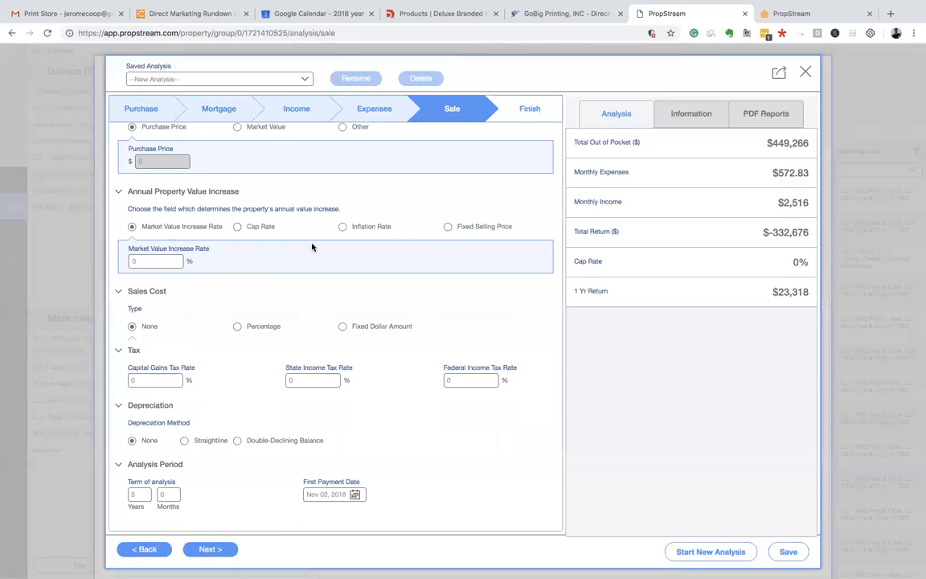
scroll(263, 279, down, 1)
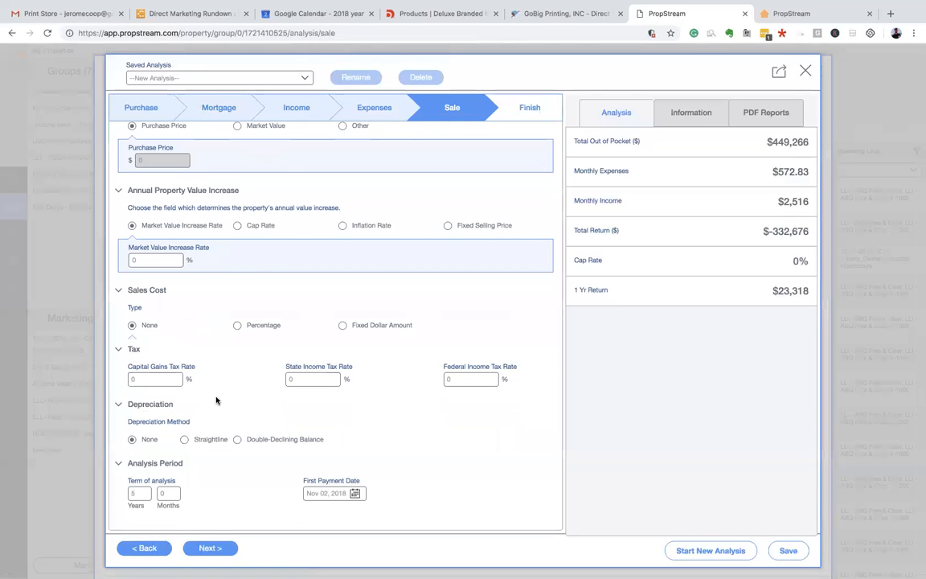
click(512, 118)
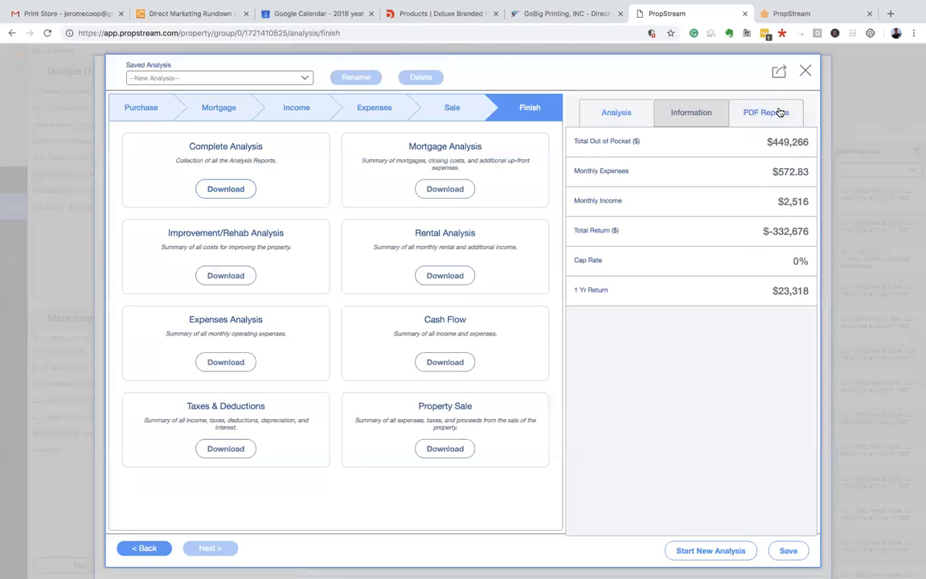
- Check the analysis Information summary and the list of PDF reports
click(693, 113)
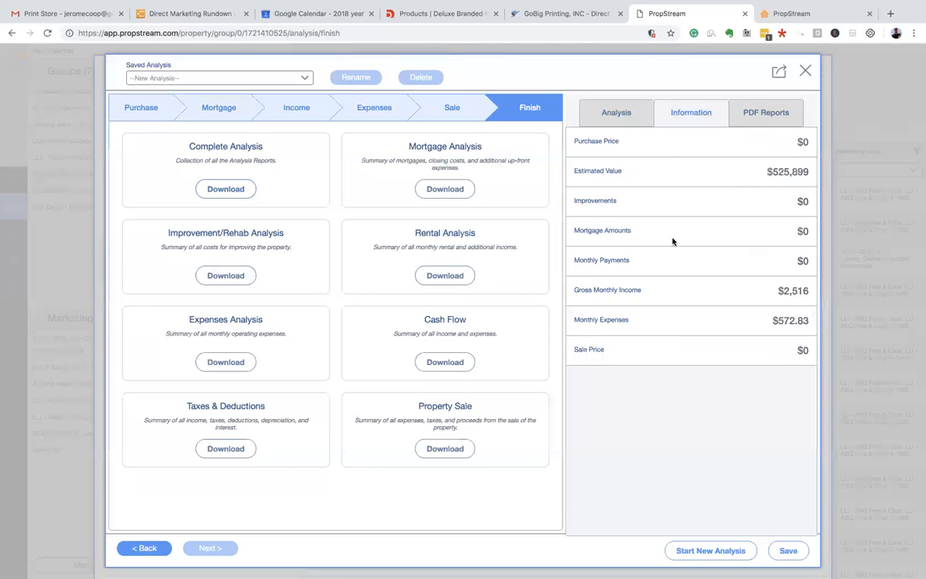
drag(574, 139, 755, 373)
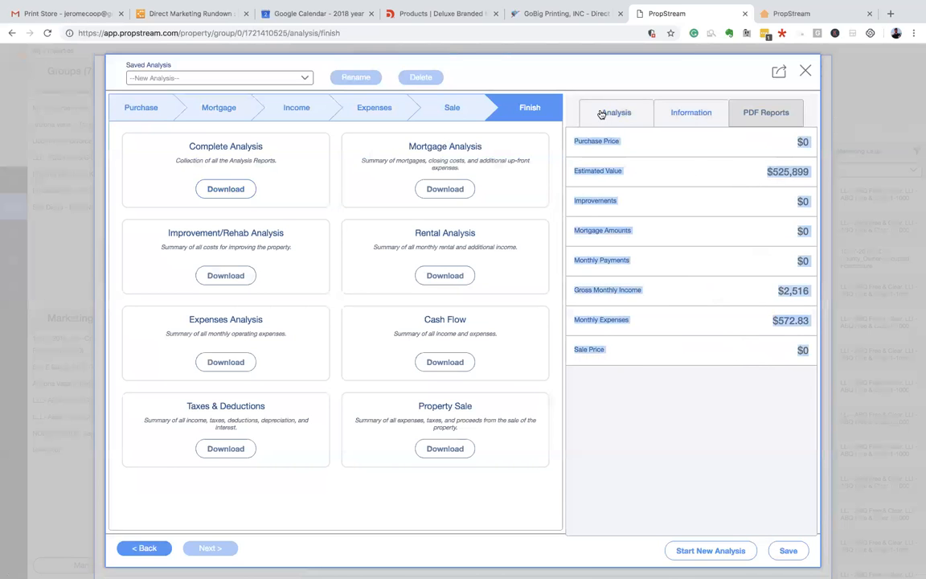
click(755, 114)
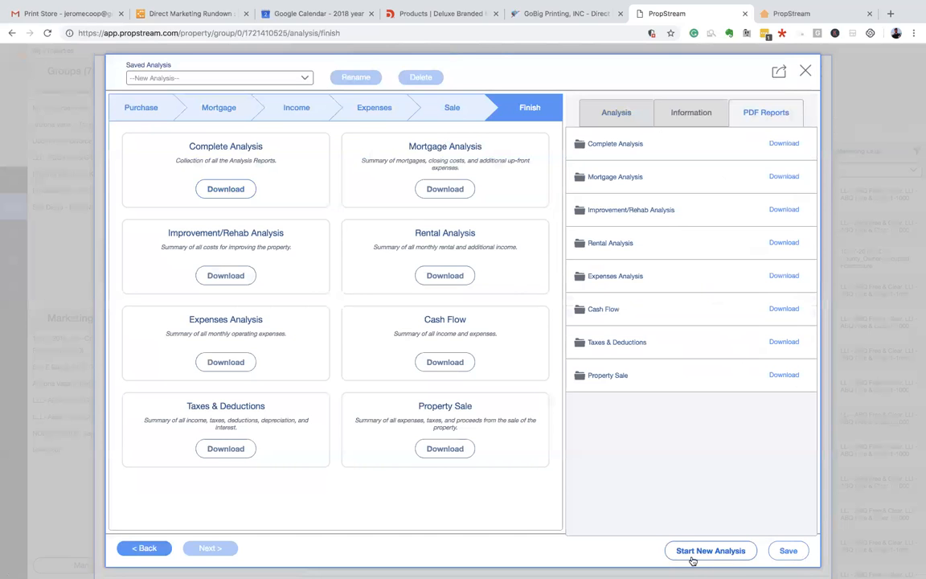
click(805, 72)
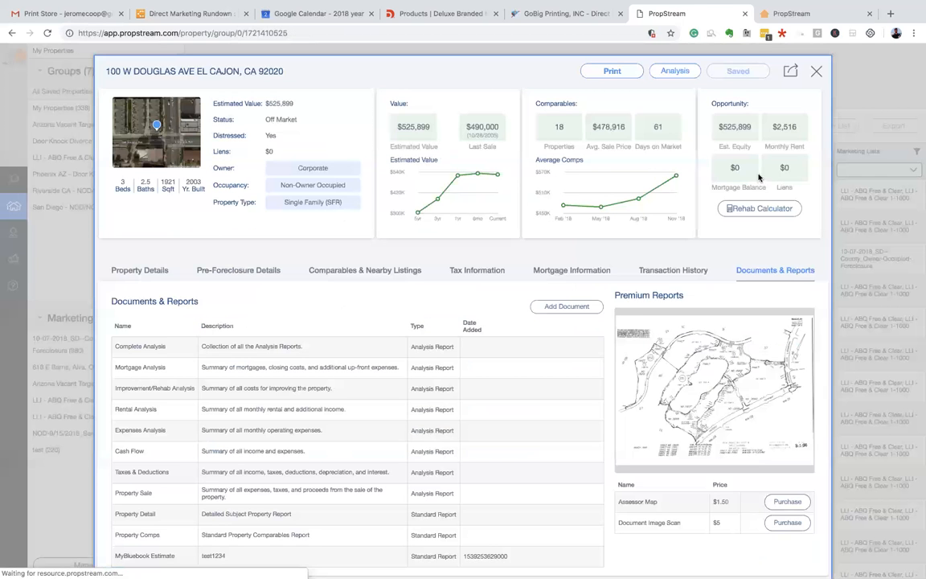
scroll(738, 246, down, 1)
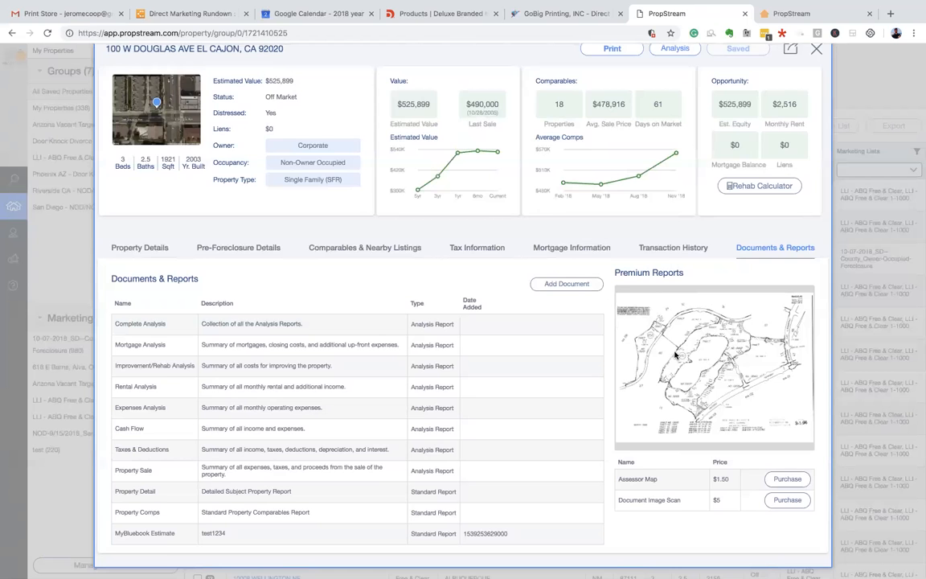
scroll(697, 243, up, 1)
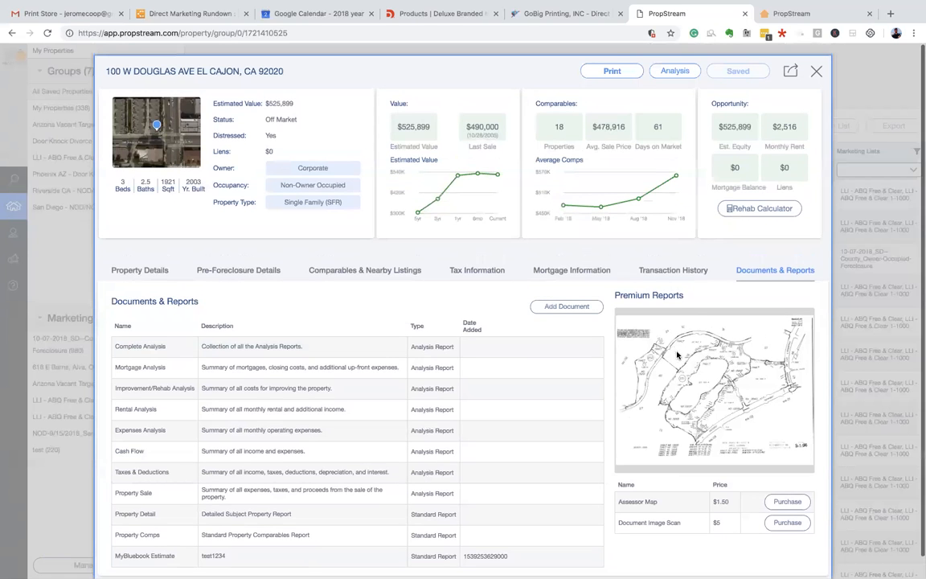
click(759, 209)
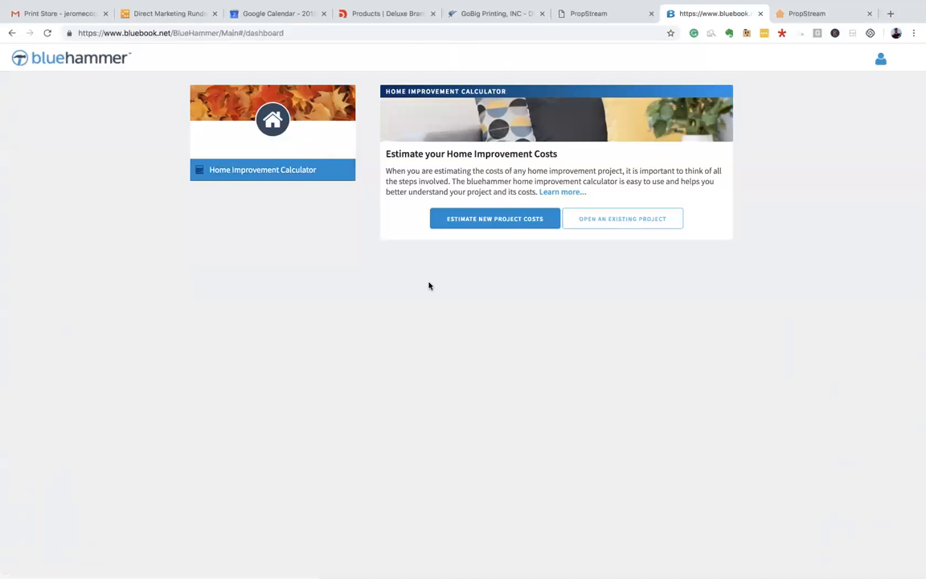
- Create a new Bluehammer estimate named test123 and open it for editing
click(478, 221)
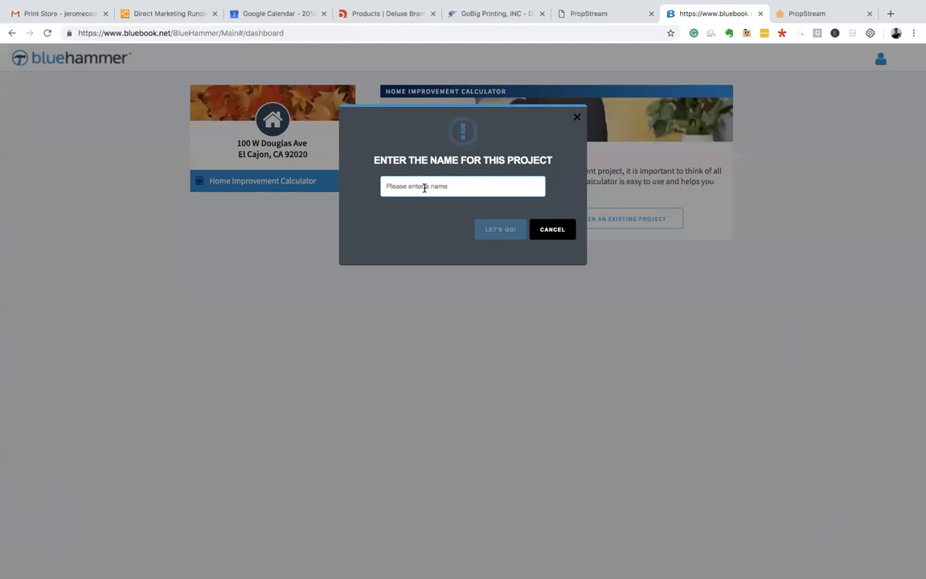
text(test1234)
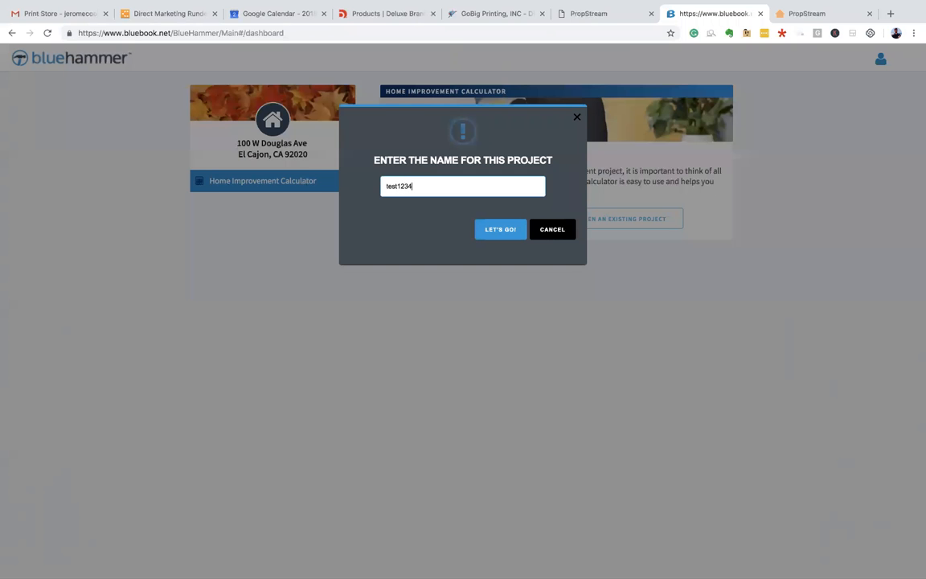
click(511, 231)
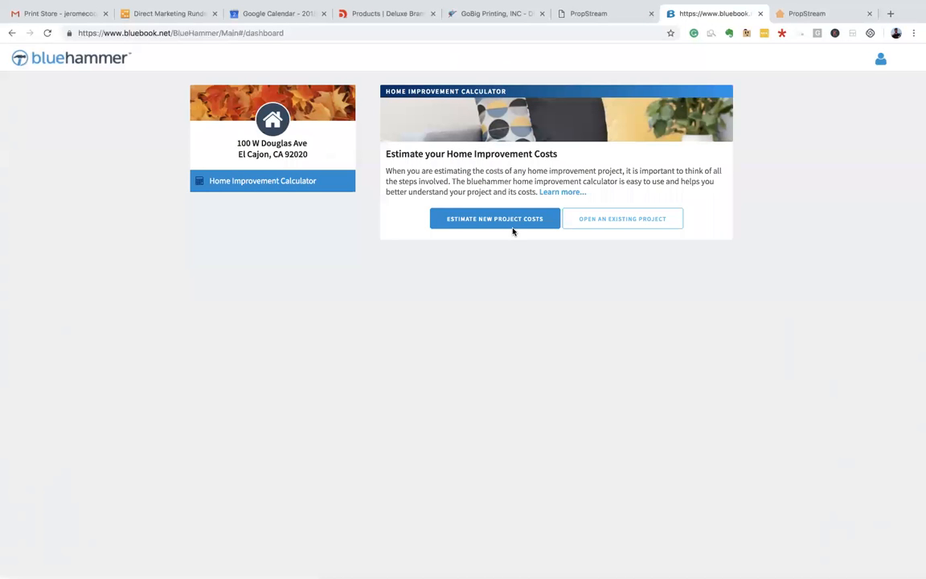
click(473, 226)
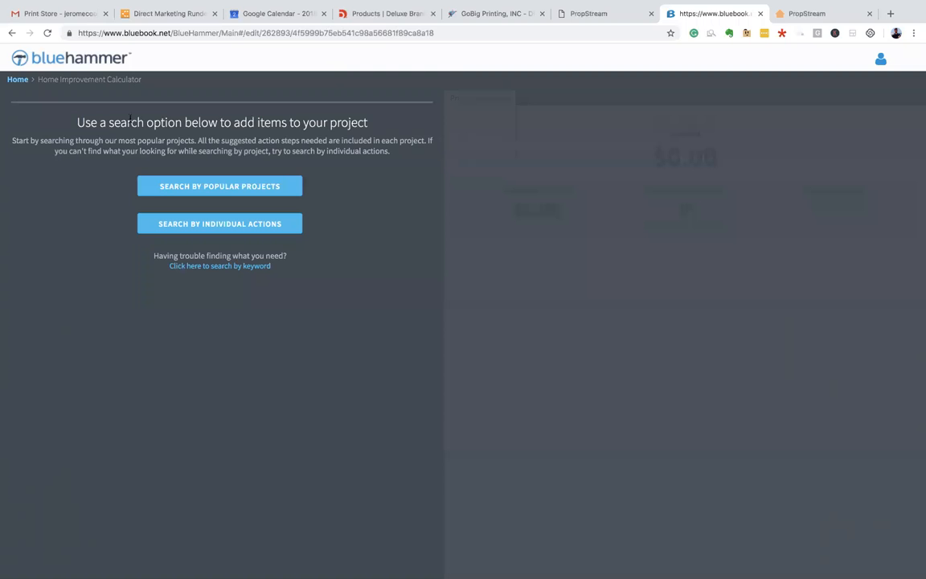
- Browse individual actions down to Acoustical Ceilings > T-bar Systems > Install
drag(120, 122, 238, 141)
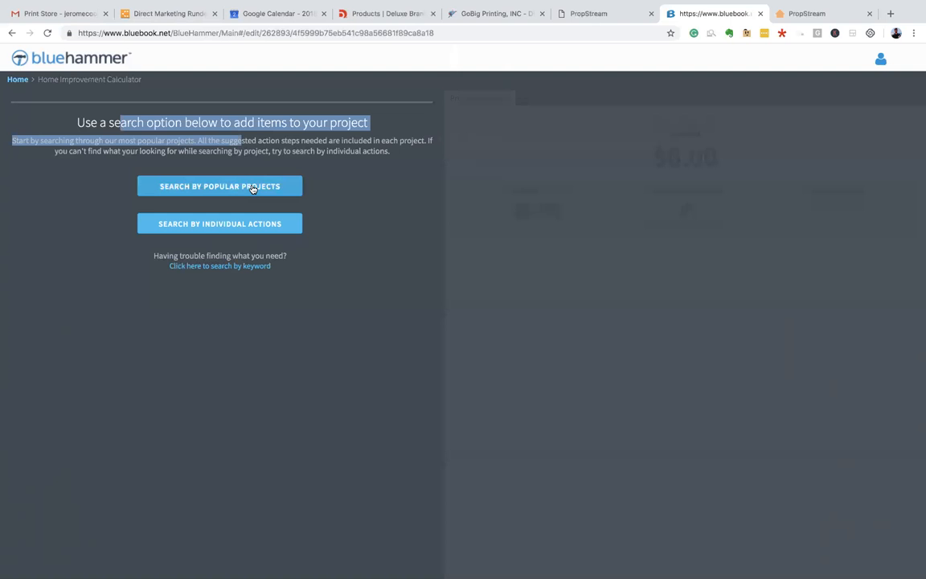
click(221, 225)
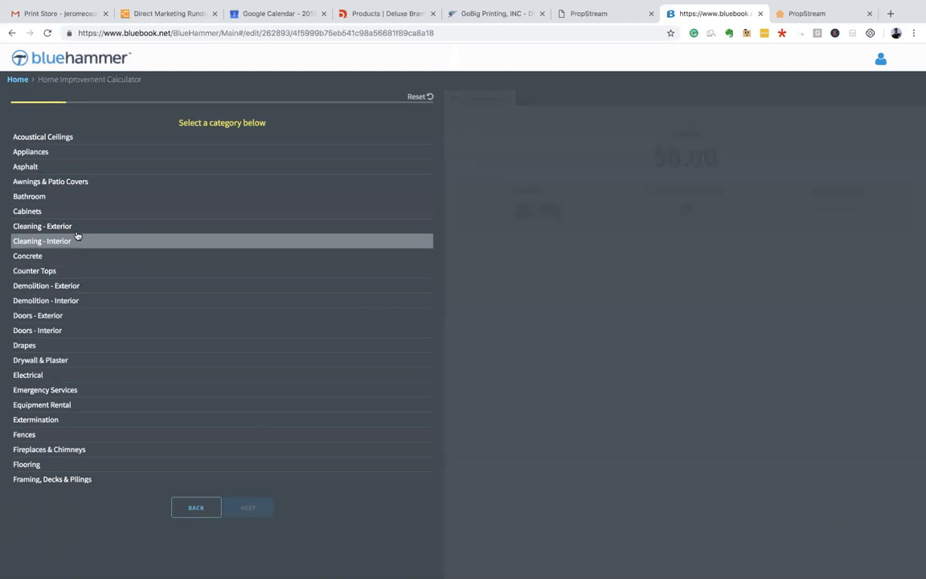
click(126, 138)
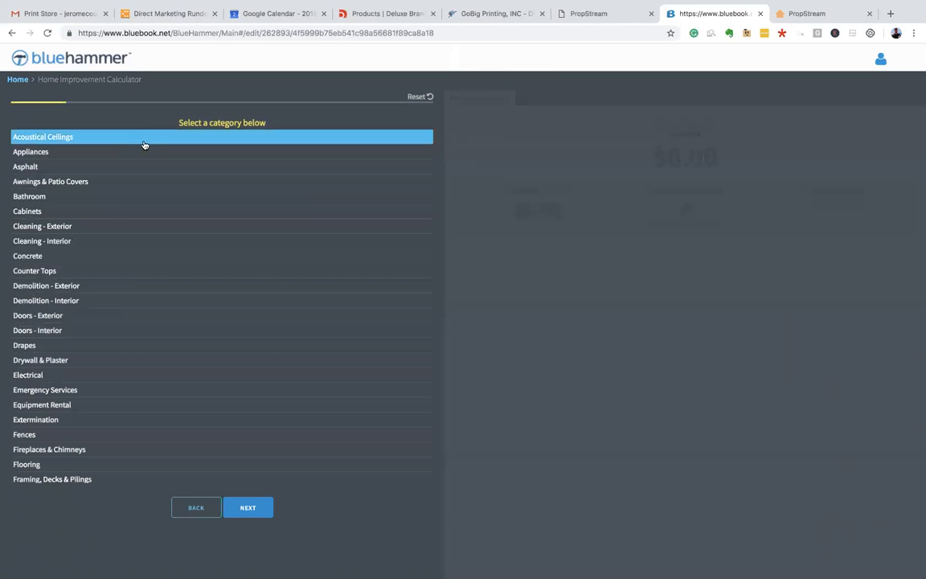
scroll(173, 310, down, 2)
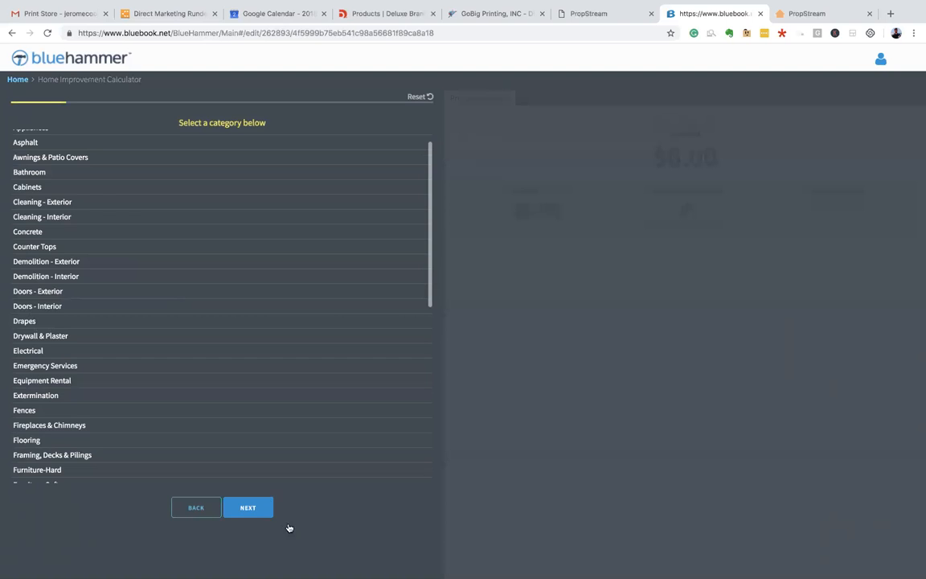
click(252, 506)
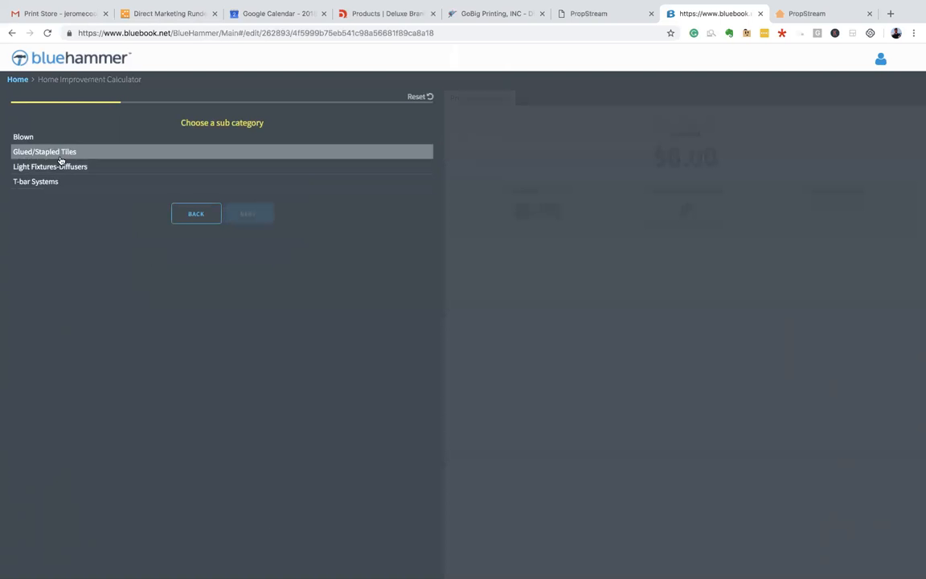
click(61, 185)
click(259, 217)
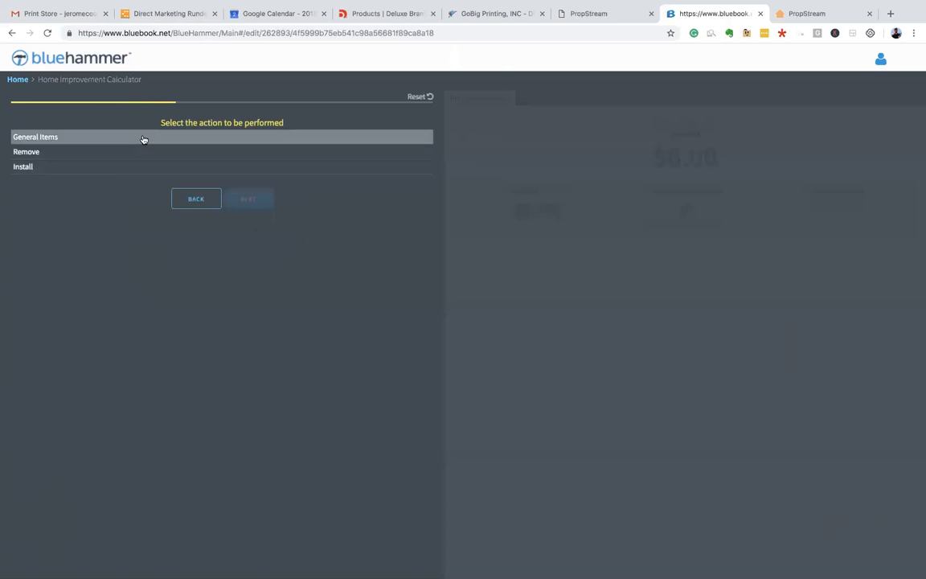
click(113, 167)
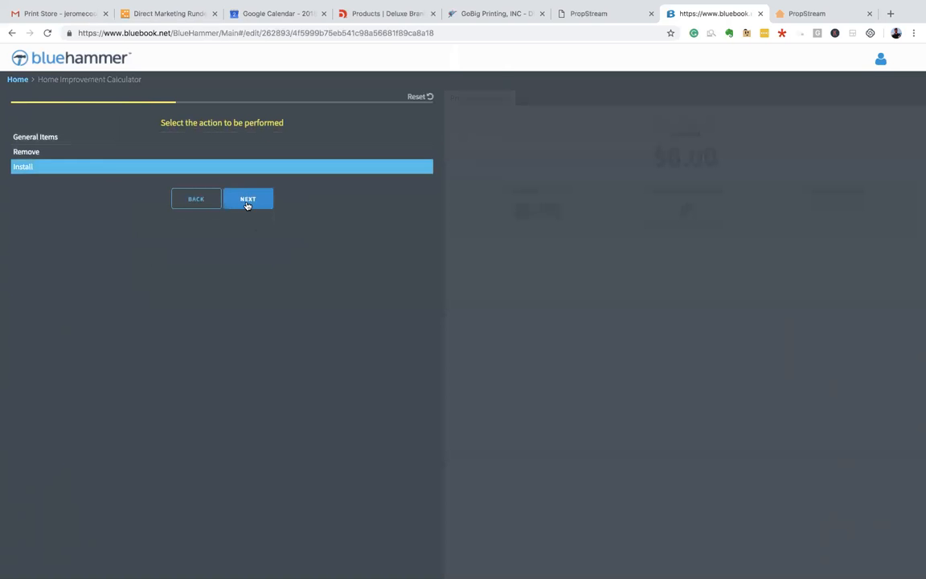
click(246, 203)
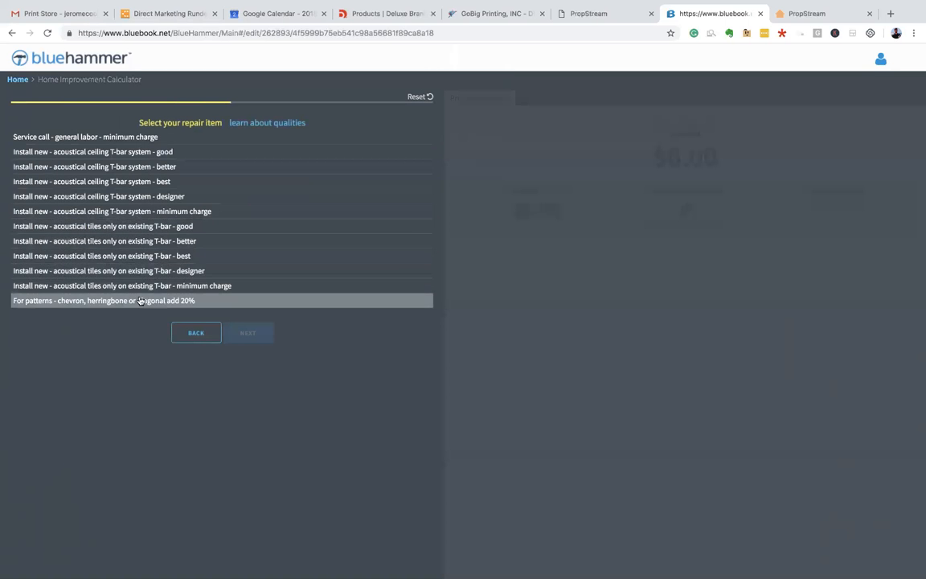
- Add the T-bar system item plus hauling per truck load to the Kitchen estimate
click(141, 166)
click(247, 336)
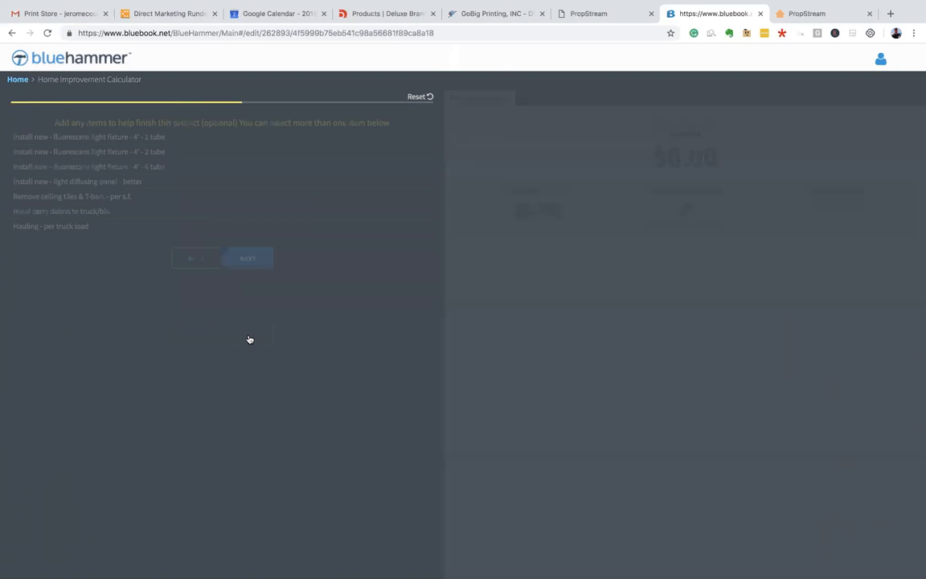
click(77, 228)
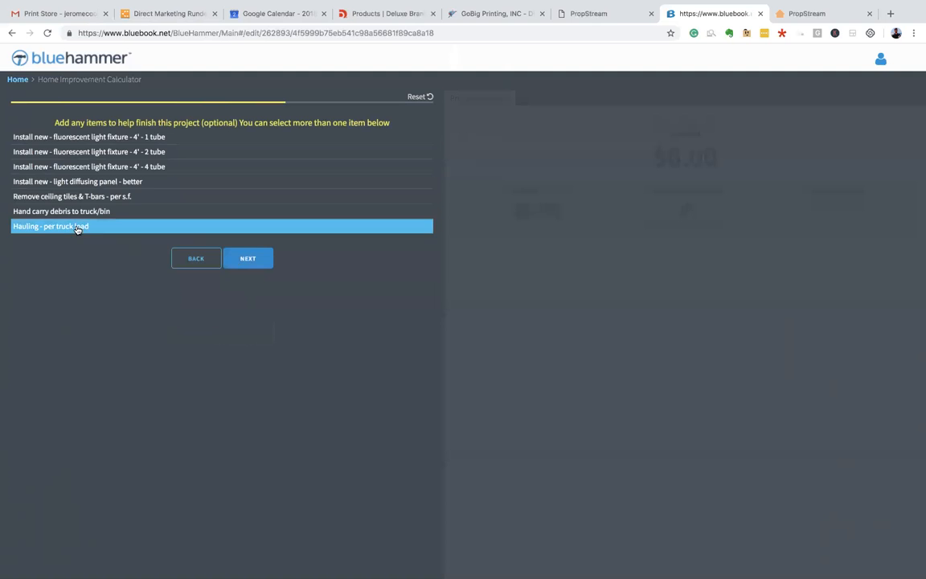
click(239, 264)
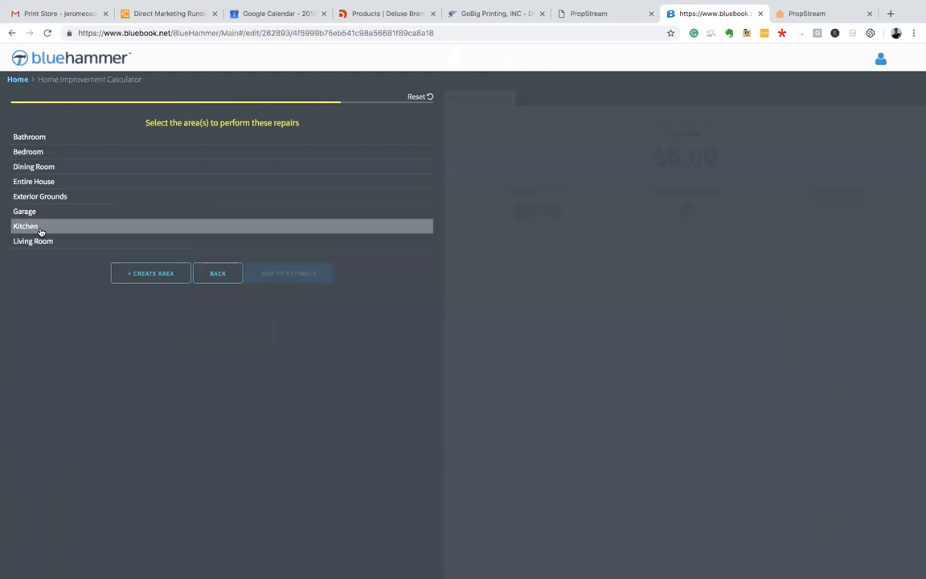
click(48, 229)
click(279, 275)
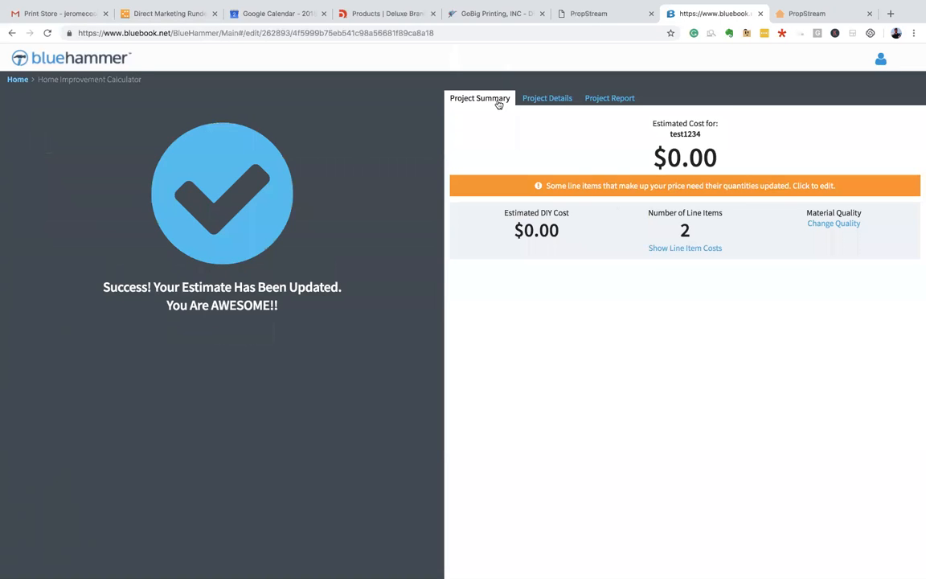
- Begin another new project estimate from the dashboard, naming it test1234
click(18, 79)
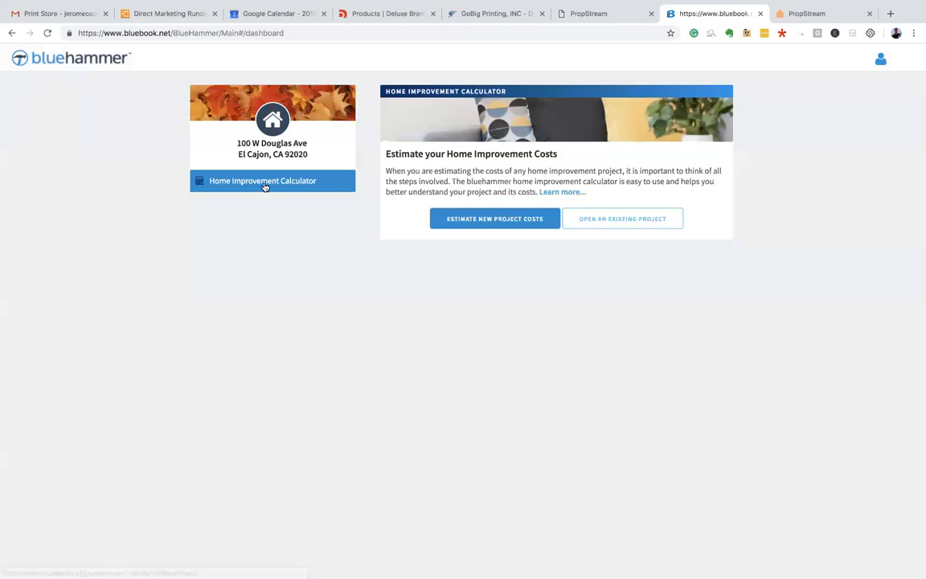
click(504, 218)
text(test1234)
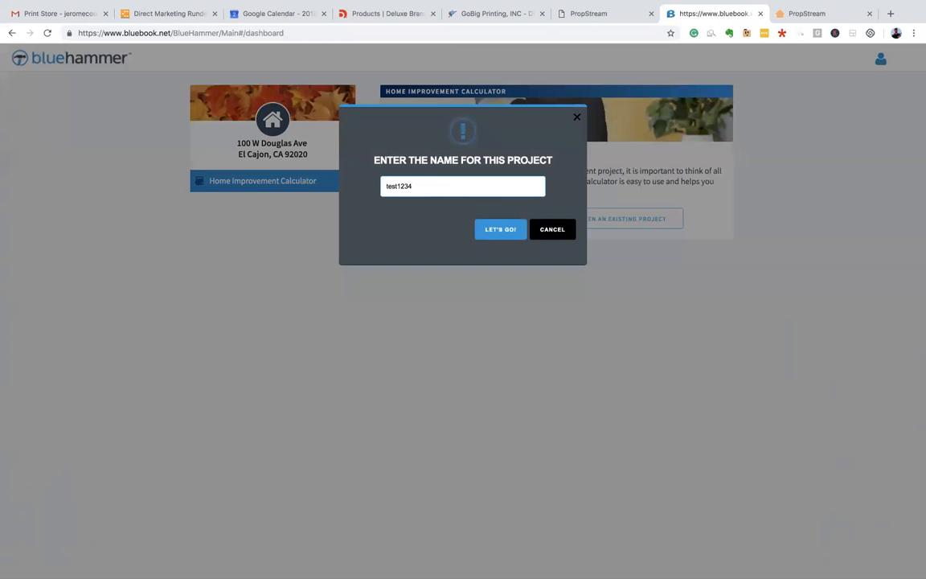
- Create project test1234 and browse Popular Projects to Kitchens > Cabinets & Countertops
click(512, 228)
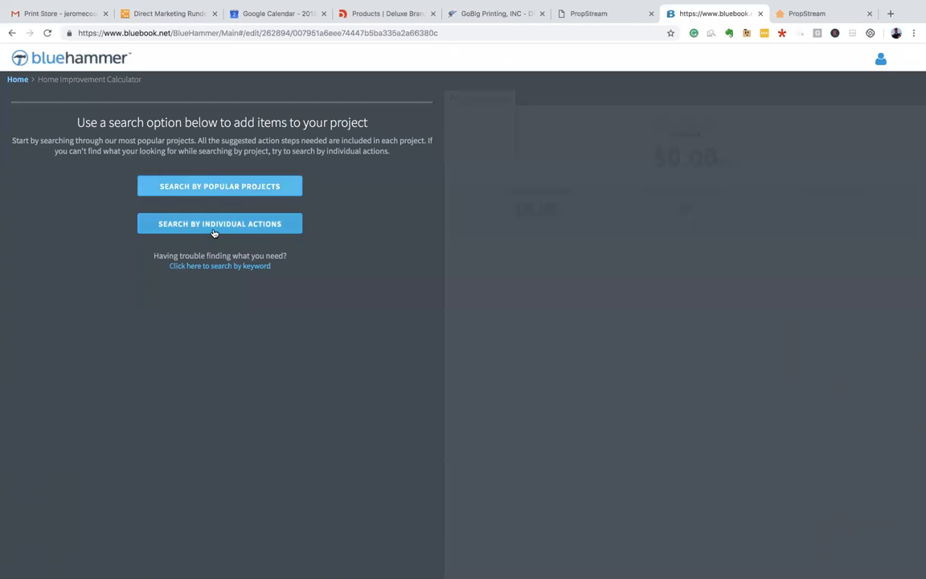
click(194, 187)
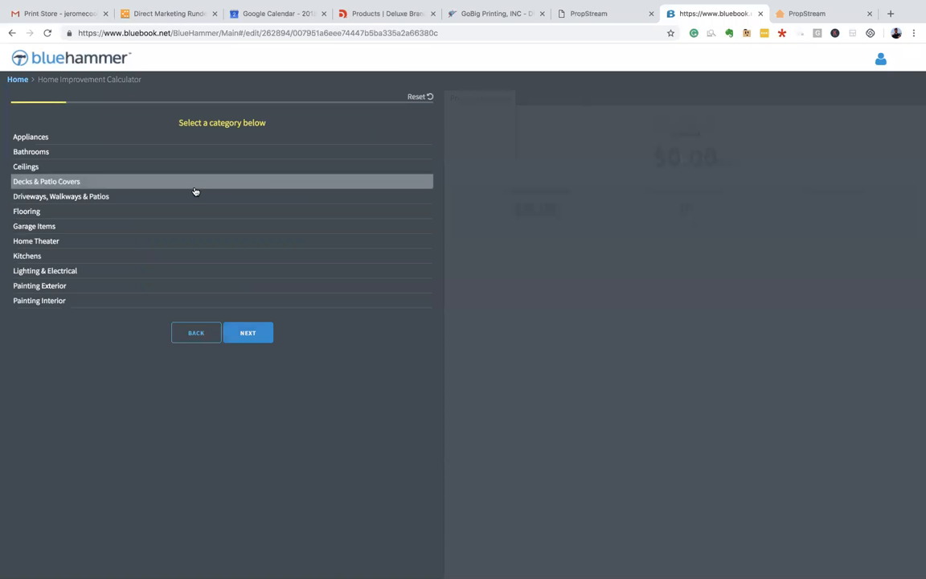
click(123, 257)
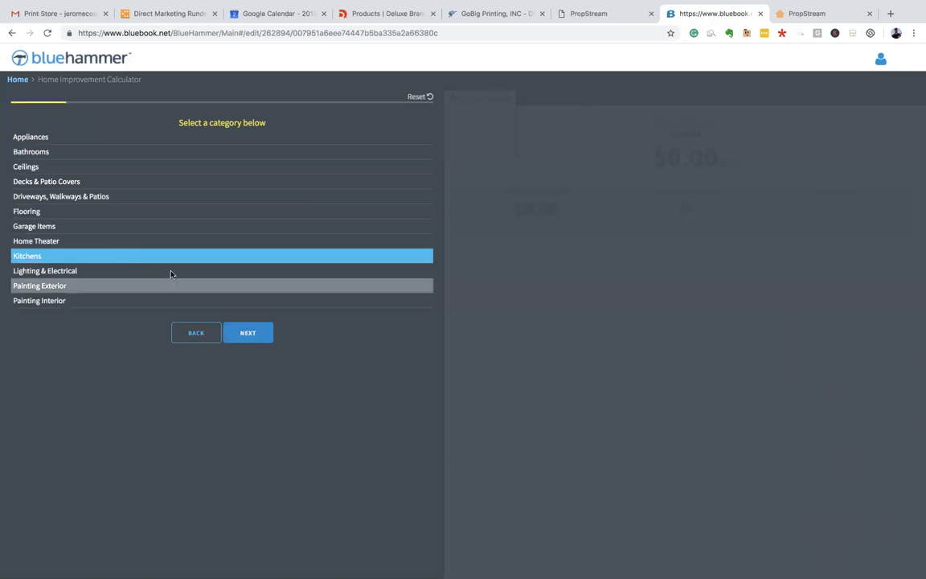
click(245, 334)
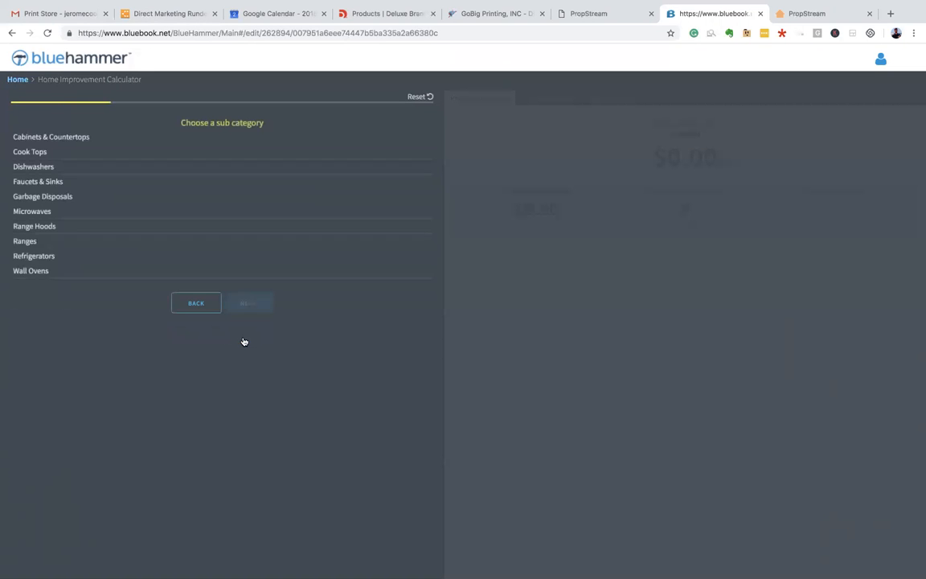
click(119, 144)
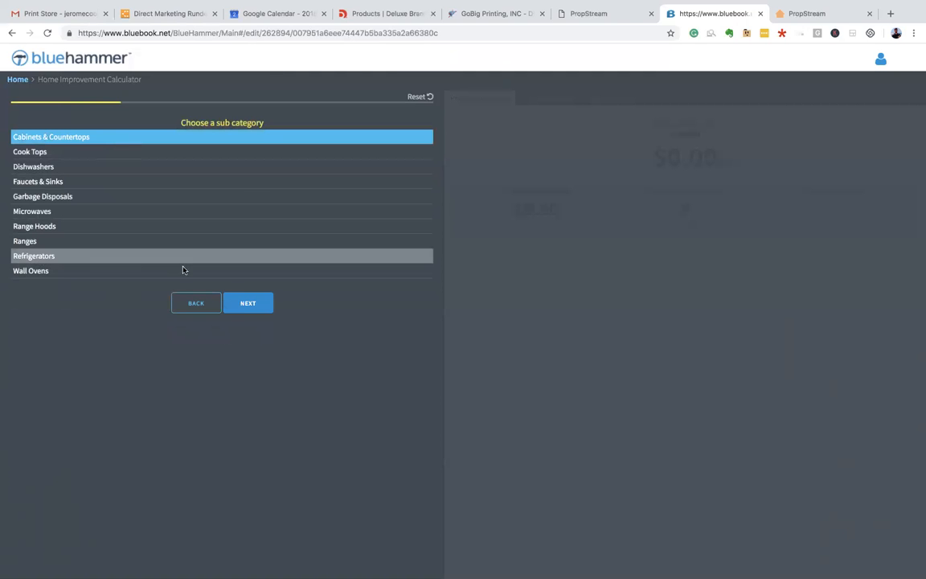
click(252, 303)
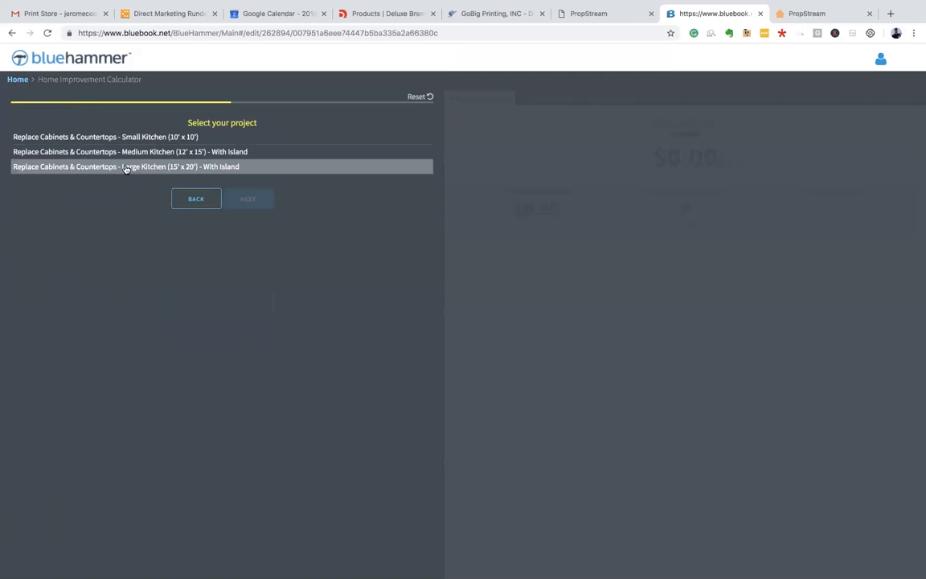
- Add the large kitchen with island project at Better quality to Exterior Grounds in the estimate
click(155, 168)
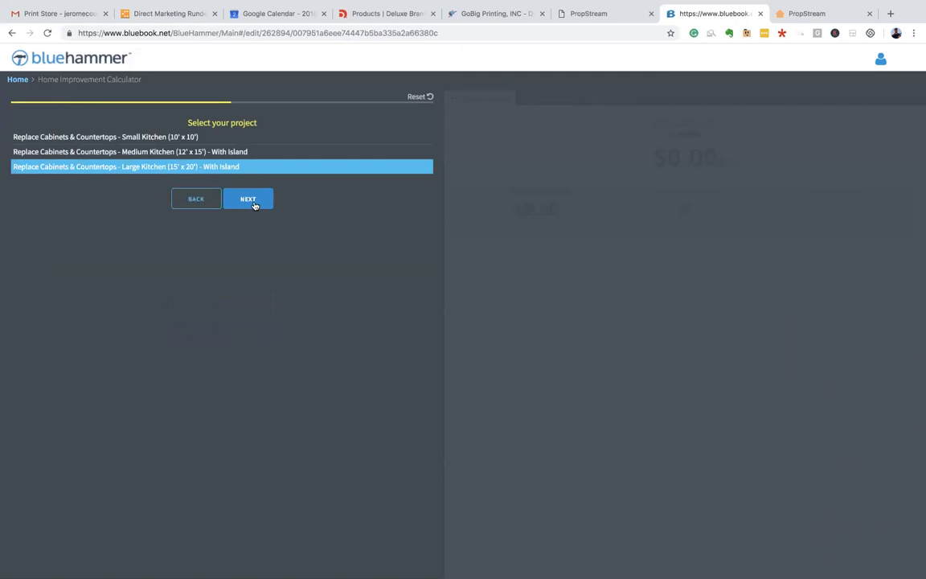
click(254, 205)
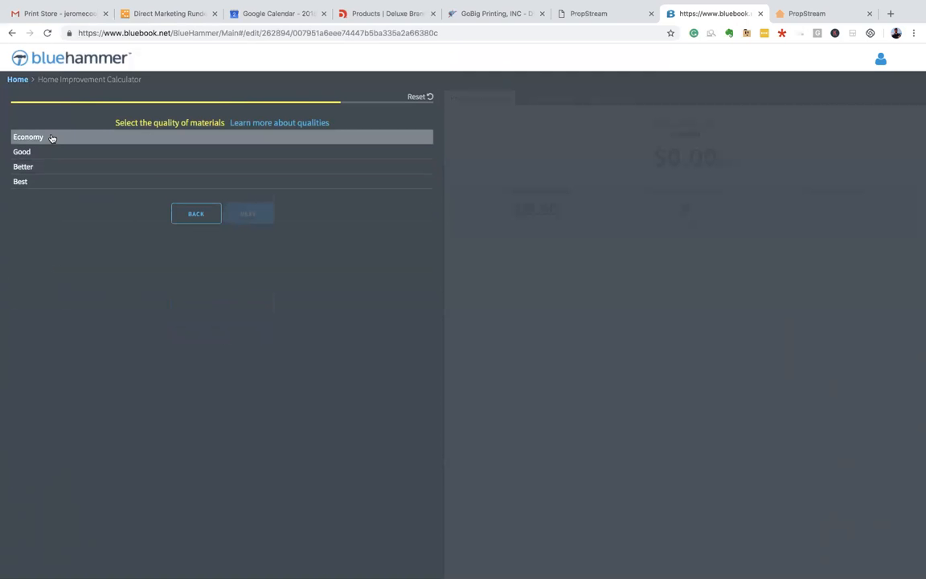
click(48, 185)
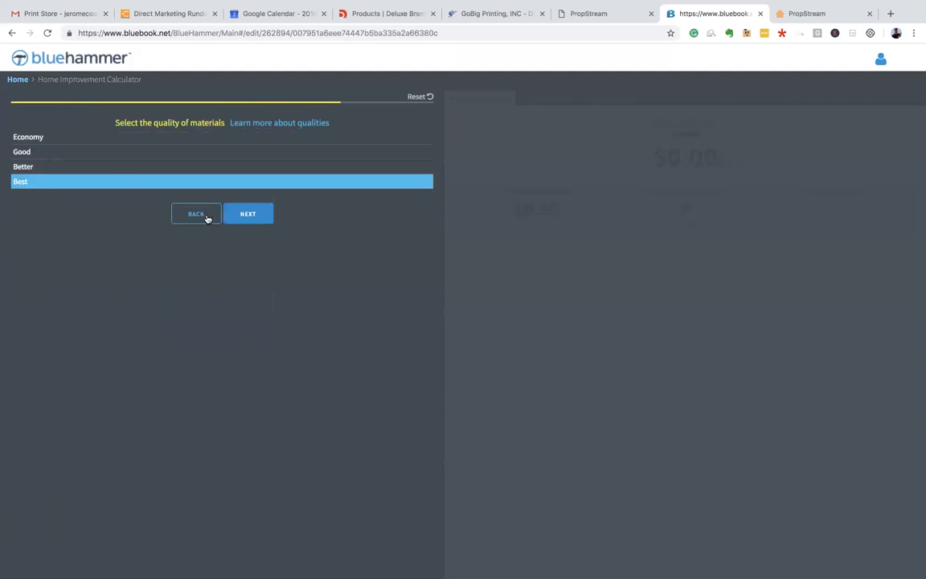
click(66, 168)
click(270, 215)
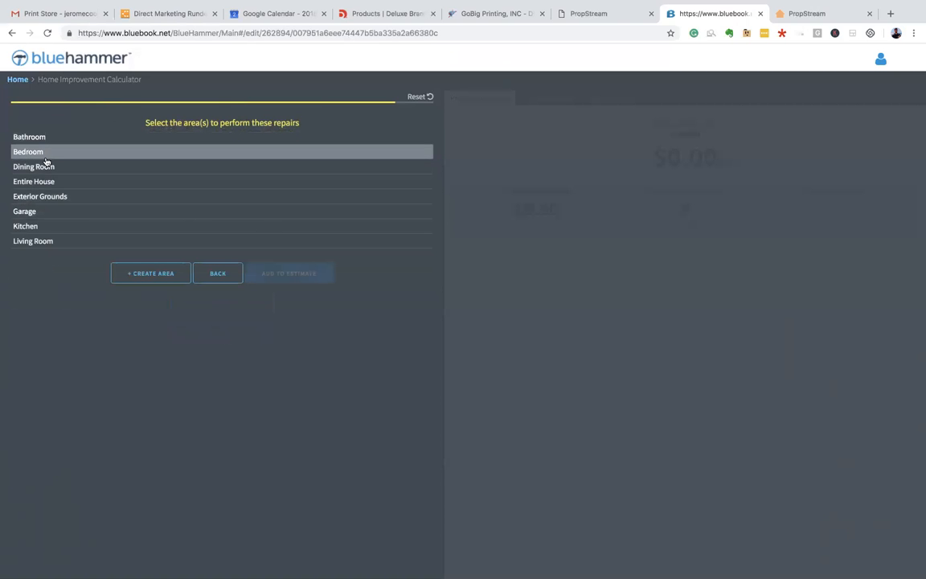
click(81, 199)
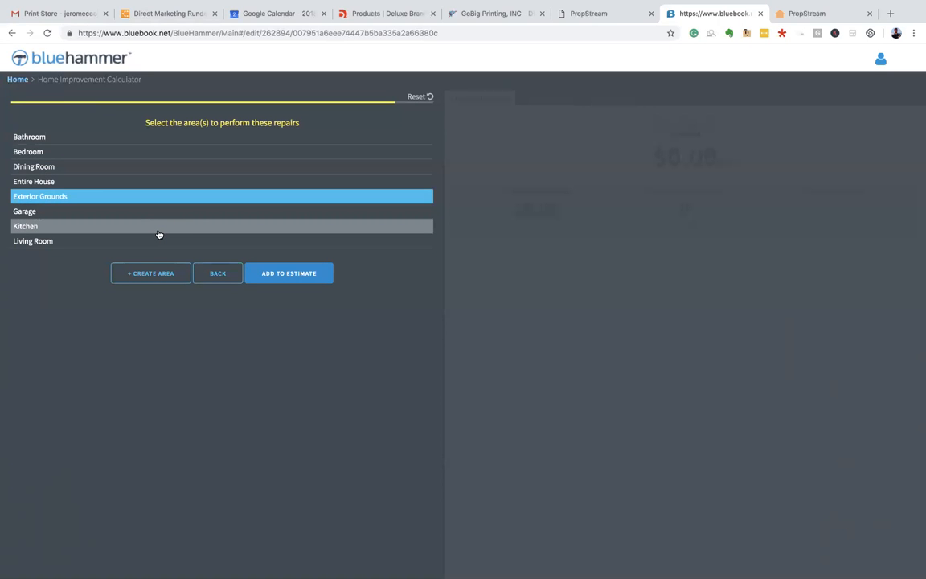
click(305, 273)
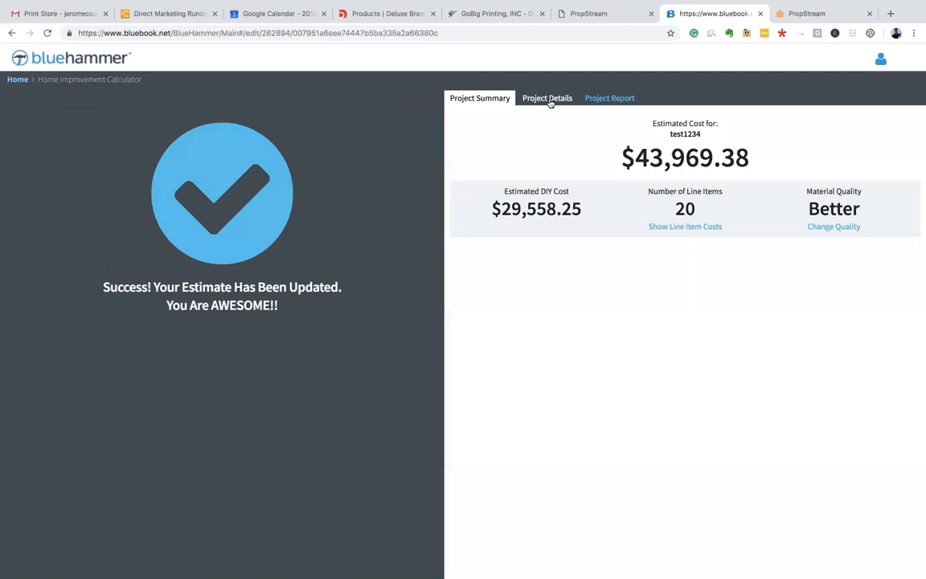
- Review the itemized line details of the test1234 estimate
click(549, 99)
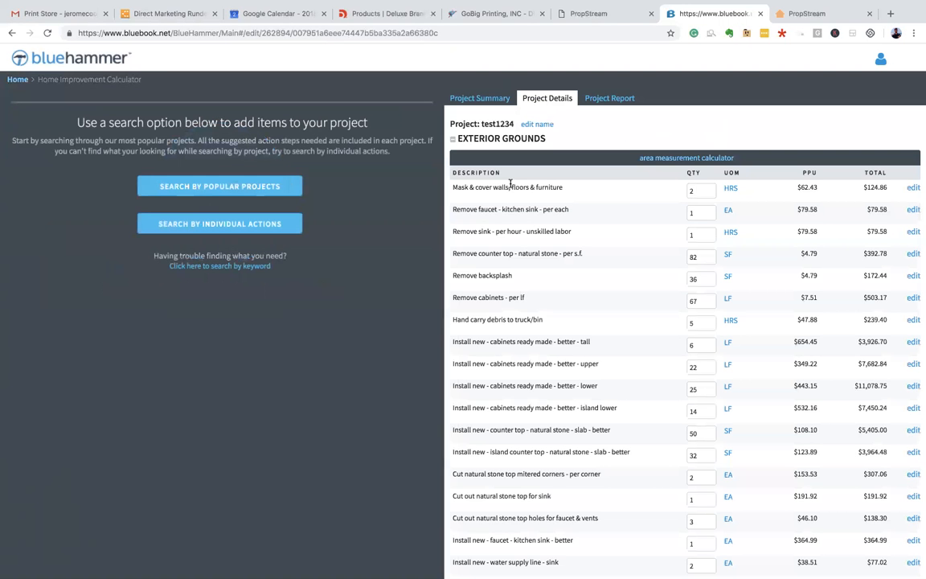
scroll(507, 185, down, 1)
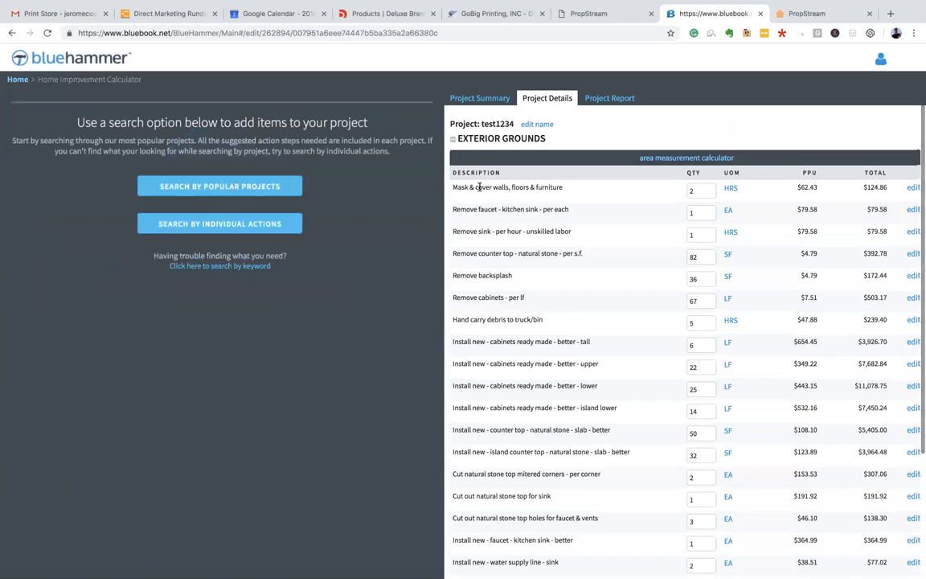
drag(461, 176, 668, 298)
scroll(669, 297, down, 3)
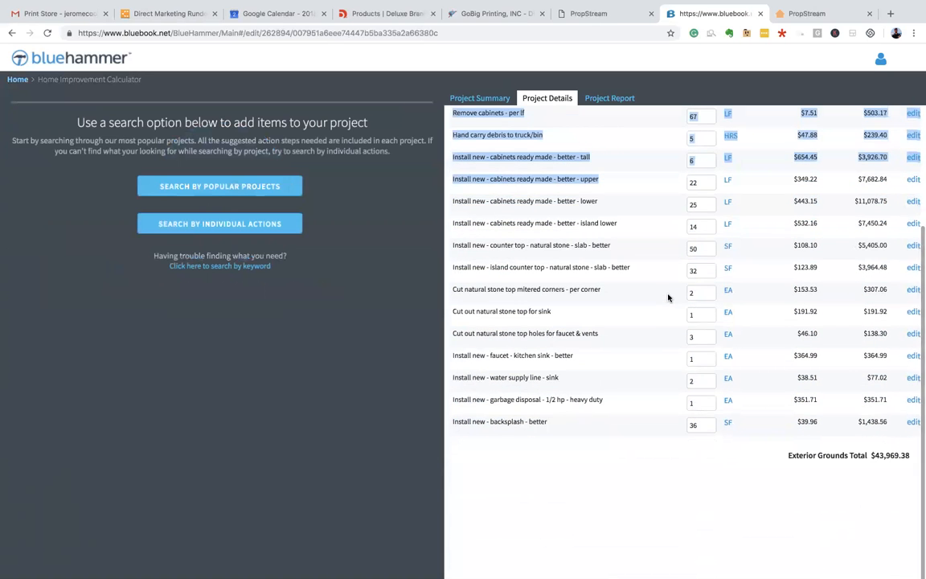
scroll(668, 295, up, 3)
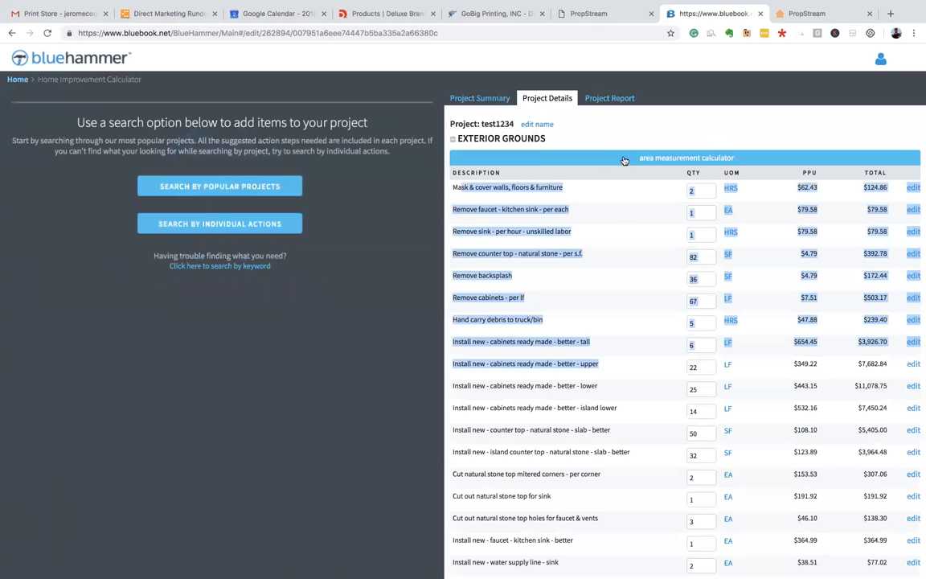
click(585, 109)
- Check the cost summary figures, including the estimated and DIY costs
click(452, 94)
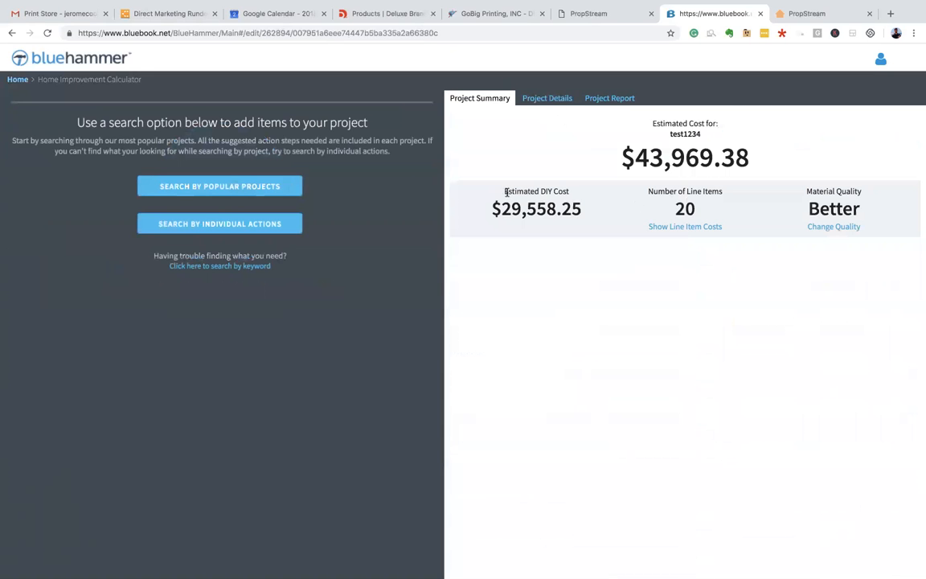
drag(499, 195, 579, 213)
click(535, 211)
click(498, 203)
click(593, 207)
- Inspect the Exterior Grounds area measurements, then return to the $43,969.38 cost summary
click(552, 100)
click(667, 158)
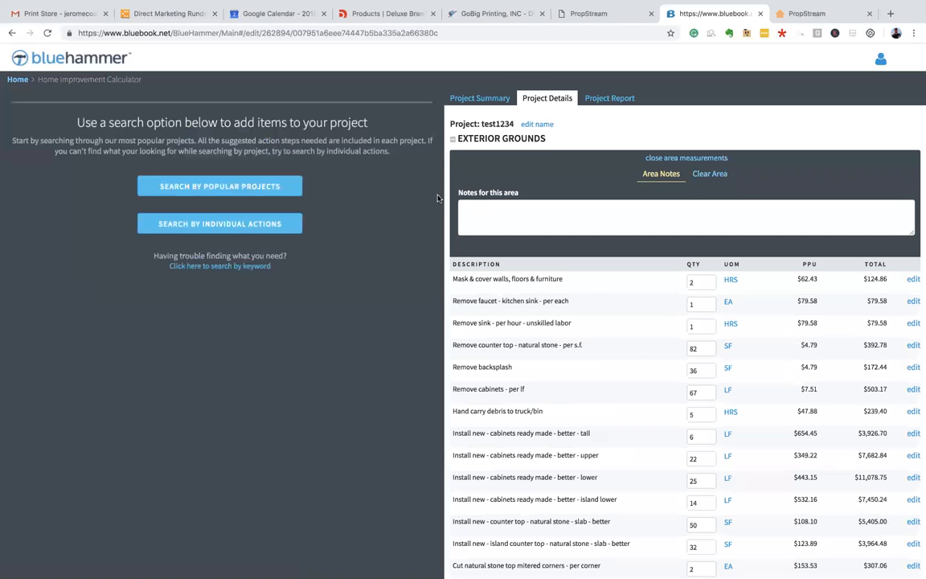
scroll(692, 181, down, 1)
scroll(692, 180, up, 1)
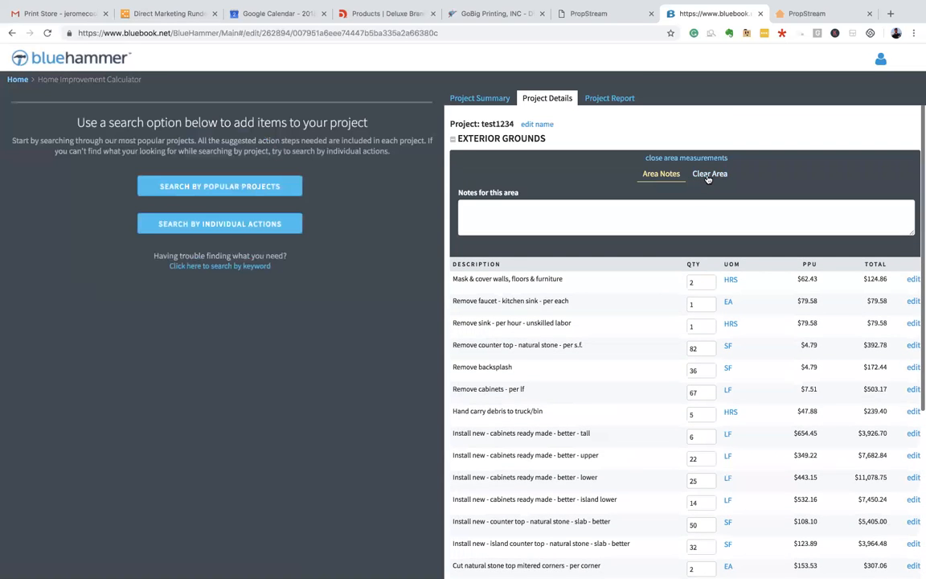
click(708, 175)
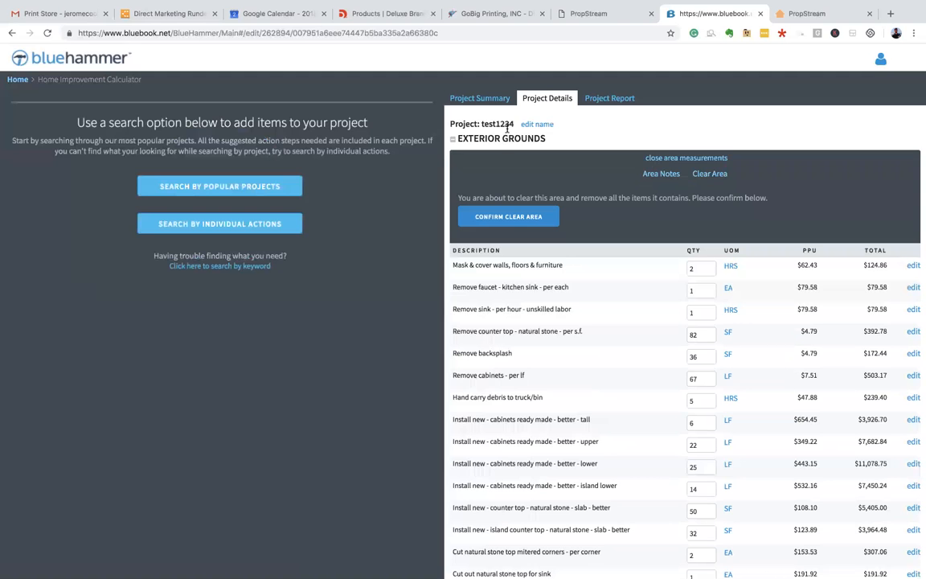
click(453, 142)
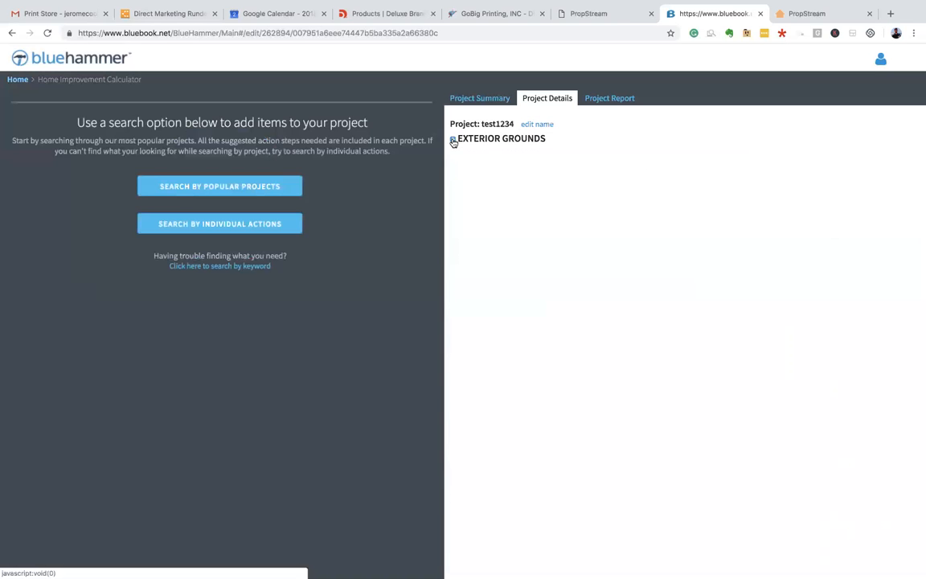
click(453, 141)
scroll(505, 157, down, 1)
scroll(505, 158, up, 1)
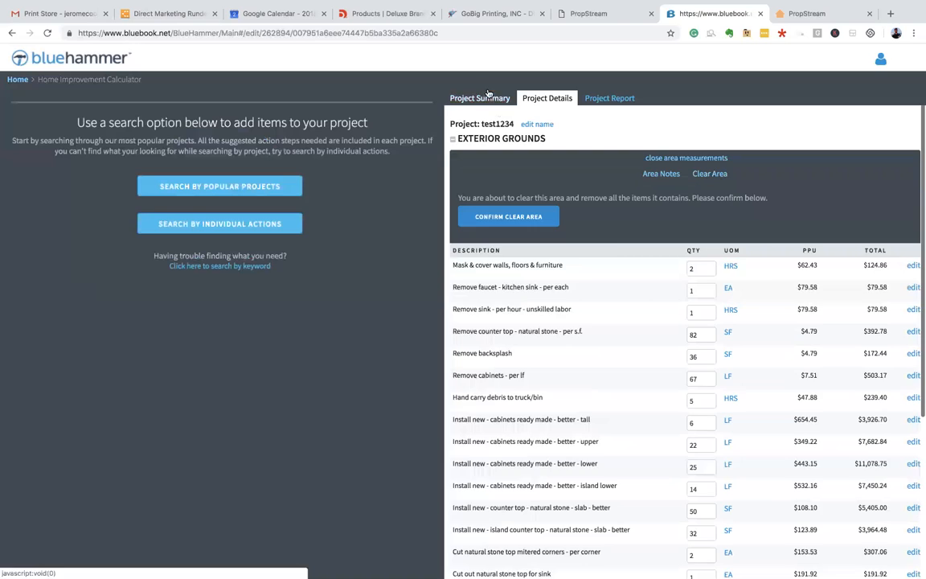
click(480, 99)
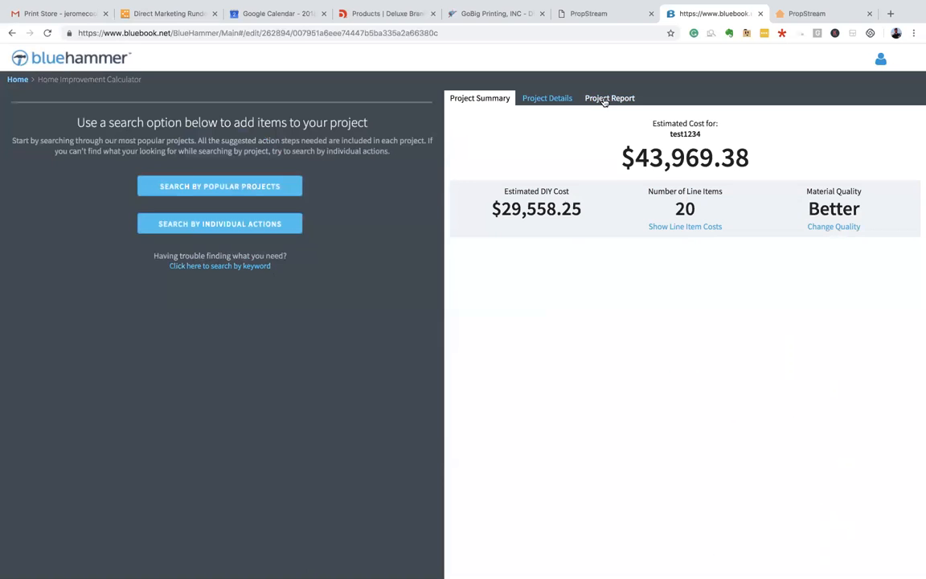
- Go through the Project Report's cabinet, countertop, sink and backsplash rows to the $43,969.38 total
click(629, 99)
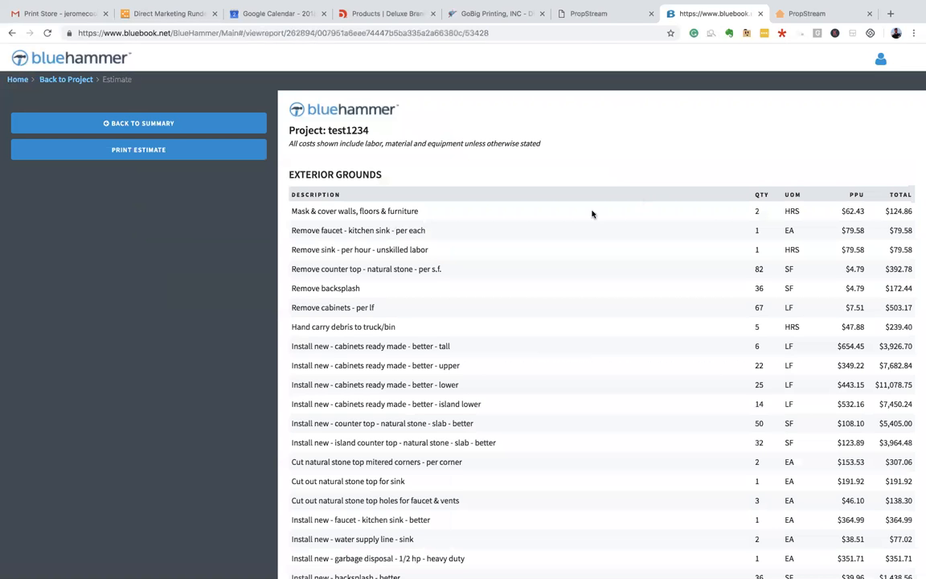
scroll(599, 214, down, 1)
scroll(492, 193, down, 5)
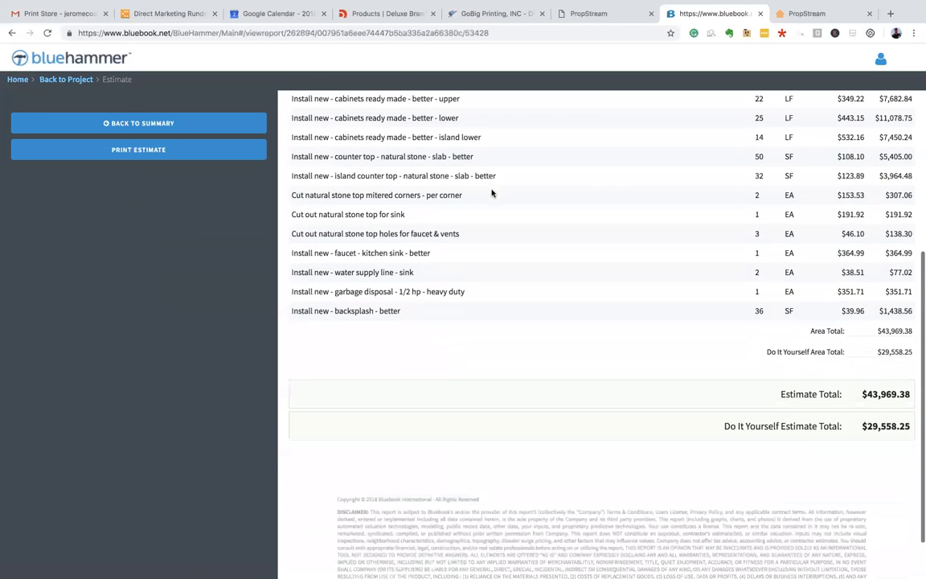
scroll(719, 431, up, 6)
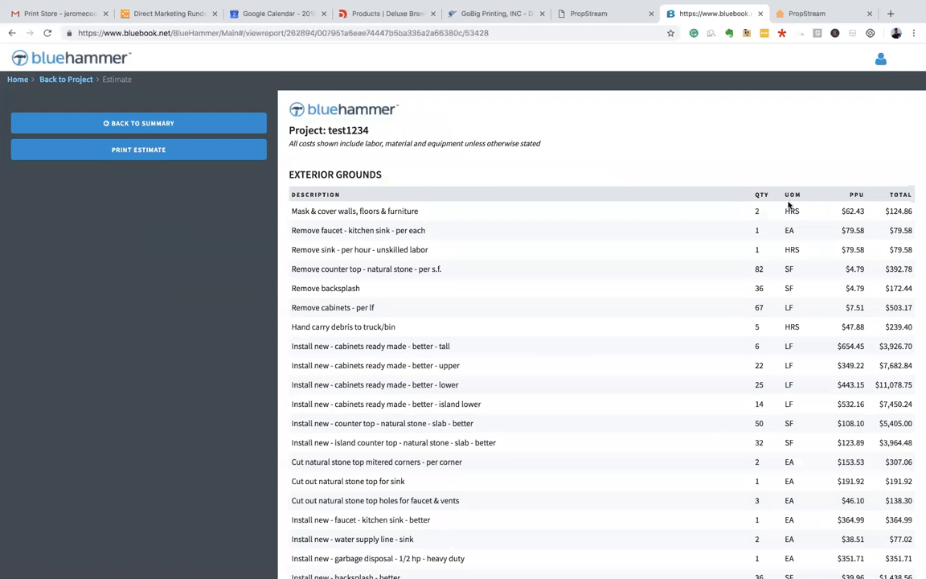
drag(292, 207, 533, 283)
click(593, 278)
scroll(670, 218, down, 3)
scroll(670, 218, down, 3)
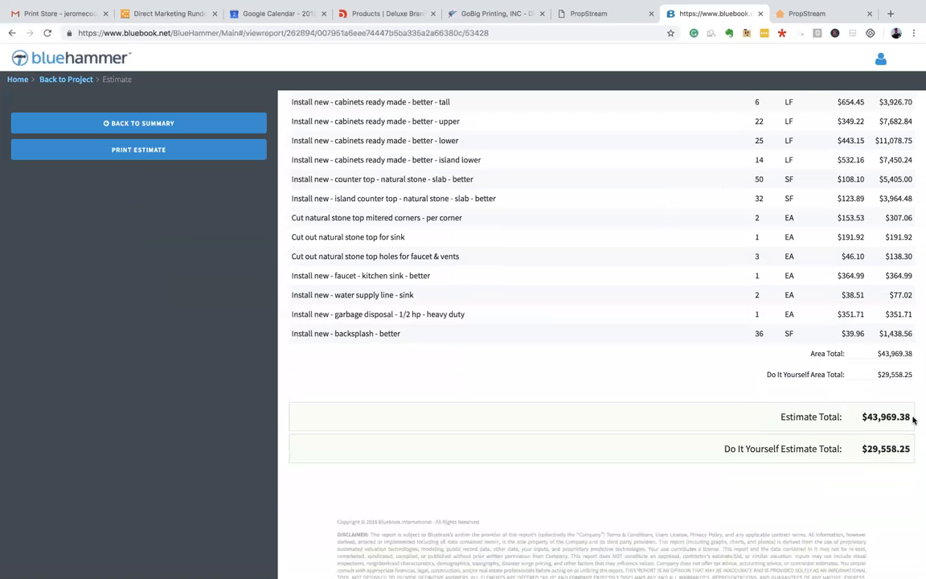
drag(862, 415, 917, 419)
click(521, 294)
click(577, 17)
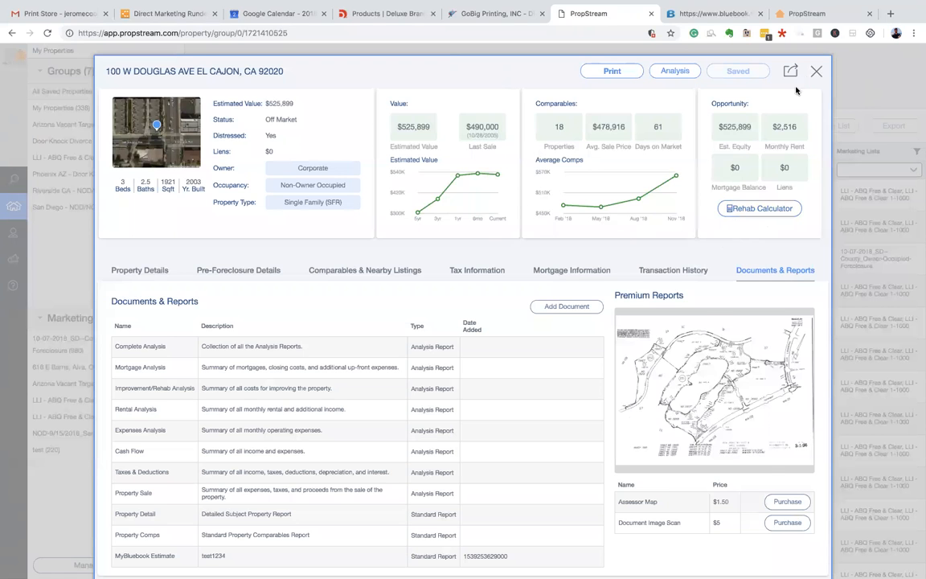
click(812, 75)
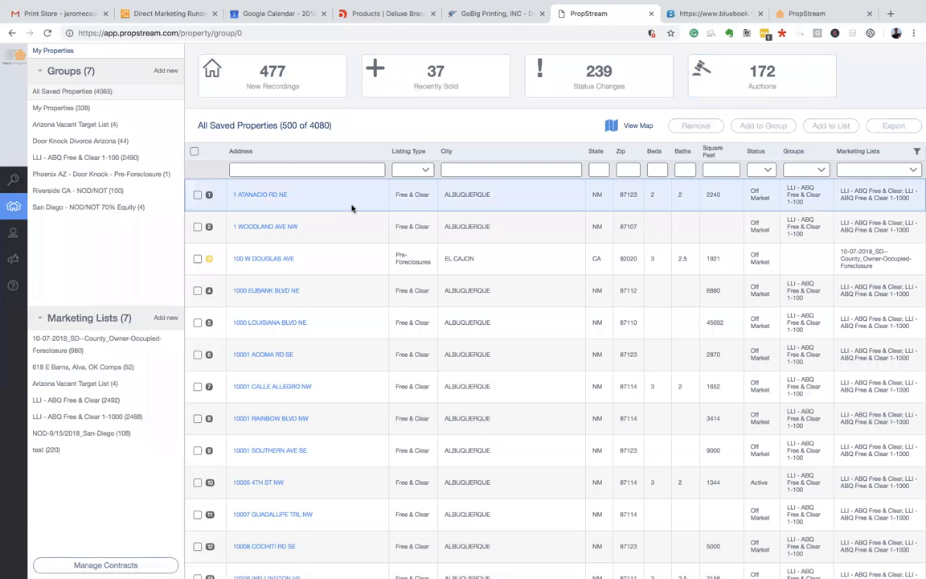
- Open the property map search and load the recent Tampa, FL search
mouse_move(46, 198)
click(39, 179)
click(265, 55)
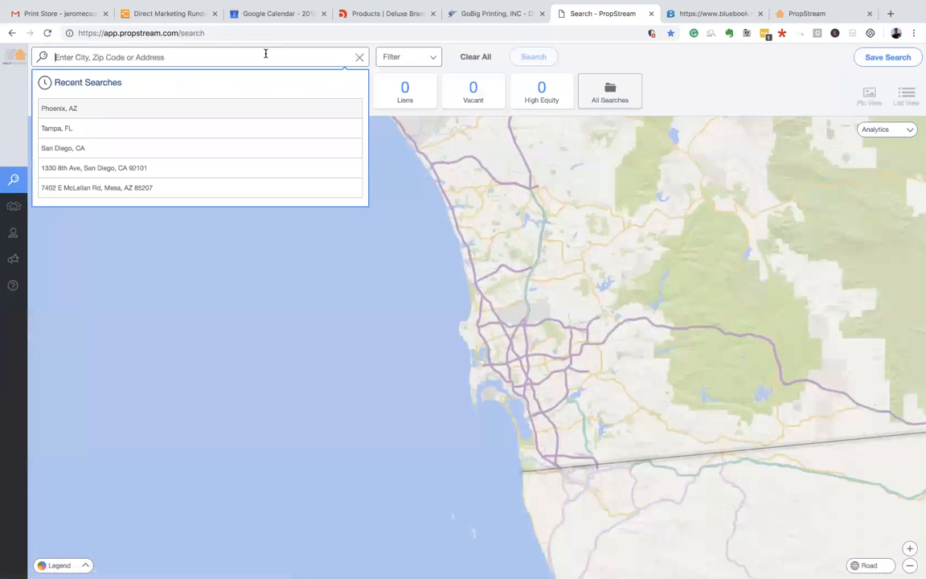
click(100, 129)
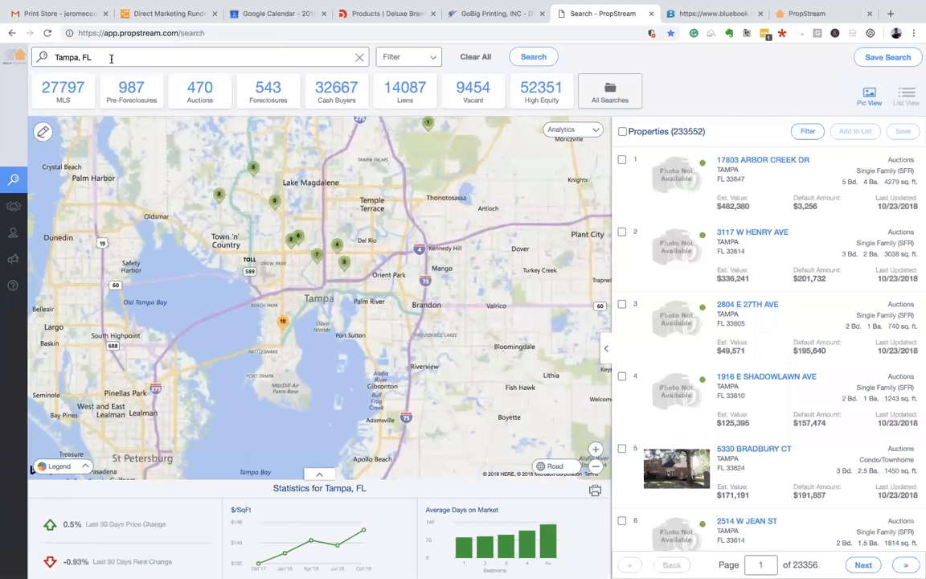
- Search San Diego, CA, then Denver, CO, and preview the map's heat-map options
triple_click(126, 58)
text(sa)
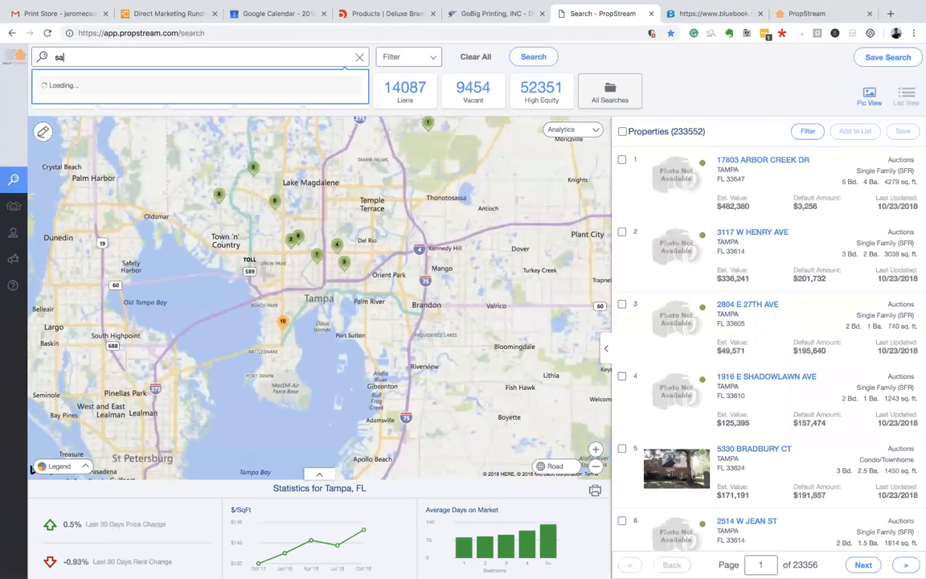
text(n diego ca)
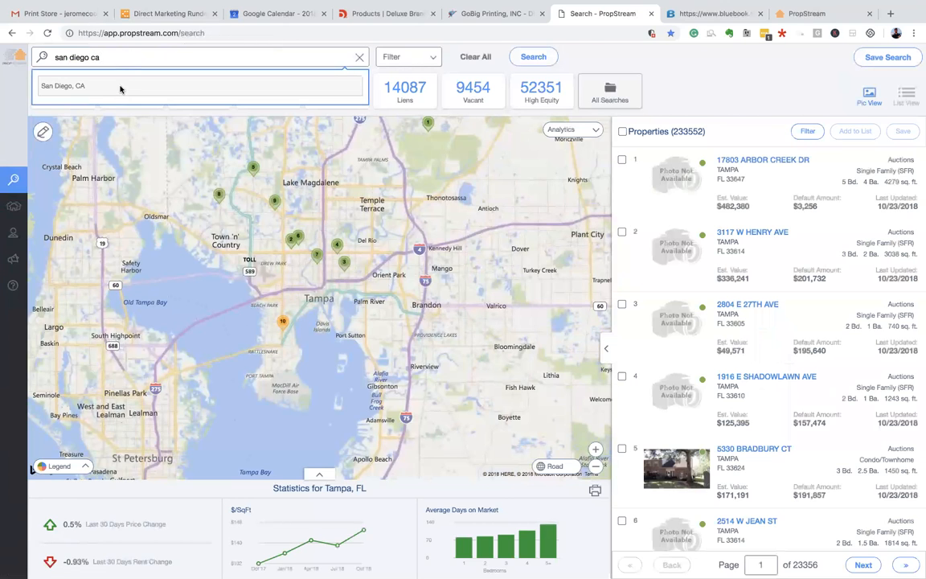
click(119, 86)
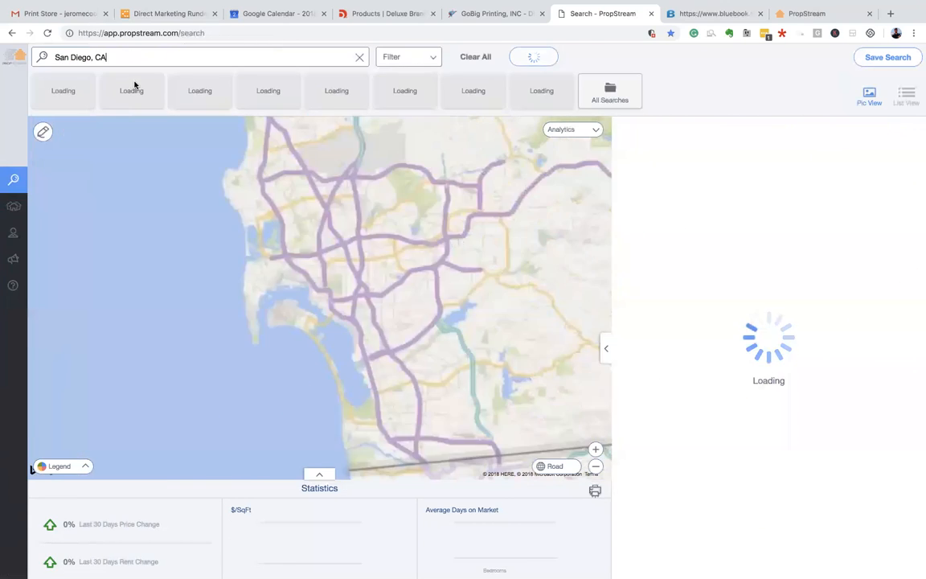
triple_click(185, 57)
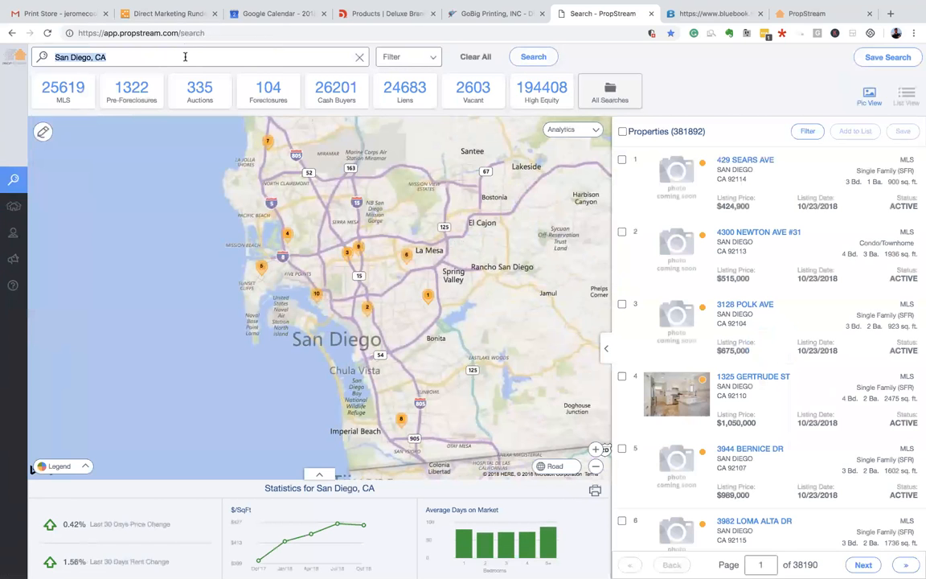
text(denver)
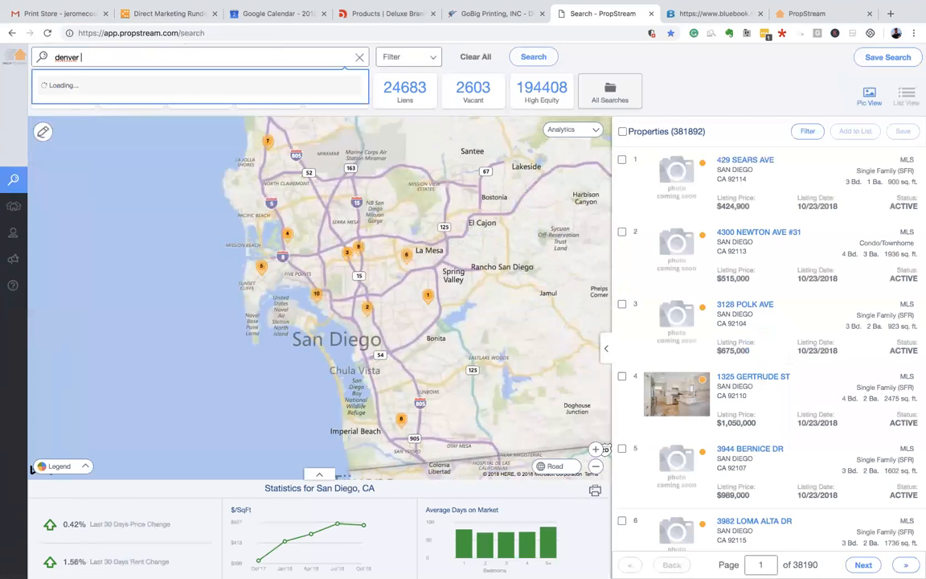
click(165, 87)
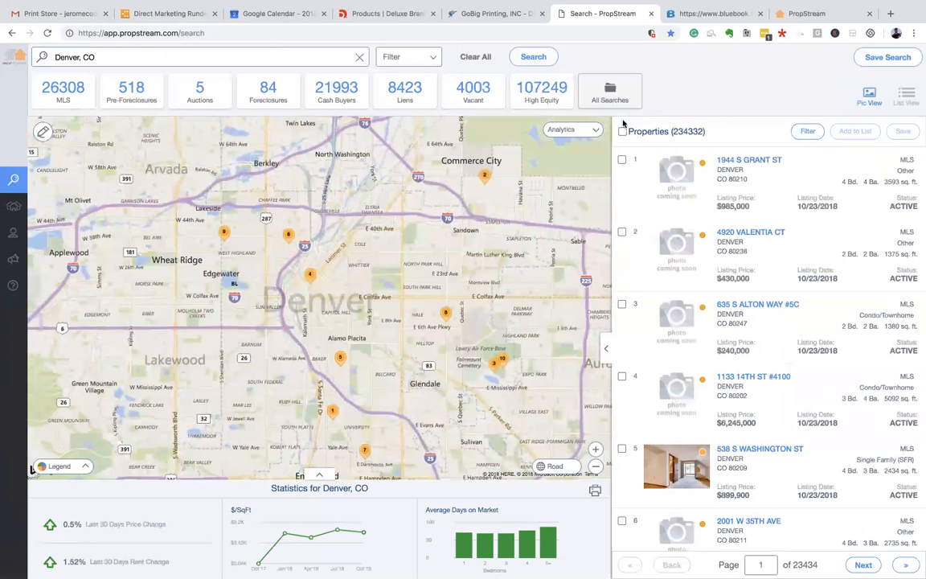
click(596, 132)
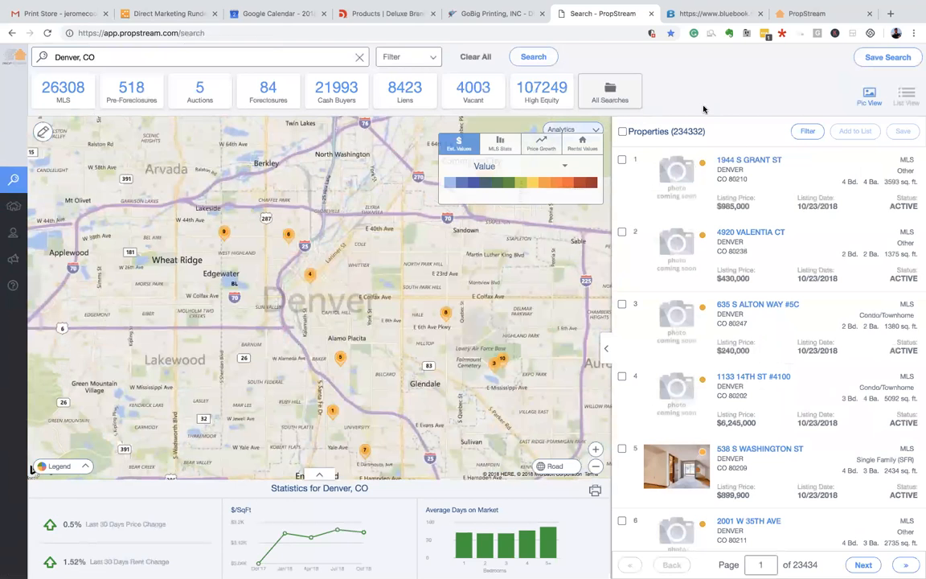
mouse_move(677, 186)
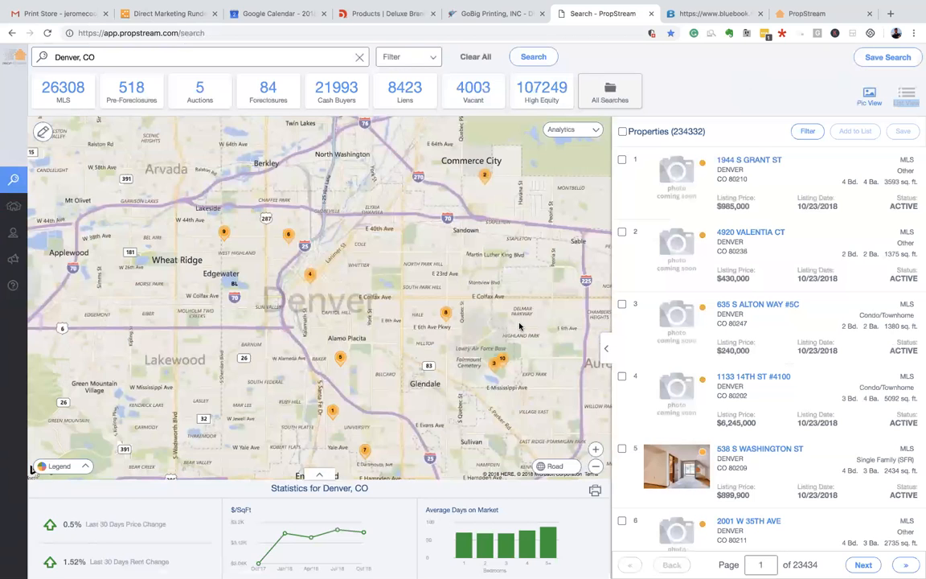
mouse_move(251, 554)
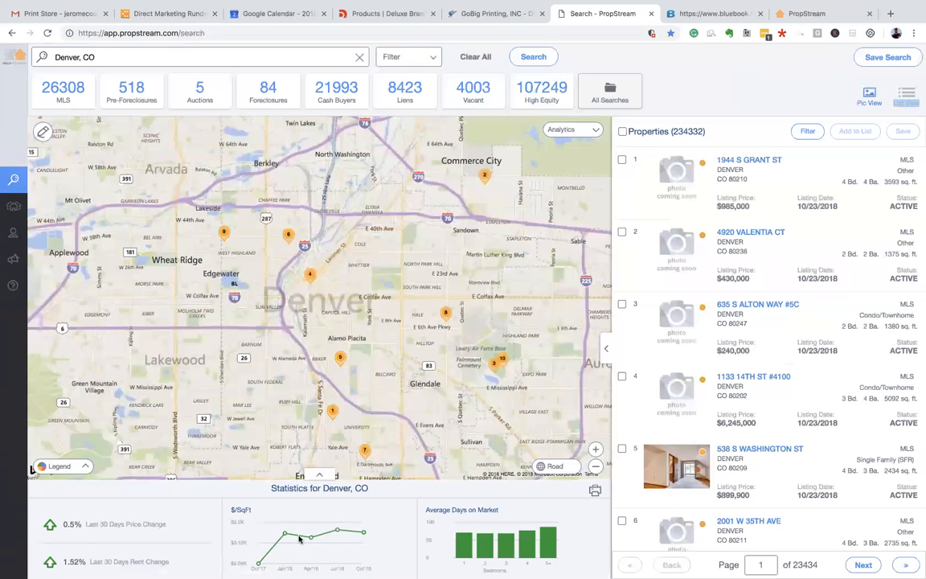